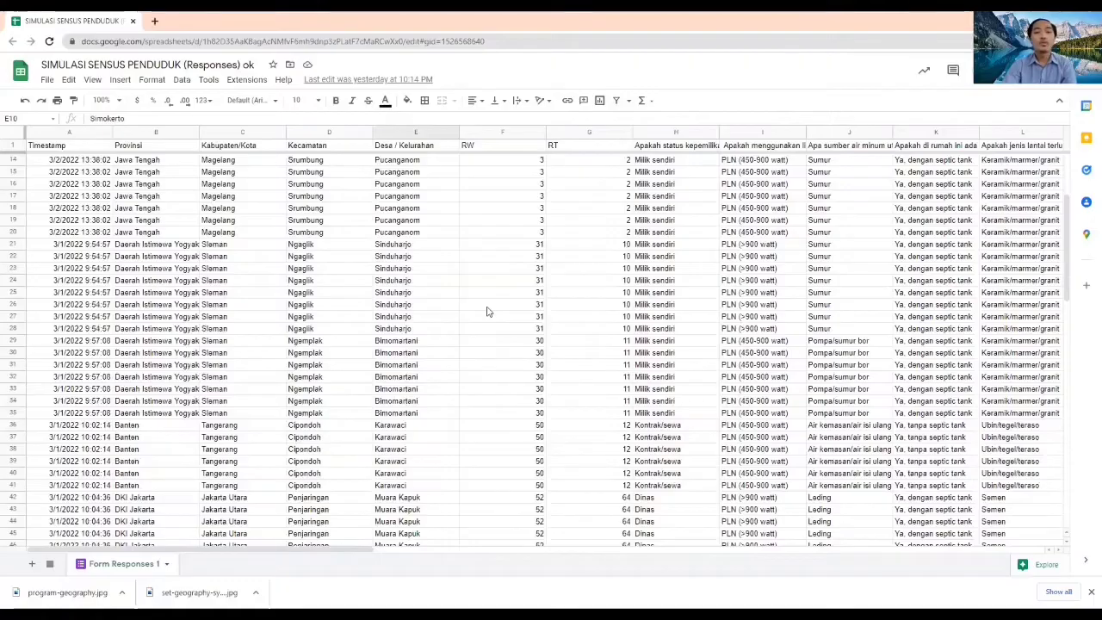
Review the census response rows in the Form Responses 1 sheet
scroll(486, 310, "down", 7)
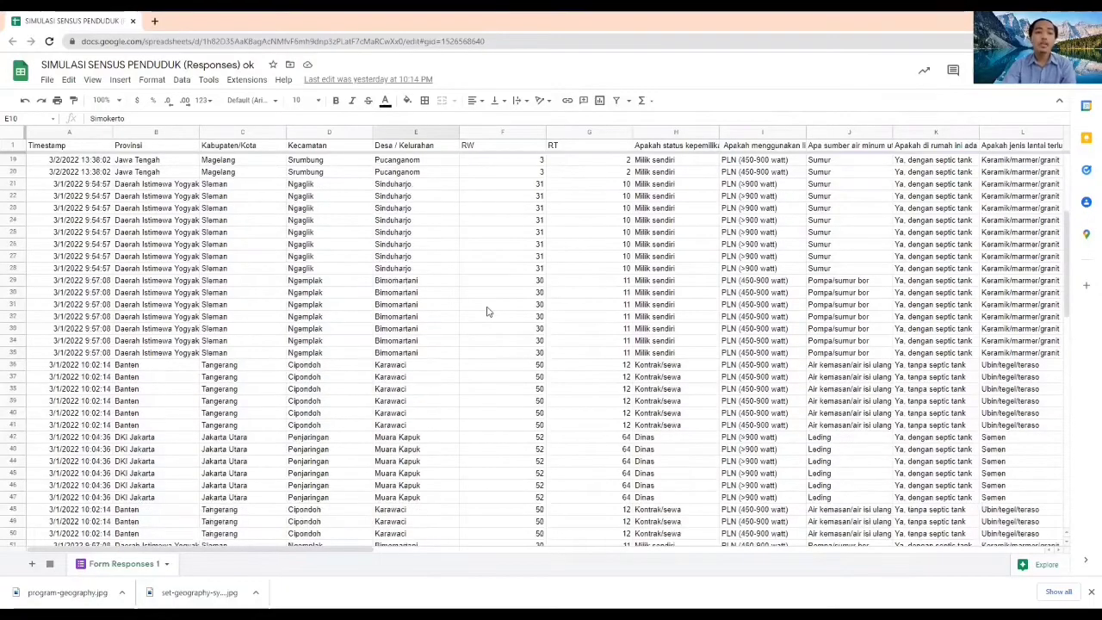
scroll(487, 311, "down", 2)
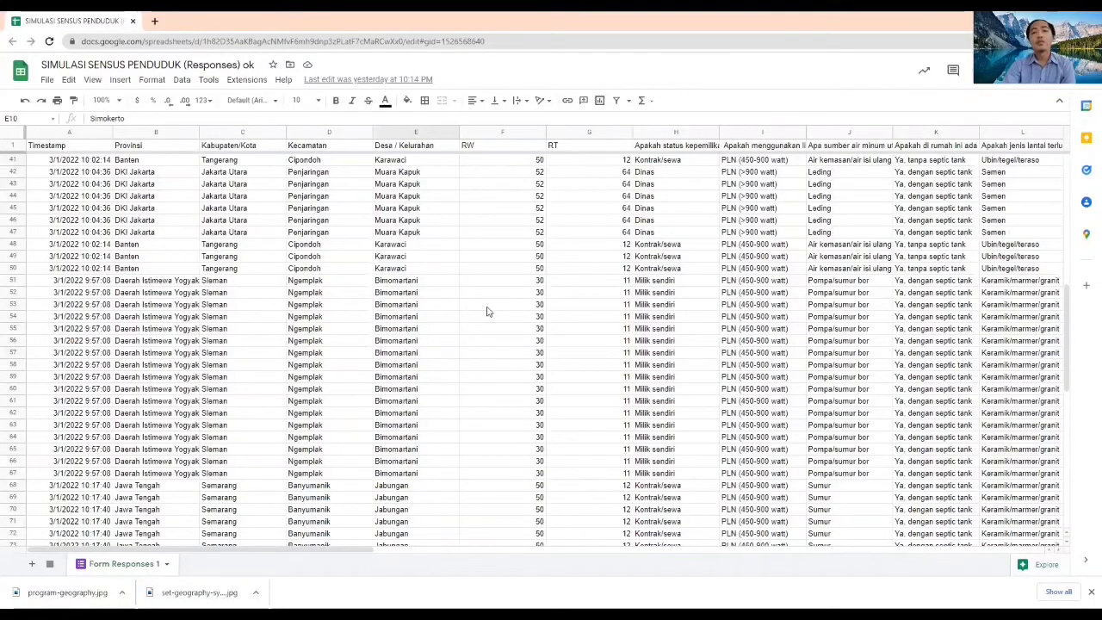
scroll(486, 311, "down", 5)
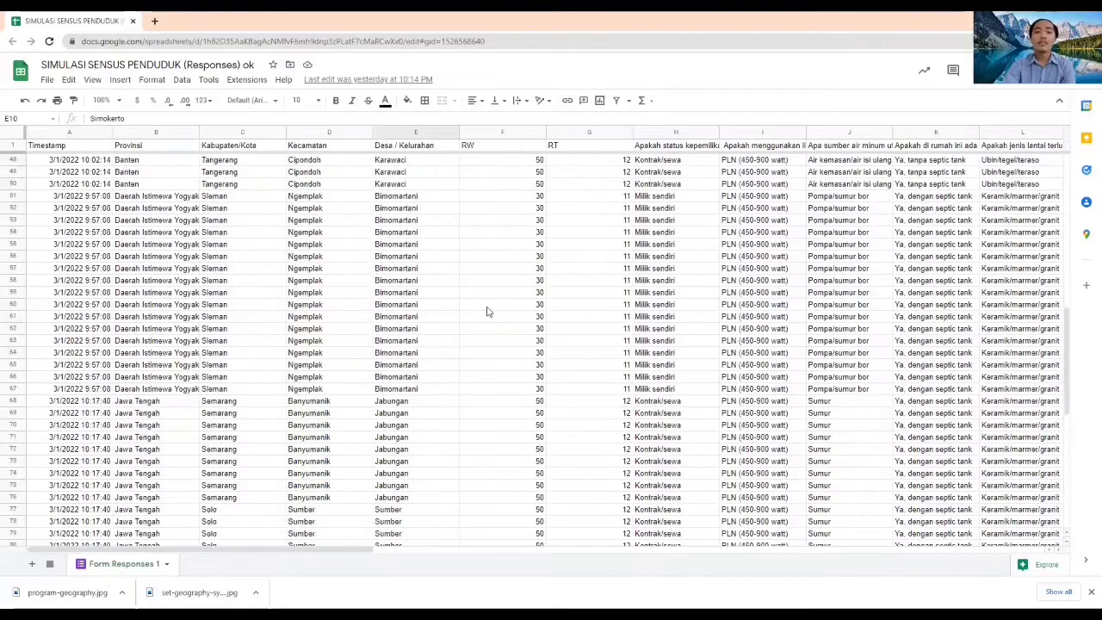
scroll(486, 311, "down", 2)
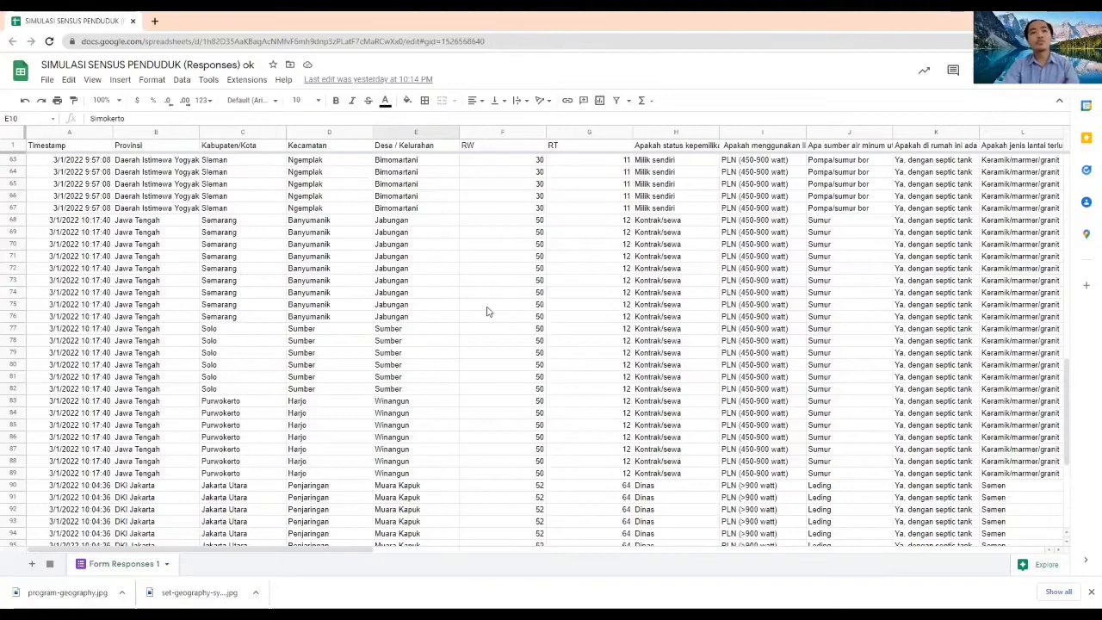
Search the web for google data studio in a new browser tab and open the Google Data Studio site
left_click(155, 21)
type("goo")
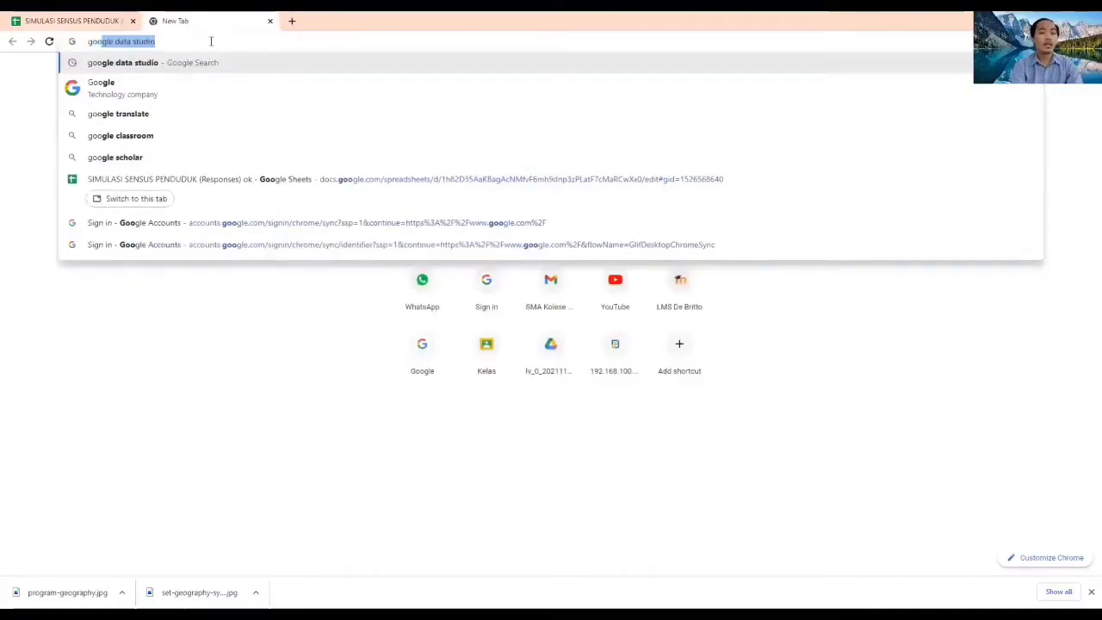
key("Return")
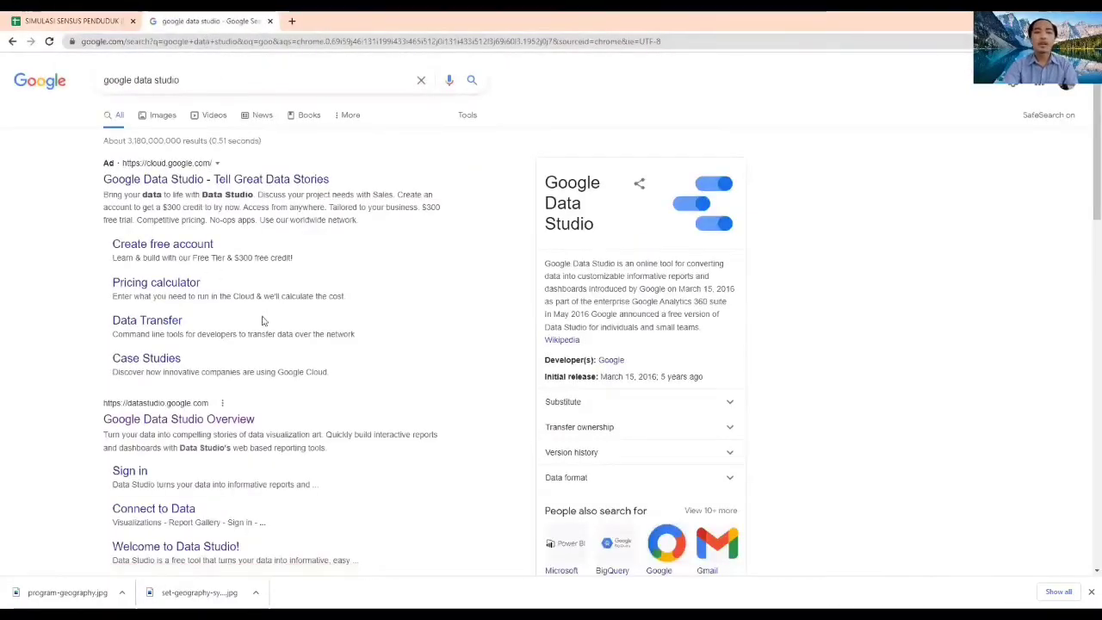
left_click(294, 411)
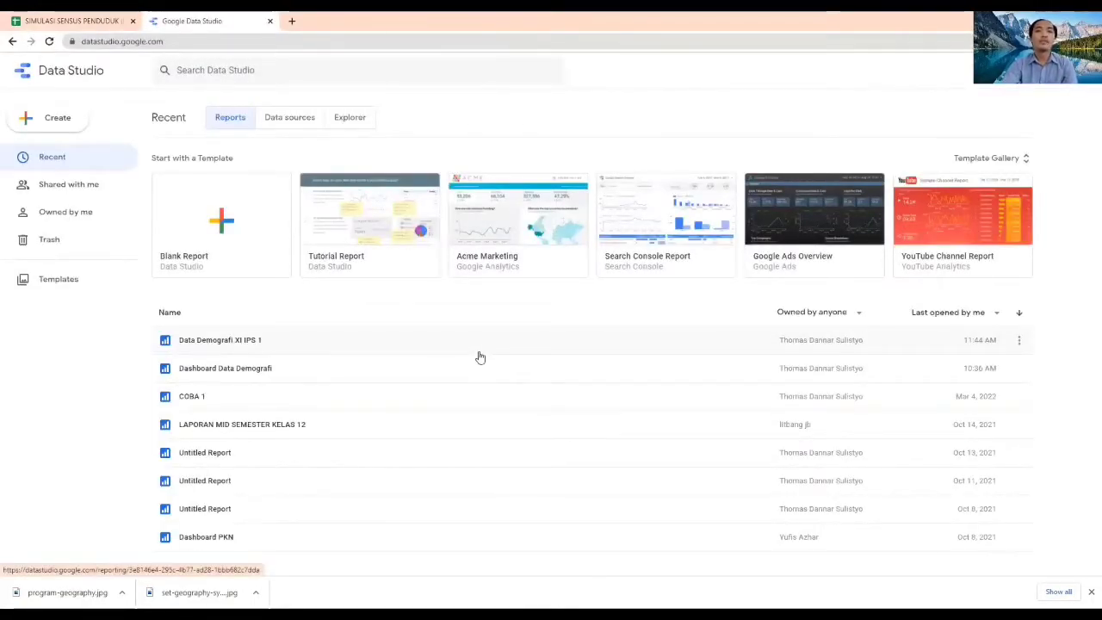
Create a blank report from the Form Responses 1 worksheet of SIMULASI SENSUS PENDUDUK (Responses) ok in Google Sheets and delete the default table
left_click(229, 223)
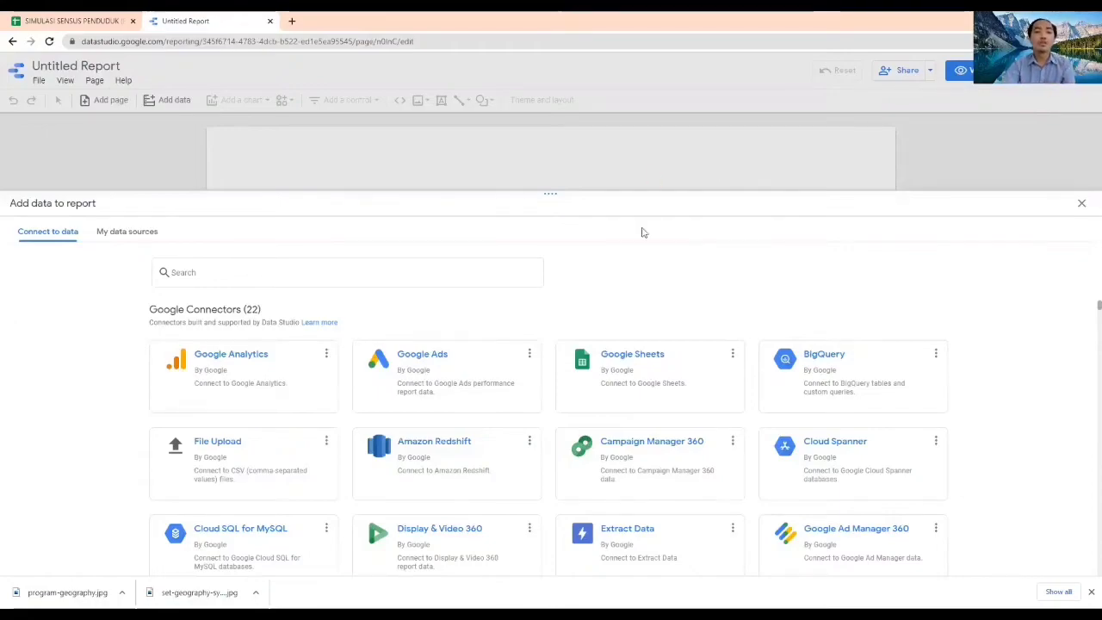
left_click(627, 360)
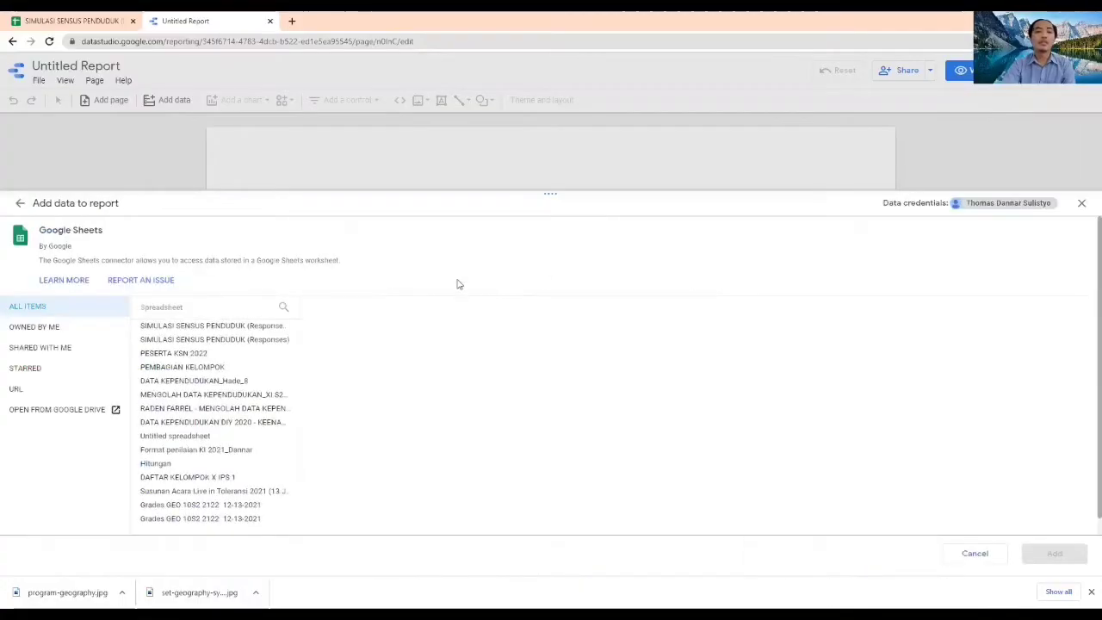
left_click(253, 326)
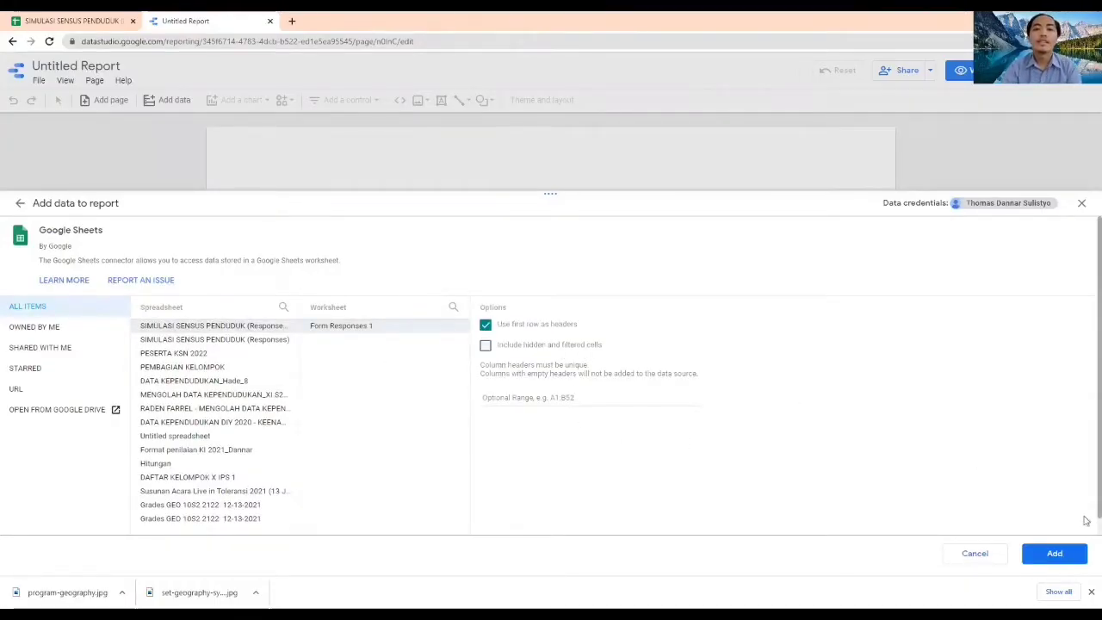
left_click(1053, 554)
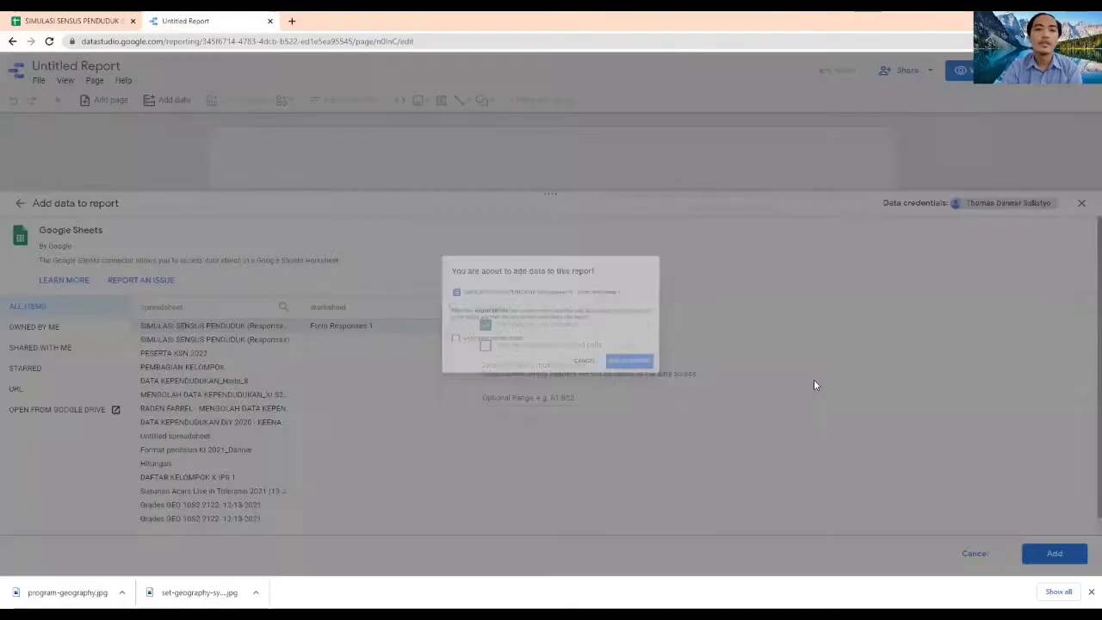
left_click(685, 390)
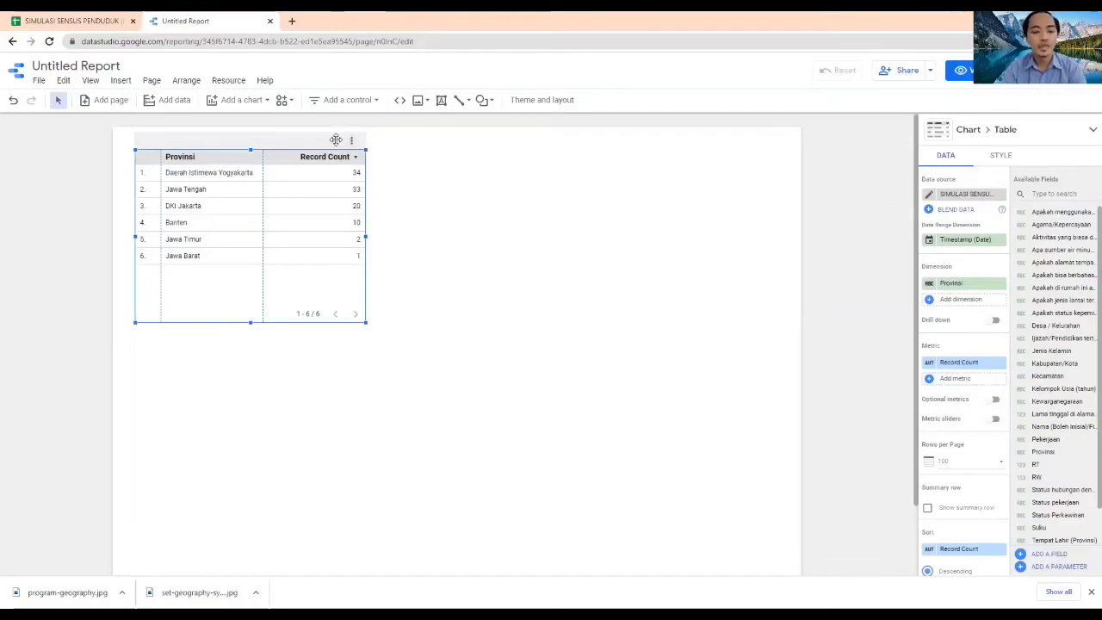
key("Delete")
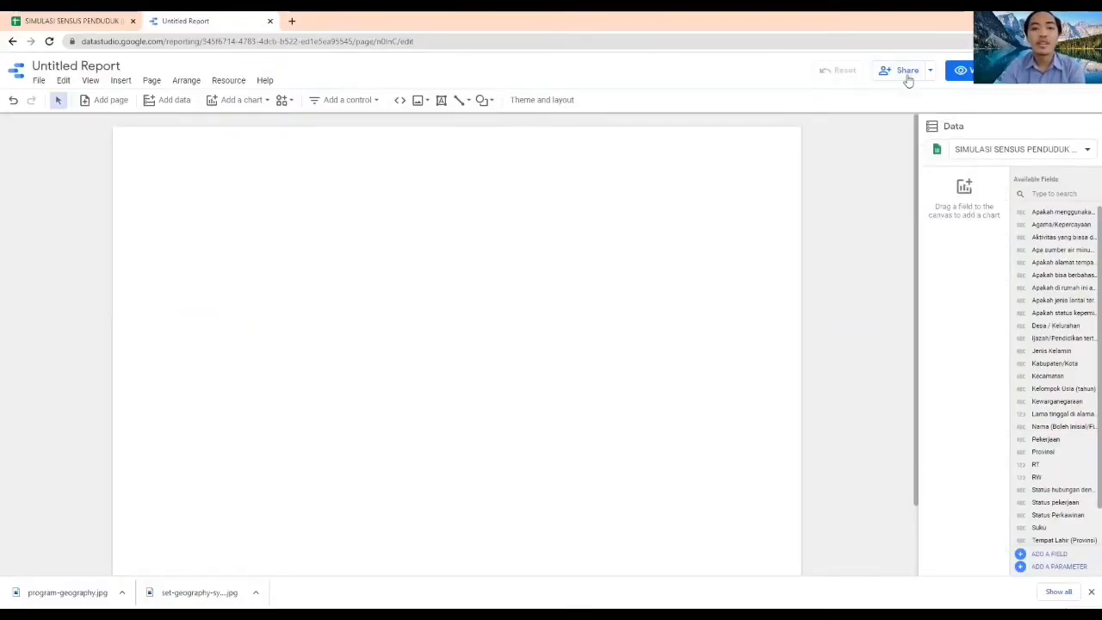
left_click(906, 76)
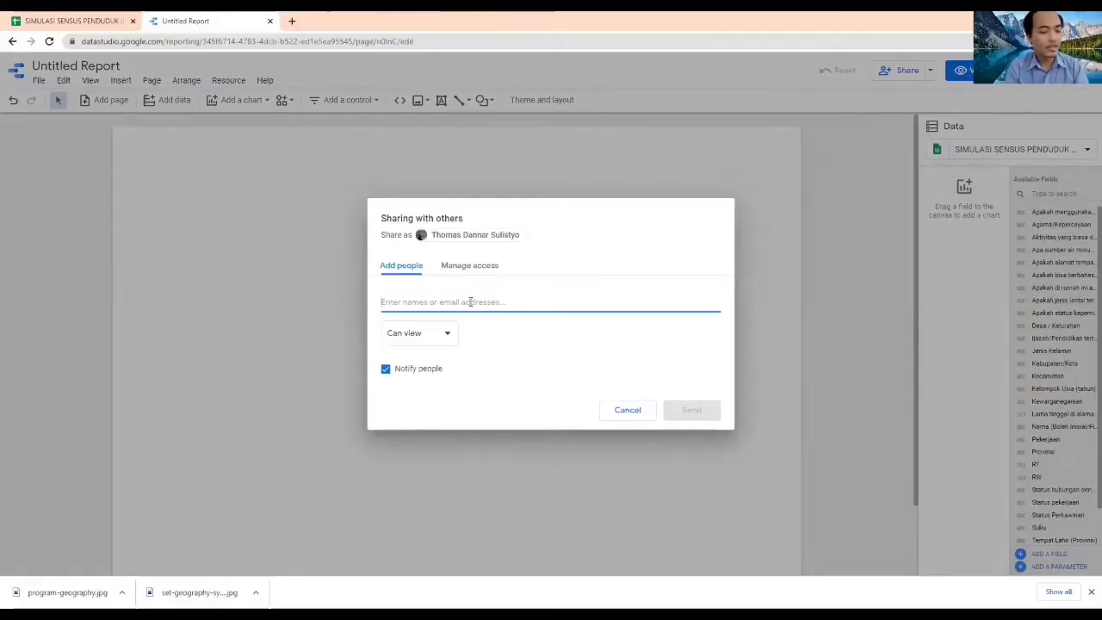
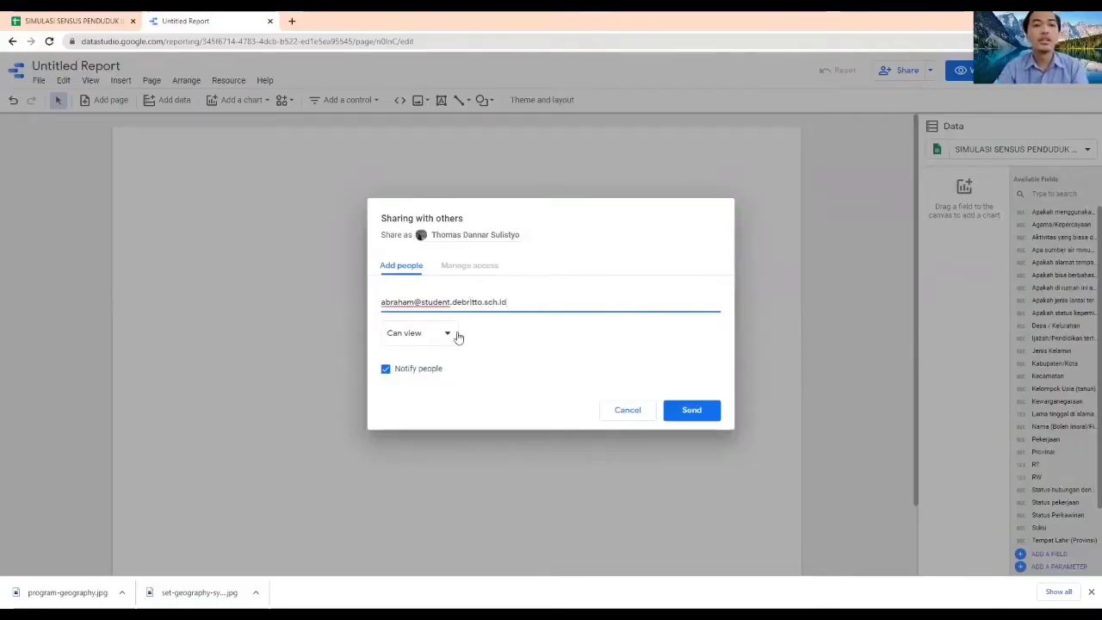
left_click(448, 333)
left_click(428, 312)
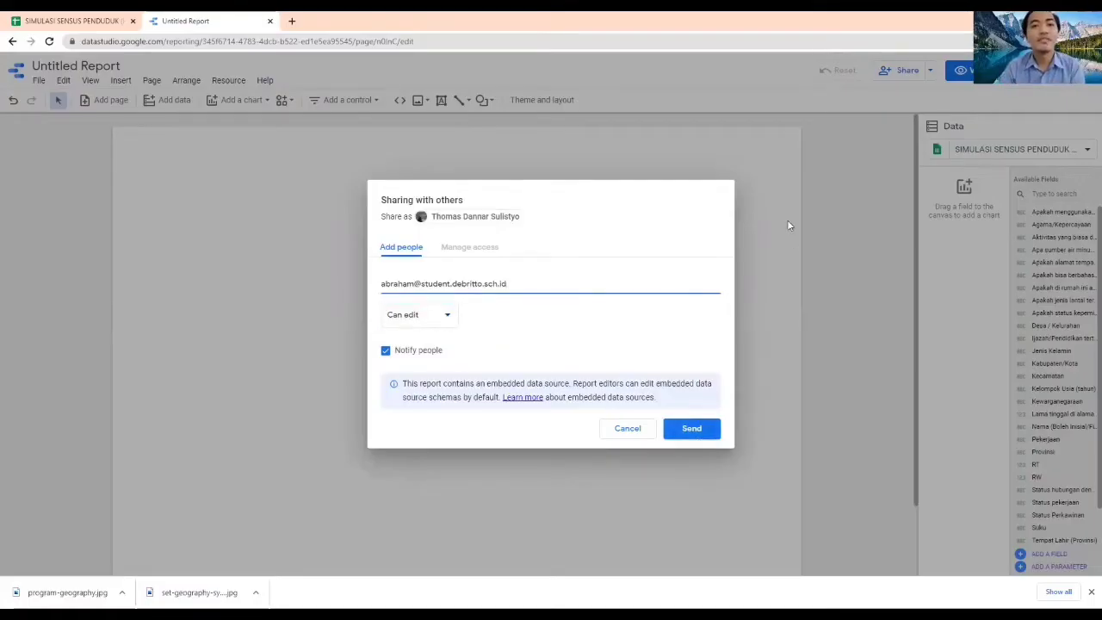
left_click(632, 429)
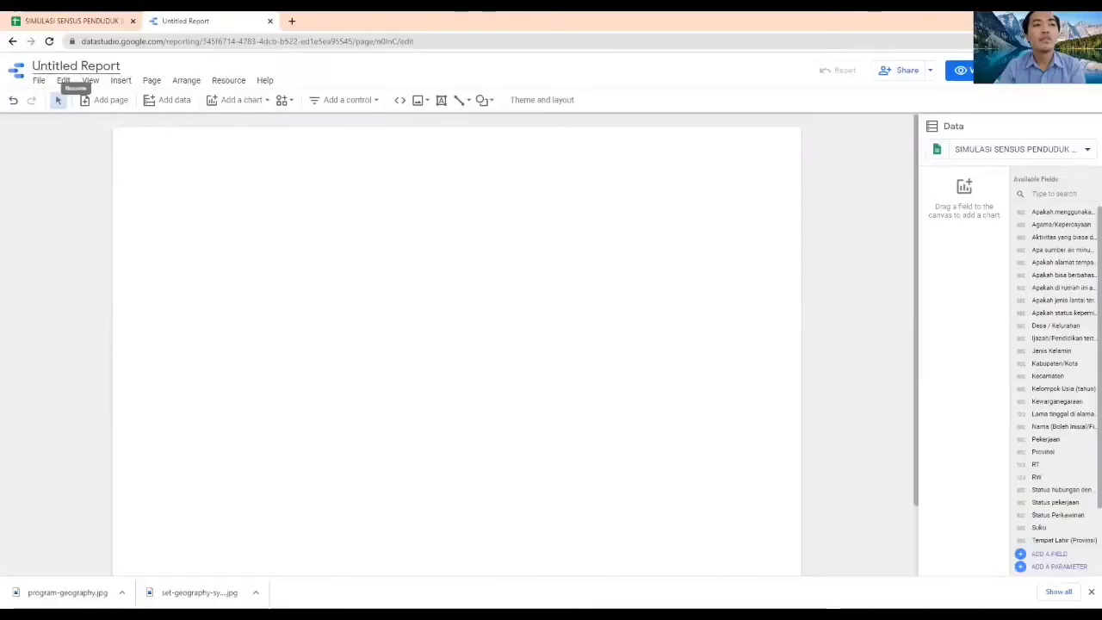
Rename the report as DASHBOARD DATA DEMOGRAFI KELAS XI IPS 1
left_click(75, 66)
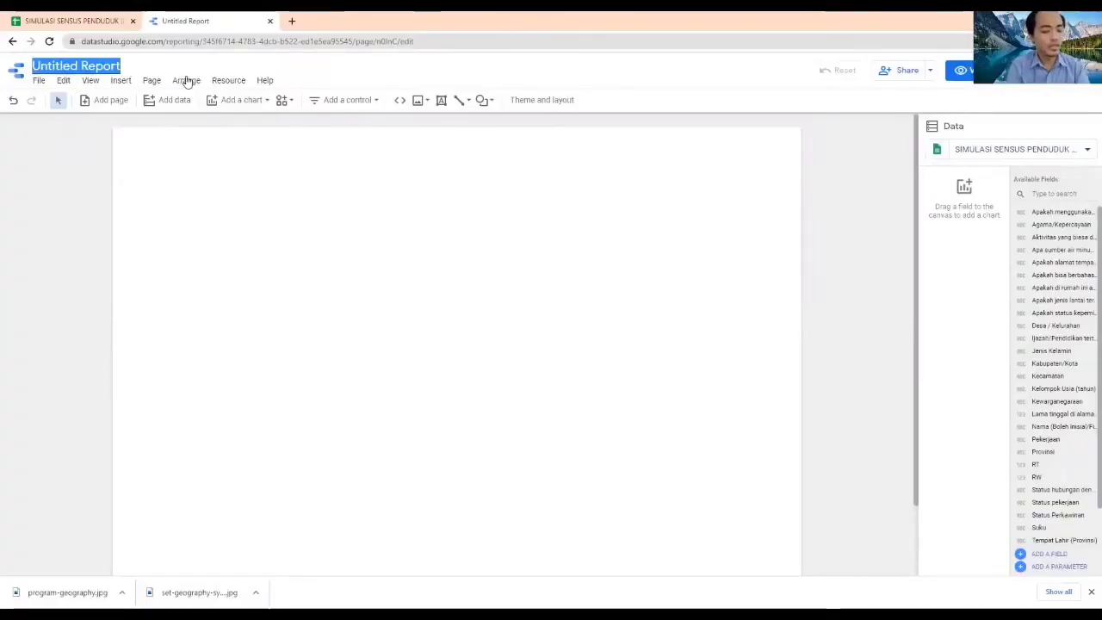
type("DA")
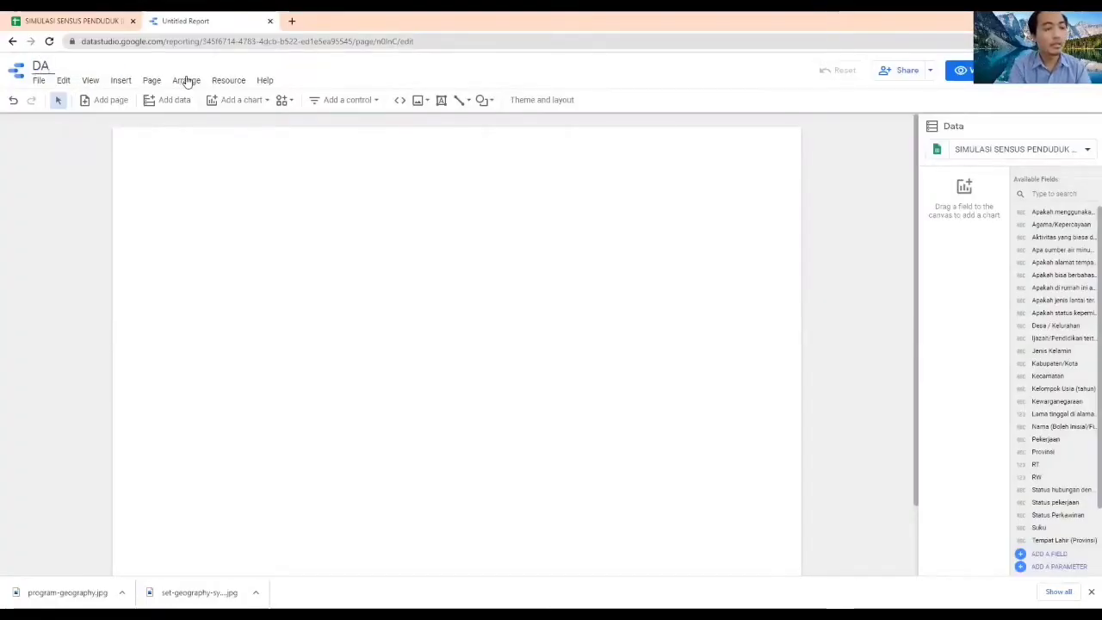
type("SHBOAR")
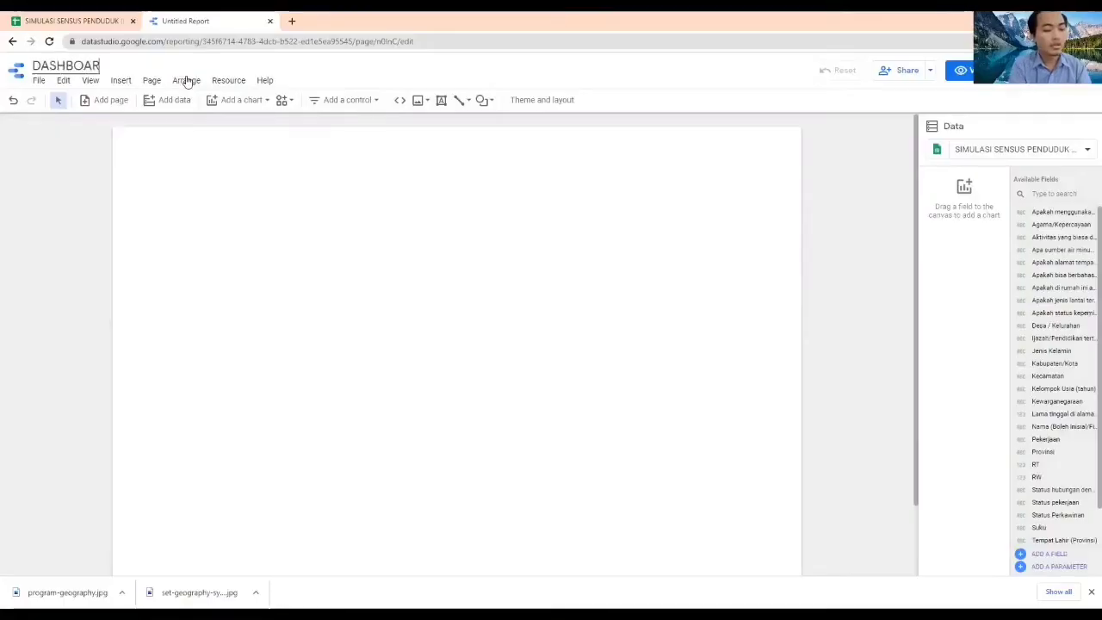
type("D DAT")
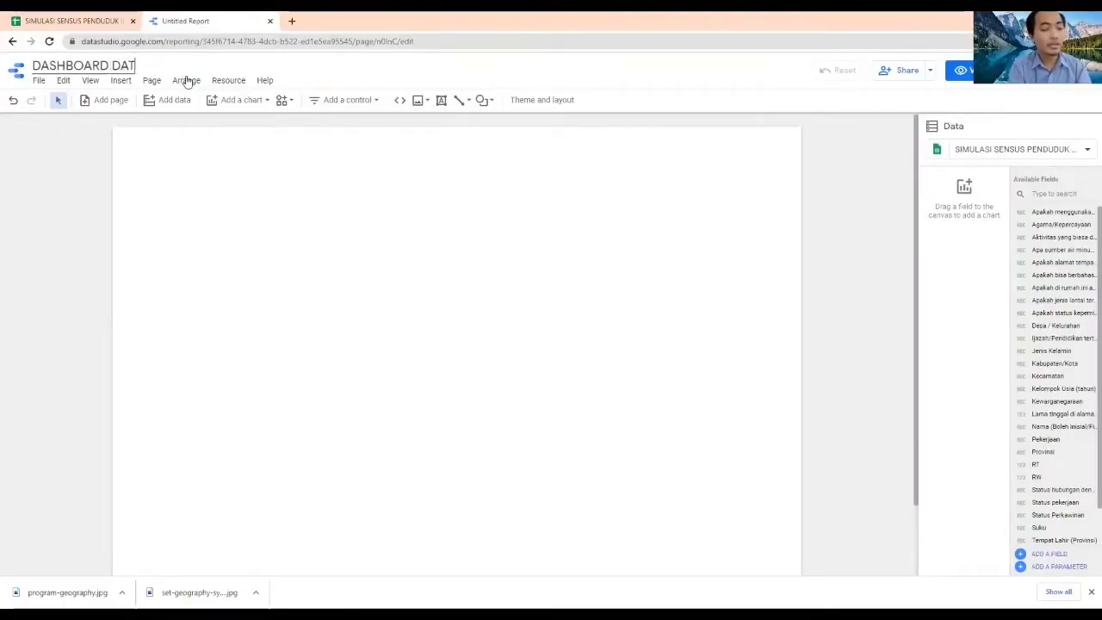
type("A DEMOGR")
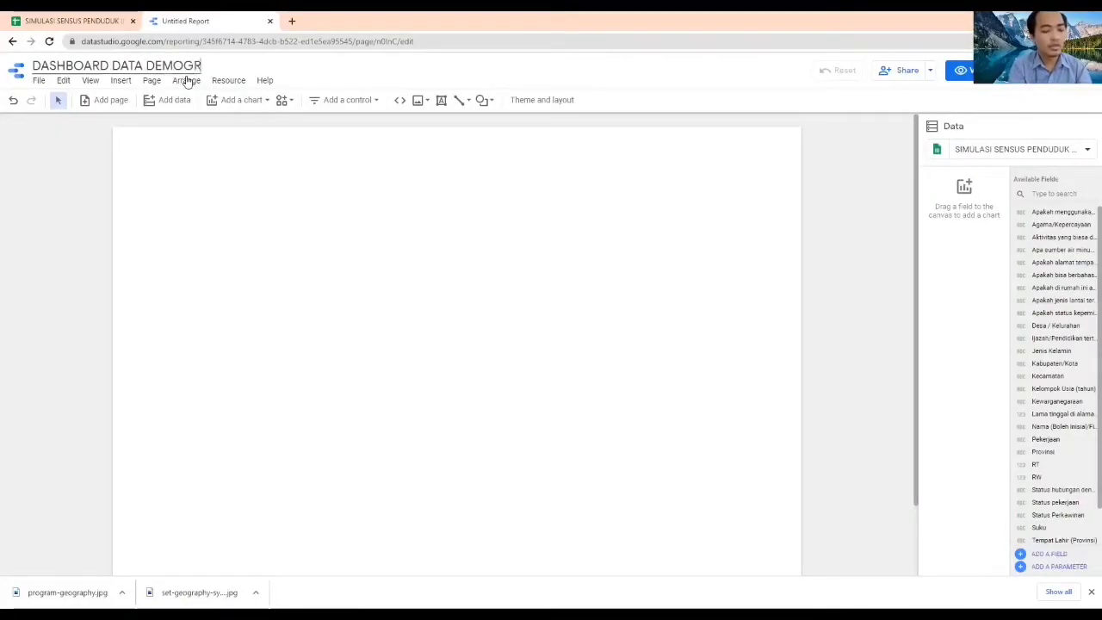
type("AFI KELAS")
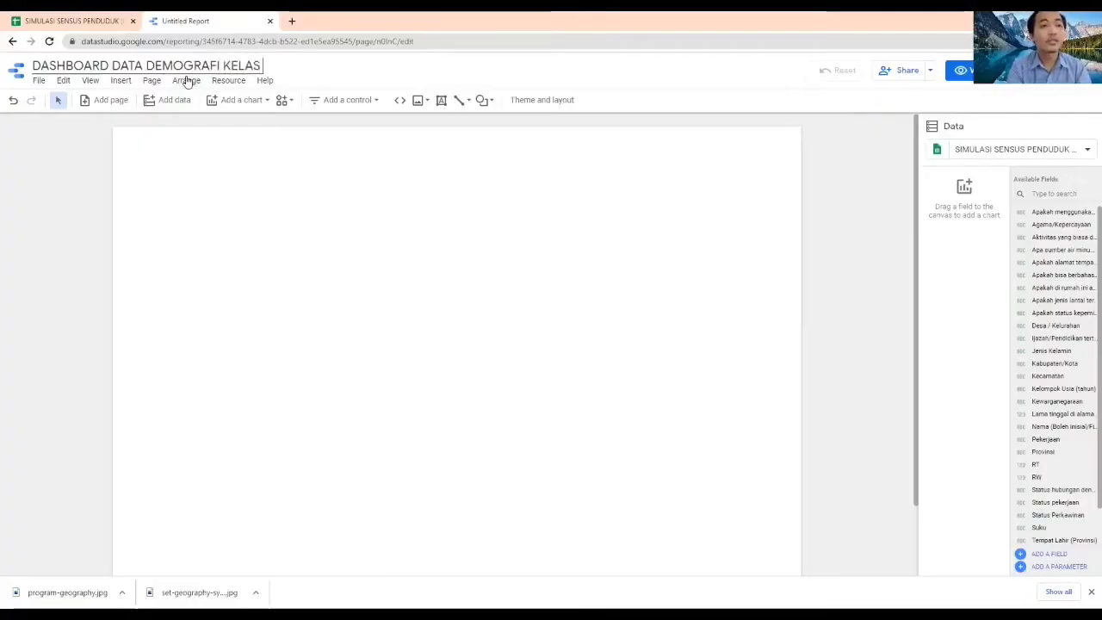
type(" XI IP")
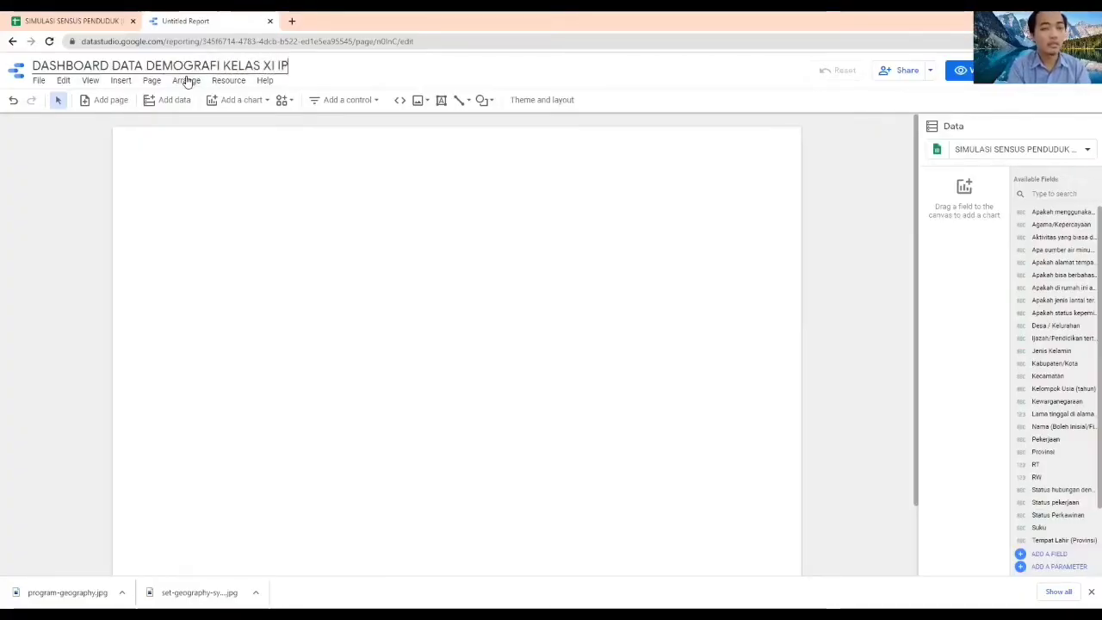
type("S 1")
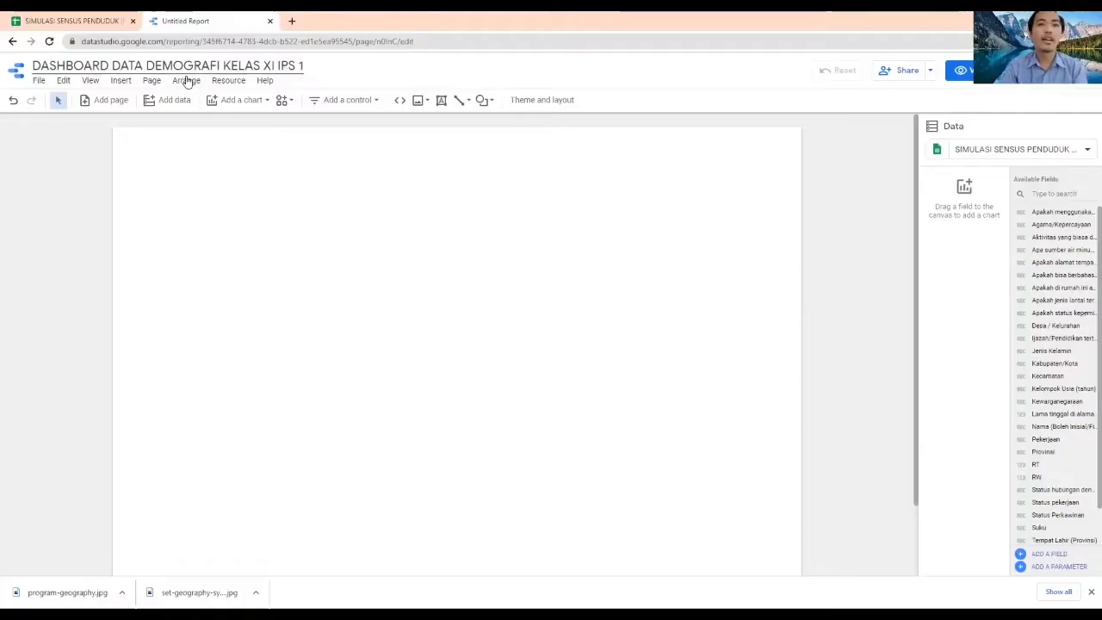
left_click(379, 227)
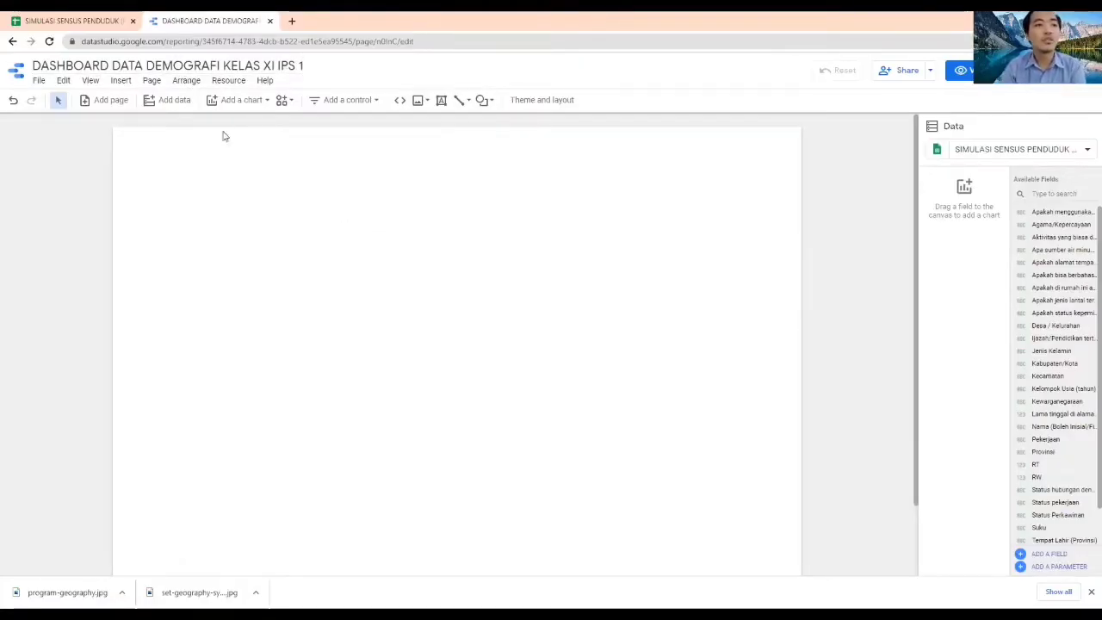
Insert a text box in the upper part of the report page reading DASHBOARD DATA DEMOGRAFI XI IPS 1
left_click(121, 80)
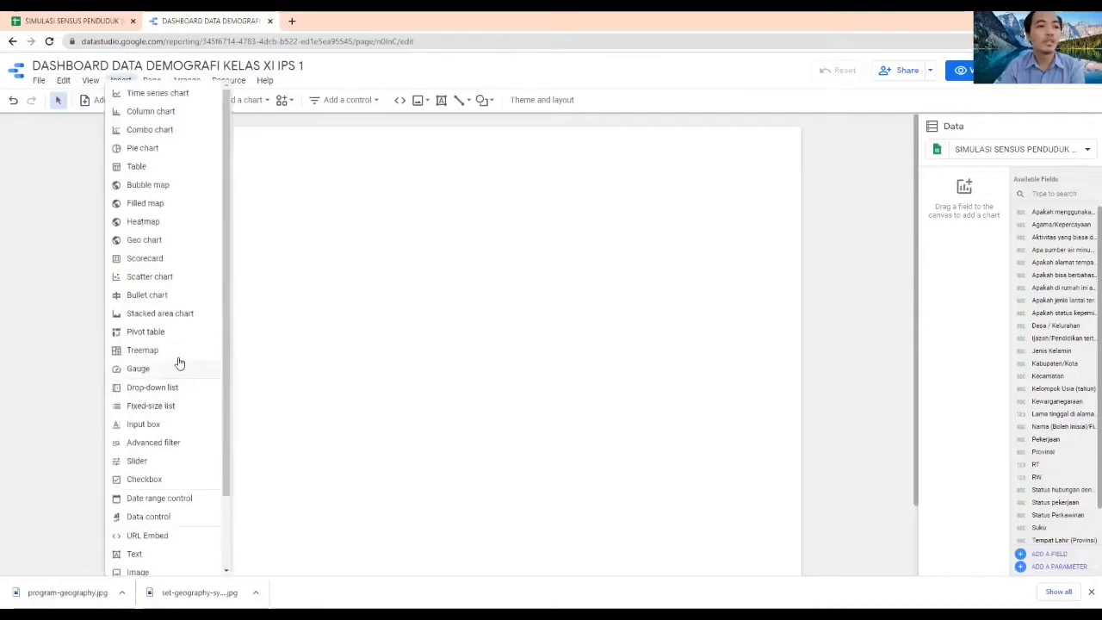
scroll(158, 360, "down", 1)
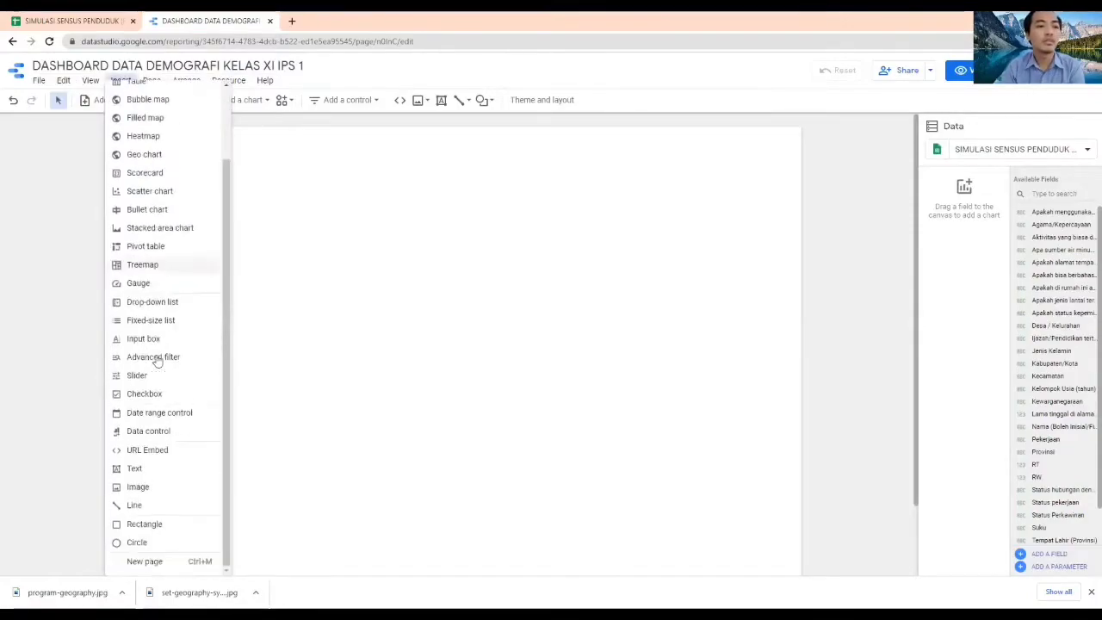
left_click(140, 468)
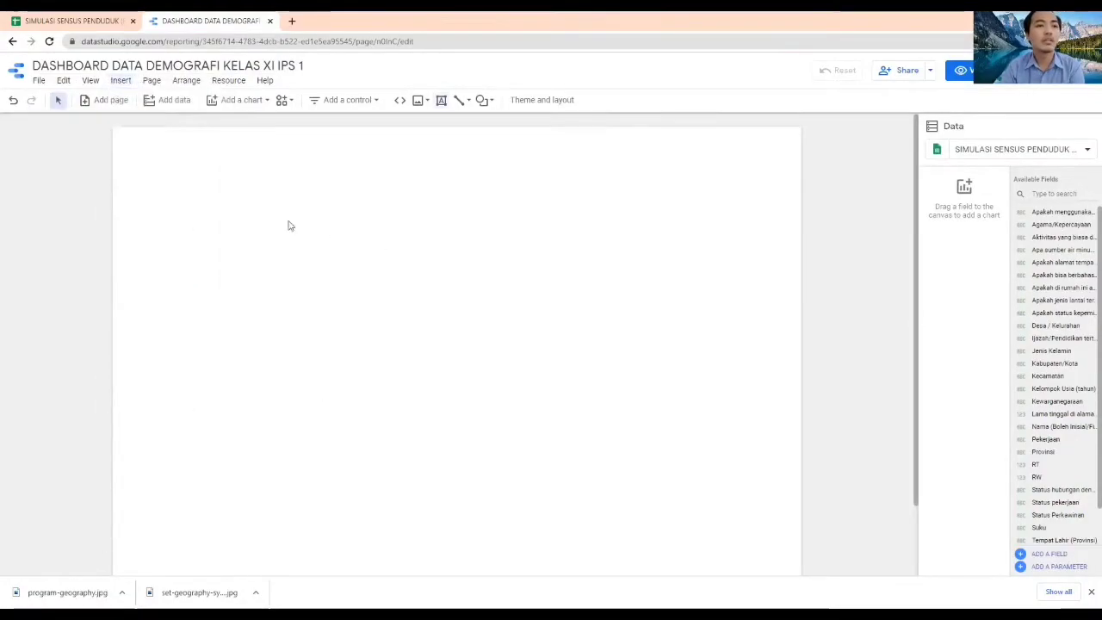
left_click_drag(288, 221, 519, 249)
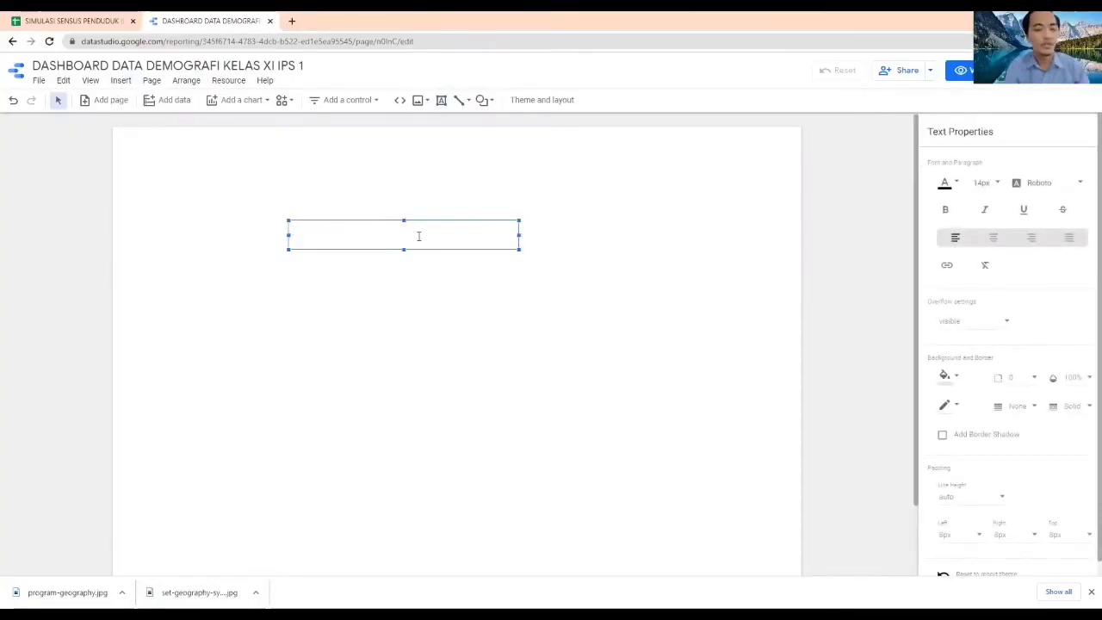
type("DASH")
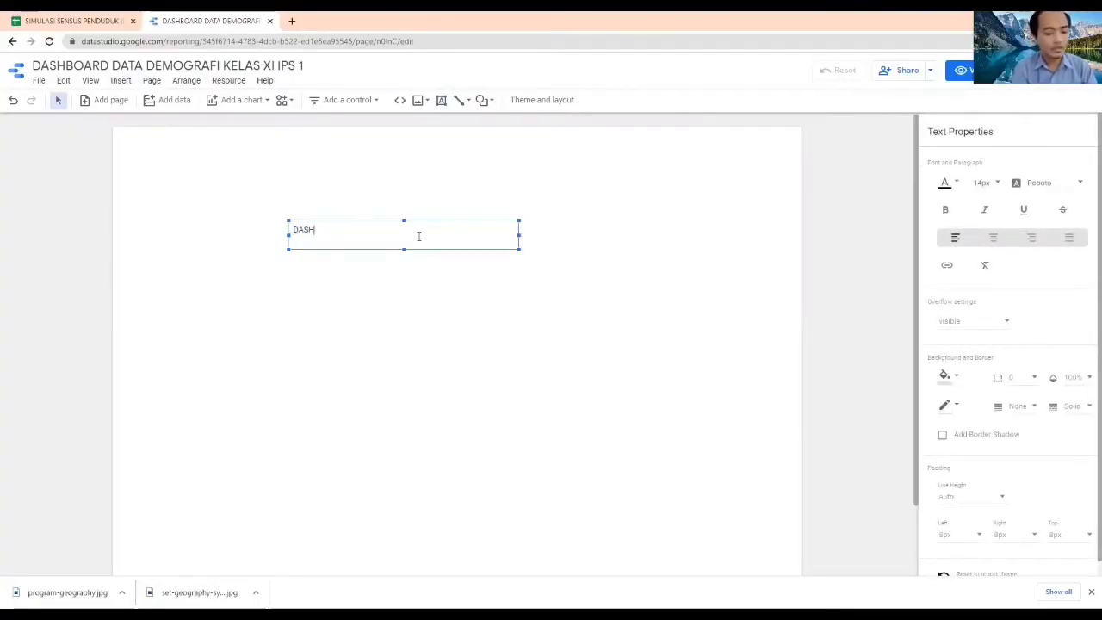
type("BOARD DA")
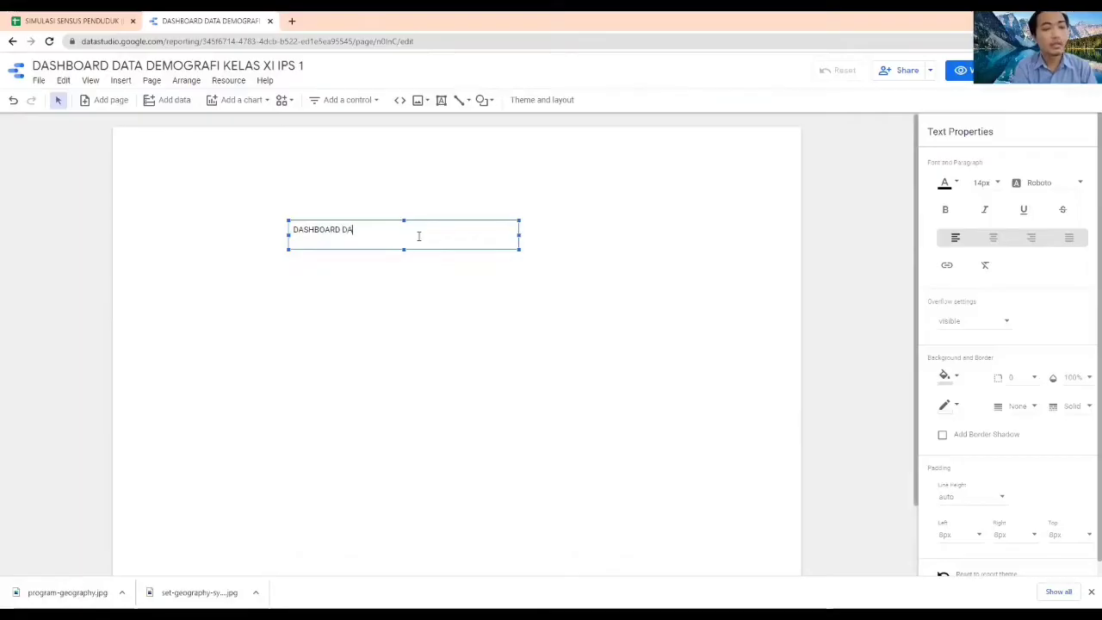
type("TA DEMOGRAF")
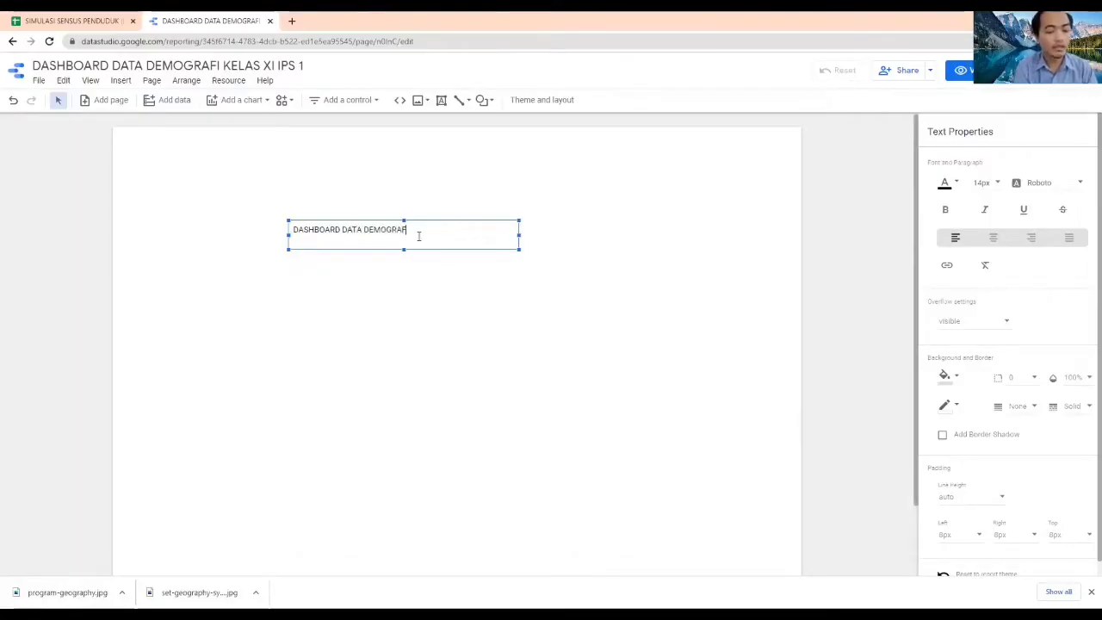
type("I XI")
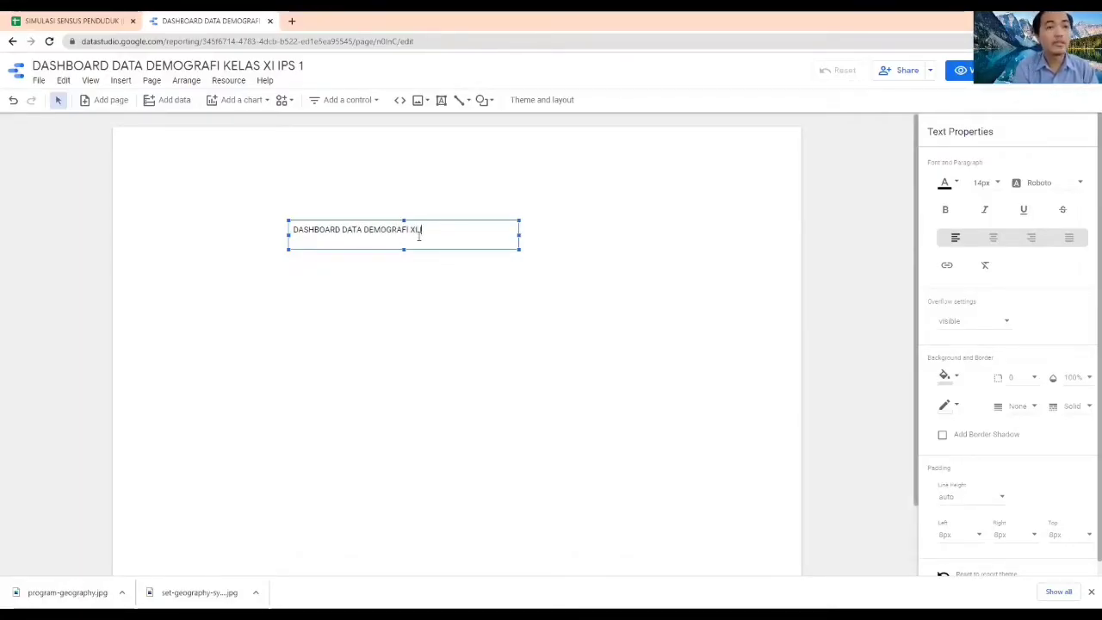
type(" IPS 1")
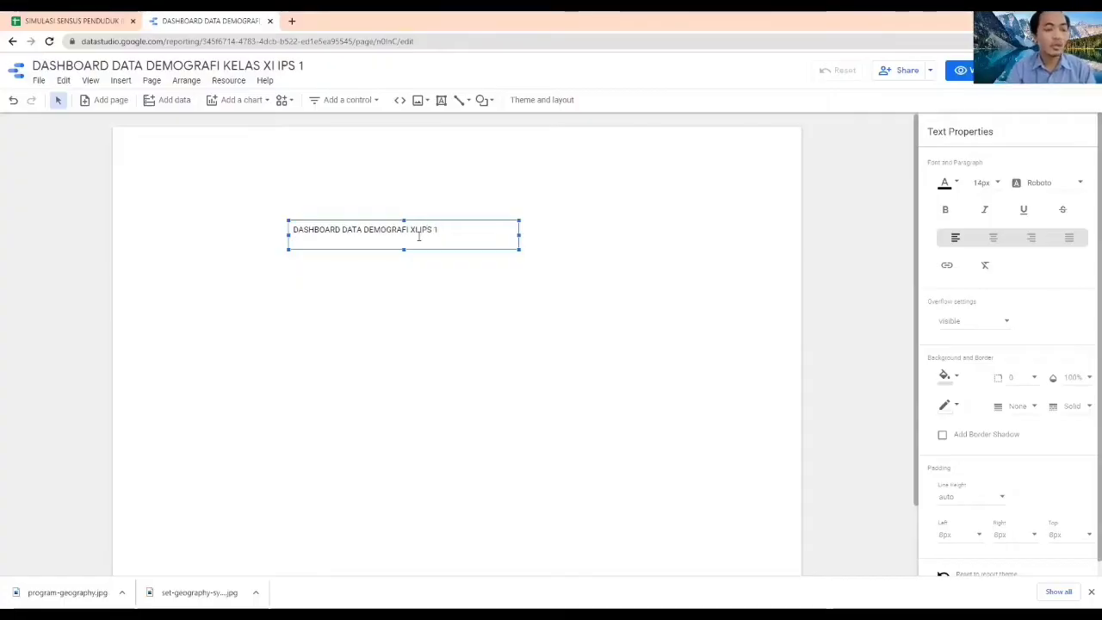
Format the title as 40px bold centred text and widen its text box so the title fits on one line
key("ctrl+a")
left_click(994, 191)
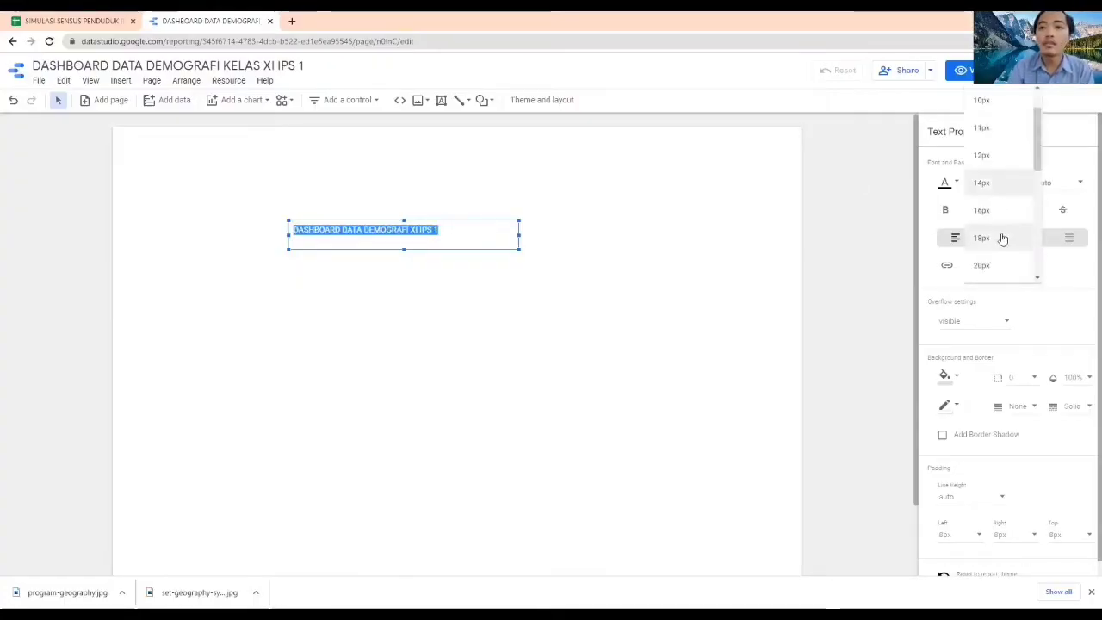
scroll(1001, 232, "down", 5)
scroll(998, 224, "up", 2)
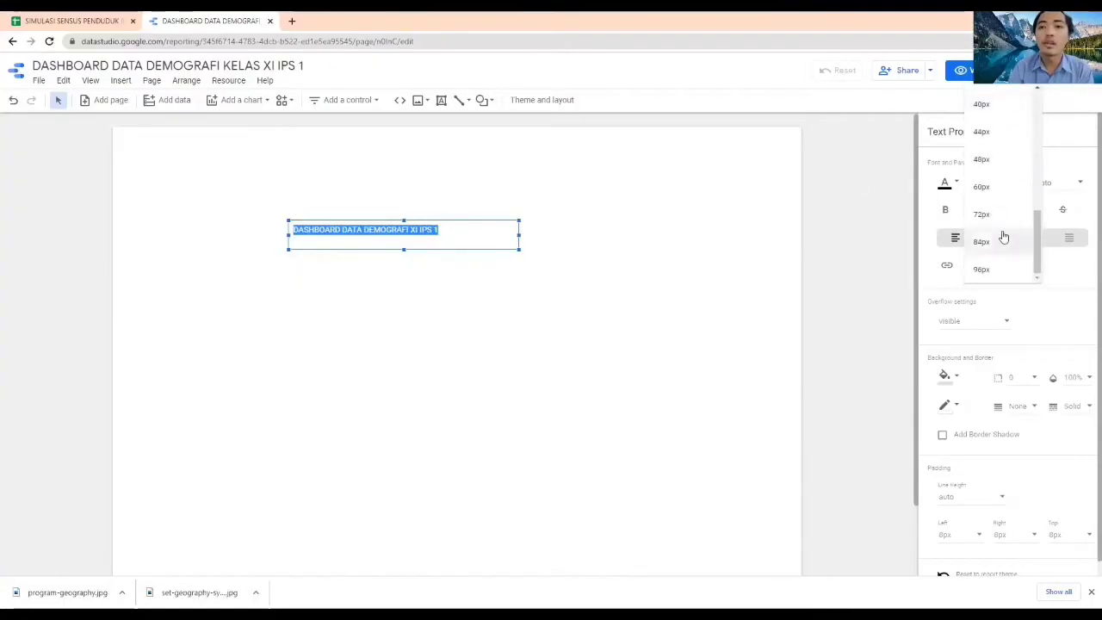
left_click(1003, 225)
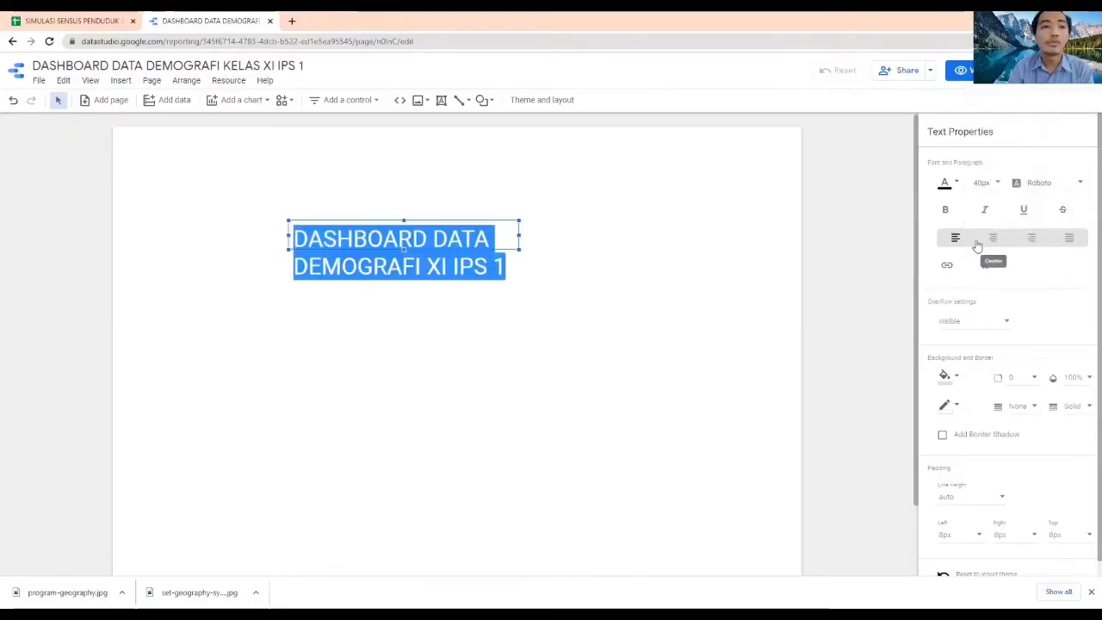
left_click_drag(526, 235, 686, 235)
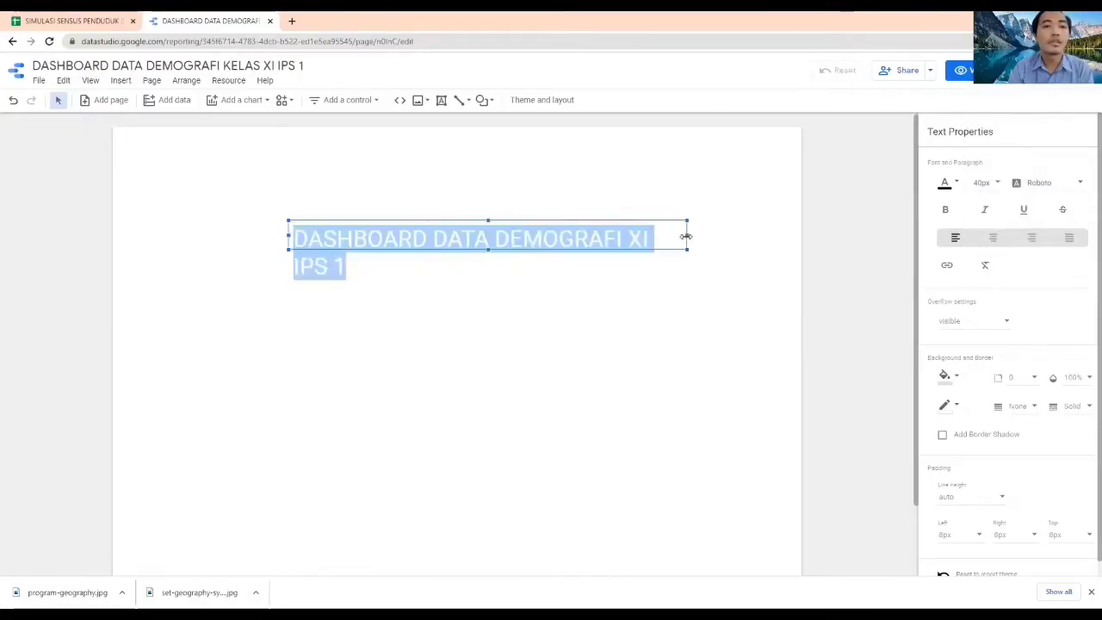
left_click_drag(288, 235, 239, 238)
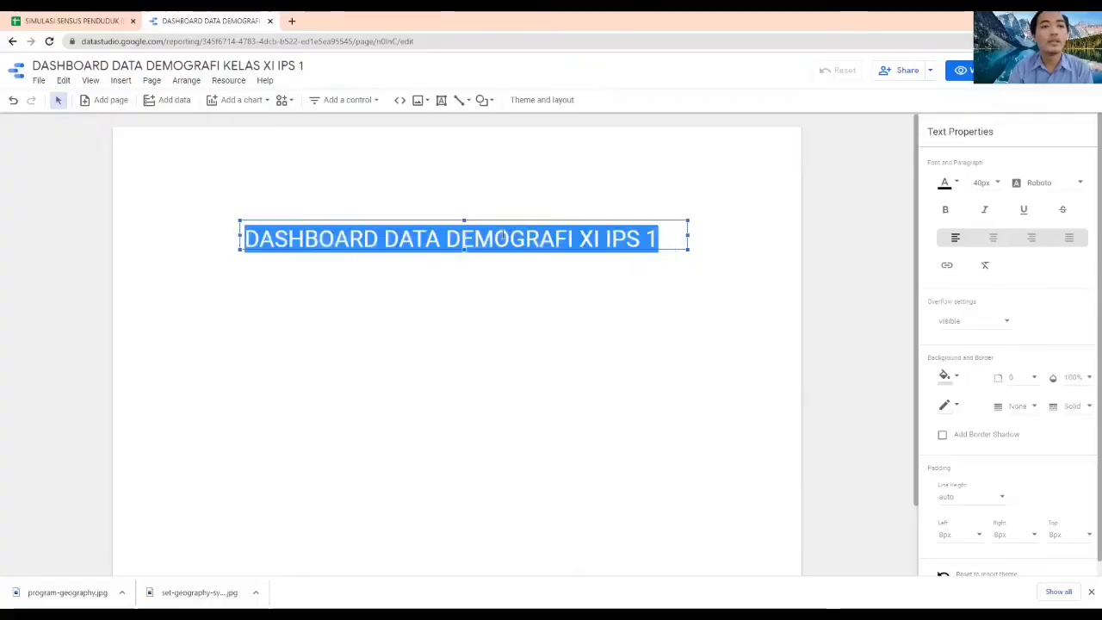
left_click(945, 210)
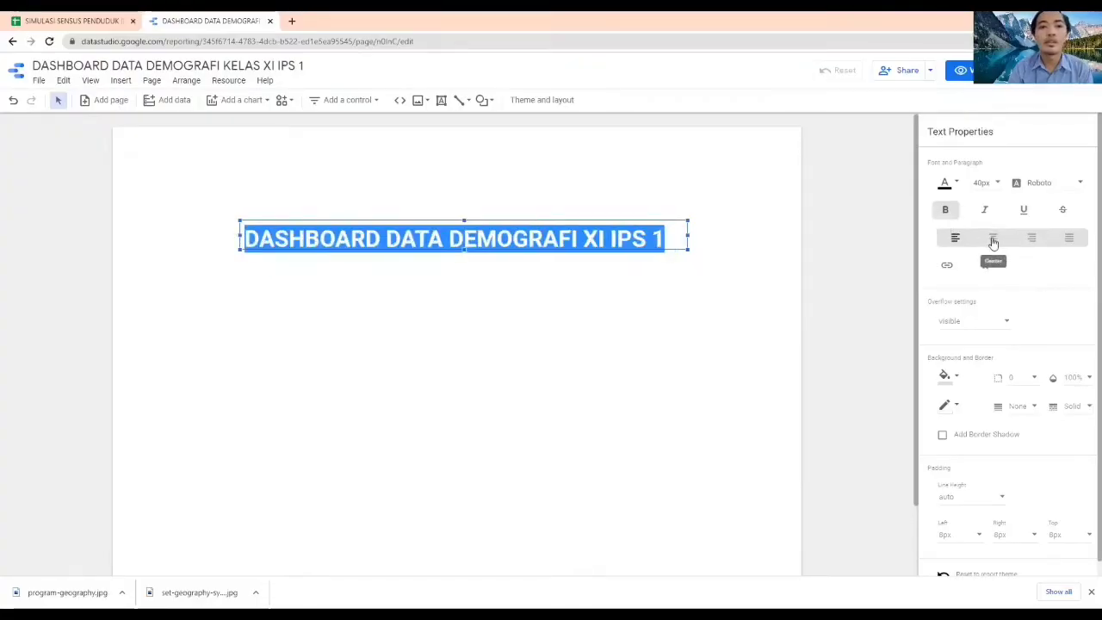
left_click(993, 240)
Add a second line reading SMA KOLESE DE BRITTO below the dashboard title in the same text box
left_click(678, 234)
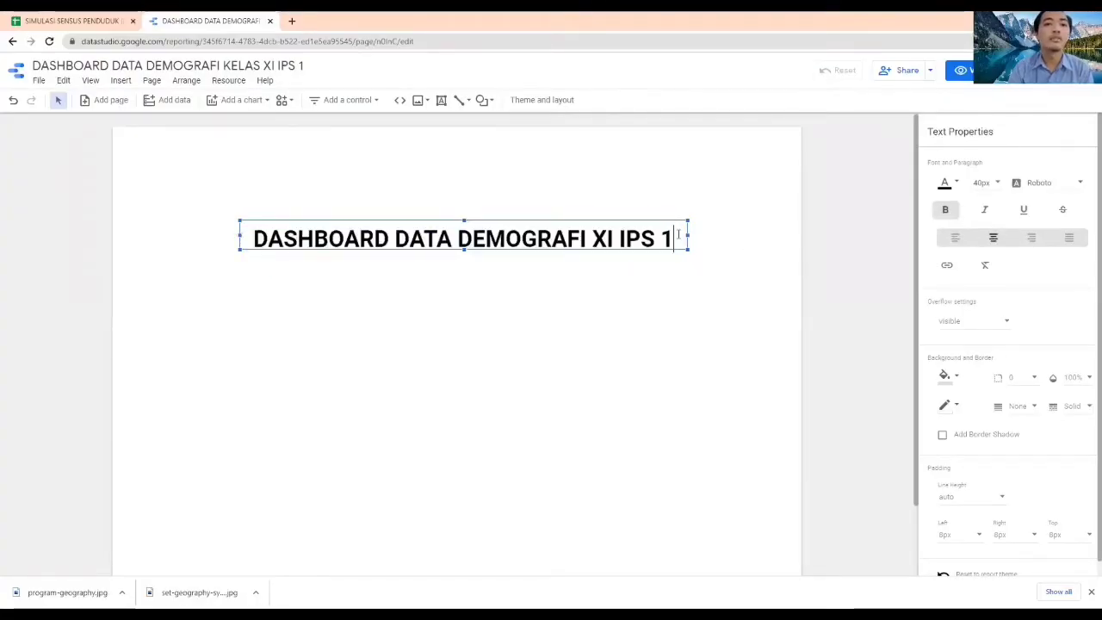
key("Return")
type("SMA")
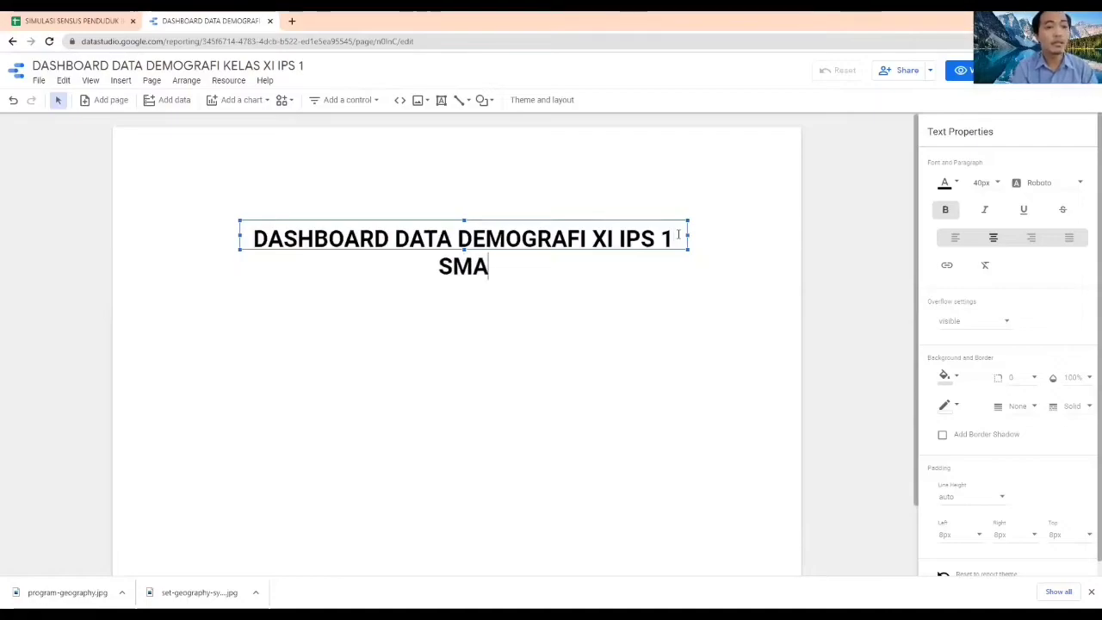
type(" KOLESE D")
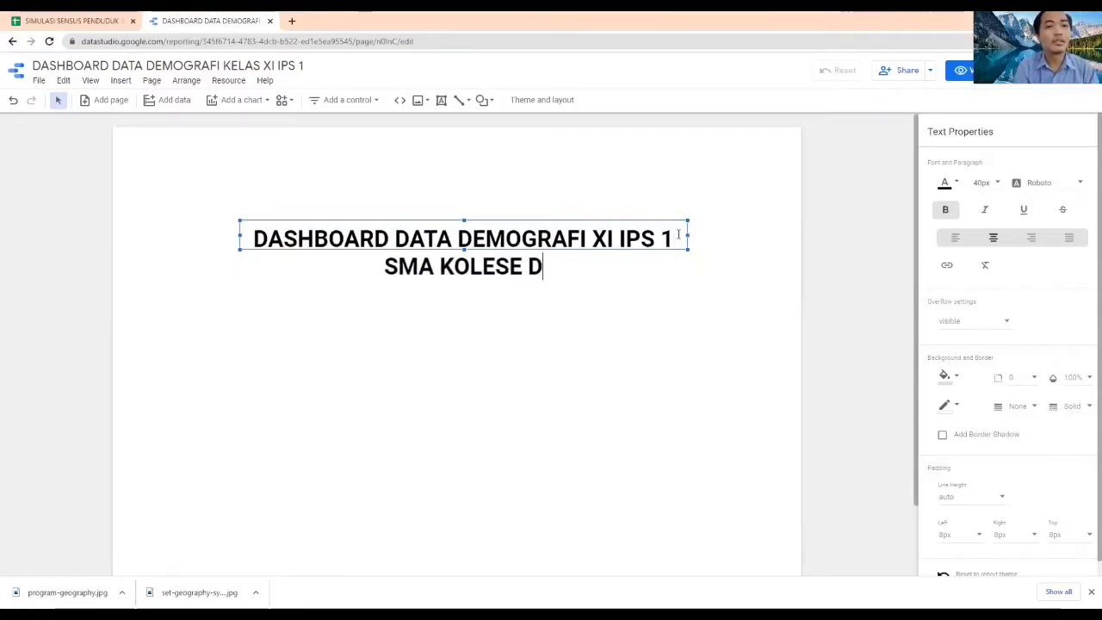
type("E BRITTO")
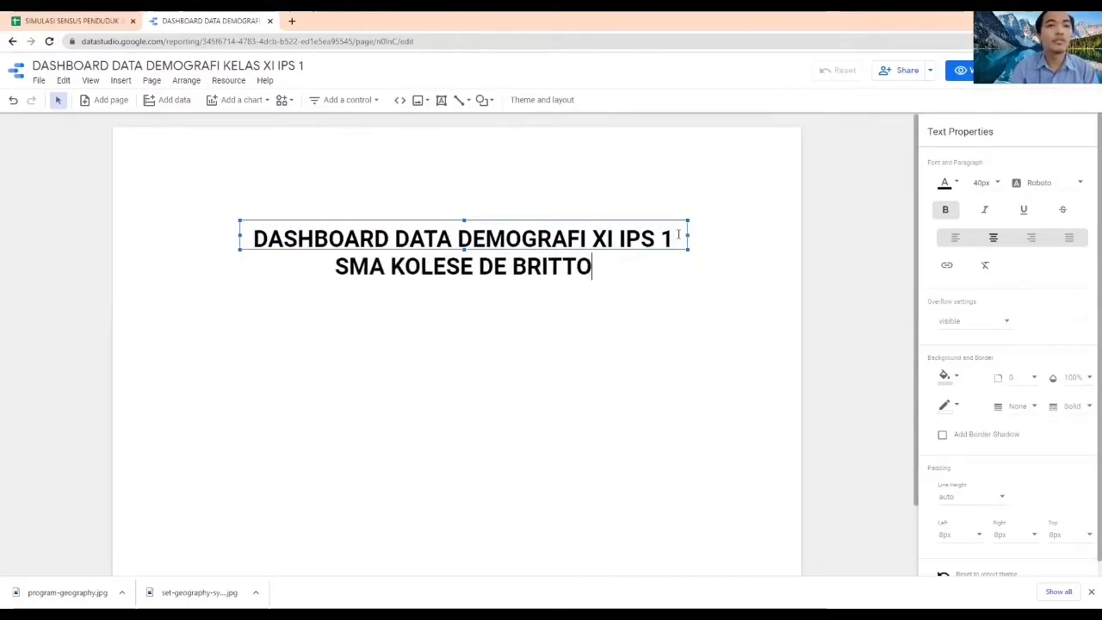
Set the font size of the SMA KOLESE DE BRITTO line to 28px
left_click_drag(336, 266, 610, 263)
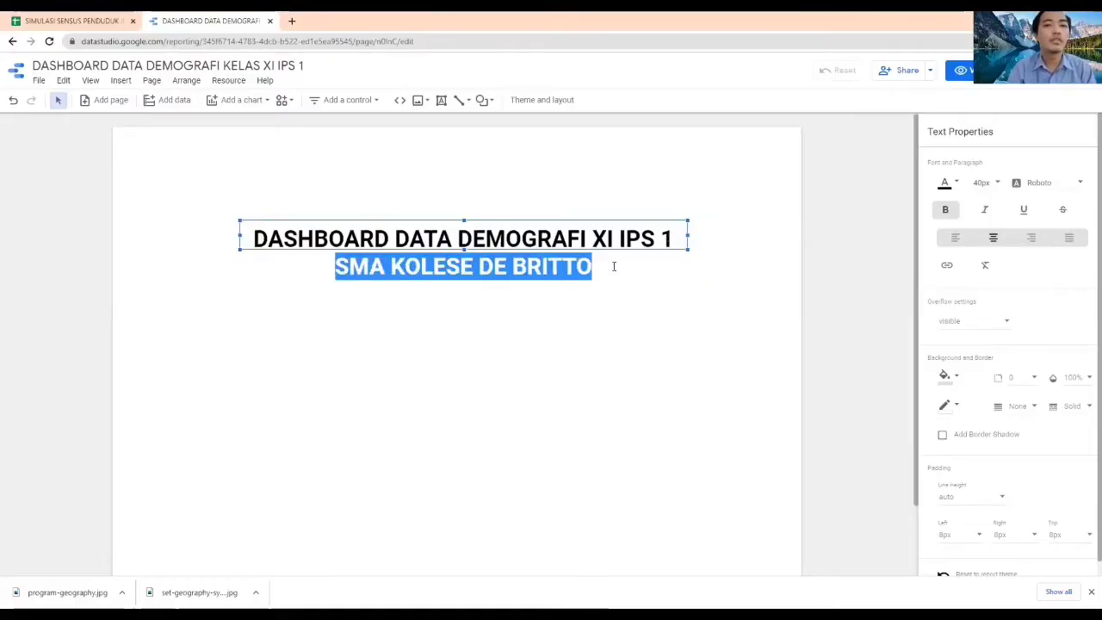
left_click(999, 183)
scroll(992, 196, "up", 3)
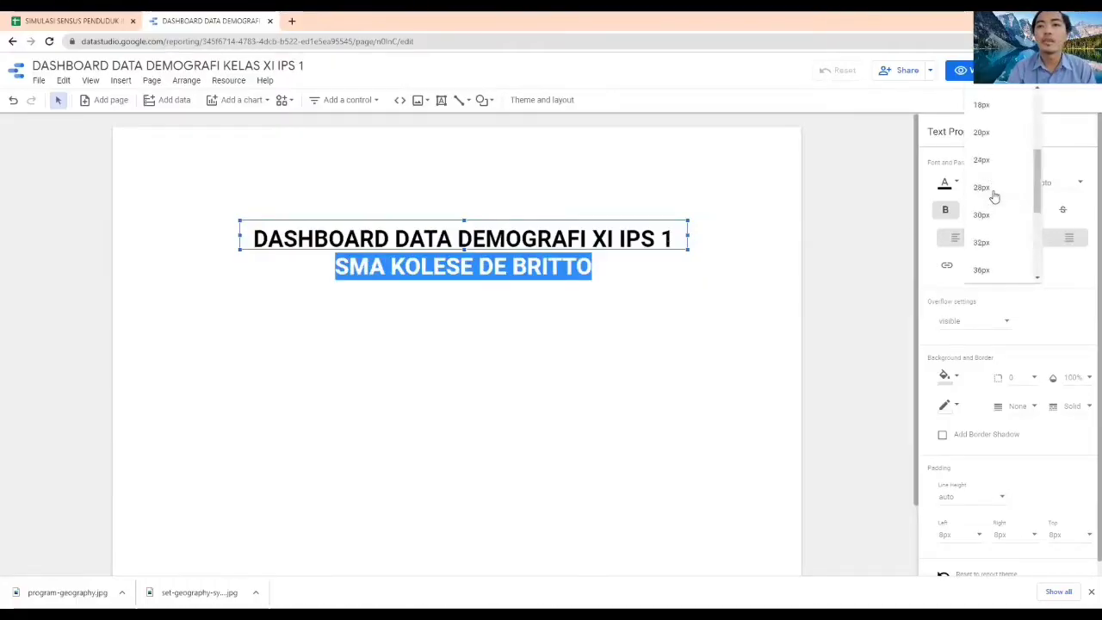
left_click(990, 191)
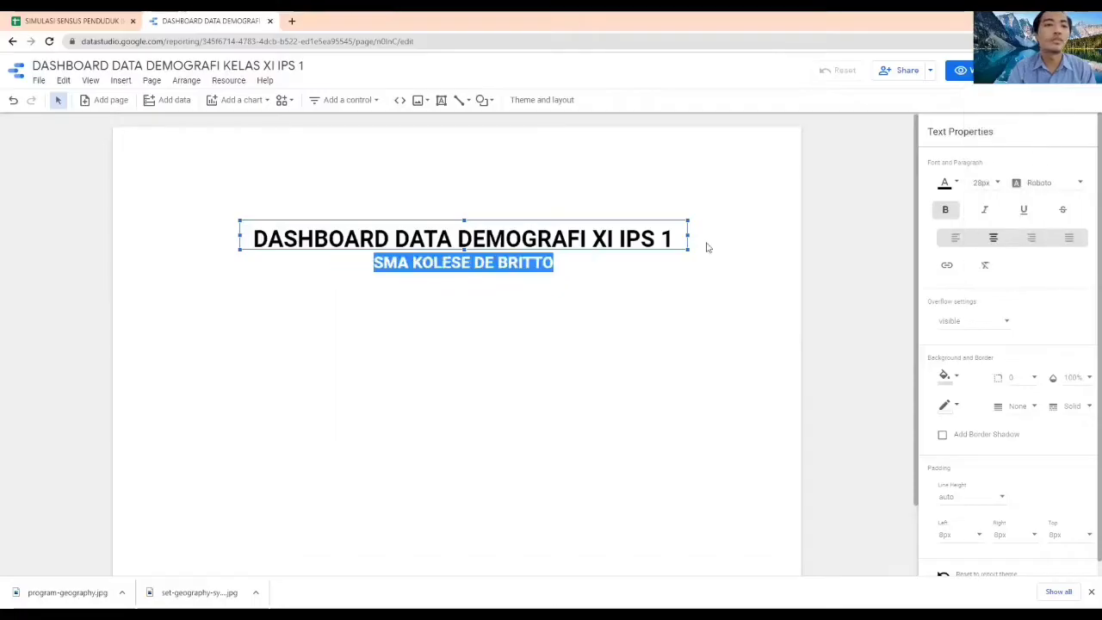
Move the title text box up and slightly left, near the top centre of the report page
left_click(664, 295)
left_click(500, 240)
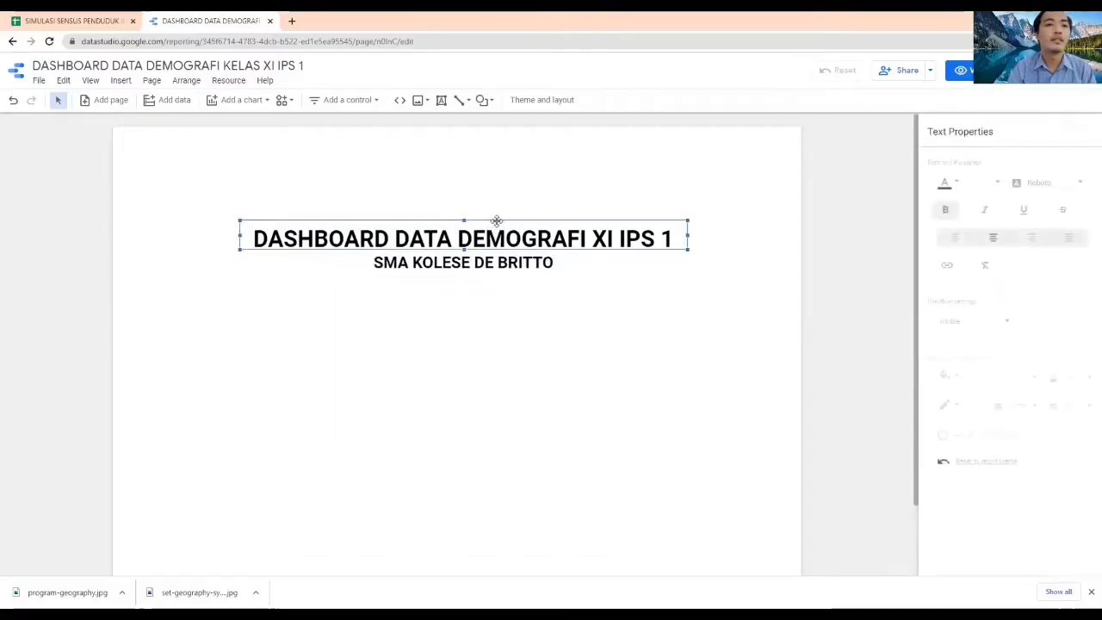
left_click_drag(479, 165, 480, 169)
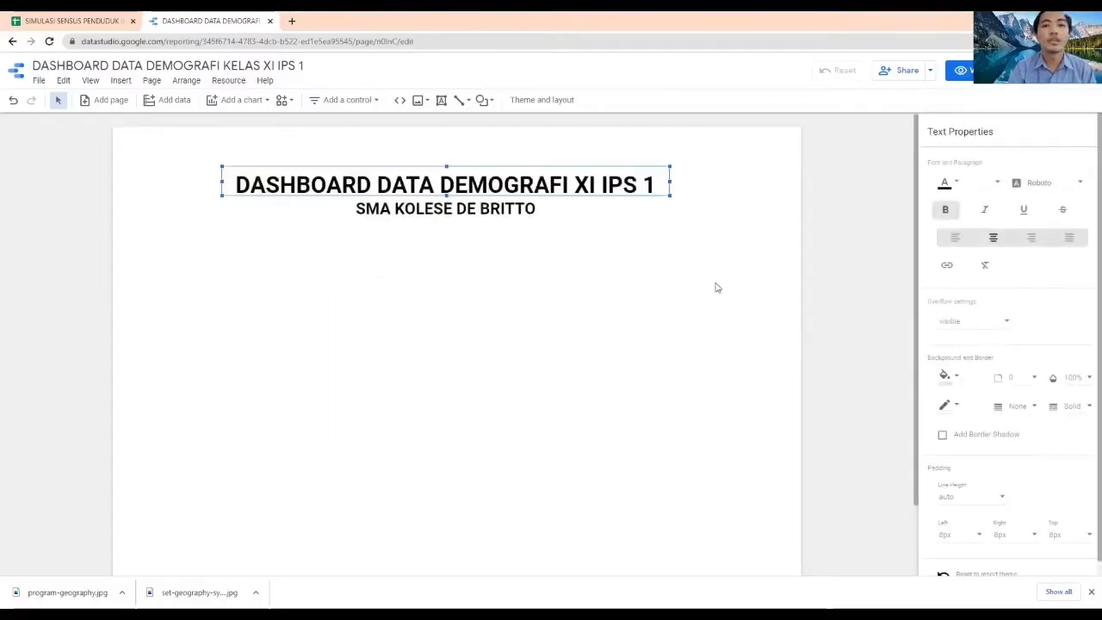
left_click(715, 283)
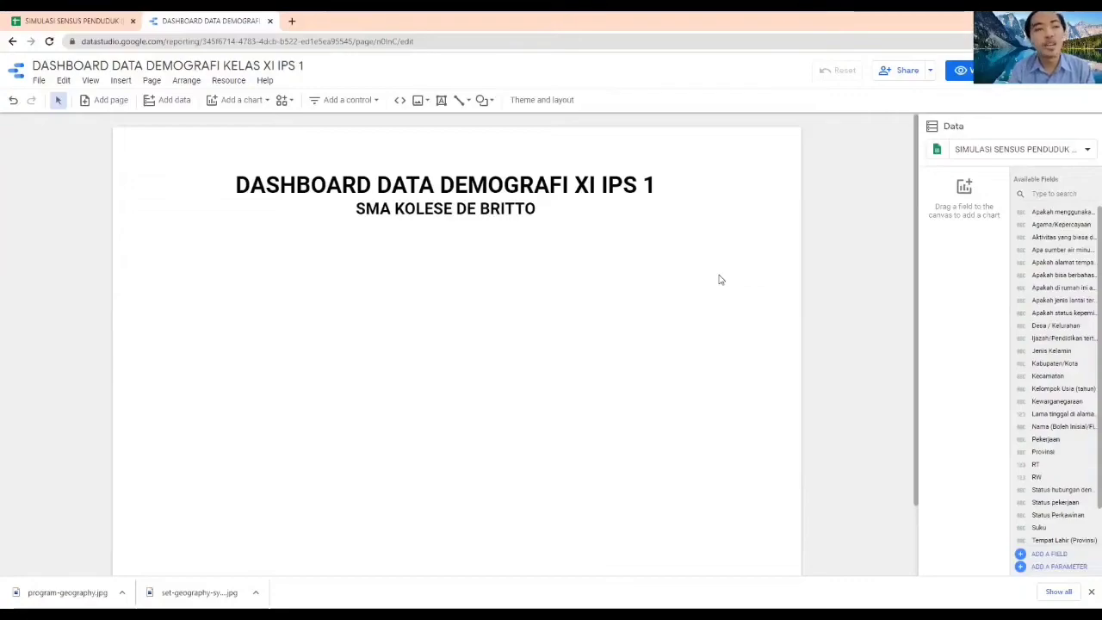
Add a scorecard chart below the title on the left side of the report page
left_click(244, 100)
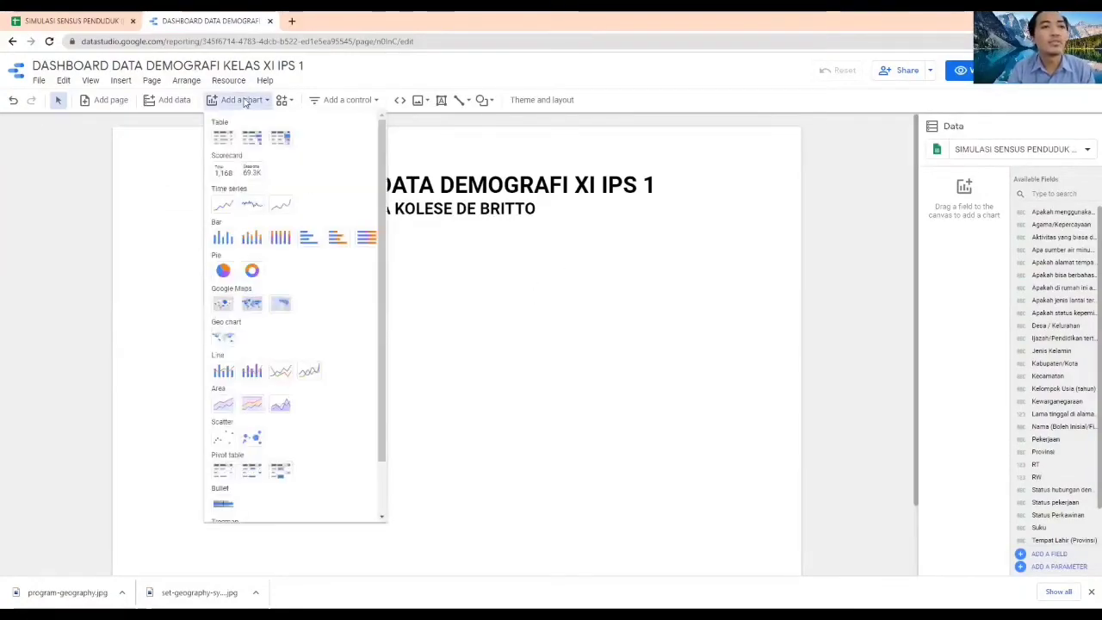
left_click(222, 176)
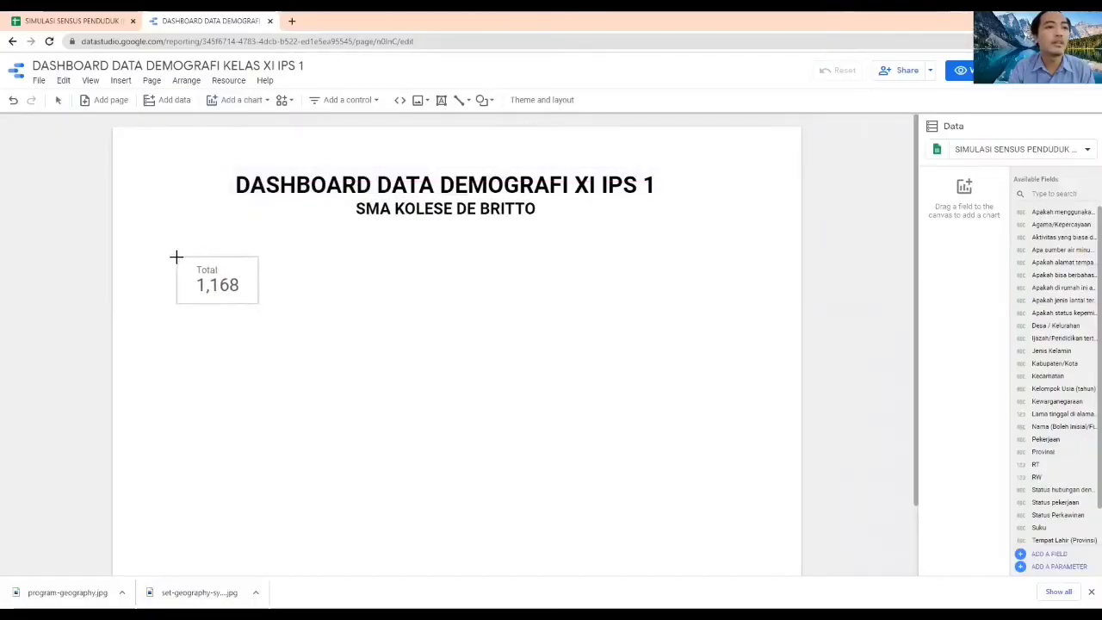
left_click(176, 256)
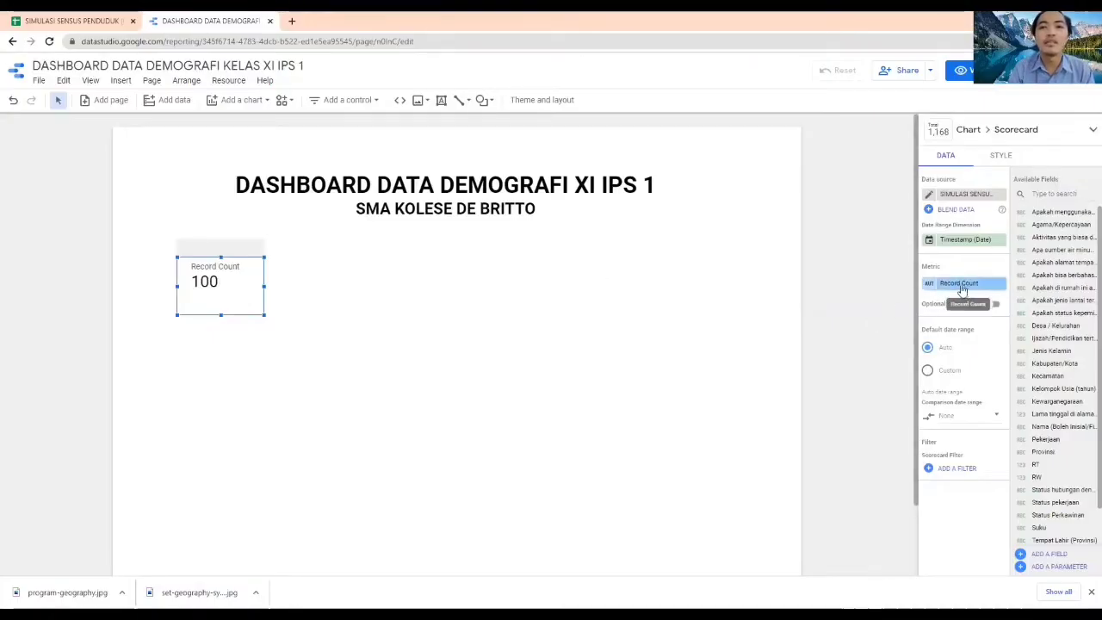
Rename the scorecard's Record Count metric as Jumlah Penduduk
left_click(930, 288)
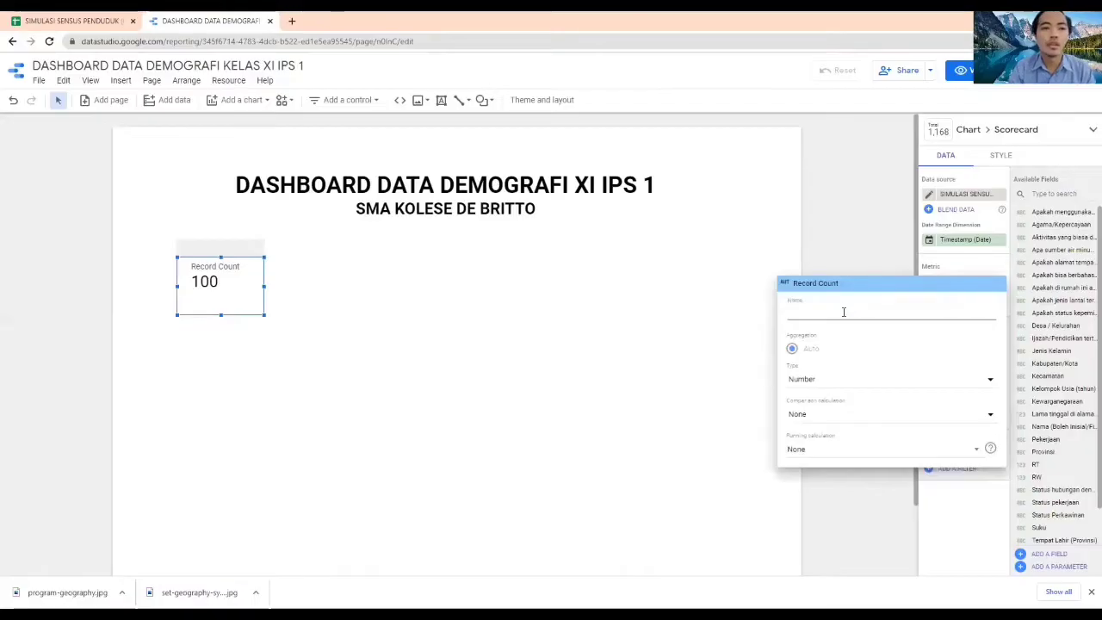
type("Jumlah ")
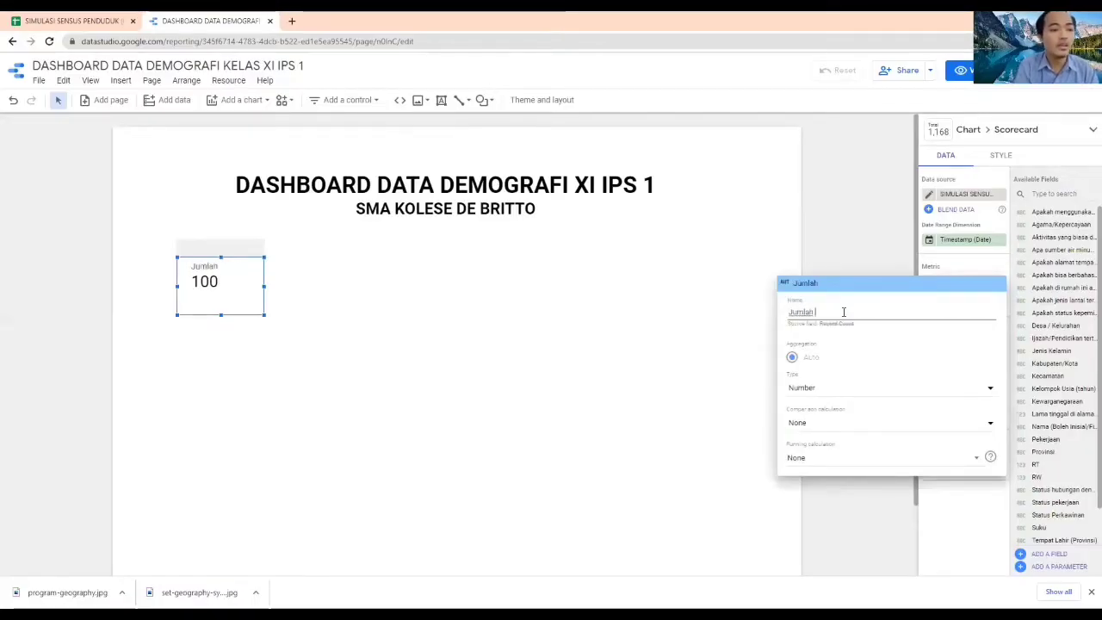
type("Penduduk")
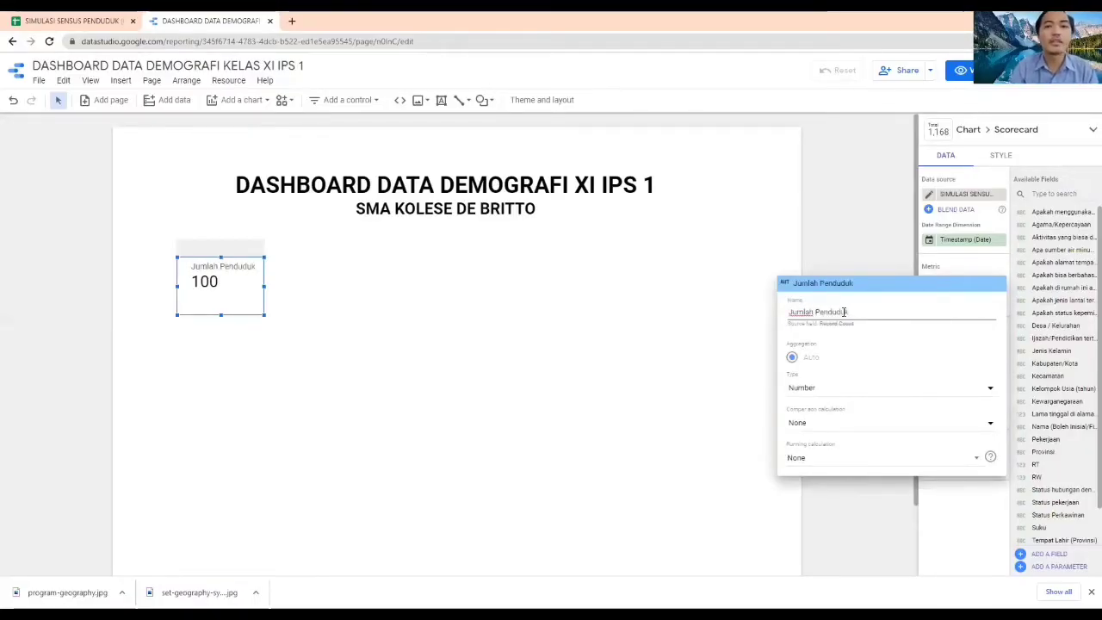
left_click(580, 366)
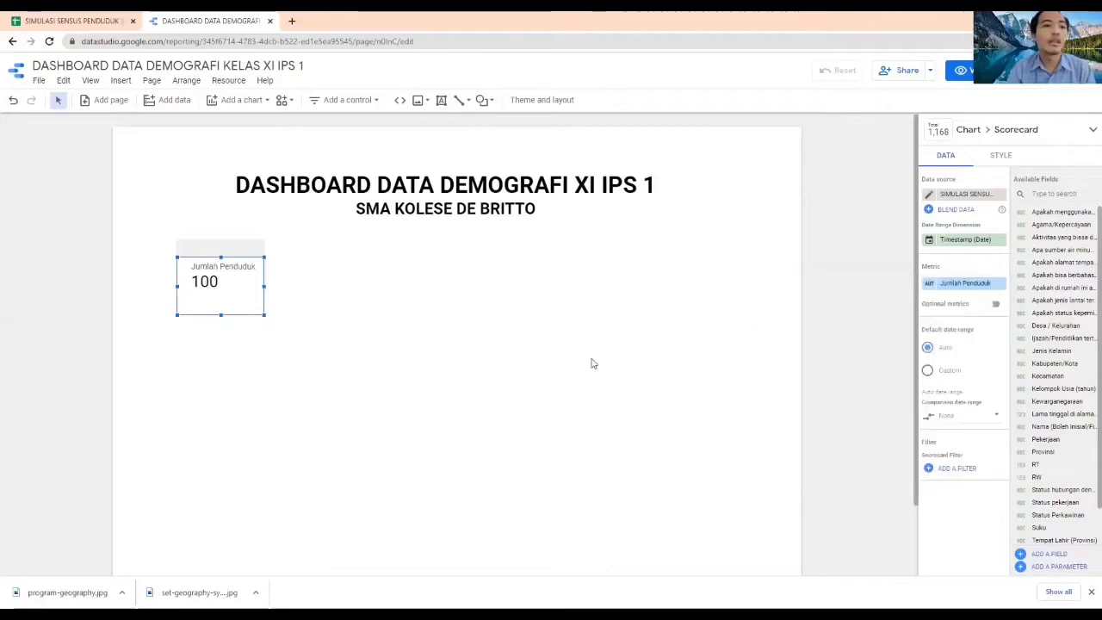
Move the Jumlah Penduduk scorecard slightly down and left on the report page
left_click(582, 357)
left_click(245, 249)
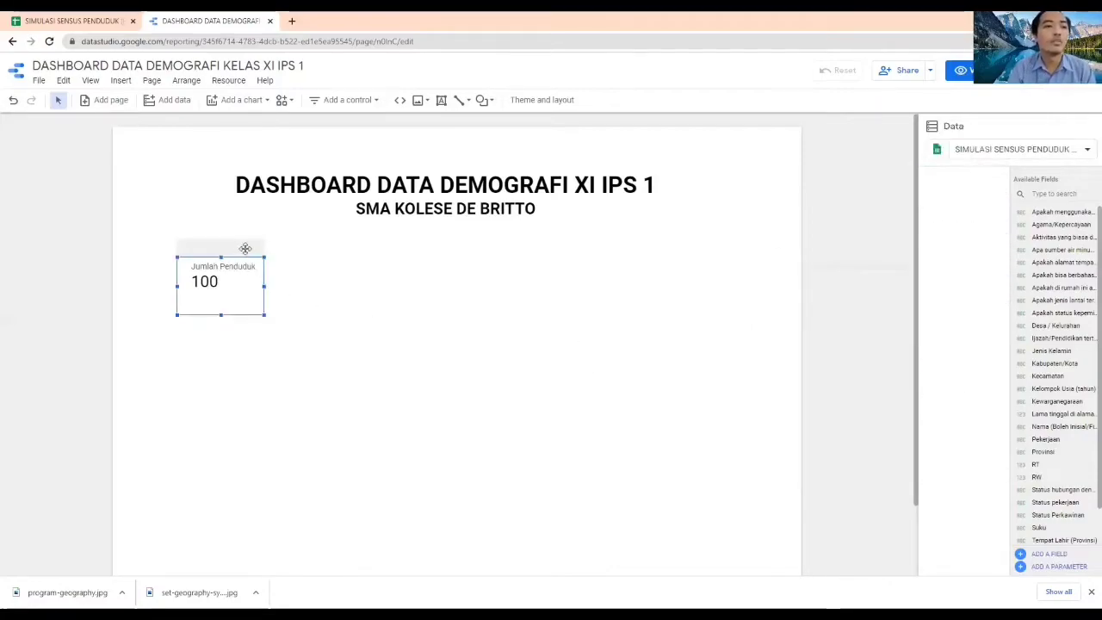
left_click(375, 309)
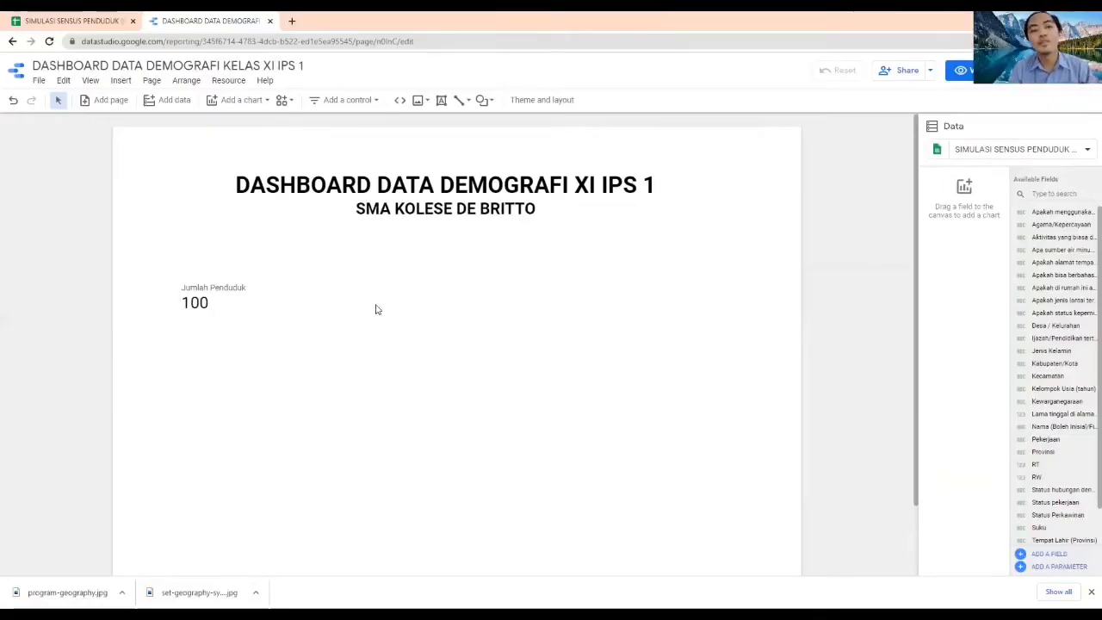
Add a drop-down list control between the page title and the Jumlah Penduduk scorecard and check its Provinsi options
left_click(361, 100)
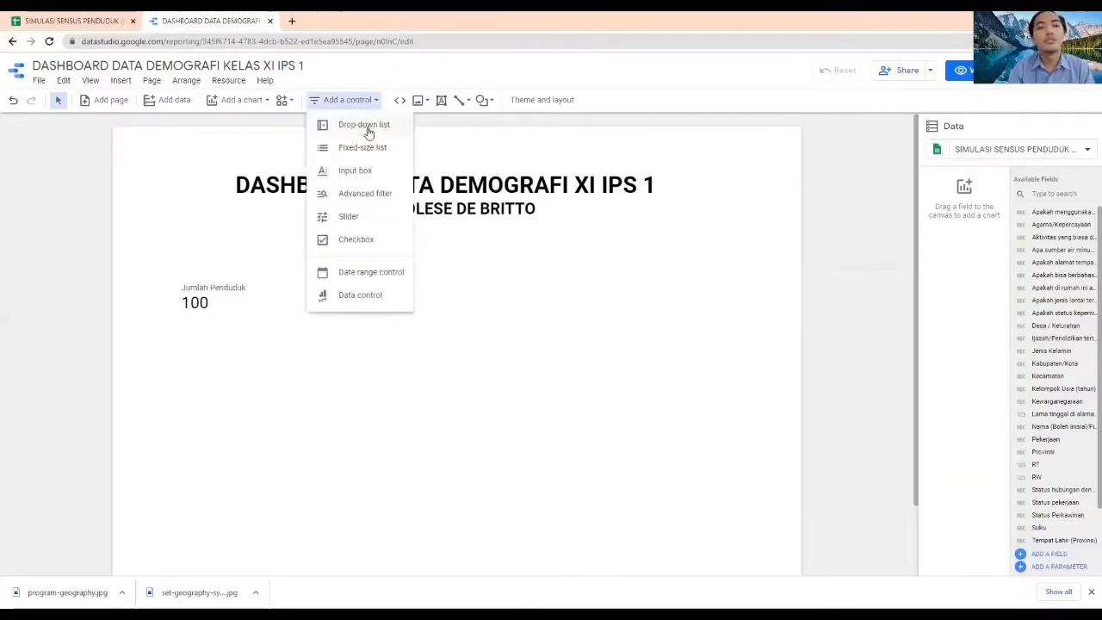
left_click(367, 127)
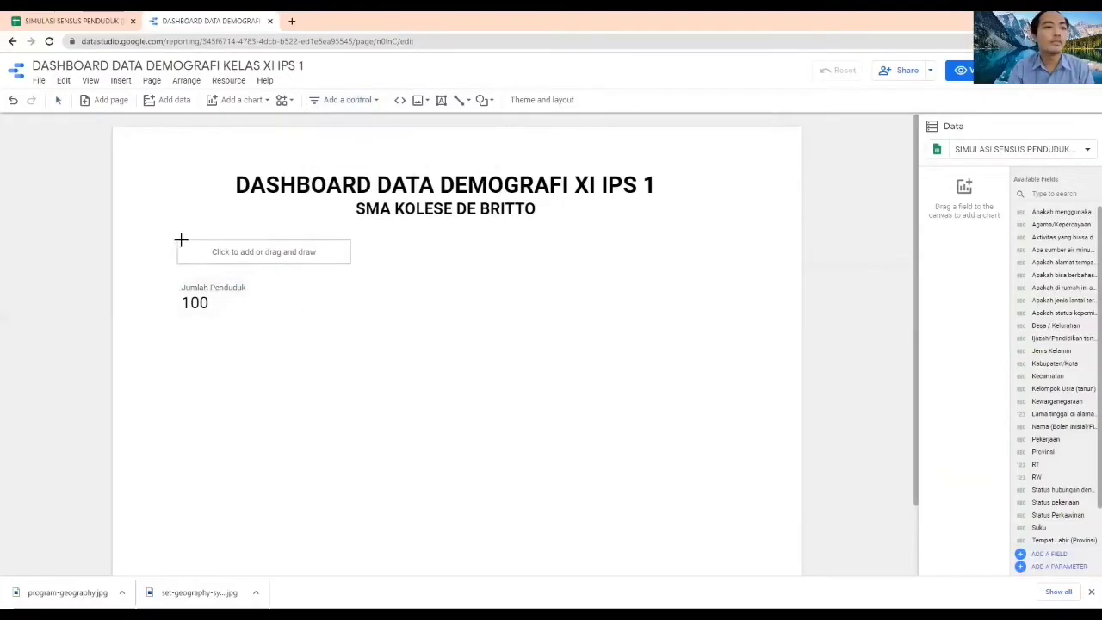
left_click(181, 241)
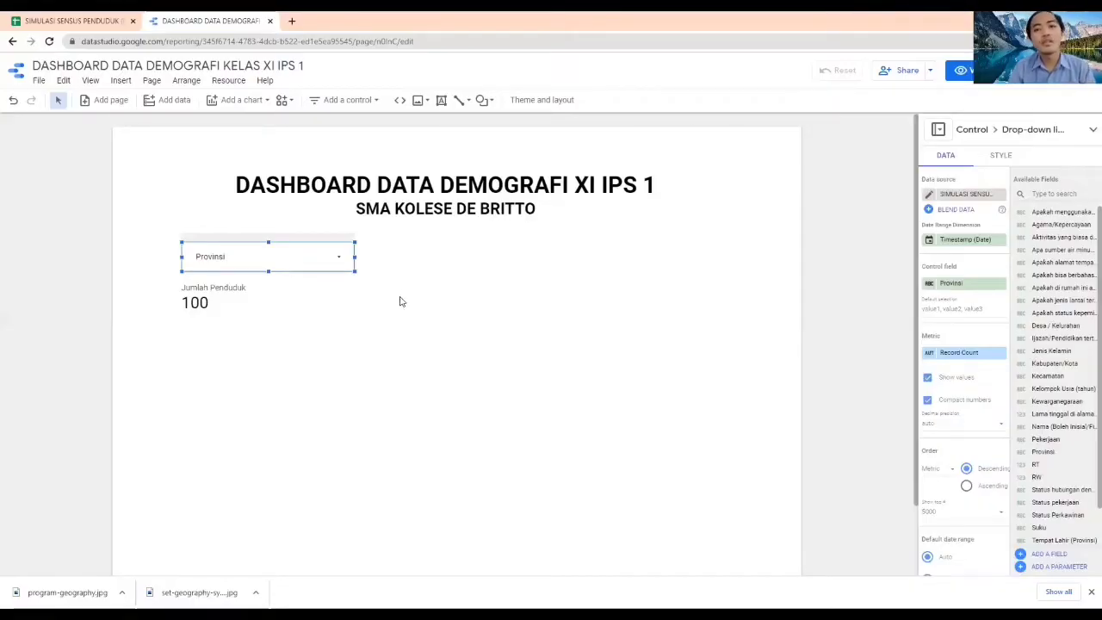
left_click(328, 258)
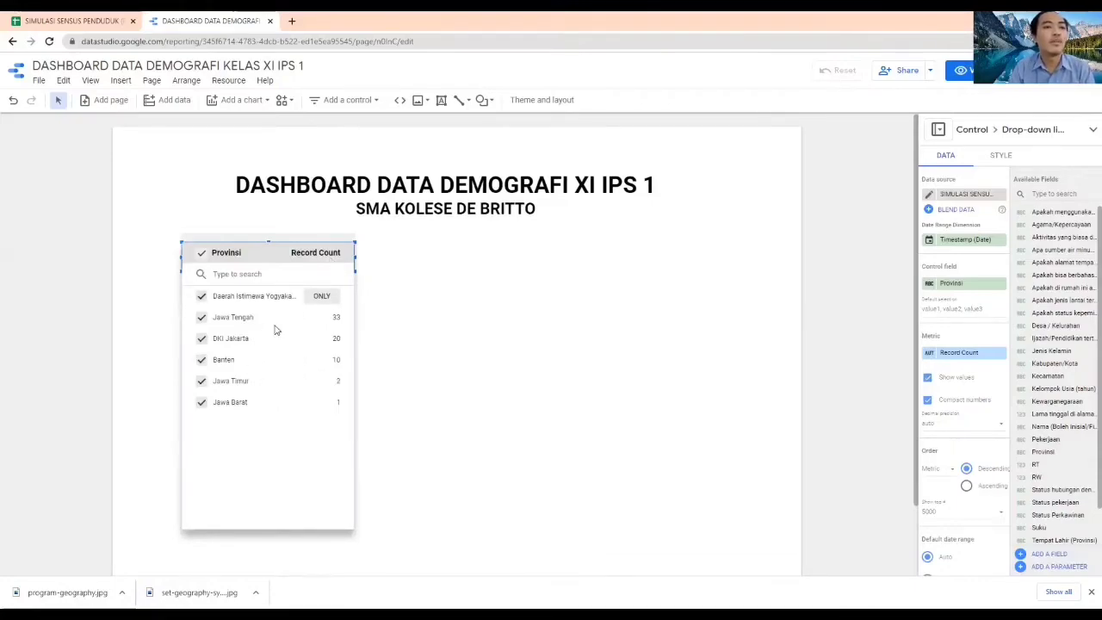
left_click(390, 267)
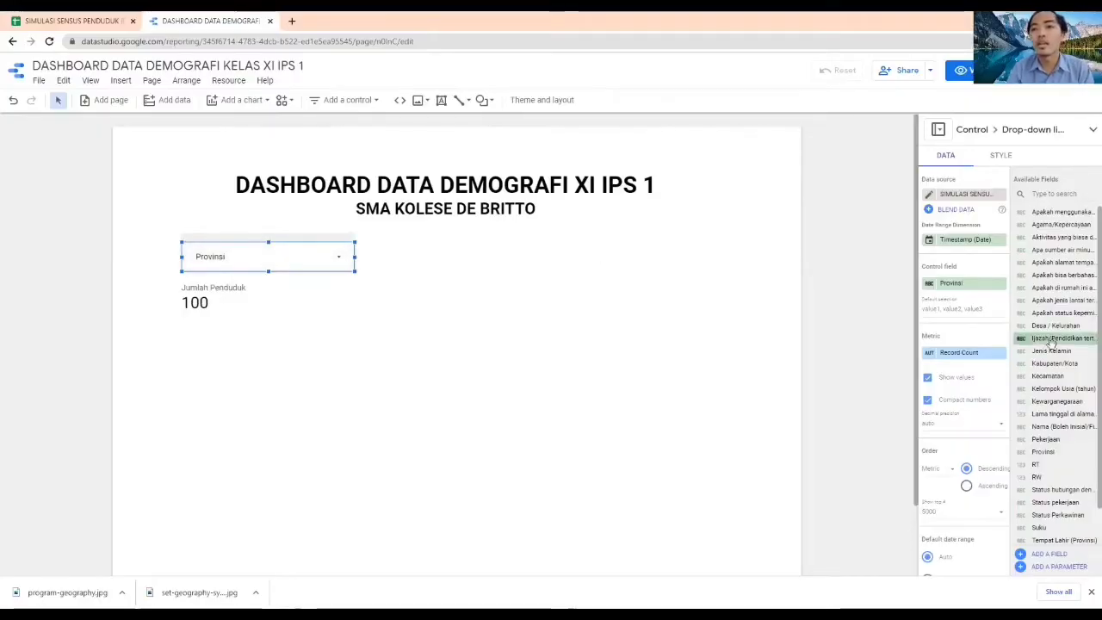
Change the drop-down control's field to Jenis Kelamin
left_click(957, 284)
scroll(962, 368, "down", 2)
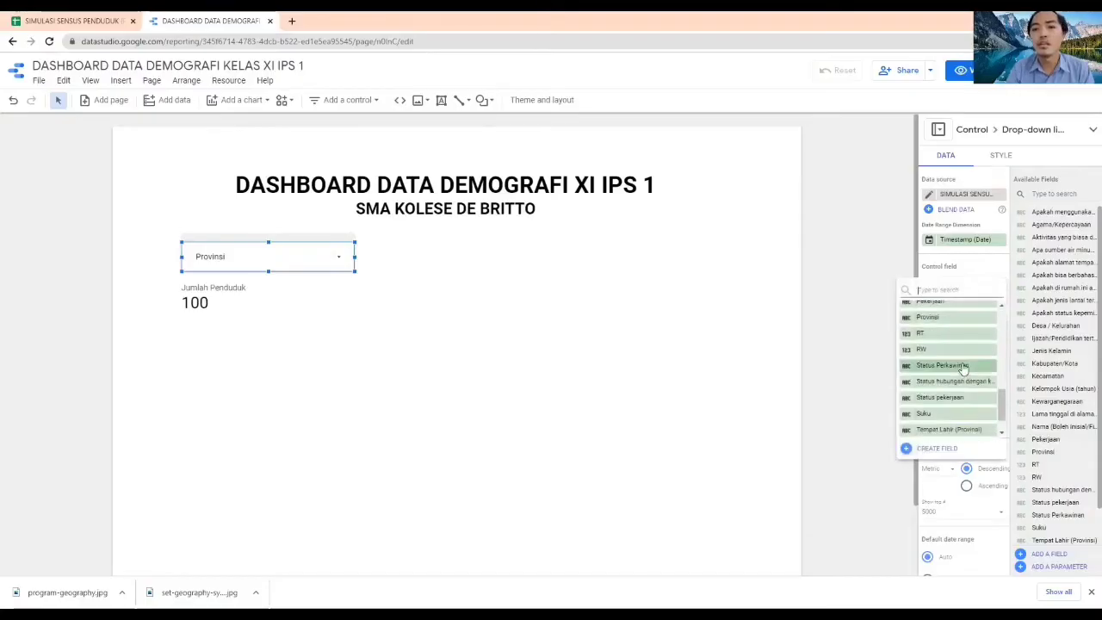
scroll(955, 370, "down", 2)
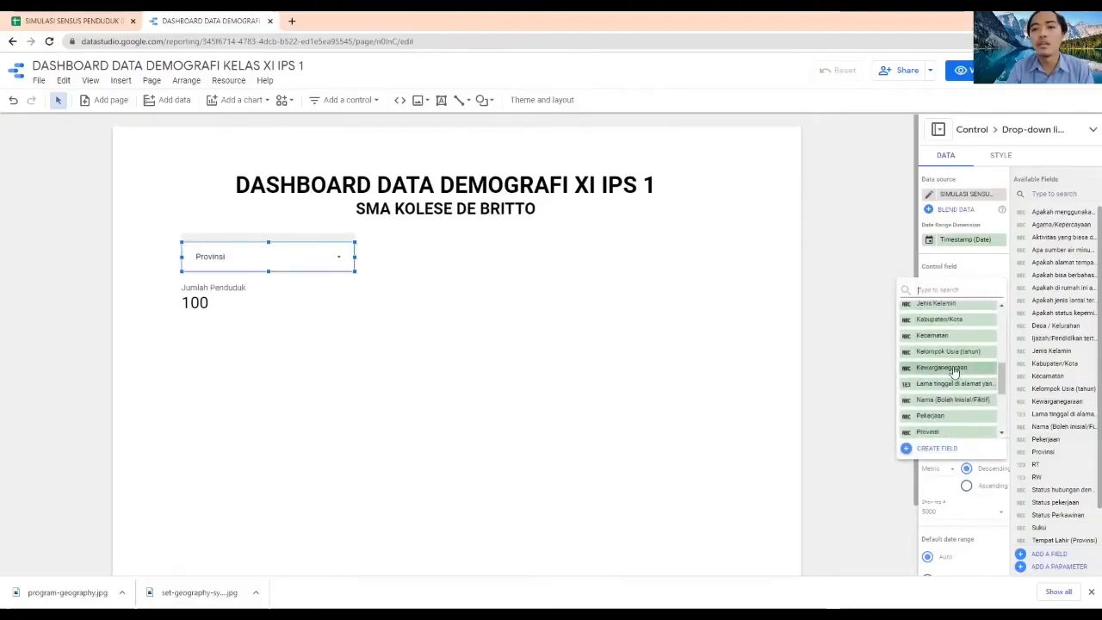
scroll(952, 368, "up", 2)
left_click(936, 361)
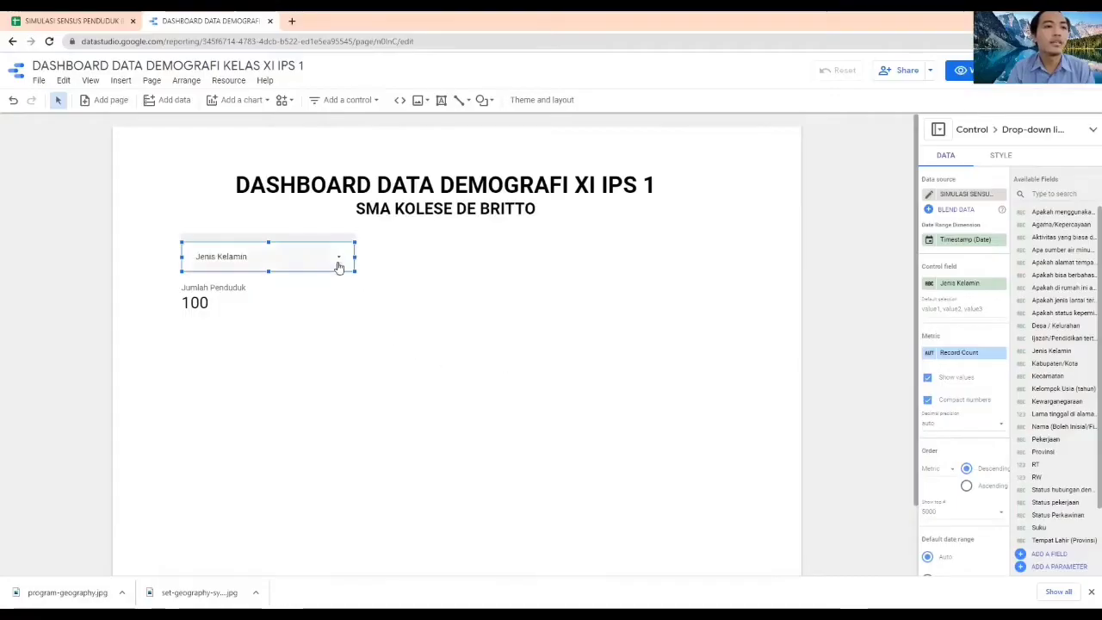
Test the Jenis Kelamin control by filtering the report to Perempuan only and to Laki-Laki only
left_click(337, 263)
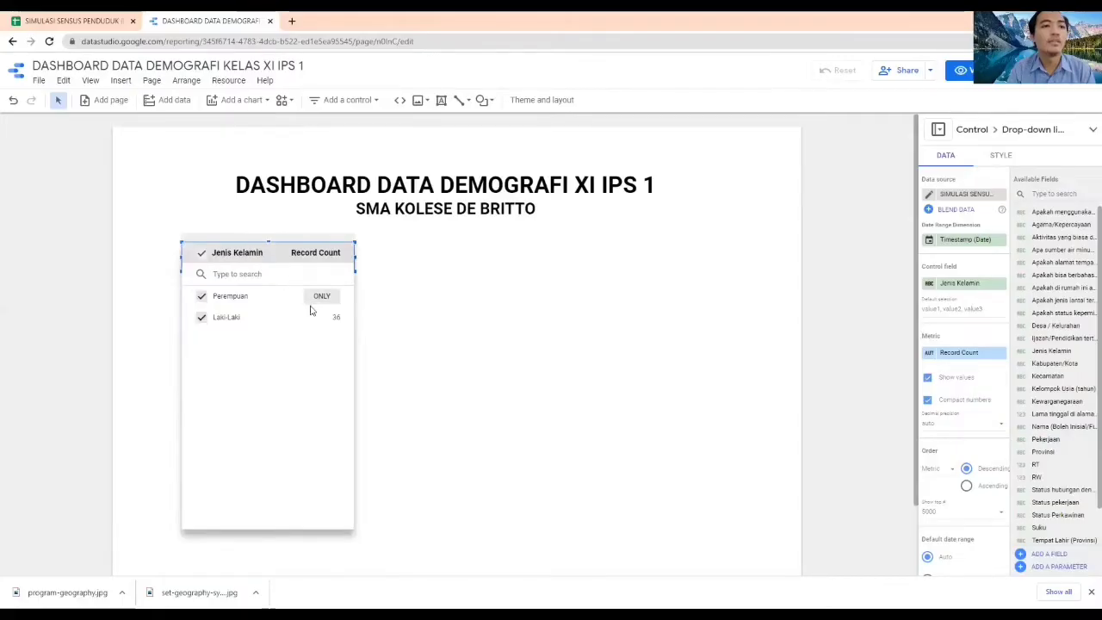
left_click(419, 308)
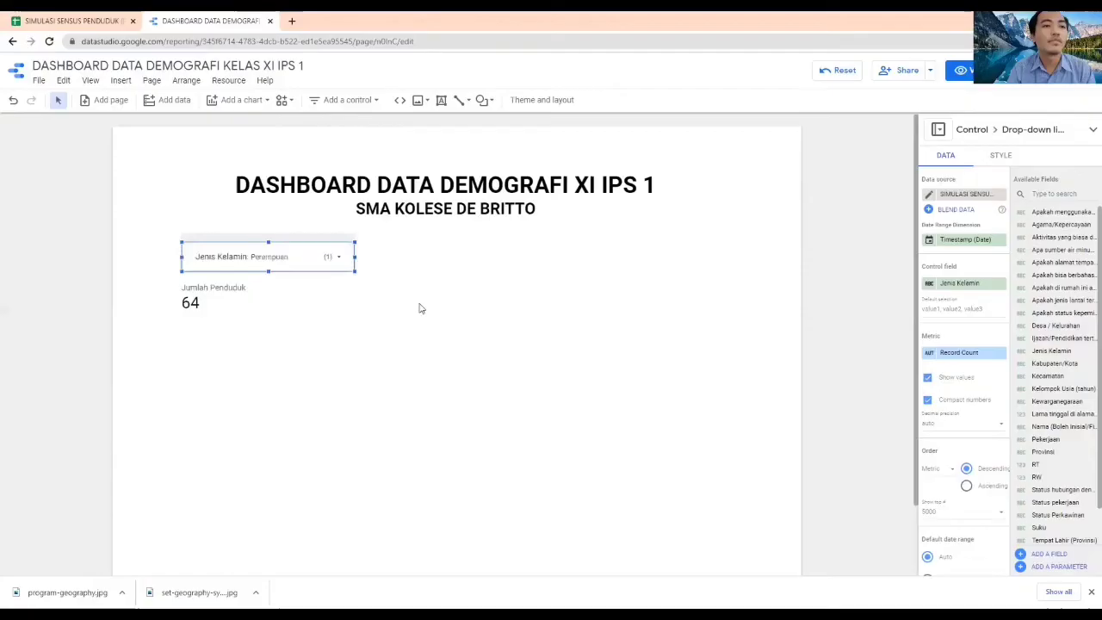
left_click(327, 261)
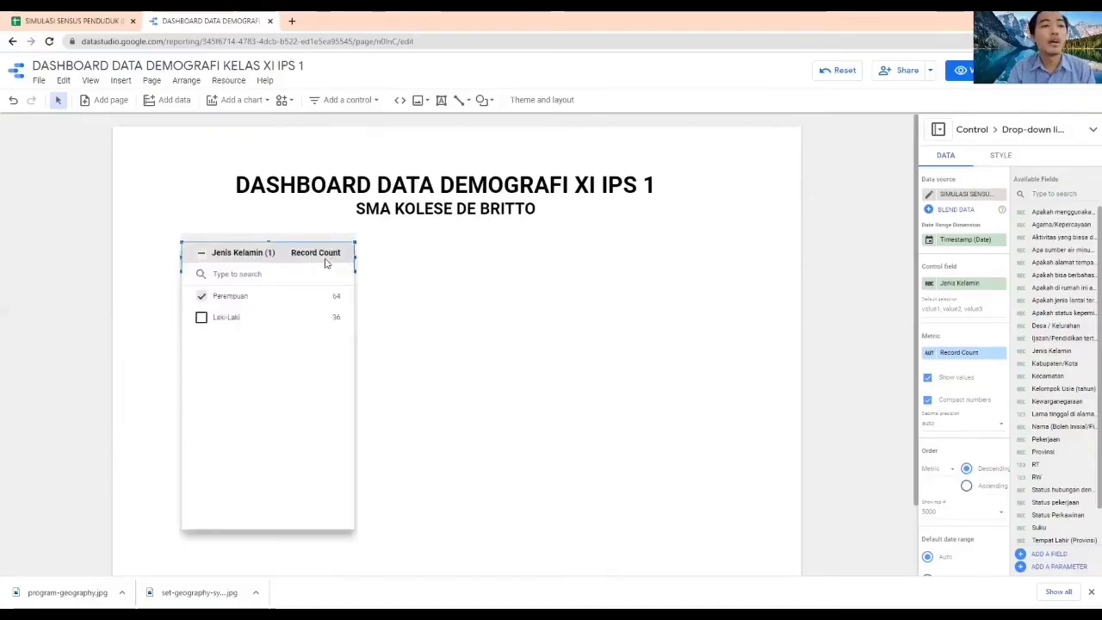
left_click(317, 319)
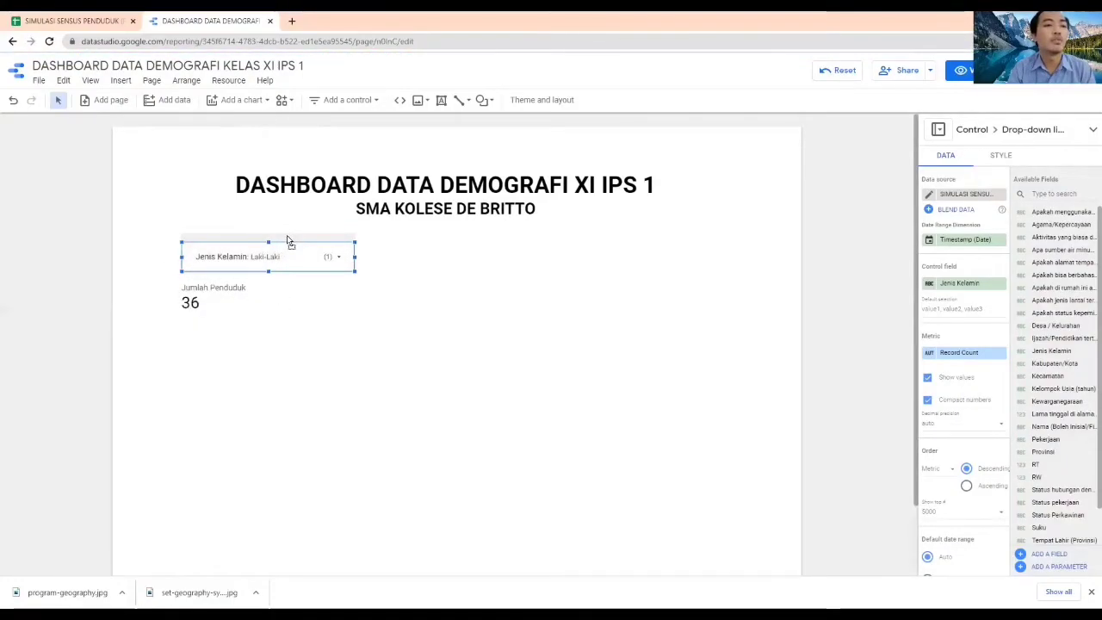
Nudge the Jenis Kelamin control slightly up and left and turn off the display of metric values in its list
left_click_drag(289, 241, 284, 239)
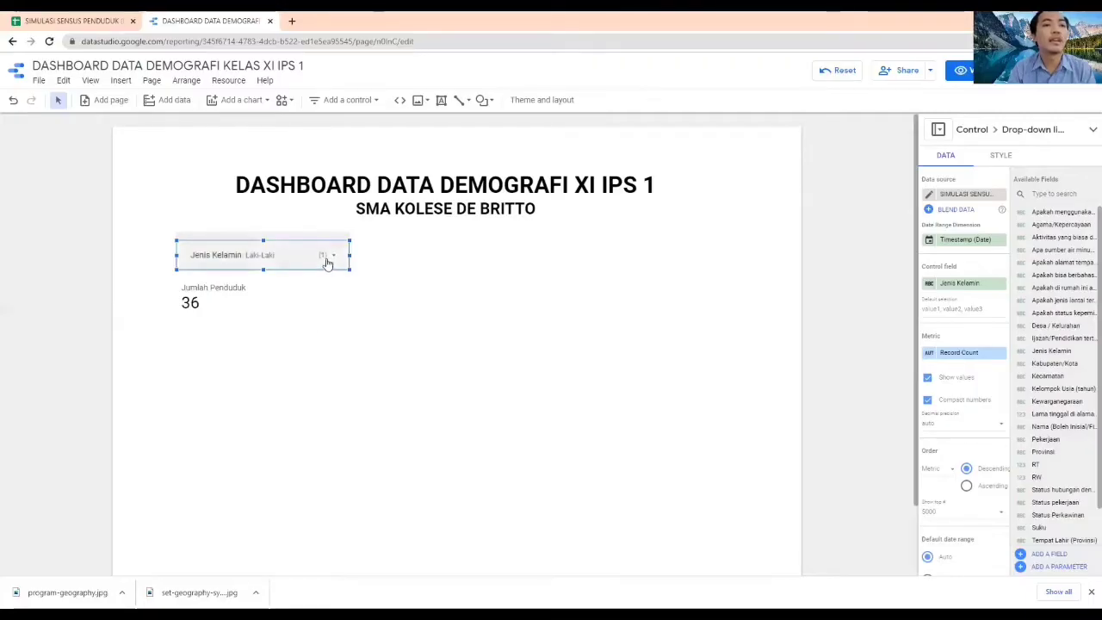
left_click(328, 256)
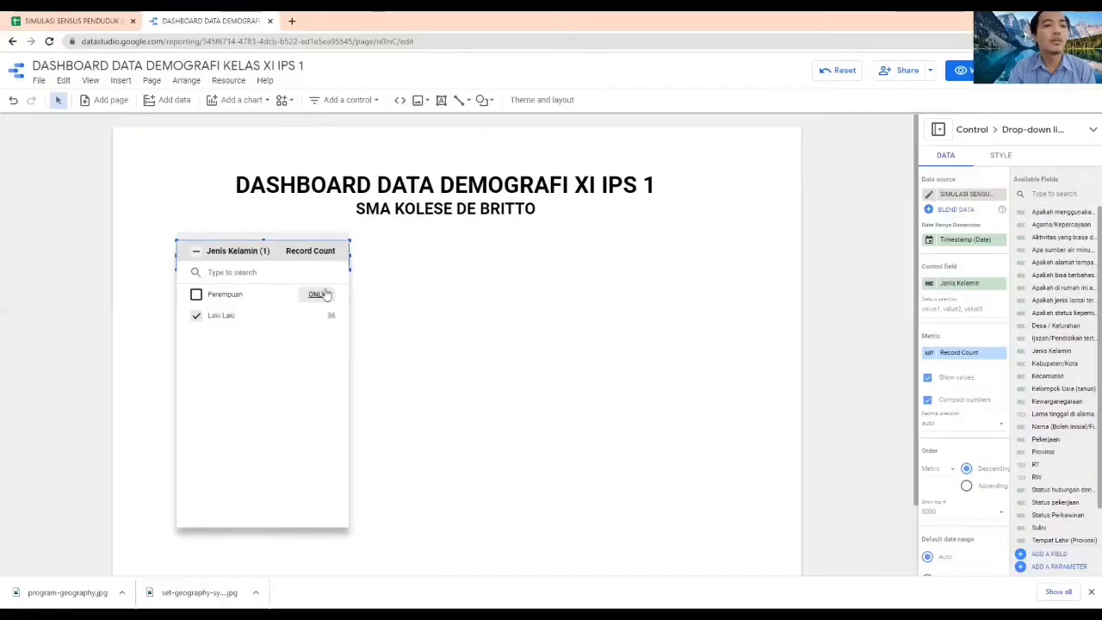
left_click(868, 383)
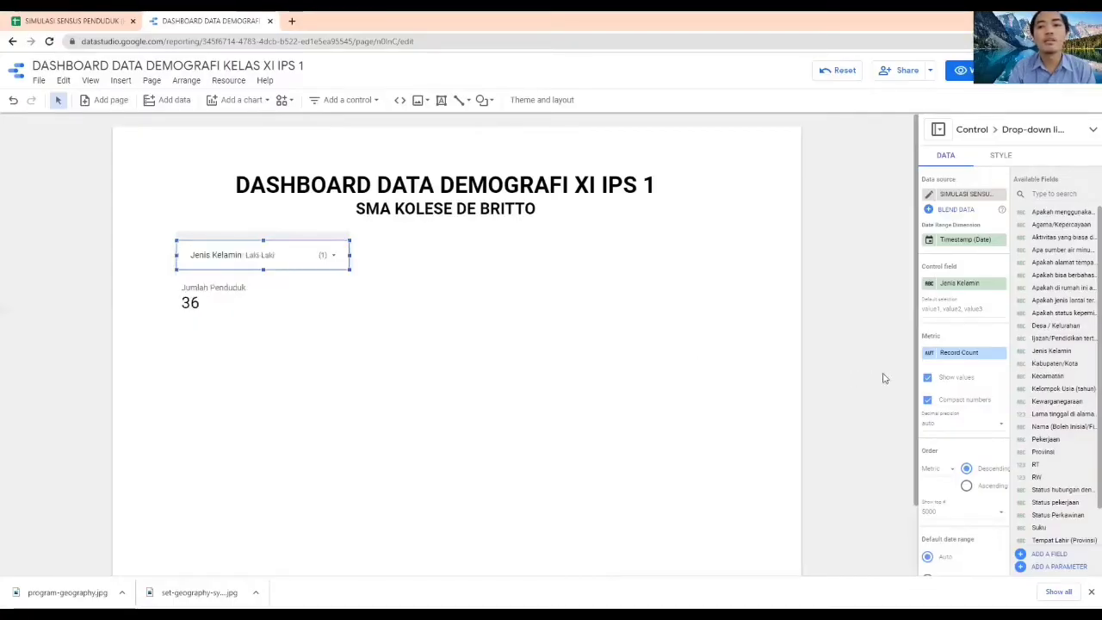
left_click(927, 378)
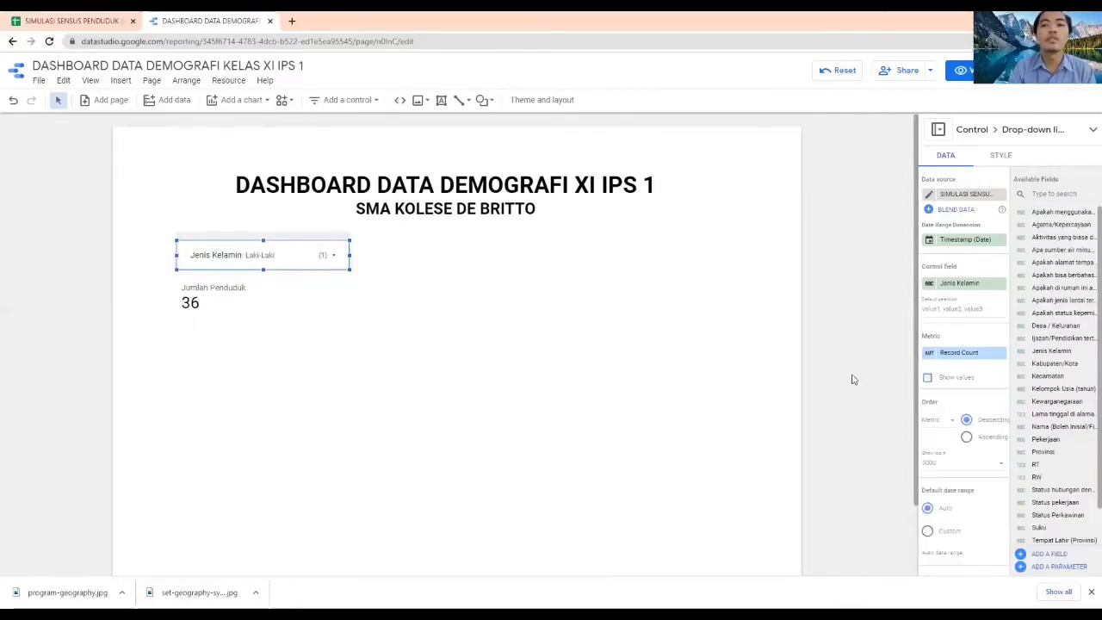
left_click(331, 254)
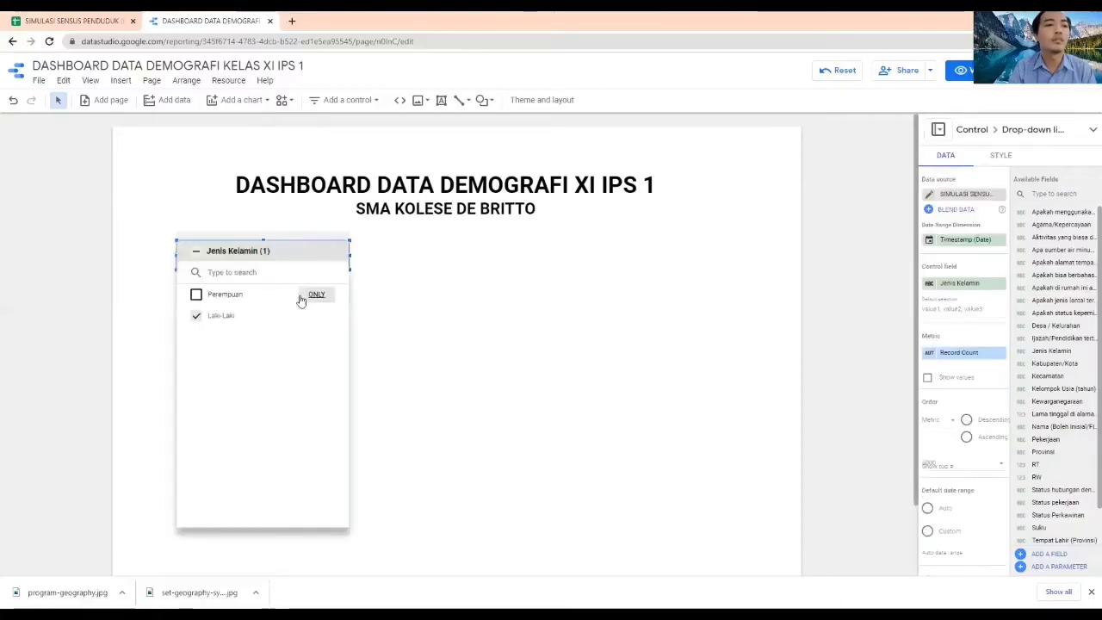
left_click(457, 310)
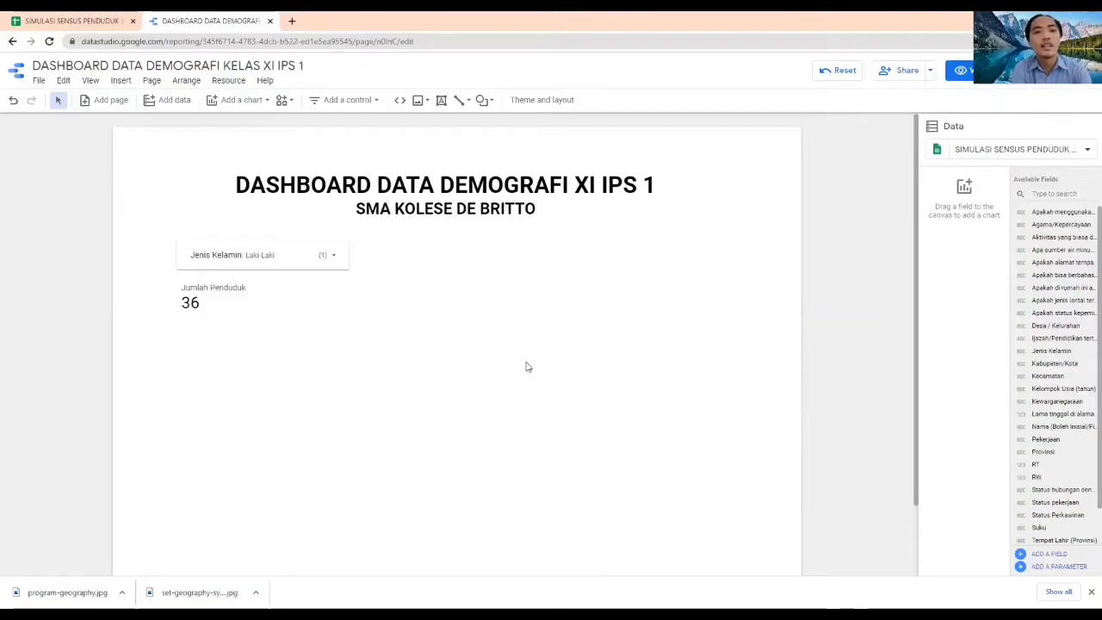
Add a Google Maps heatmap below the Jumlah Penduduk scorecard, aligned with the drop-down control's left edge
left_click(249, 101)
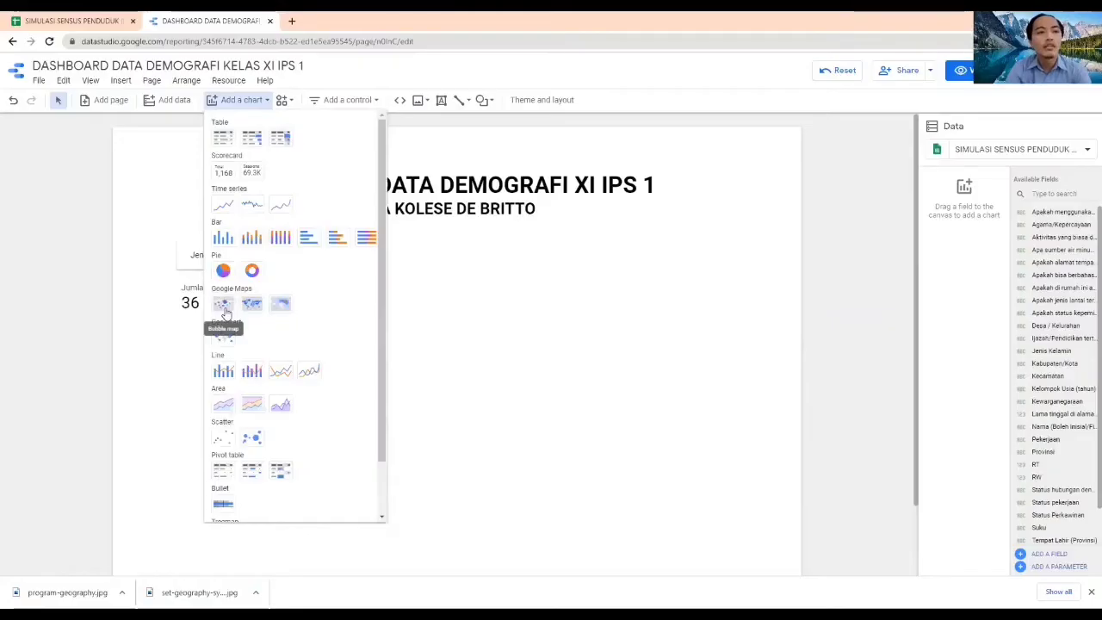
left_click(283, 312)
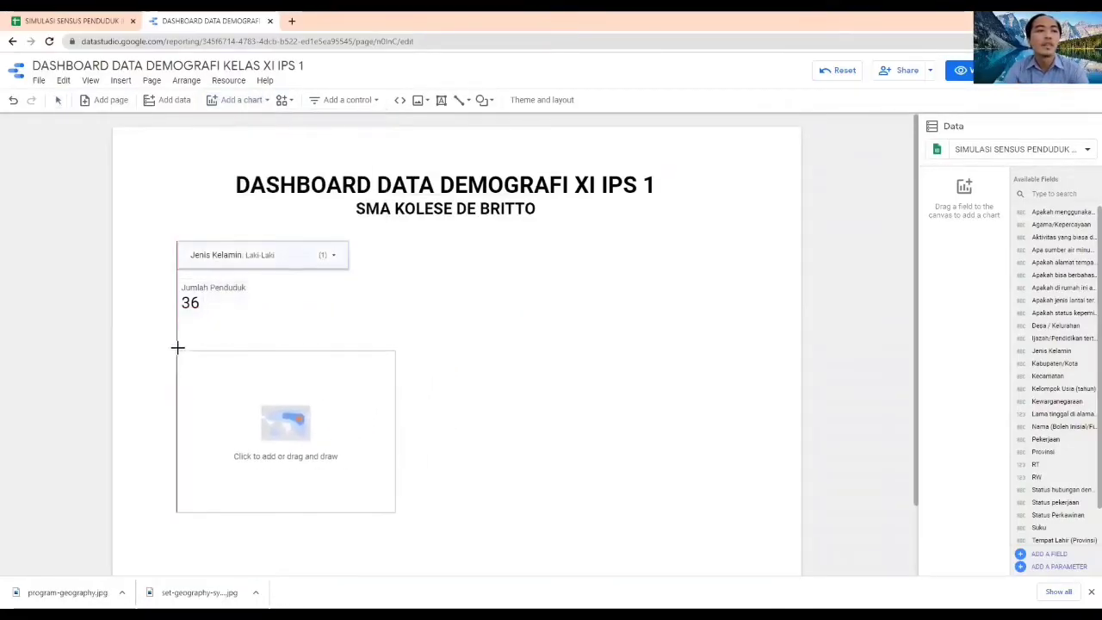
left_click(177, 347)
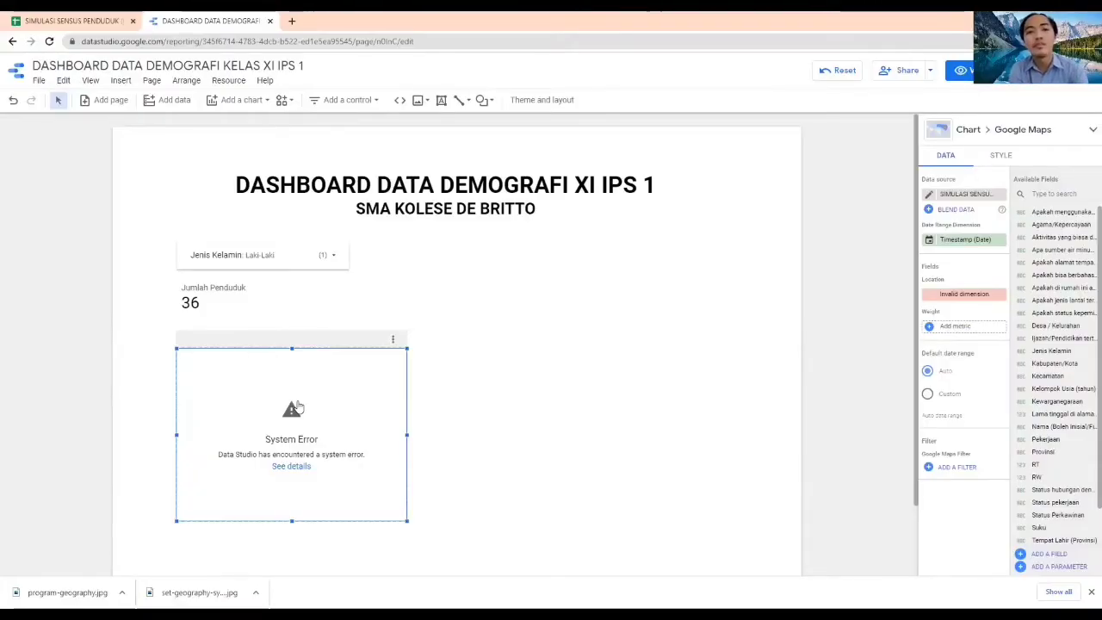
Set the heatmap's location dimension to the Provinsi field
left_click(965, 295)
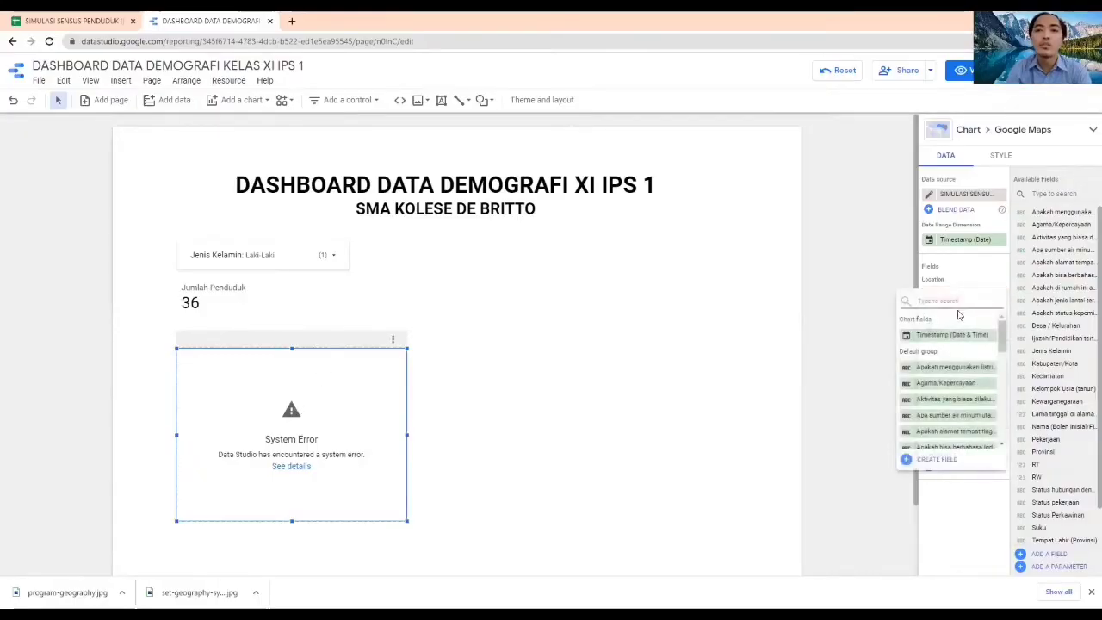
scroll(952, 387, "down", 2)
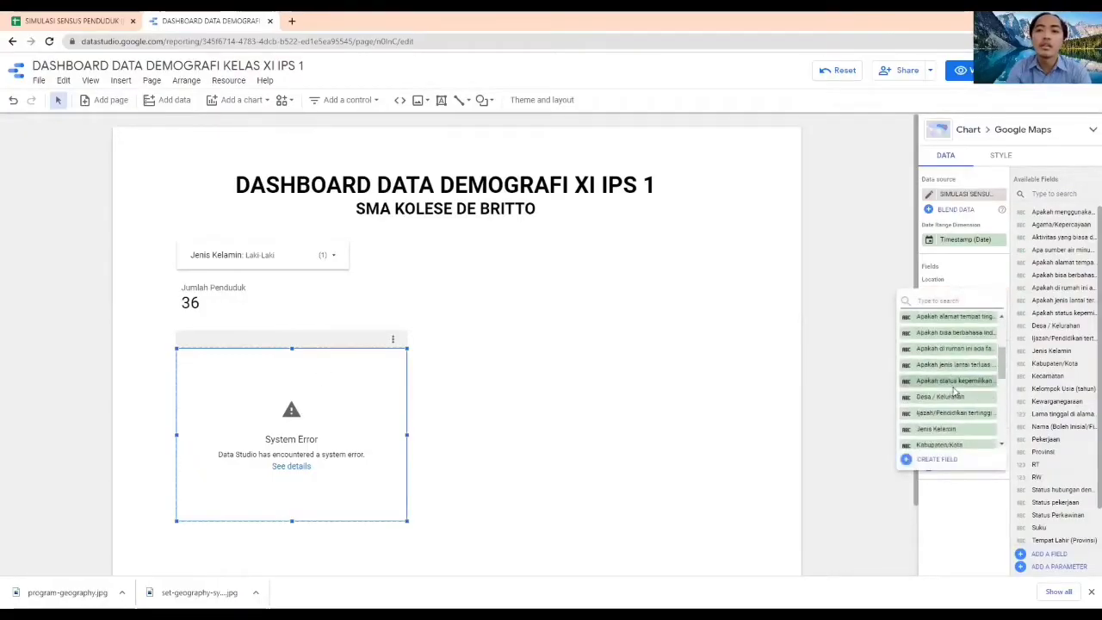
scroll(953, 392, "down", 5)
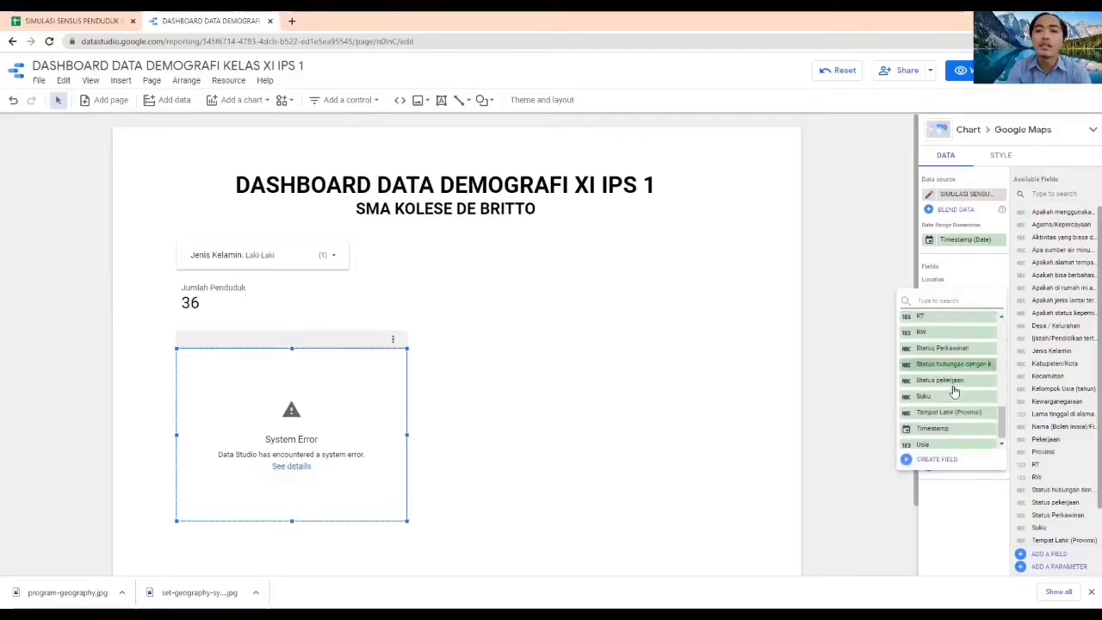
scroll(952, 376, "up", 1)
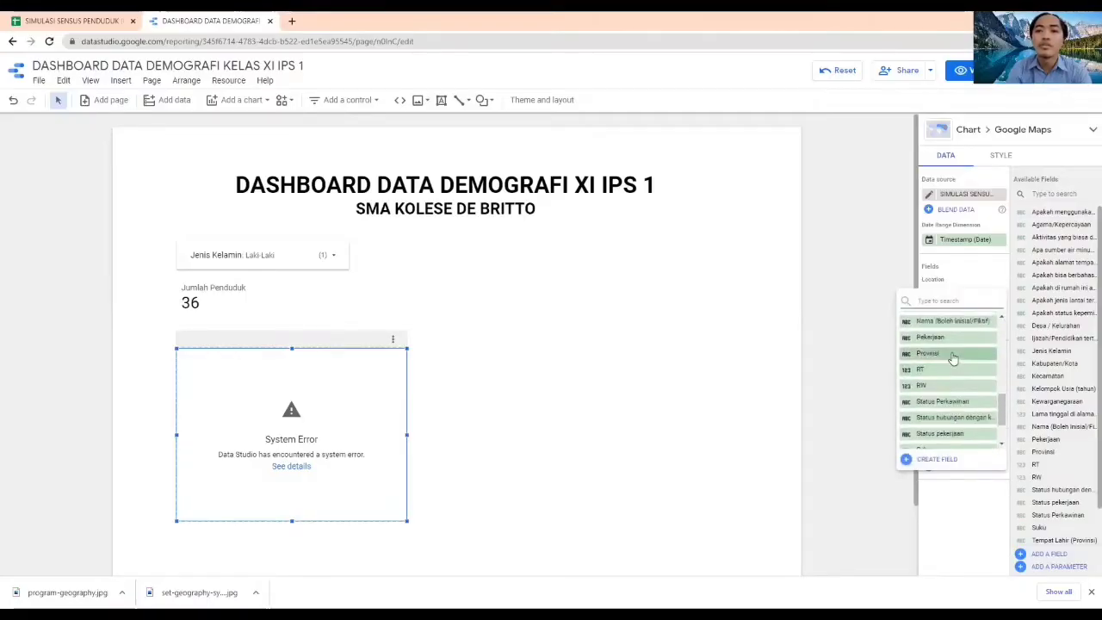
left_click(953, 360)
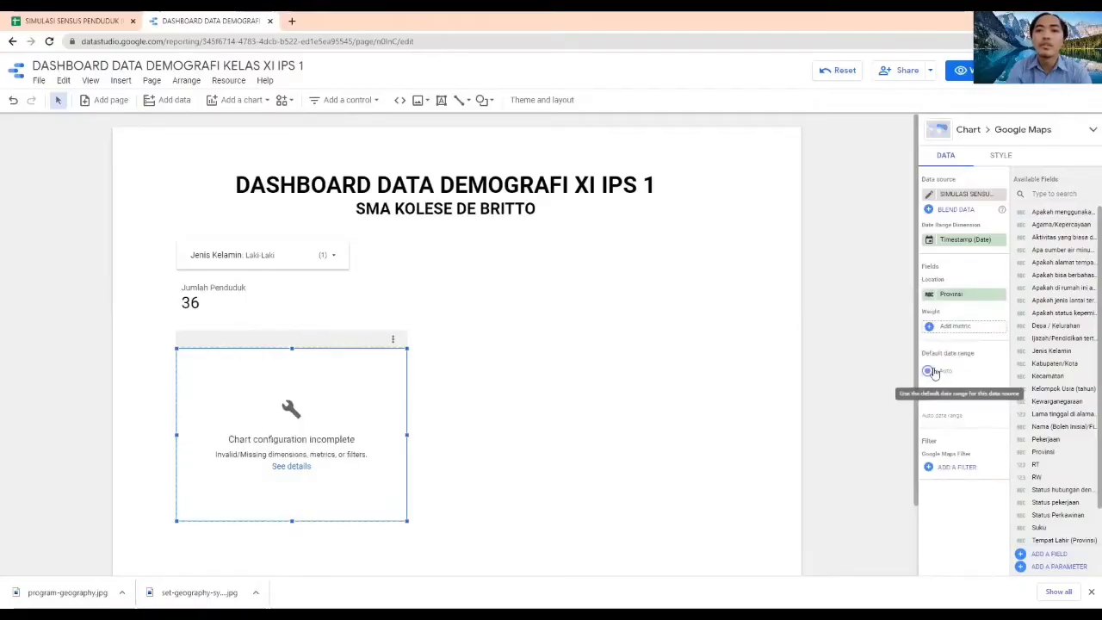
Change the data type of the heatmap's Provinsi location field to the geographic type City
left_click(928, 294)
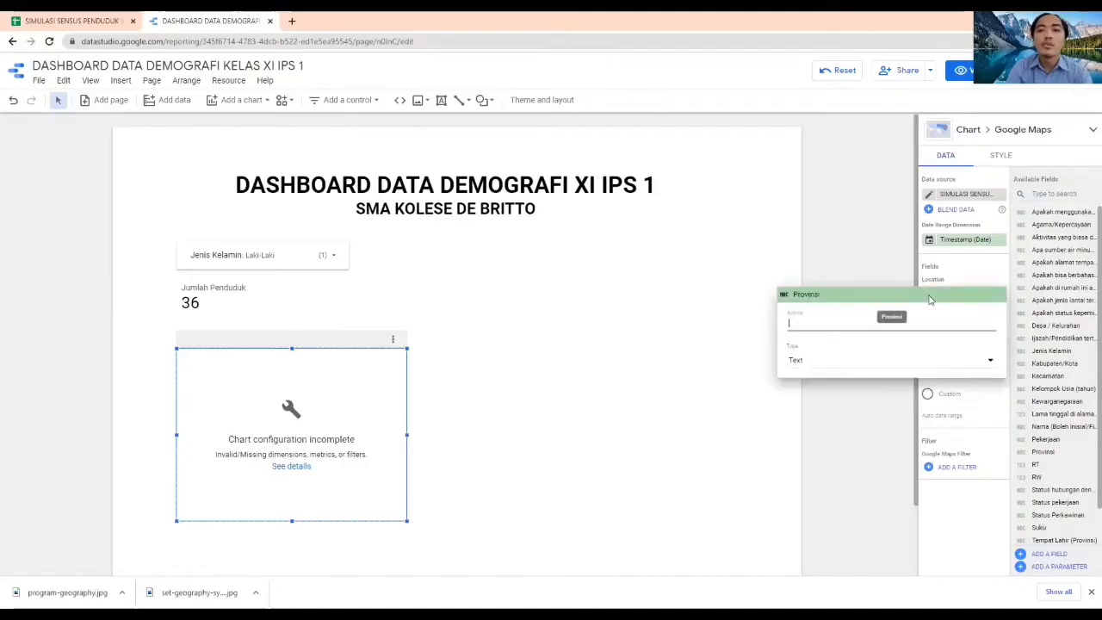
left_click(930, 358)
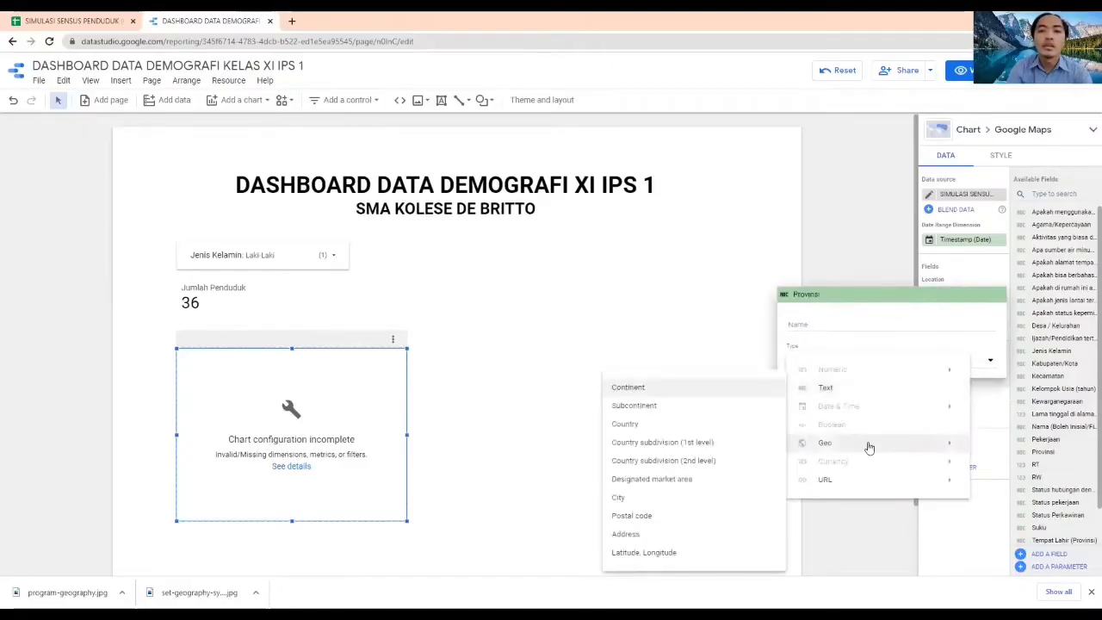
left_click(668, 498)
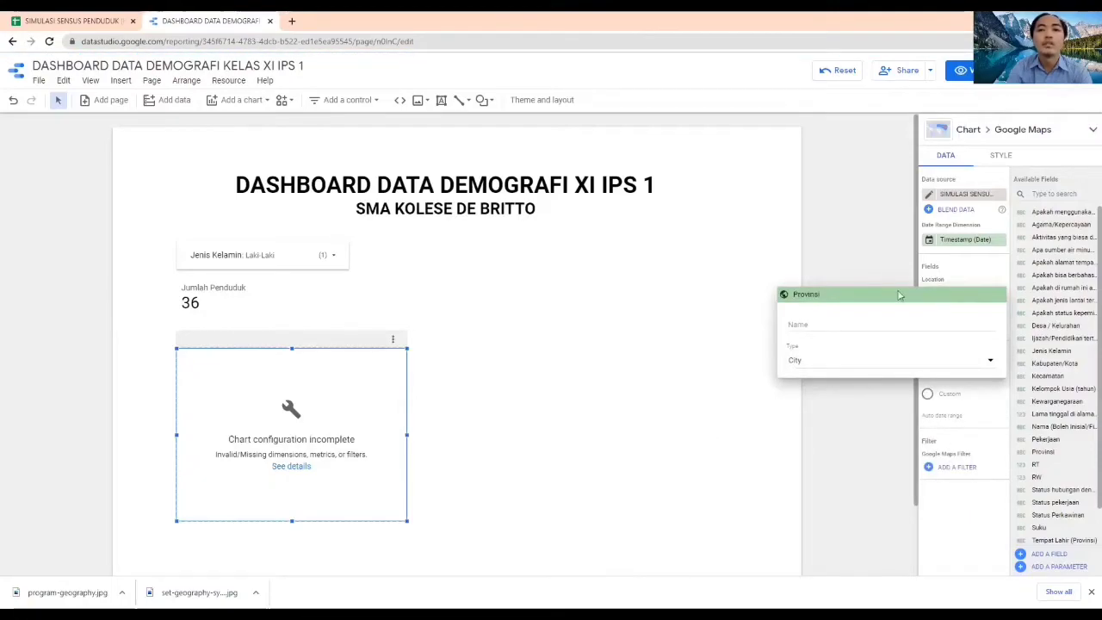
left_click(884, 261)
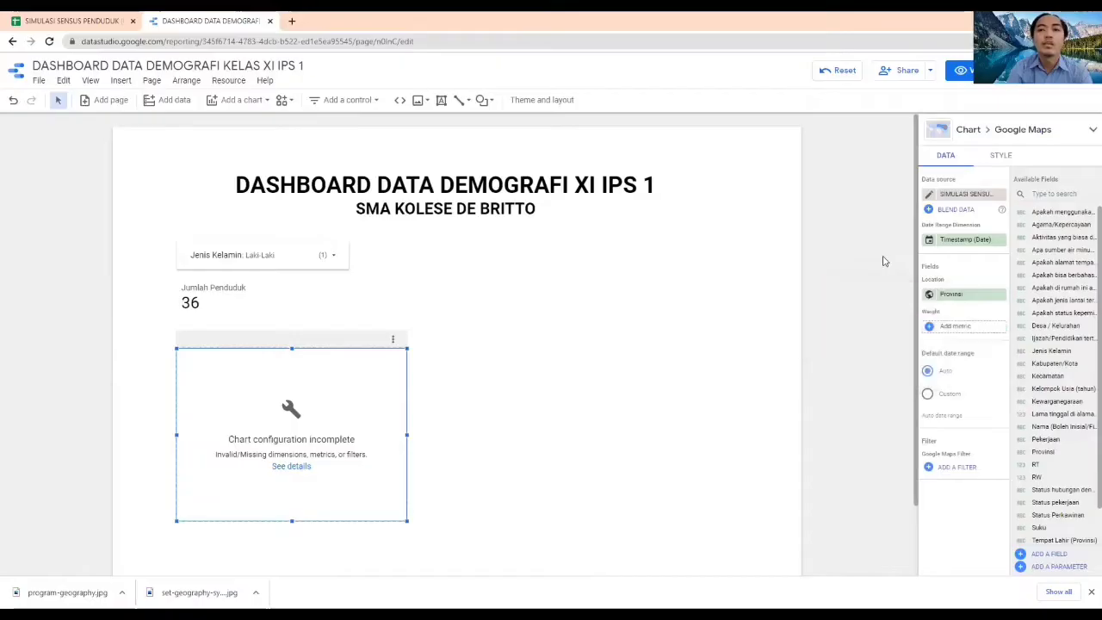
Add Provinsi as the heatmap's weight metric and set its aggregation to Count
left_click(962, 328)
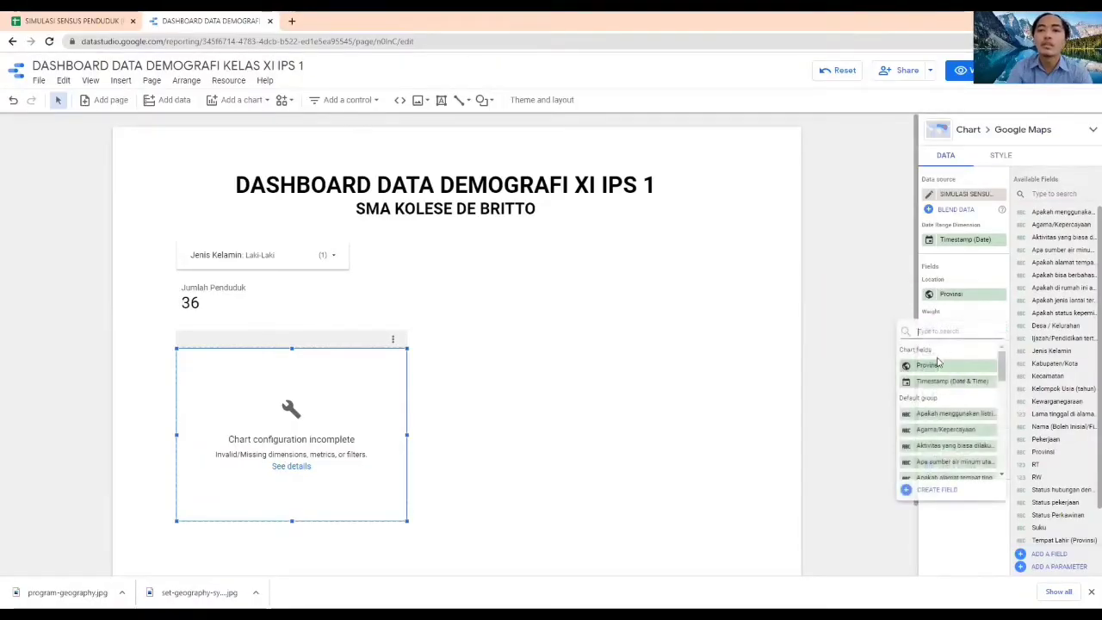
left_click(929, 365)
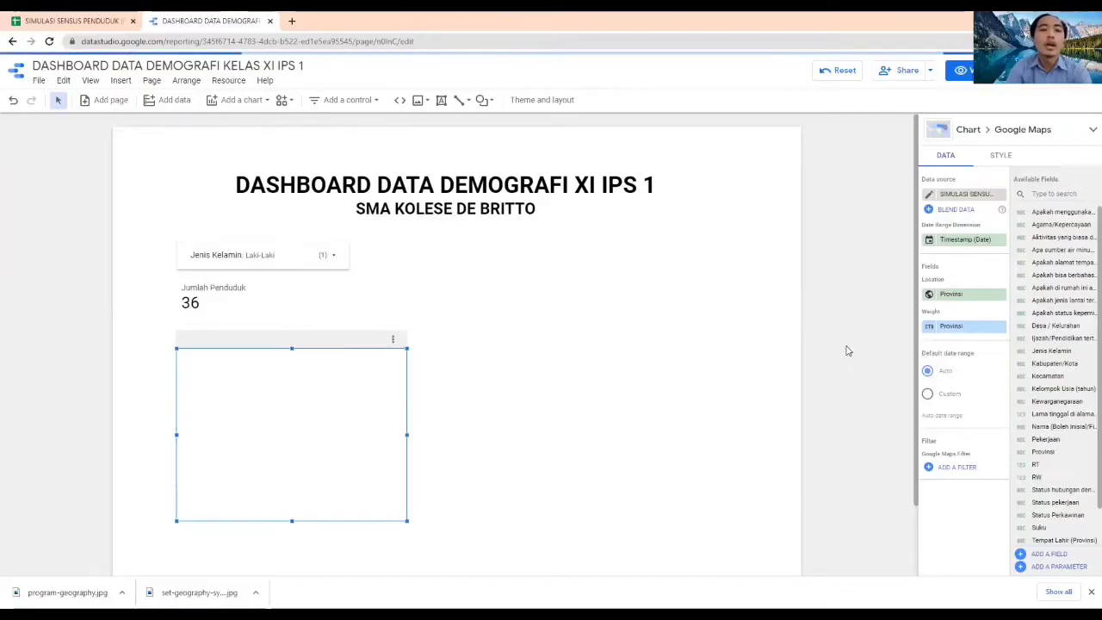
left_click(929, 332)
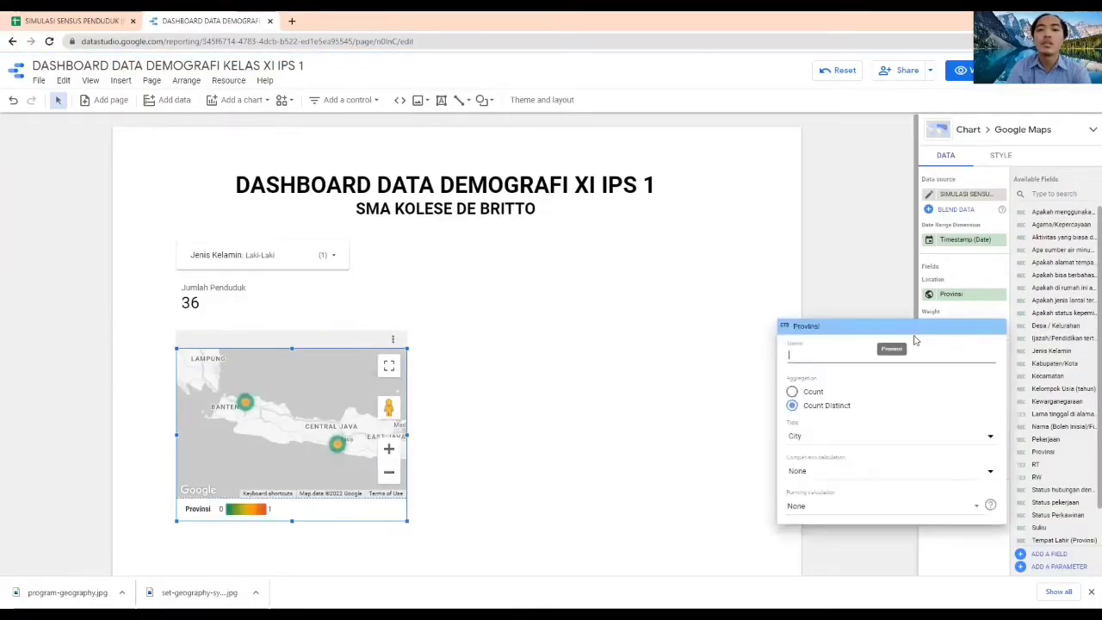
left_click(813, 391)
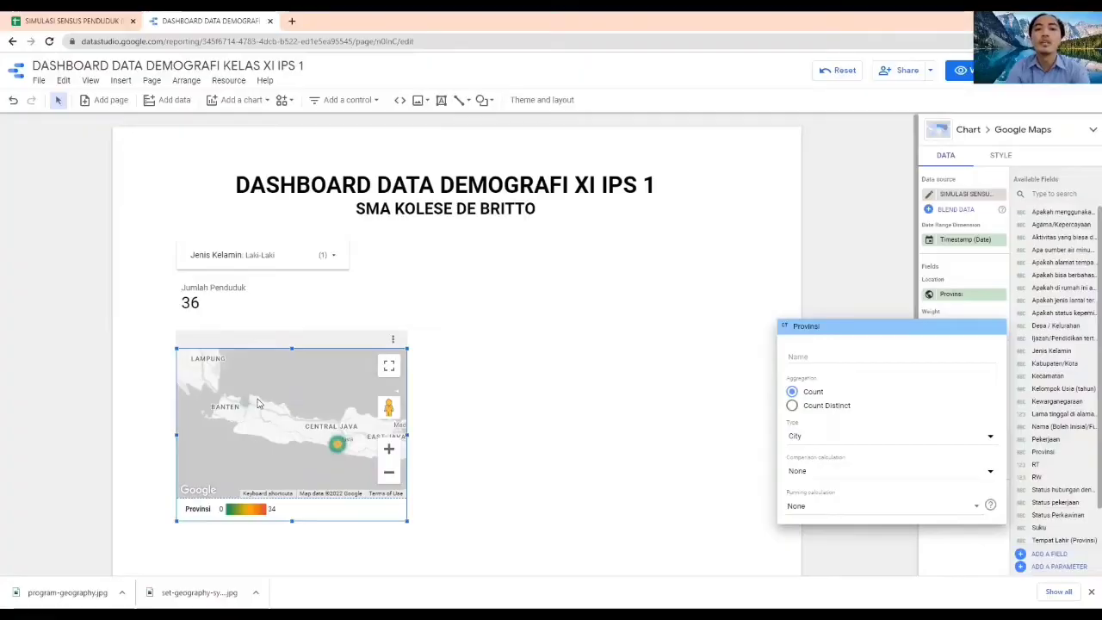
left_click(794, 233)
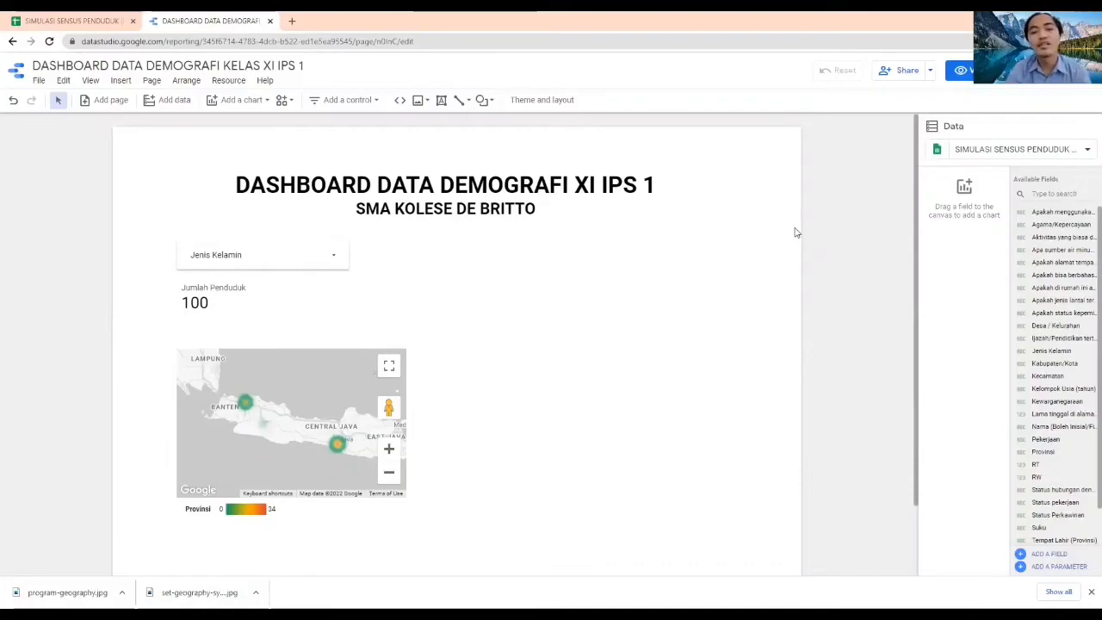
Add a Google Maps bubble map beside the heatmap and set its location dimension to the Kabupaten/Kota field
left_click(248, 101)
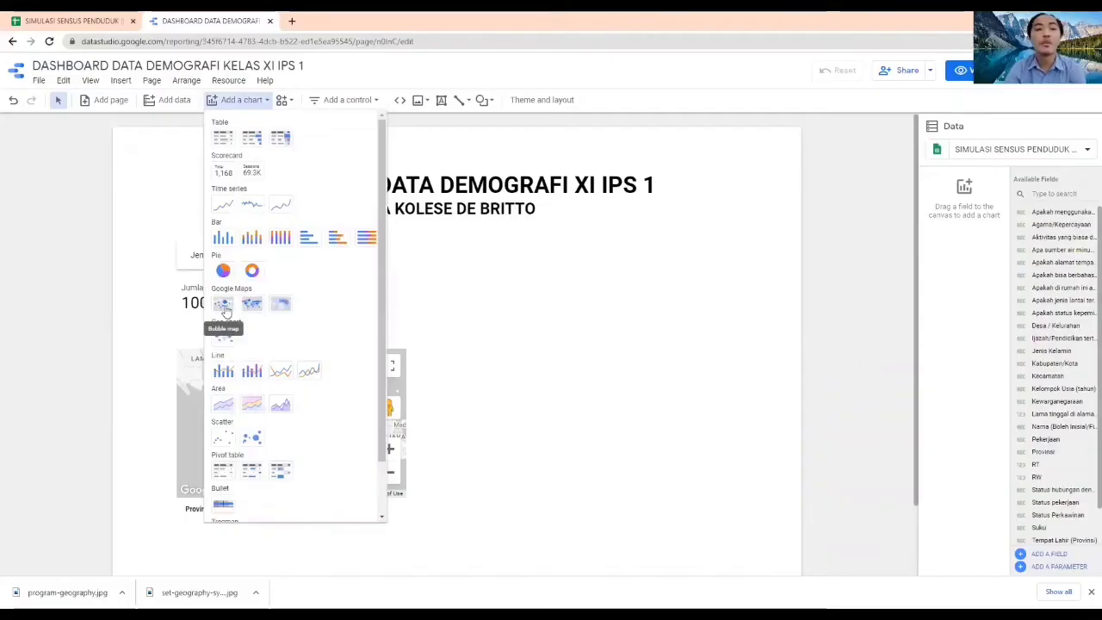
left_click(224, 310)
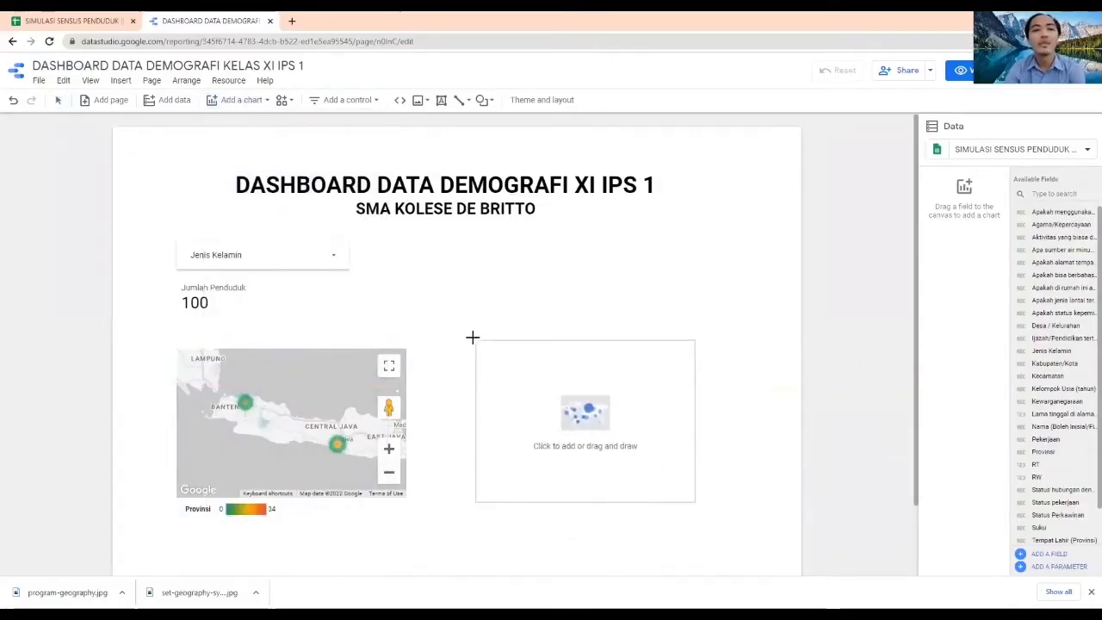
left_click(468, 347)
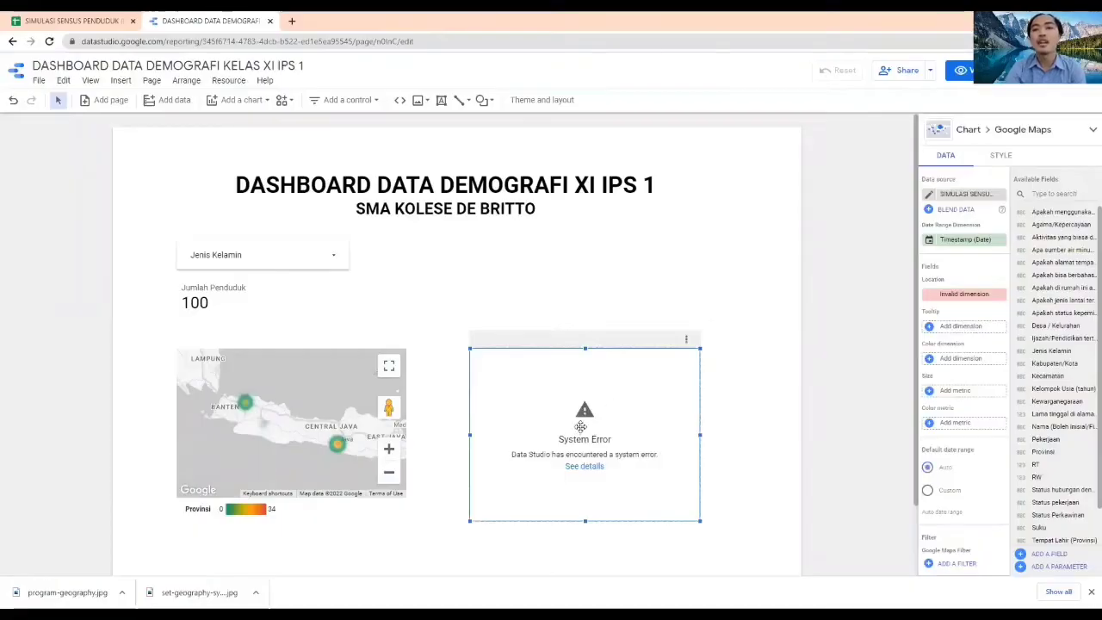
left_click(961, 296)
scroll(950, 393, "down", 4)
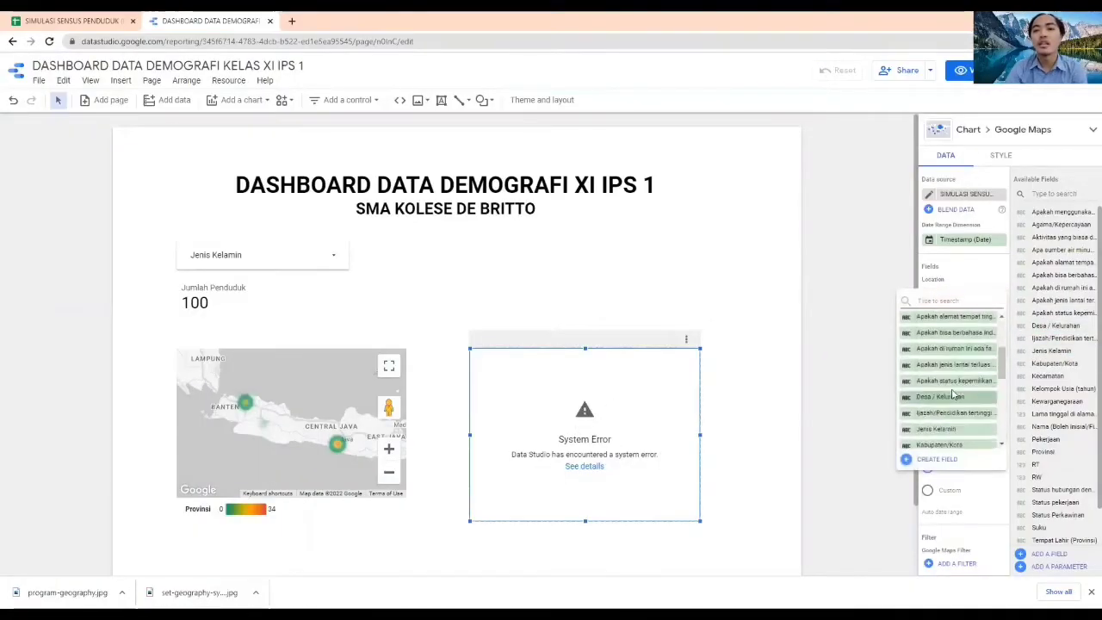
left_click(947, 388)
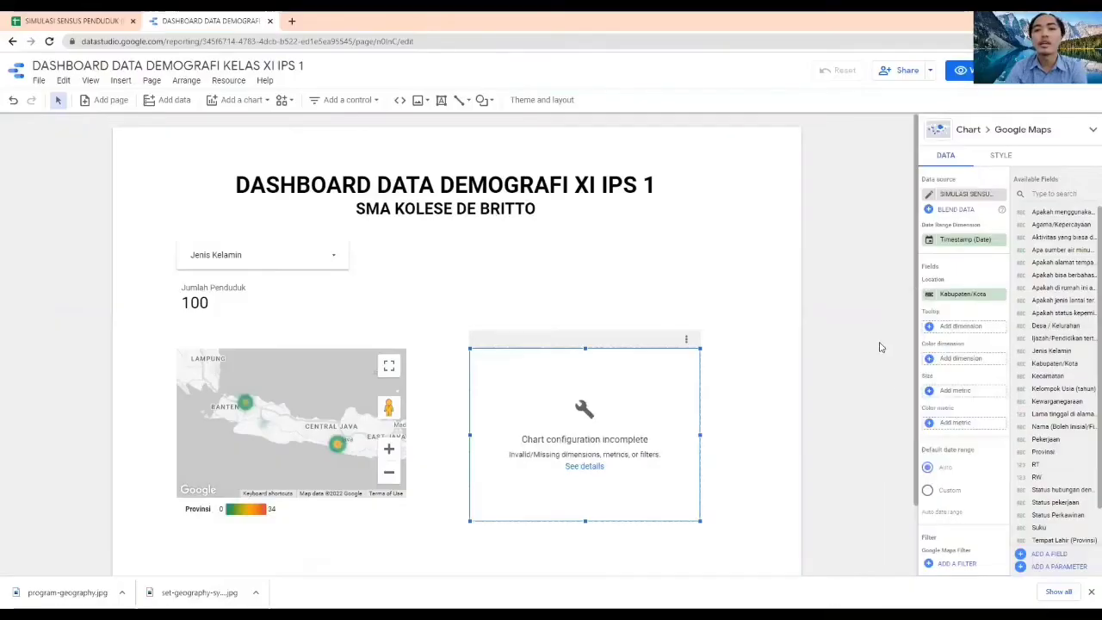
Change the data type of the bubble map's Kabupaten/Kota location field to the geographic type City
left_click(928, 295)
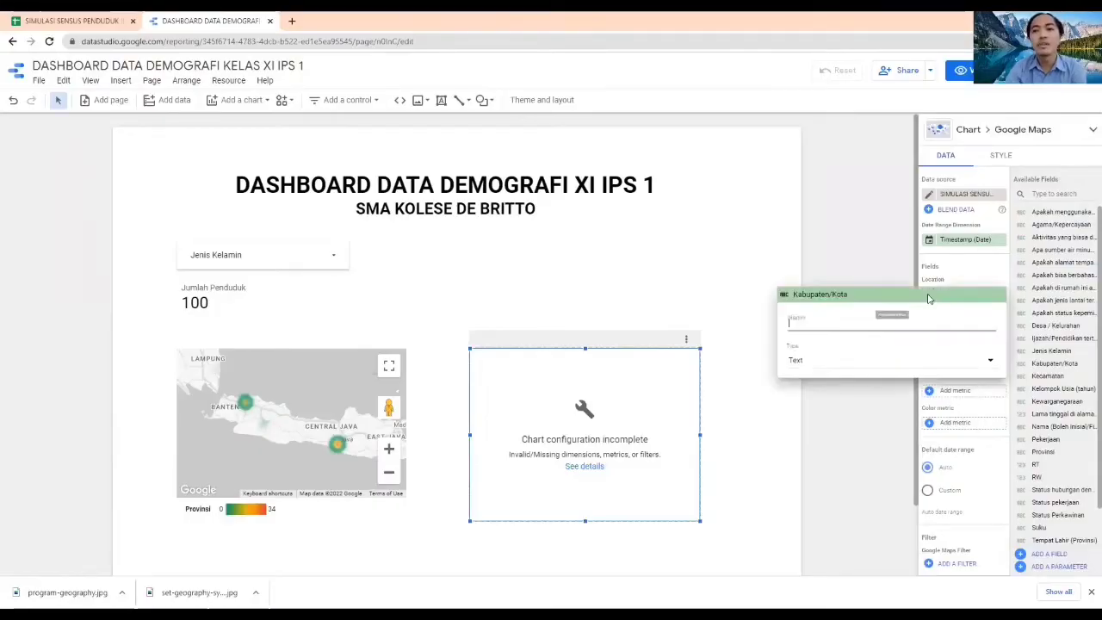
left_click(930, 362)
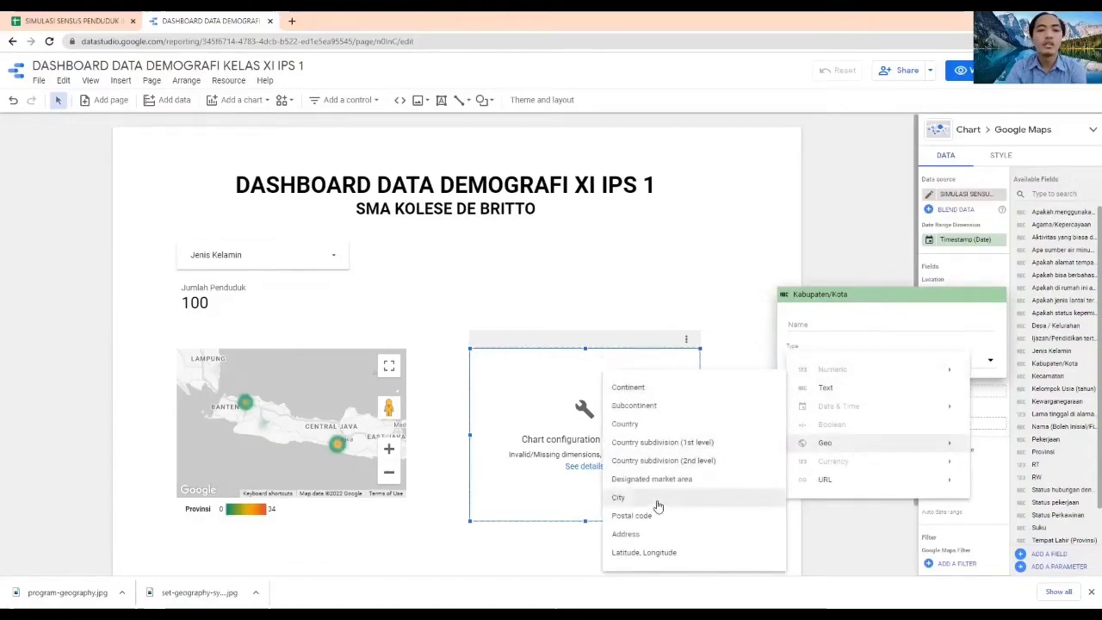
left_click(654, 499)
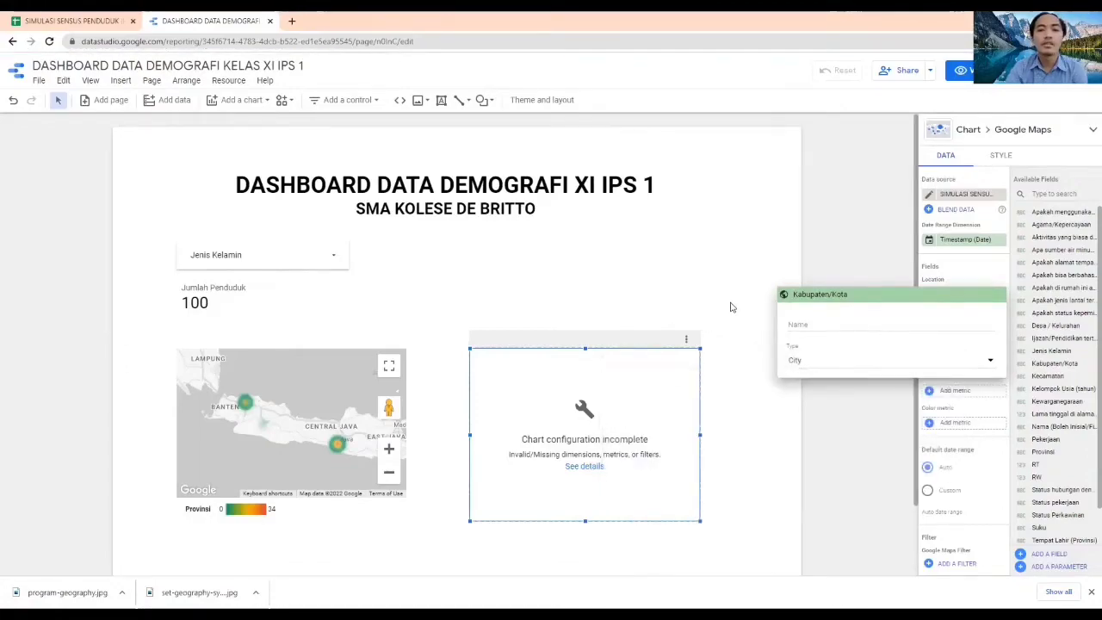
left_click(868, 231)
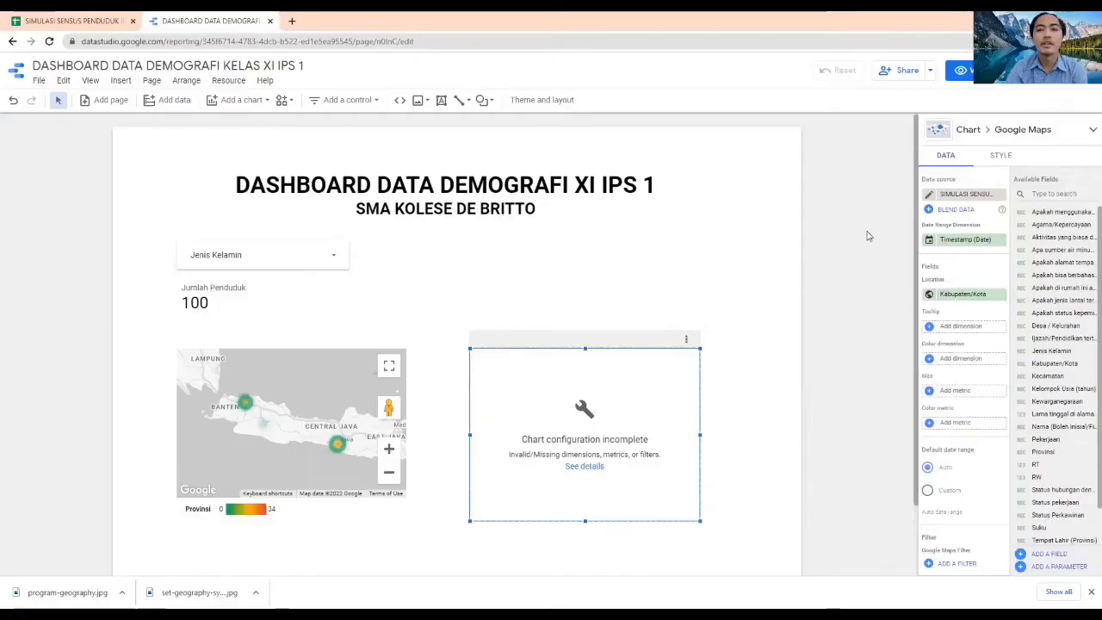
Add Kabupaten/Kota as the bubble map's tooltip dimension
left_click(964, 332)
left_click(942, 370)
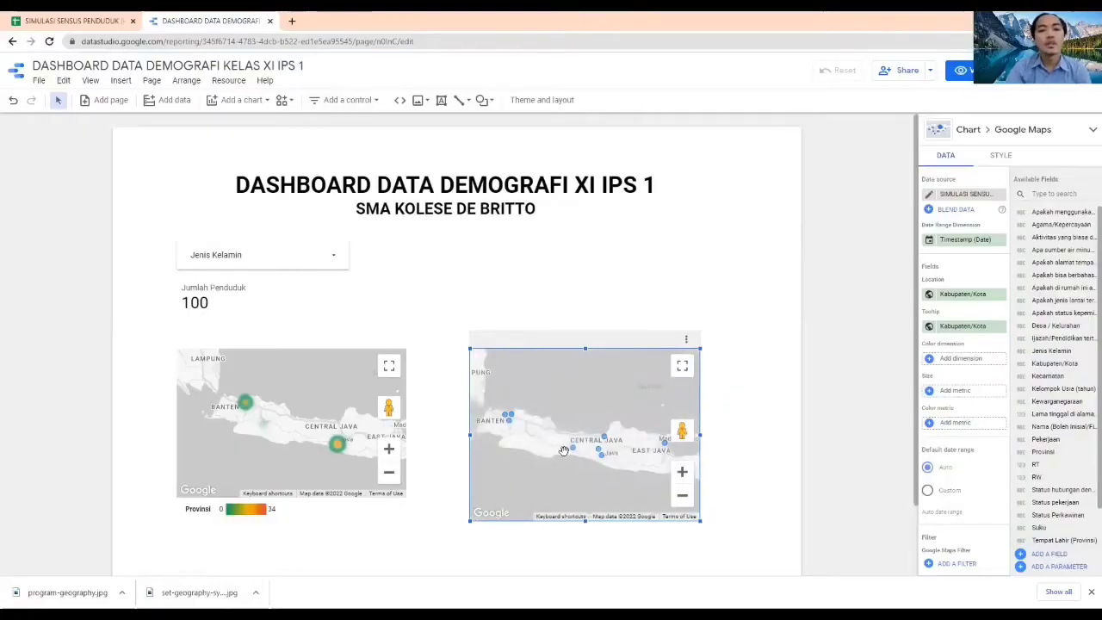
mouse_move(606, 440)
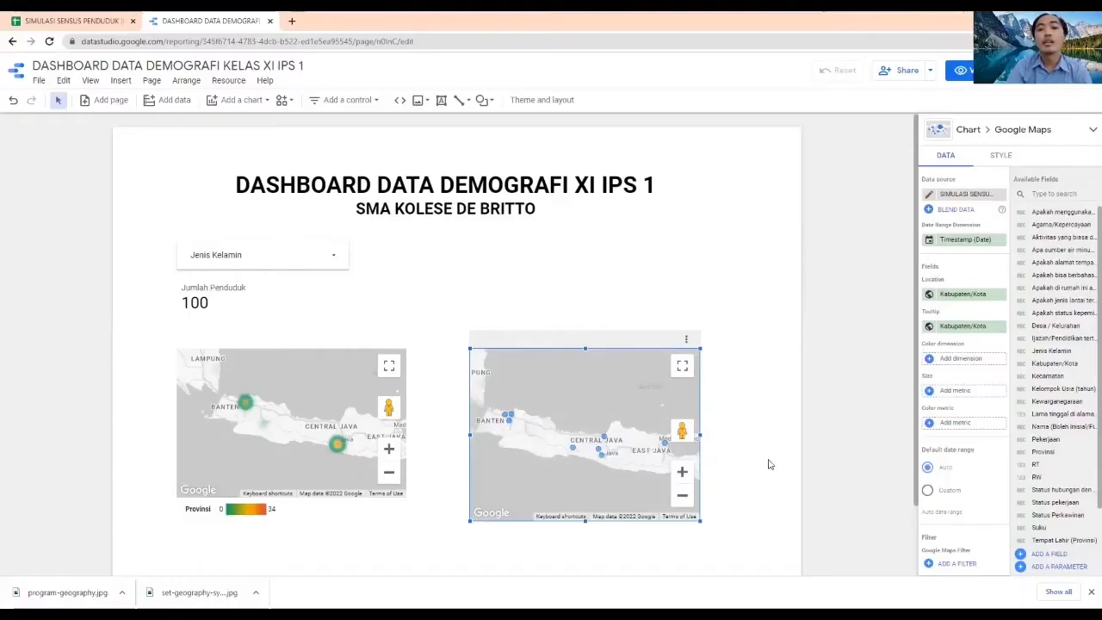
left_click(844, 426)
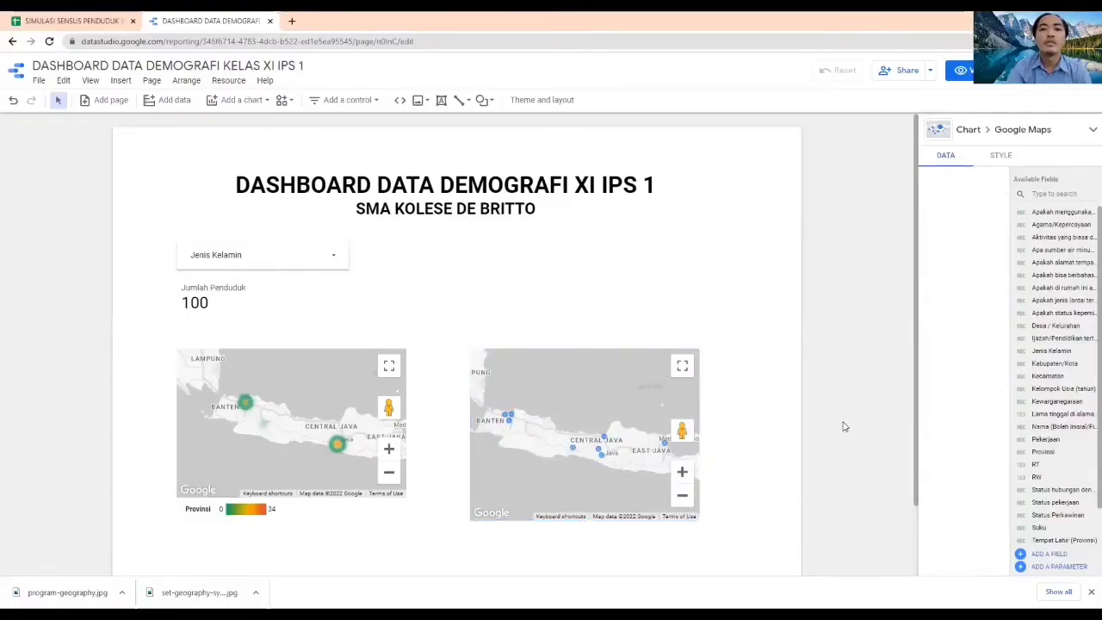
Test the bubble map's cross-filtering by selecting city points and checking the scorecard and heatmap
left_click(606, 378)
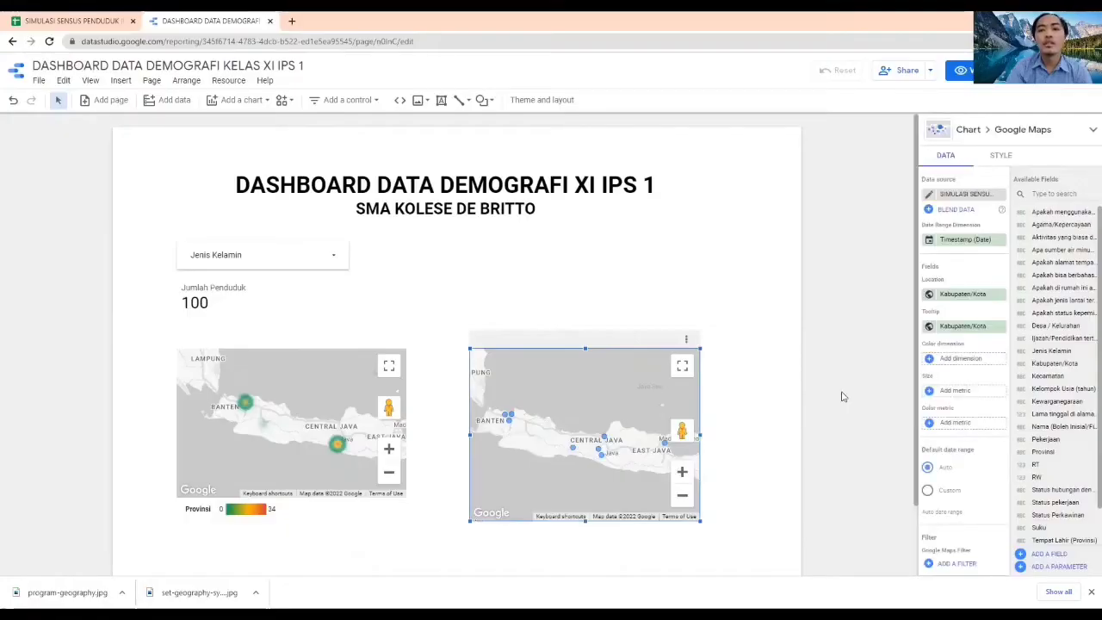
scroll(955, 428, "down", 3)
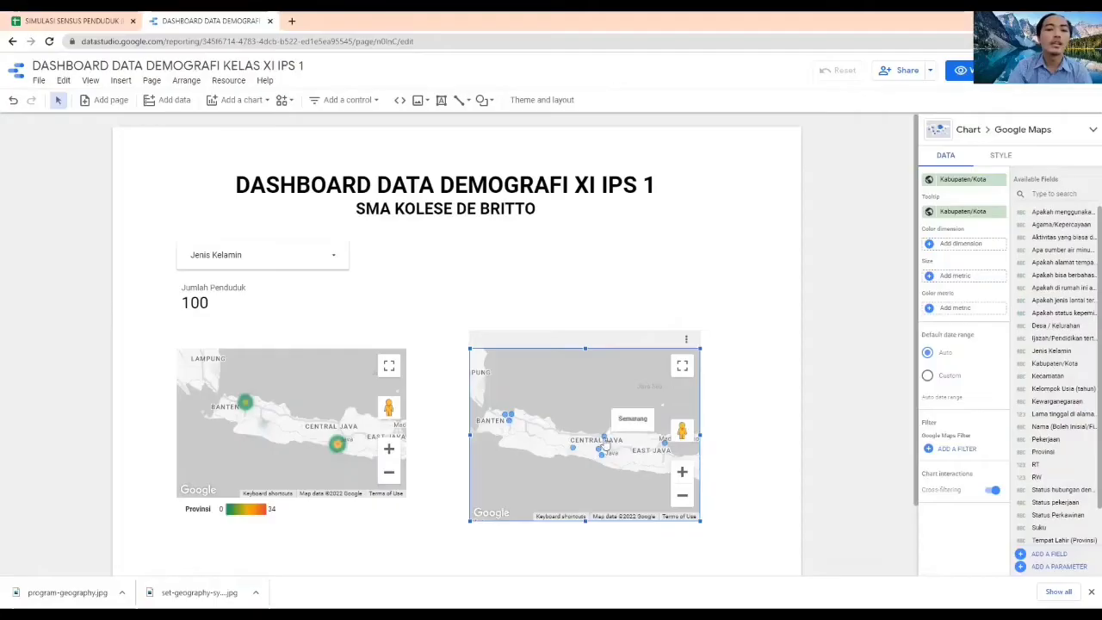
left_click(603, 462)
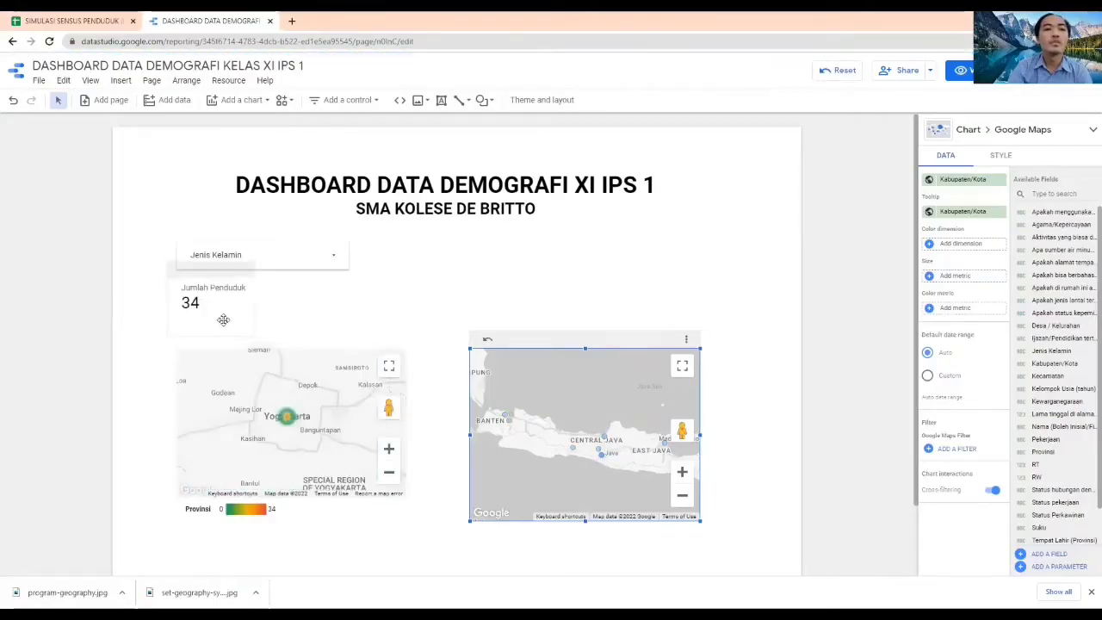
left_click(858, 376)
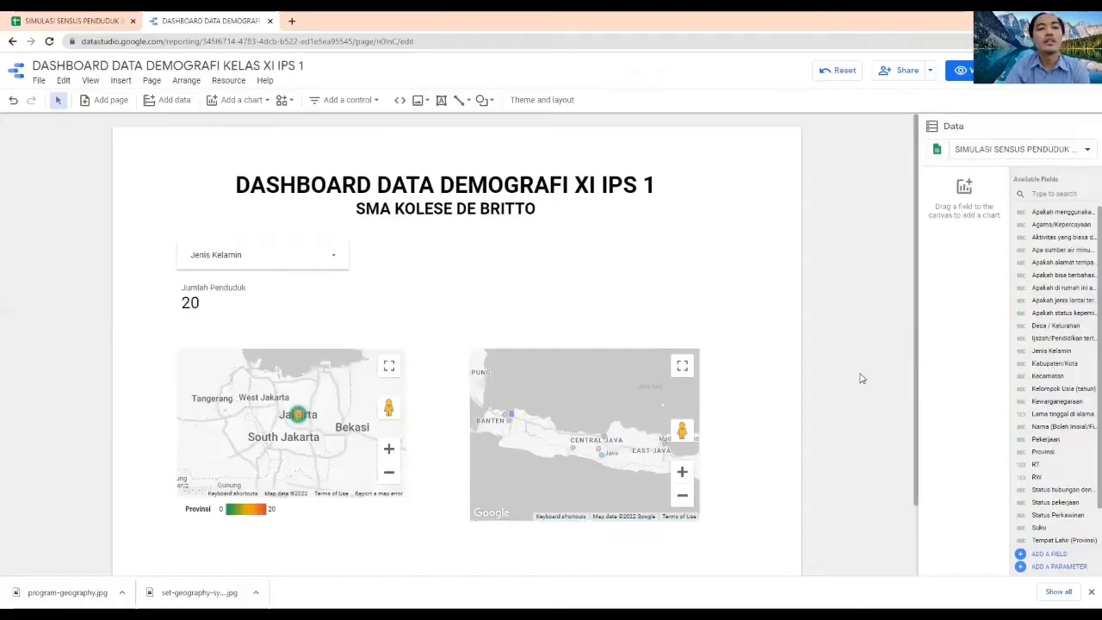
Move the bubble map and the heatmap higher on the page and reset the bubble map's cross-filter
scroll(861, 378, "down", 1)
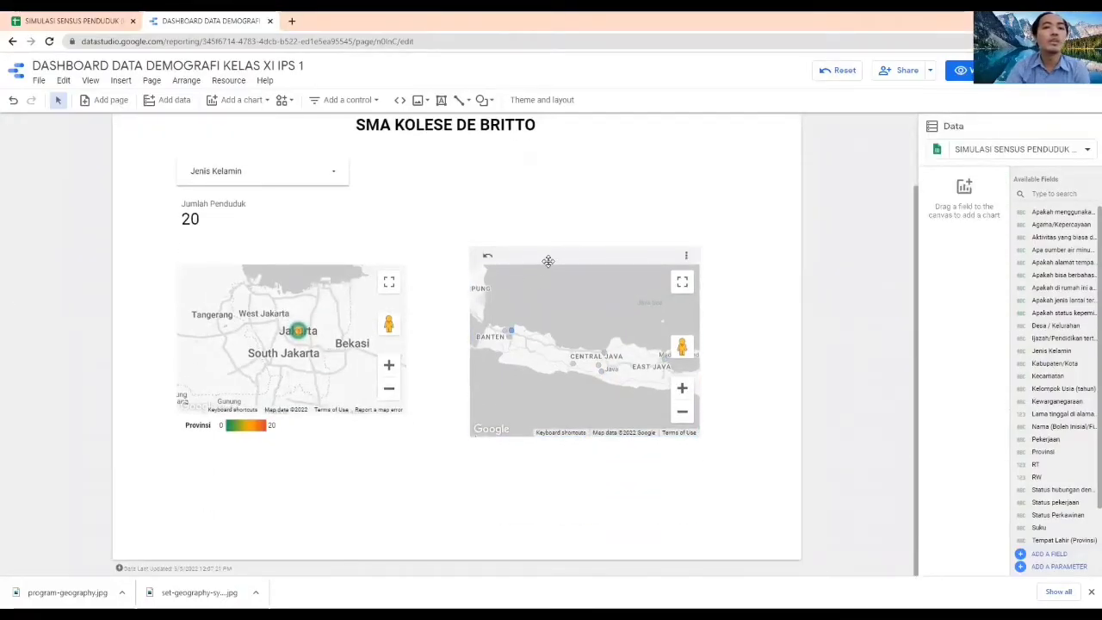
left_click_drag(547, 261, 562, 175)
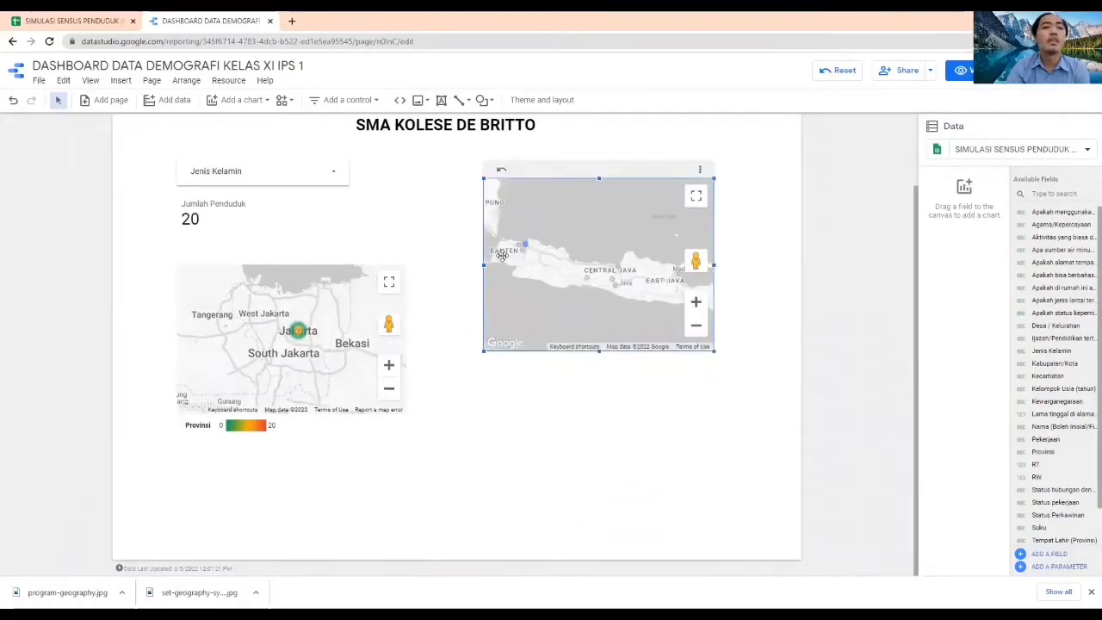
left_click(842, 365)
left_click(318, 252)
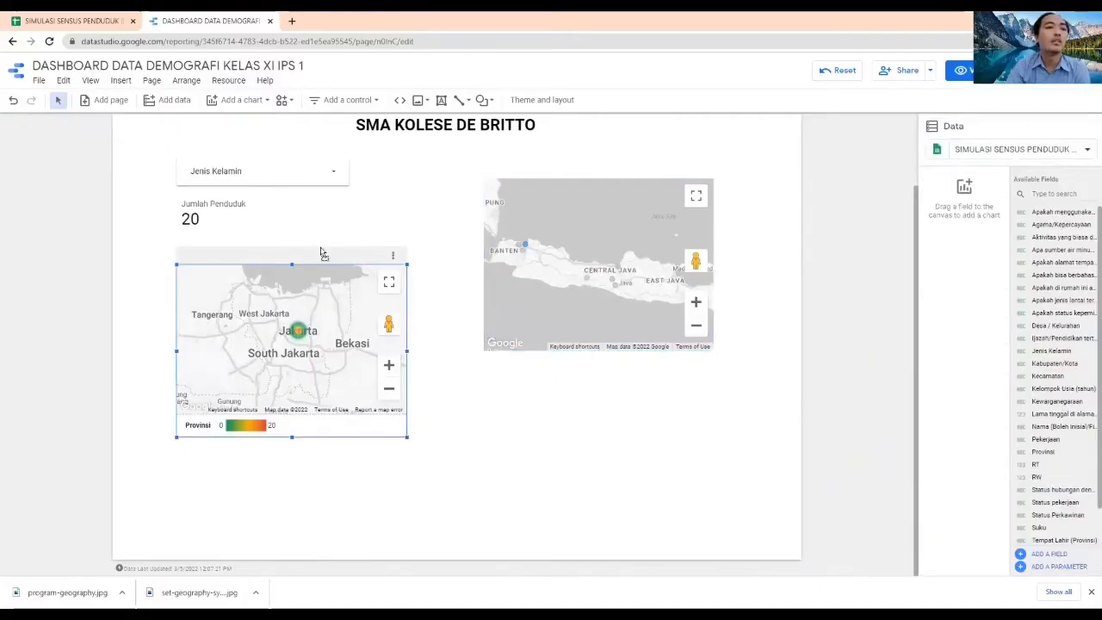
left_click(842, 408)
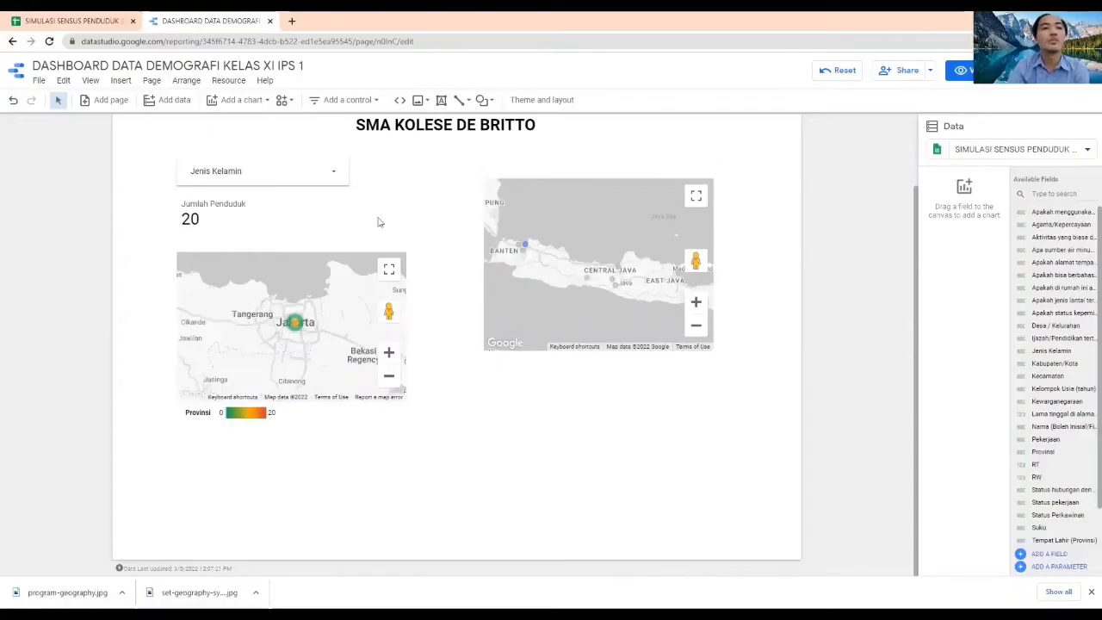
left_click(501, 167)
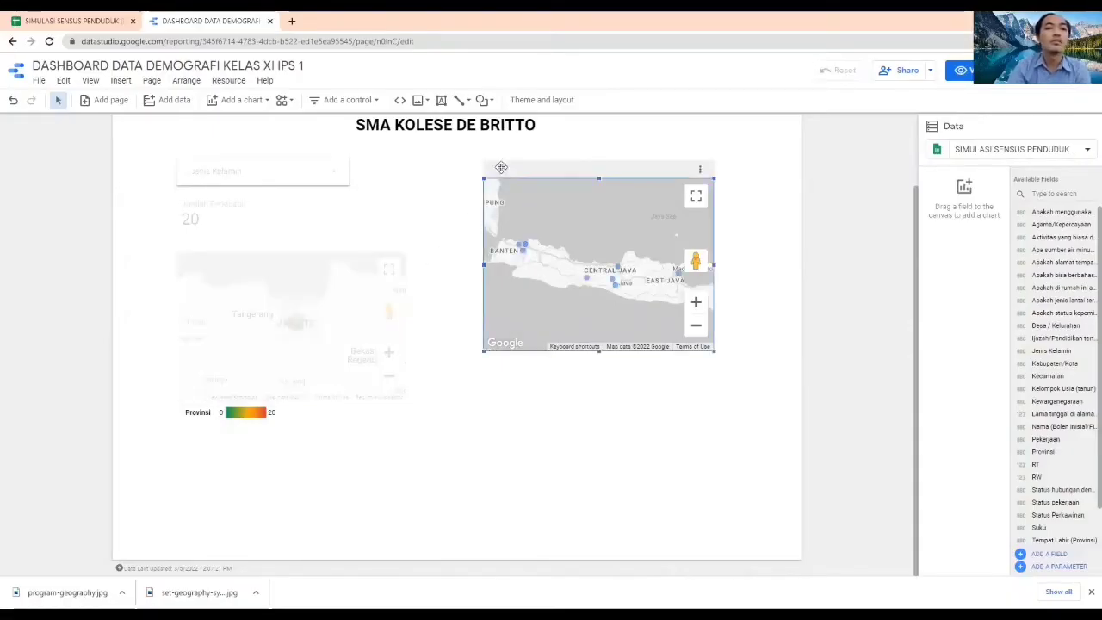
left_click(866, 375)
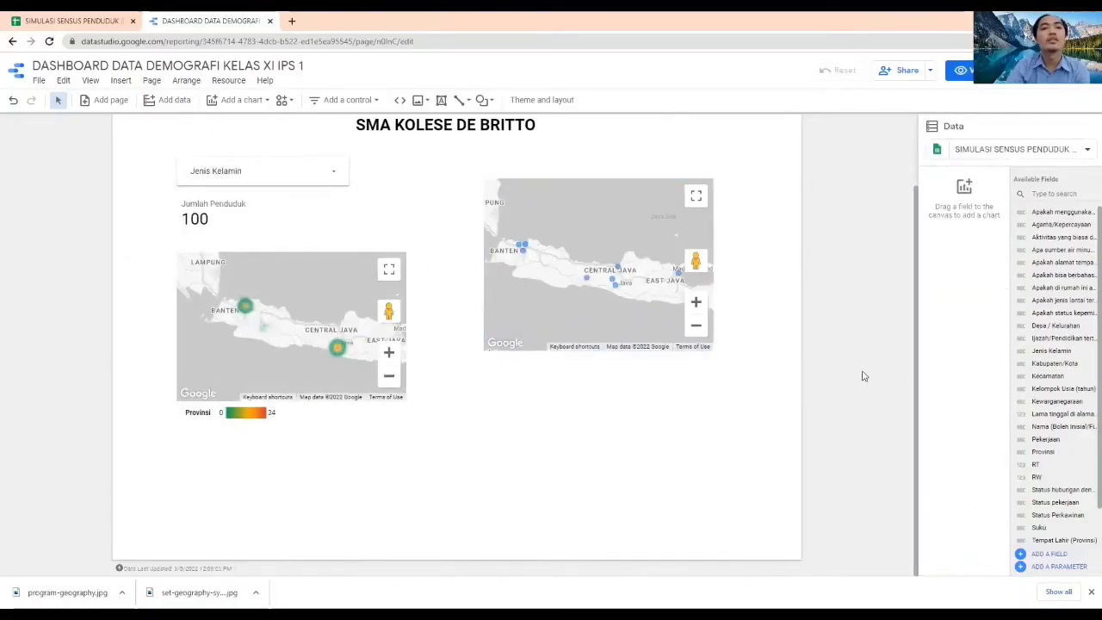
Add a table chart below the heatmap, aligned with the heatmap's left edge
left_click(242, 99)
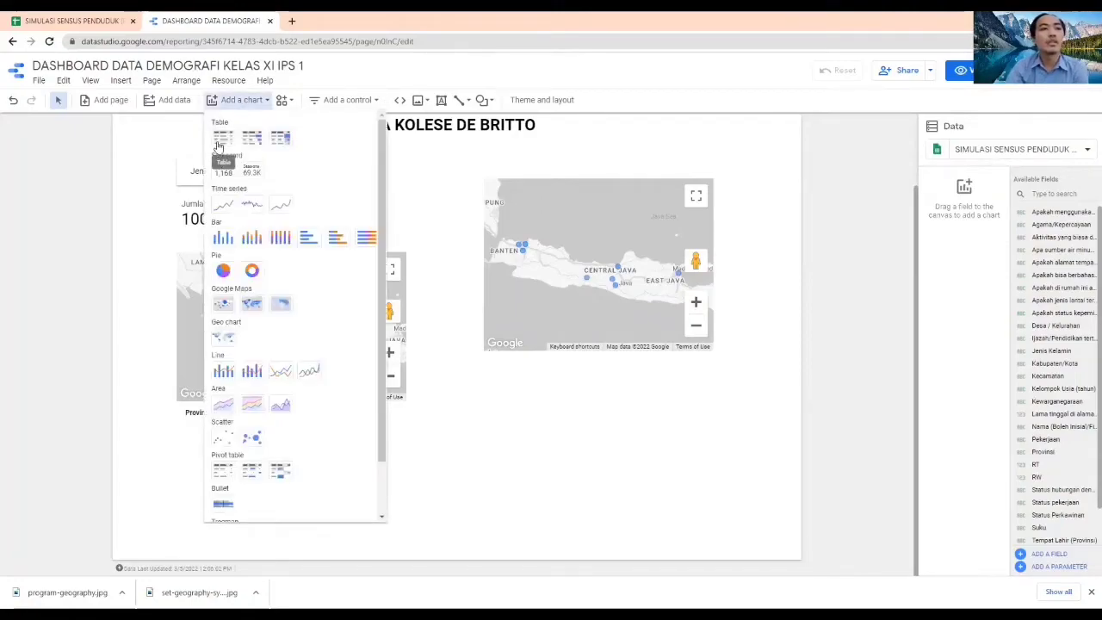
left_click(221, 139)
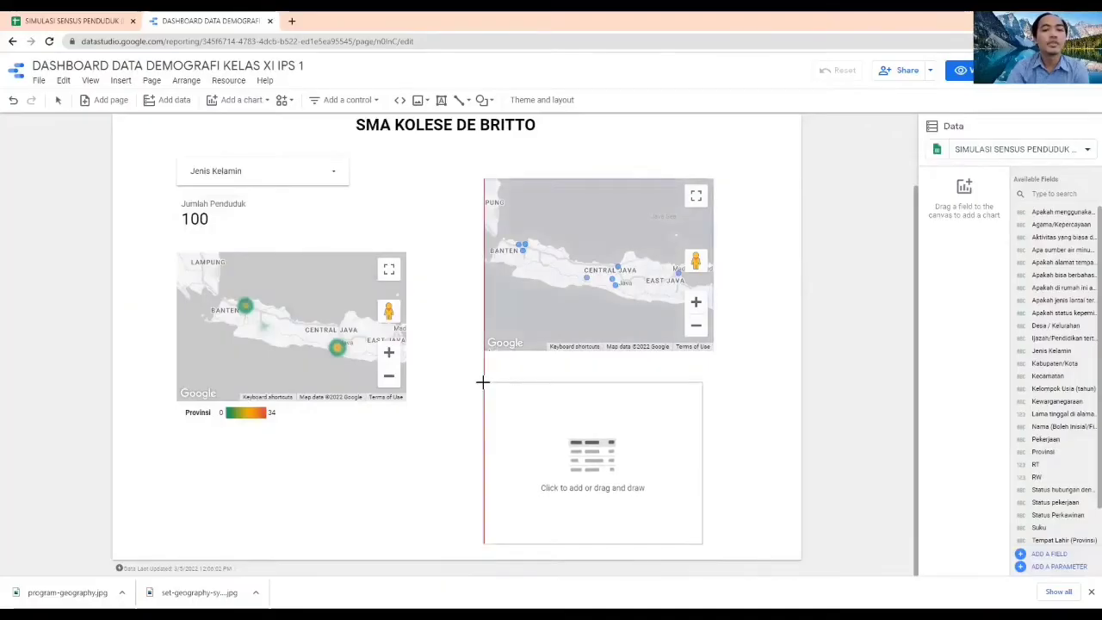
left_click_drag(176, 396, 406, 568)
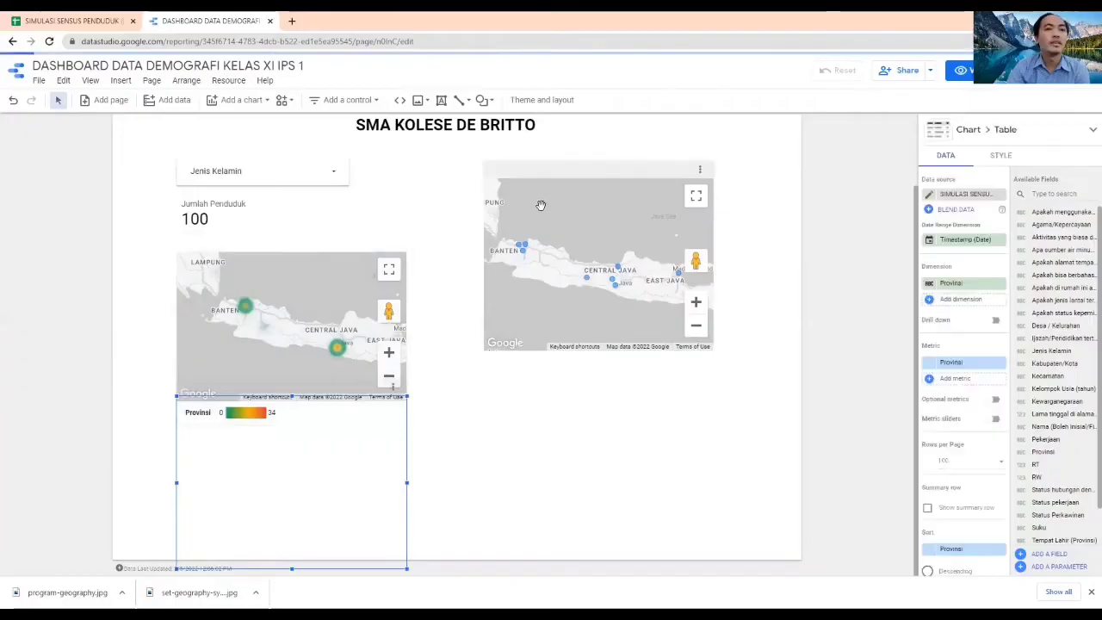
Rearrange the page with the Jumlah Penduduk scorecard at the upper right, both maps level side by side, and the table just below the heatmap's legend
left_click(211, 202)
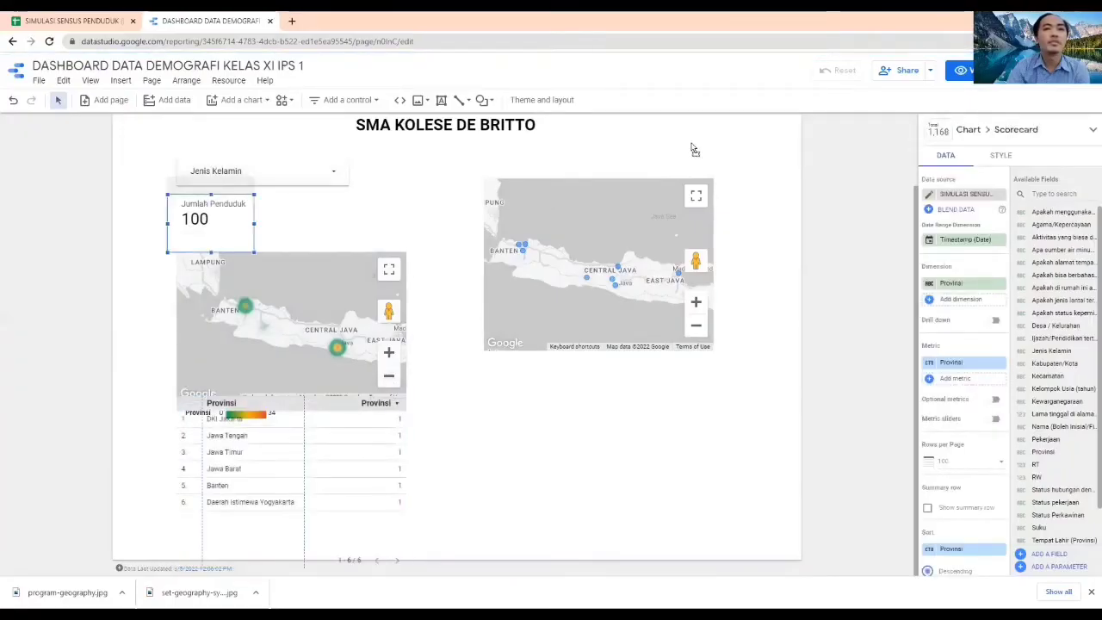
left_click_drag(694, 149, 722, 148)
left_click(317, 247)
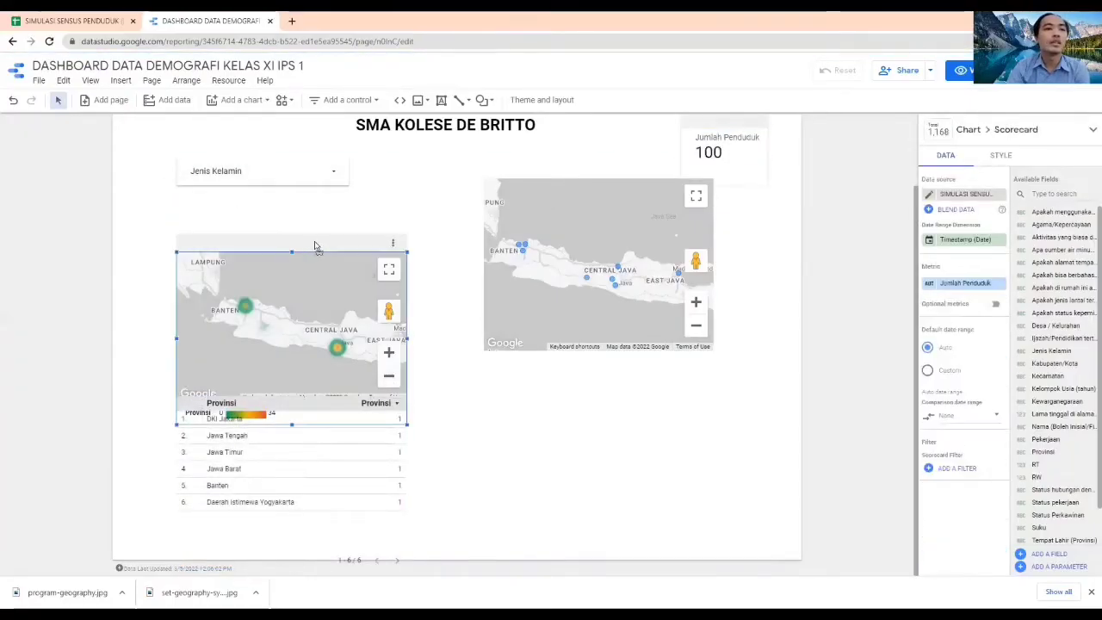
left_click(565, 193)
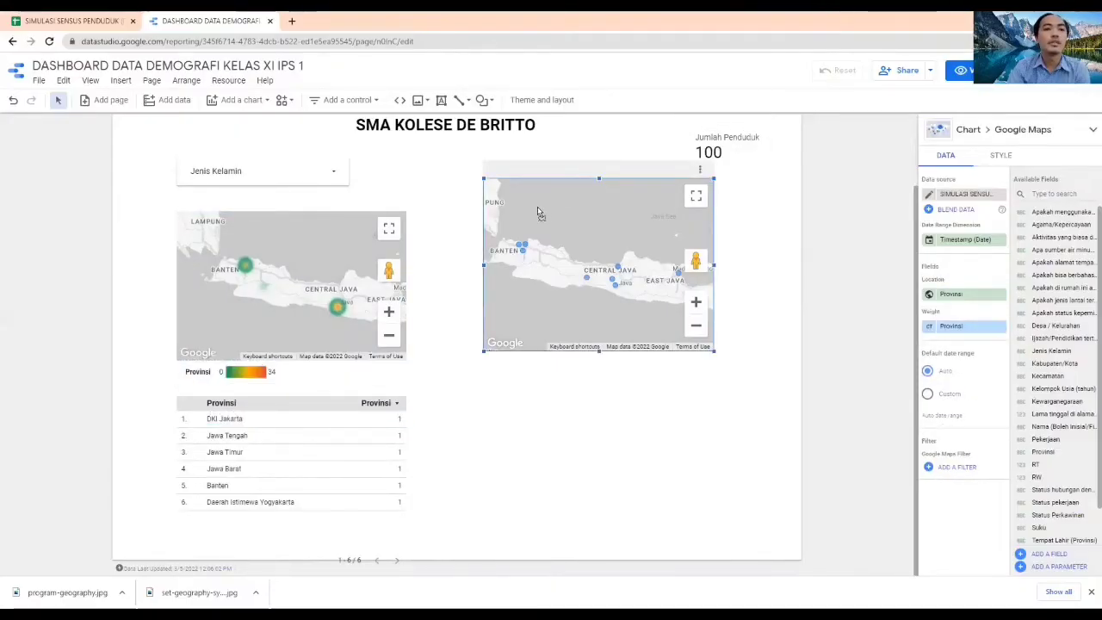
left_click(329, 388)
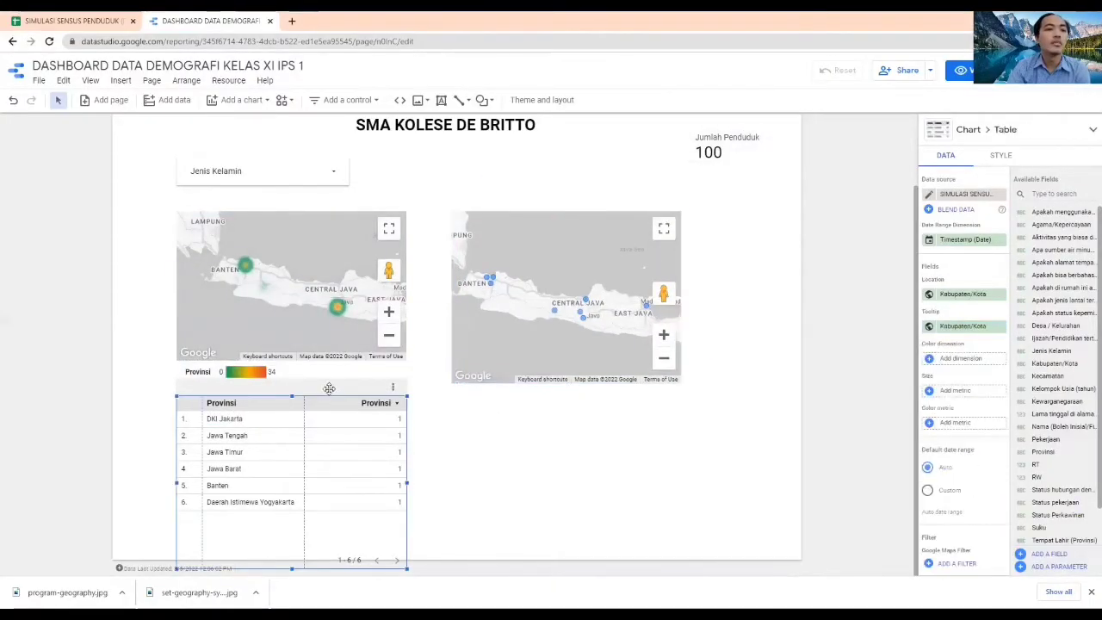
left_click_drag(333, 413, 333, 425)
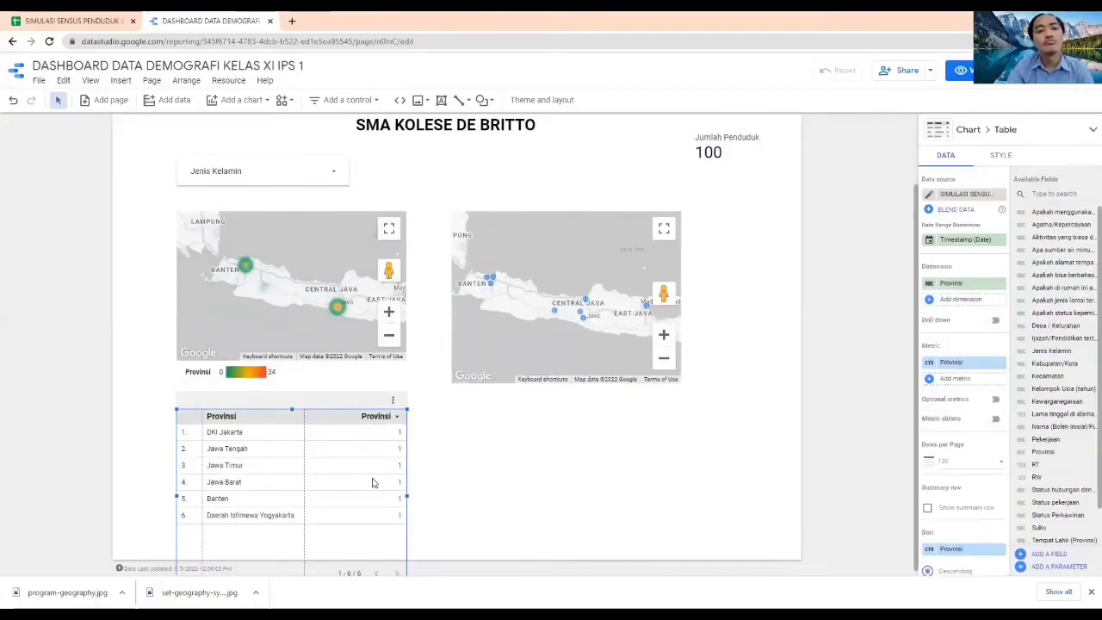
Replace the table's Provinsi dimension with the Kecamatan field
left_click(928, 362)
left_click(845, 284)
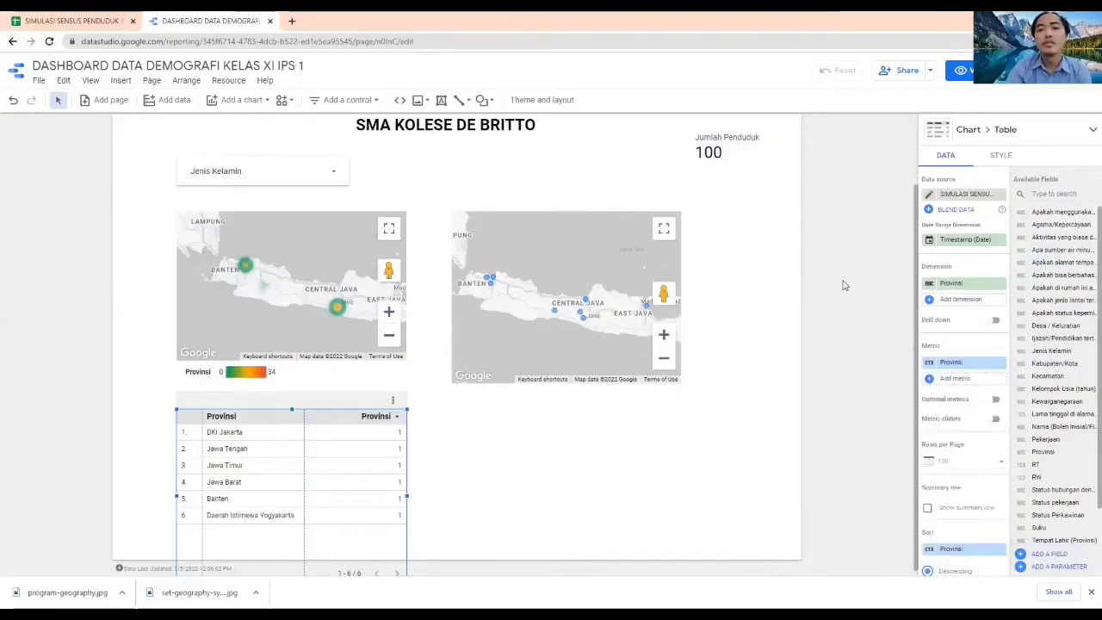
left_click(978, 286)
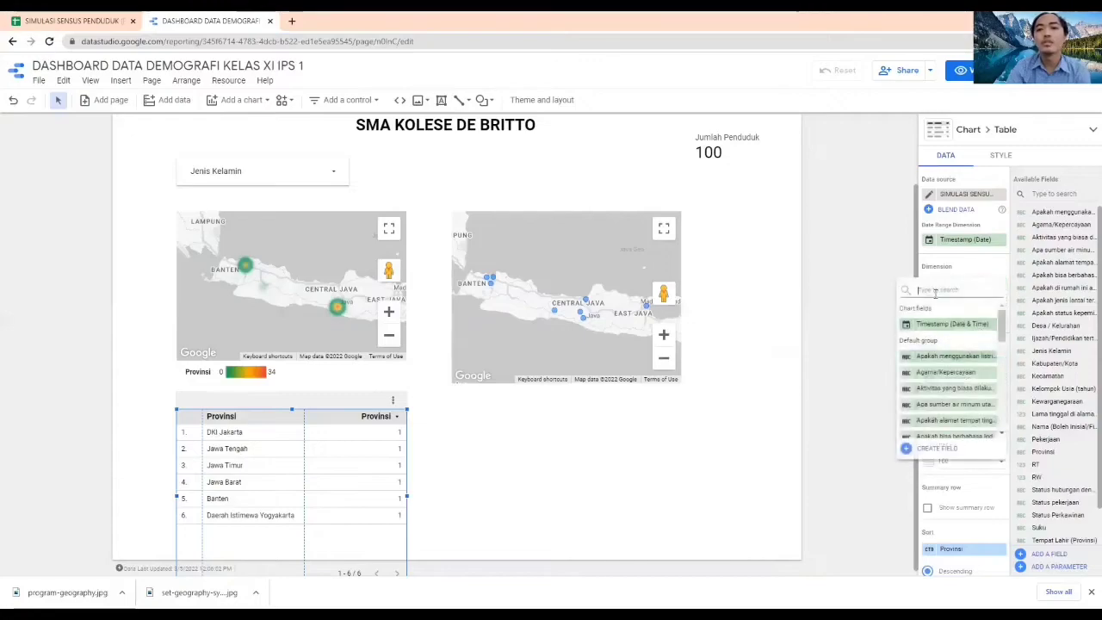
type("keca")
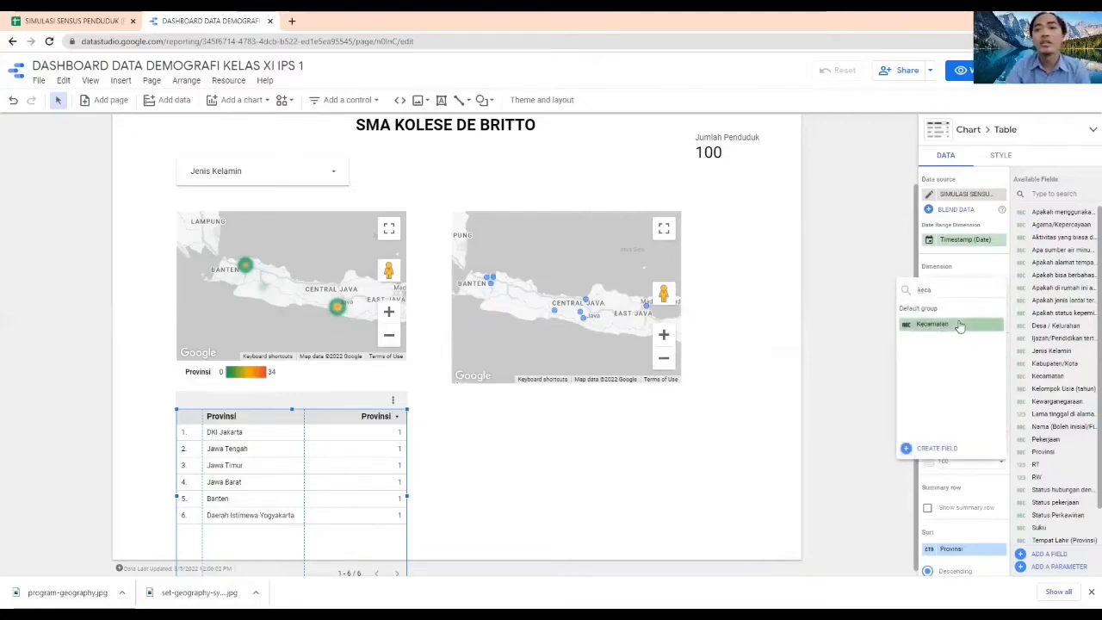
left_click(959, 326)
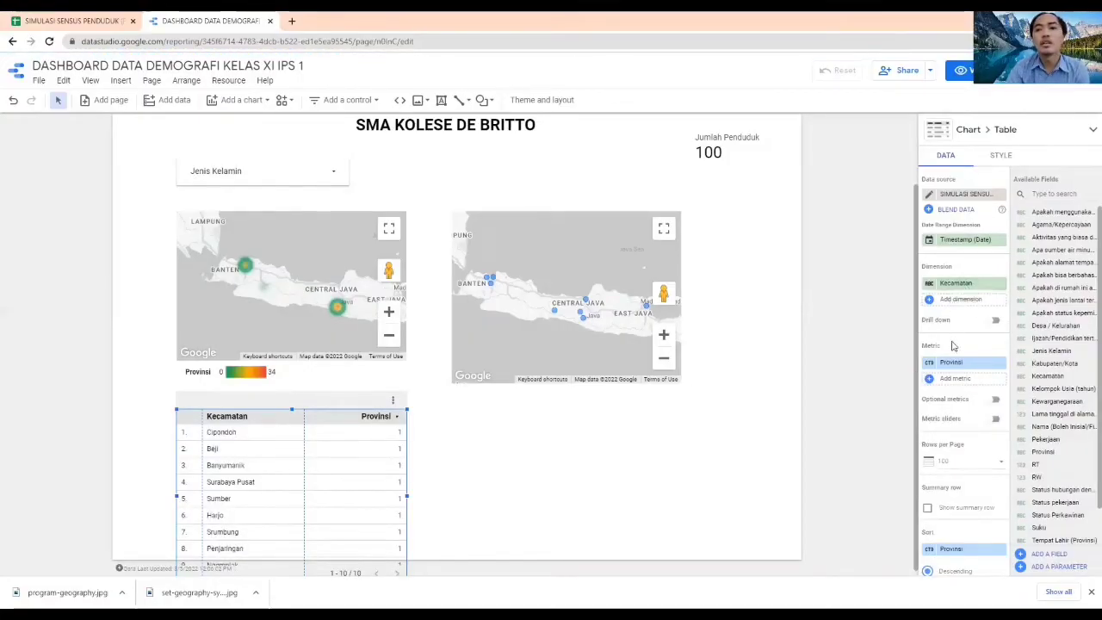
Add the Desa / Kelurahan field as the table's second dimension after Kecamatan
left_click(957, 299)
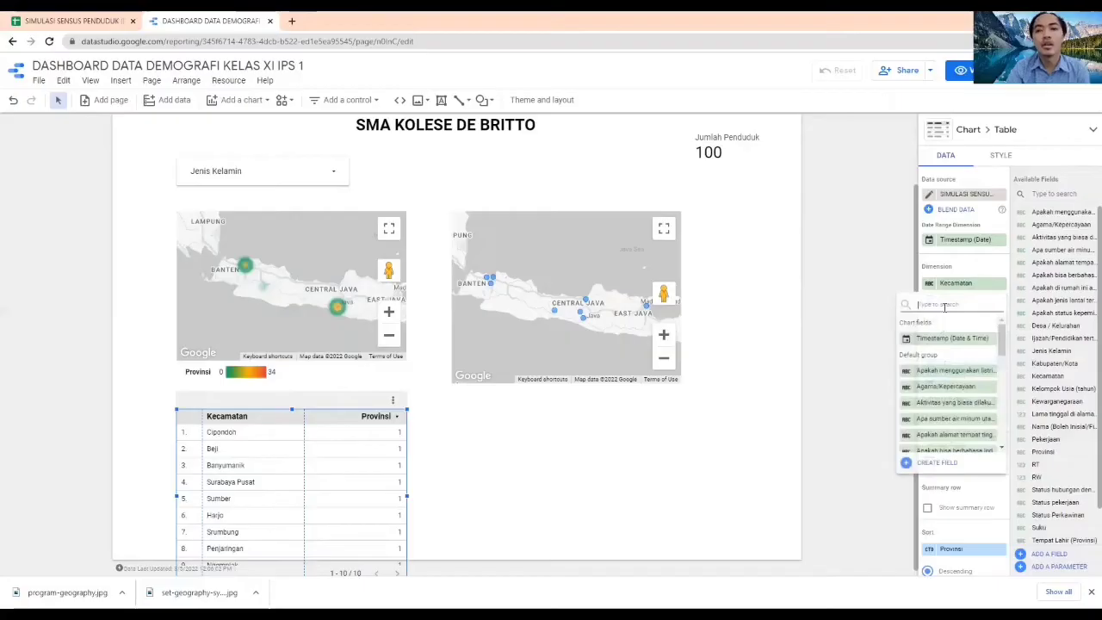
type("kelu")
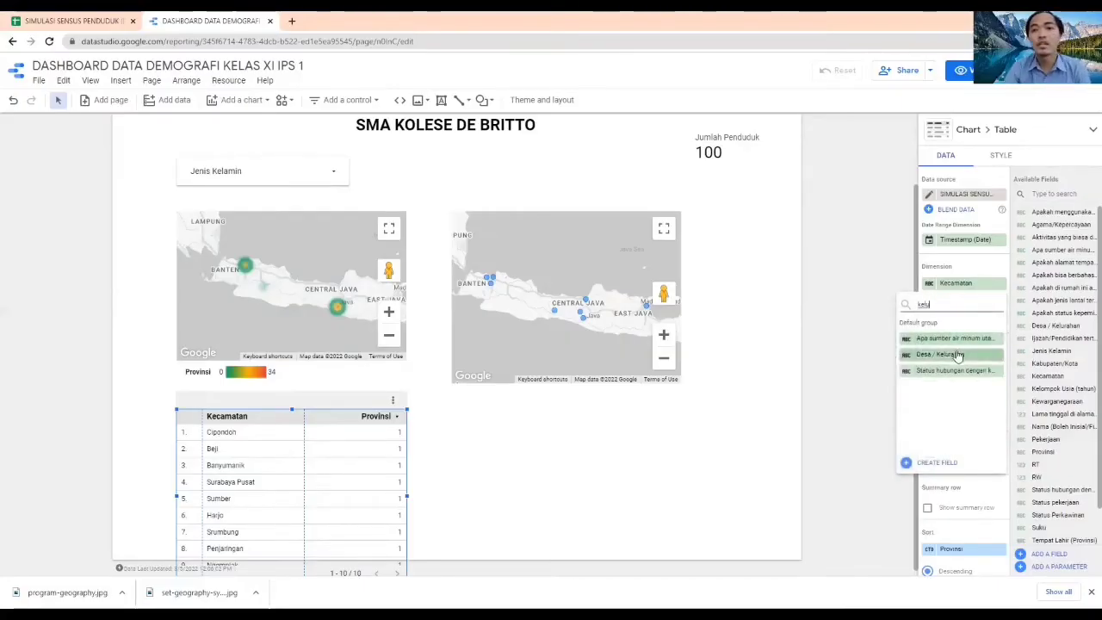
left_click(952, 355)
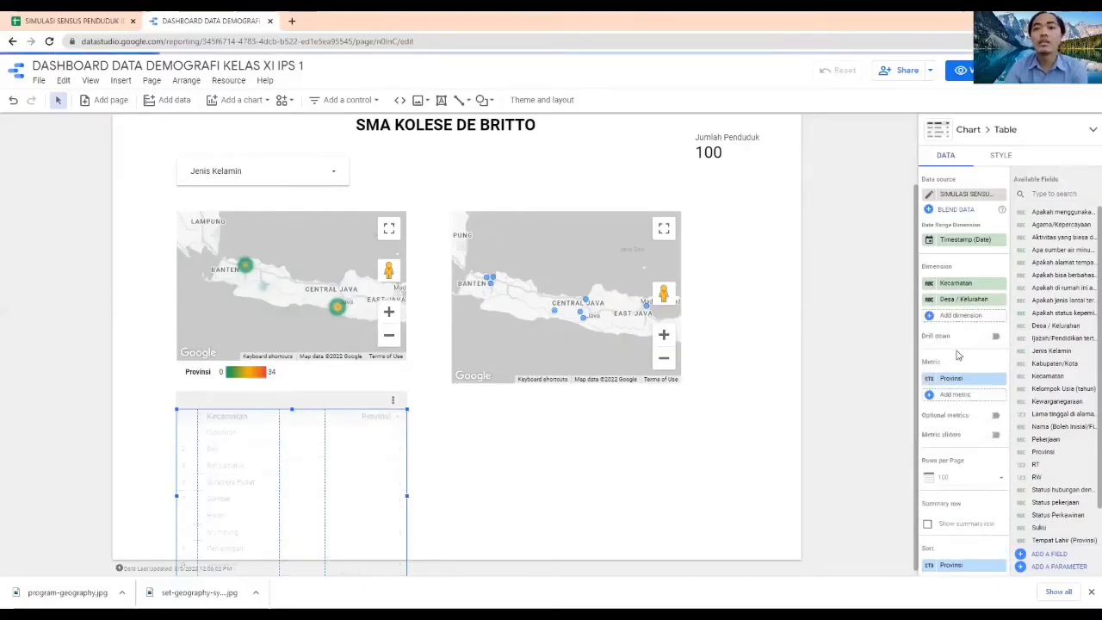
left_click(965, 316)
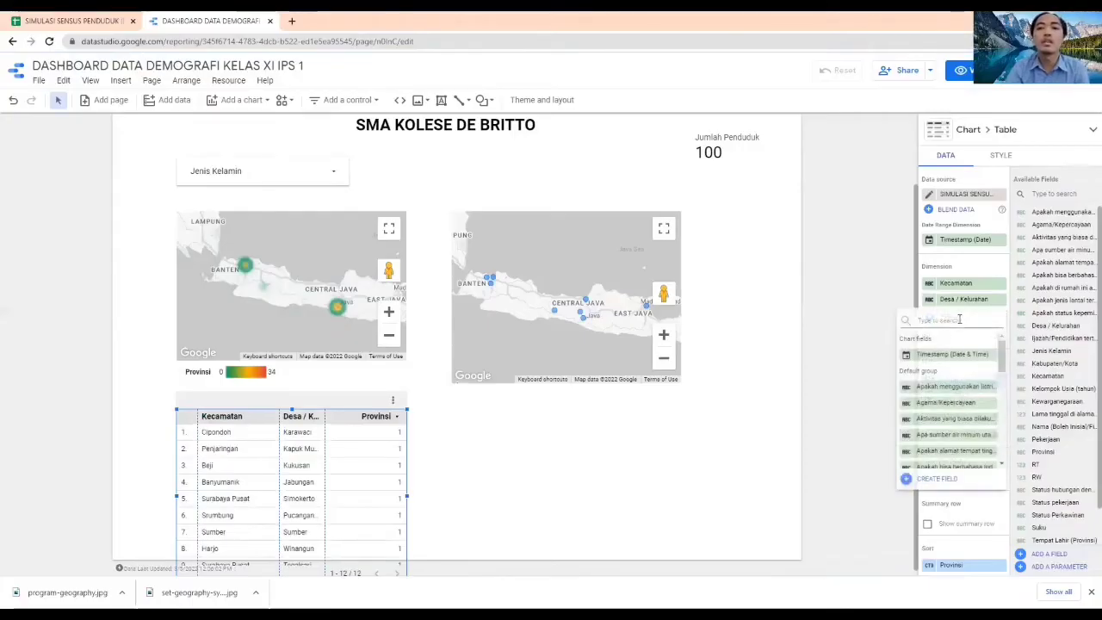
left_click(836, 293)
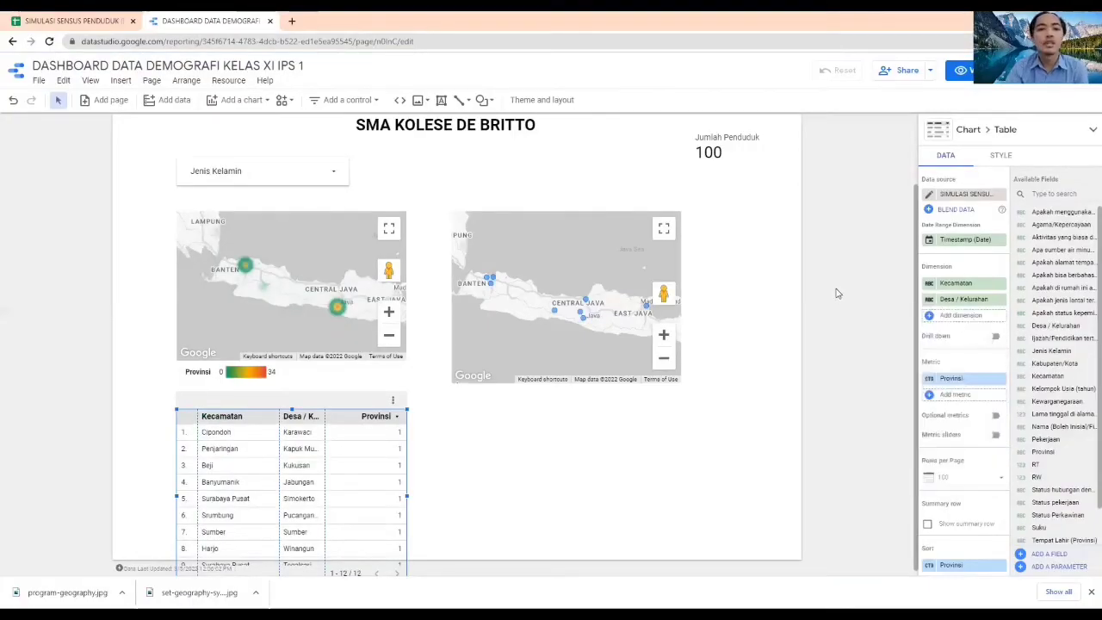
Replace the table's Provinsi metric with Desa / Kelurahan, aggregated by Count
left_click(962, 380)
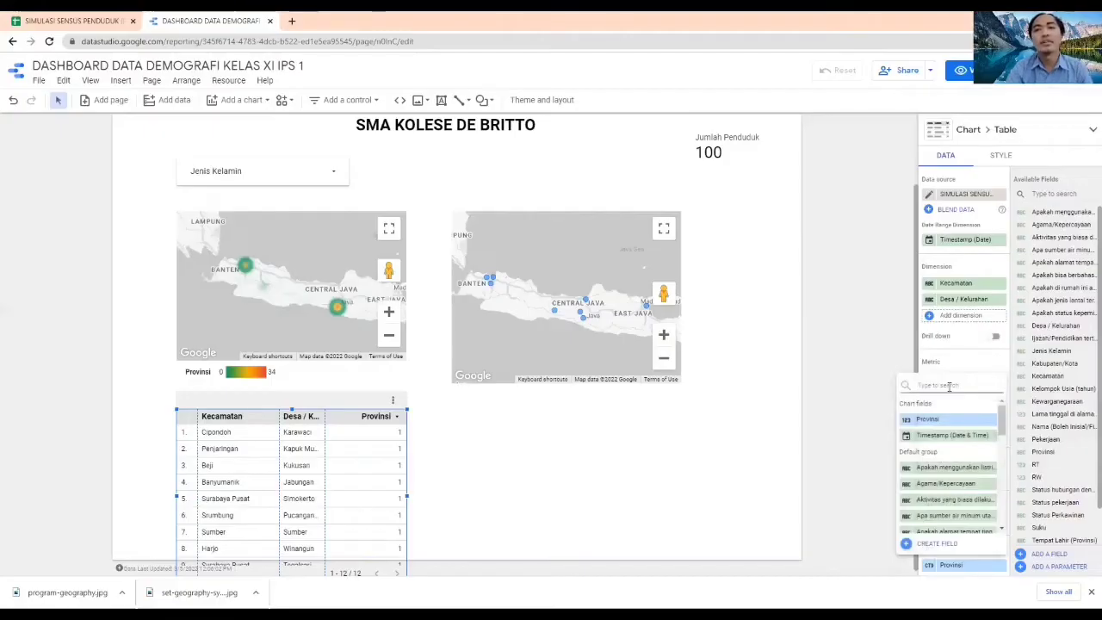
type("desa")
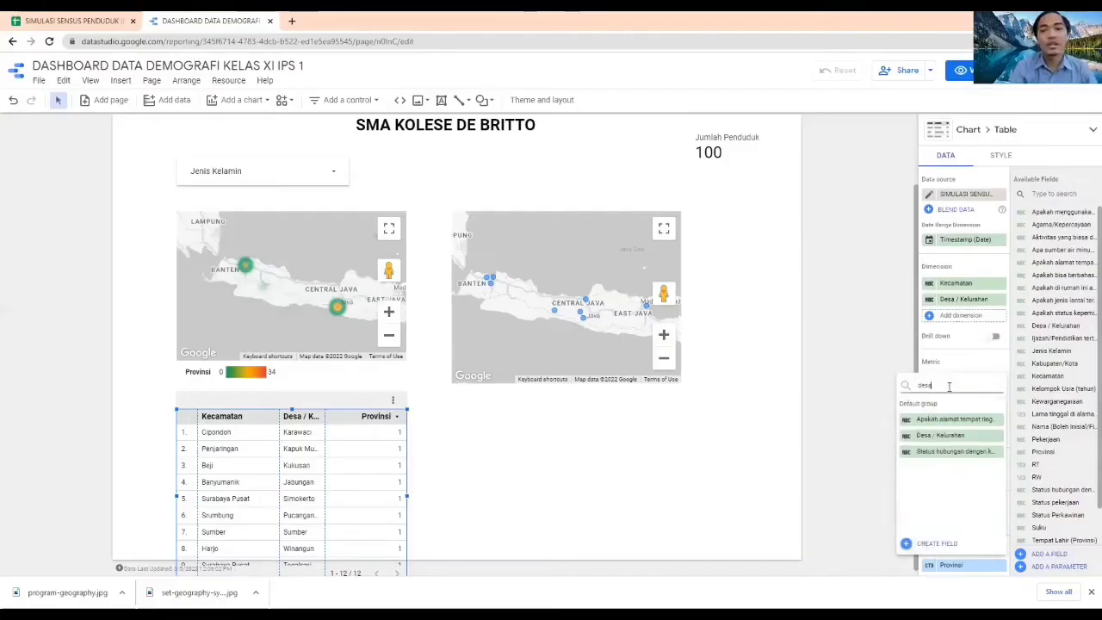
left_click(945, 420)
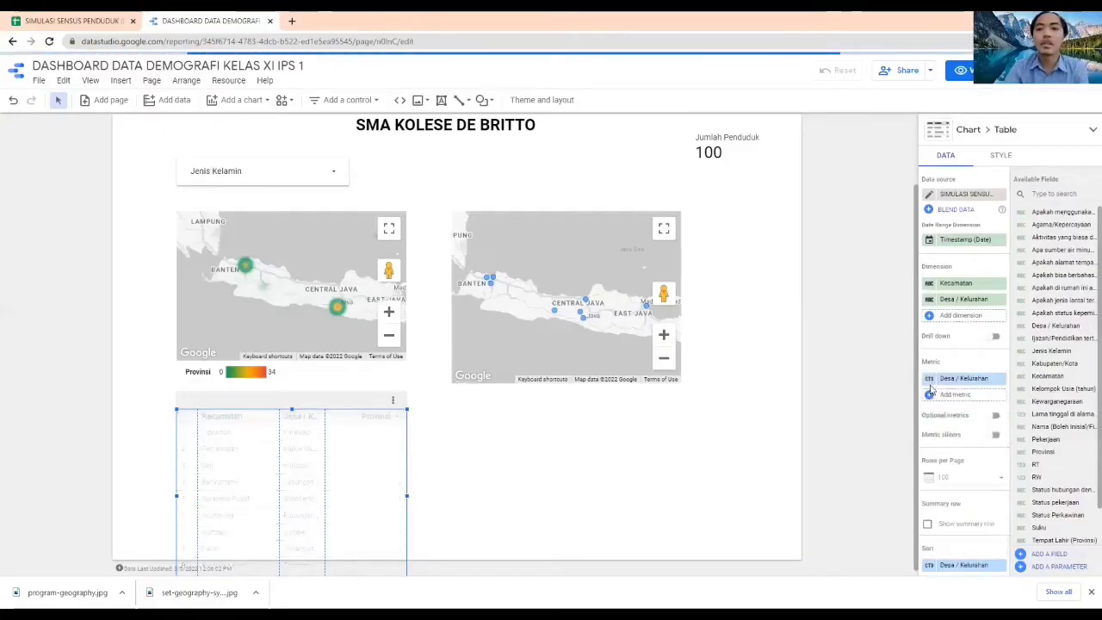
left_click(930, 379)
left_click(802, 440)
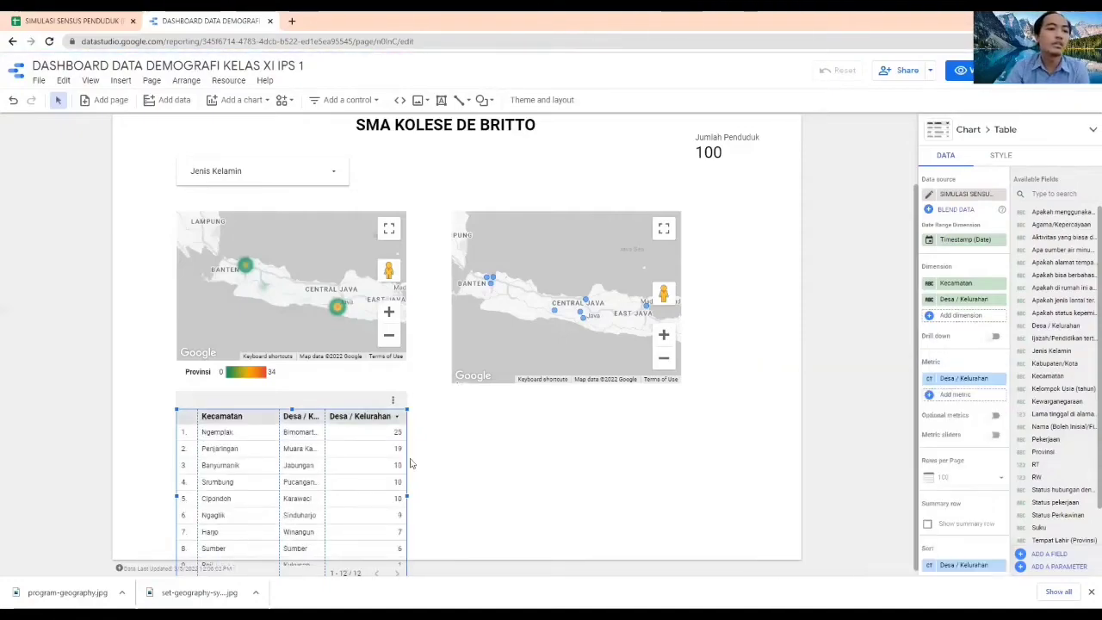
Widen the table to about the bubble map's right edge and shorten it so it ends within the page
left_click_drag(404, 494, 689, 474)
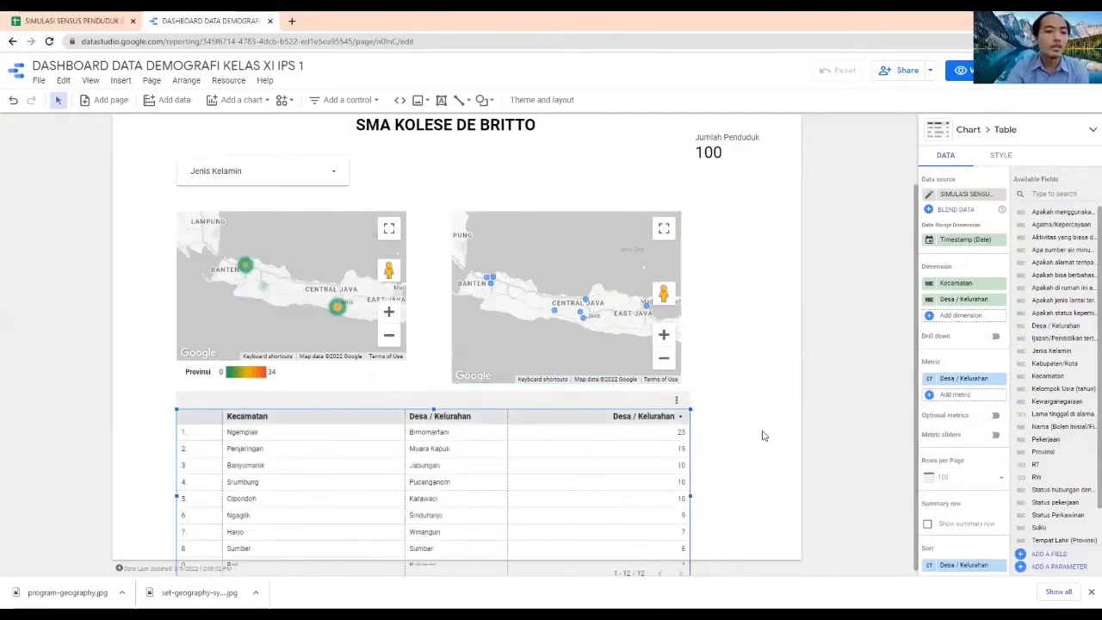
scroll(757, 436, "down", 1)
left_click_drag(435, 572, 440, 533)
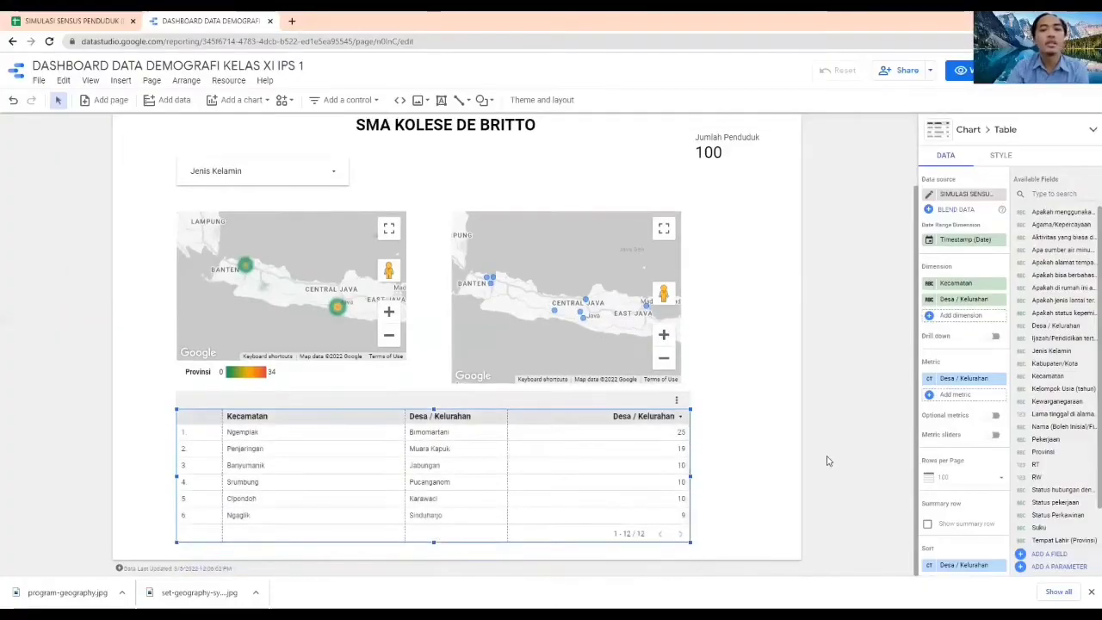
left_click(833, 457)
scroll(822, 386, "up", 2)
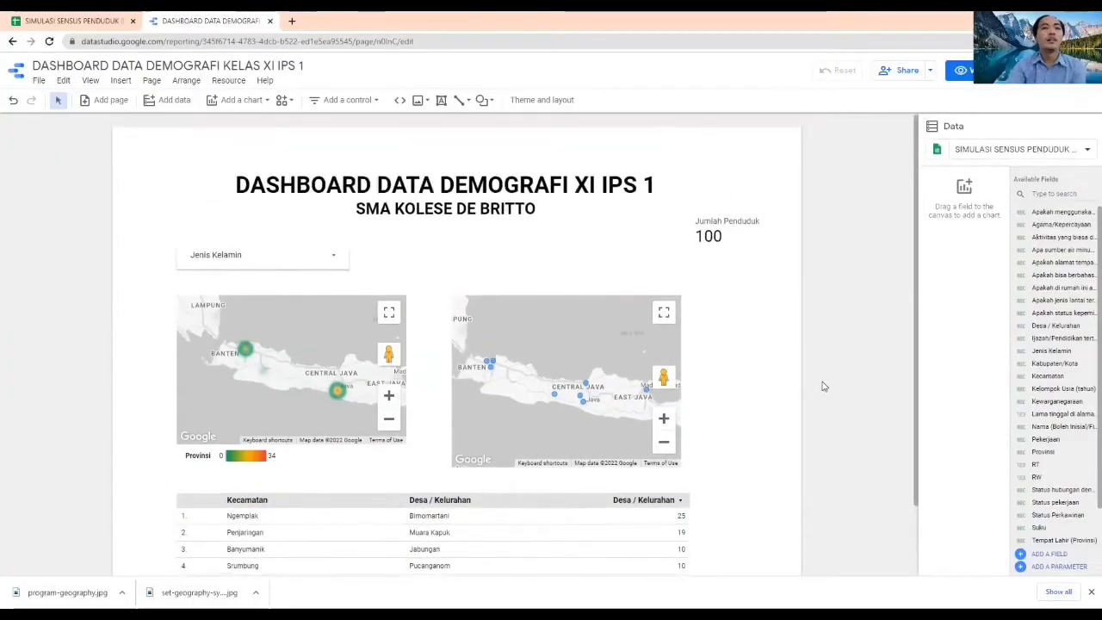
scroll(800, 384, "down", 2)
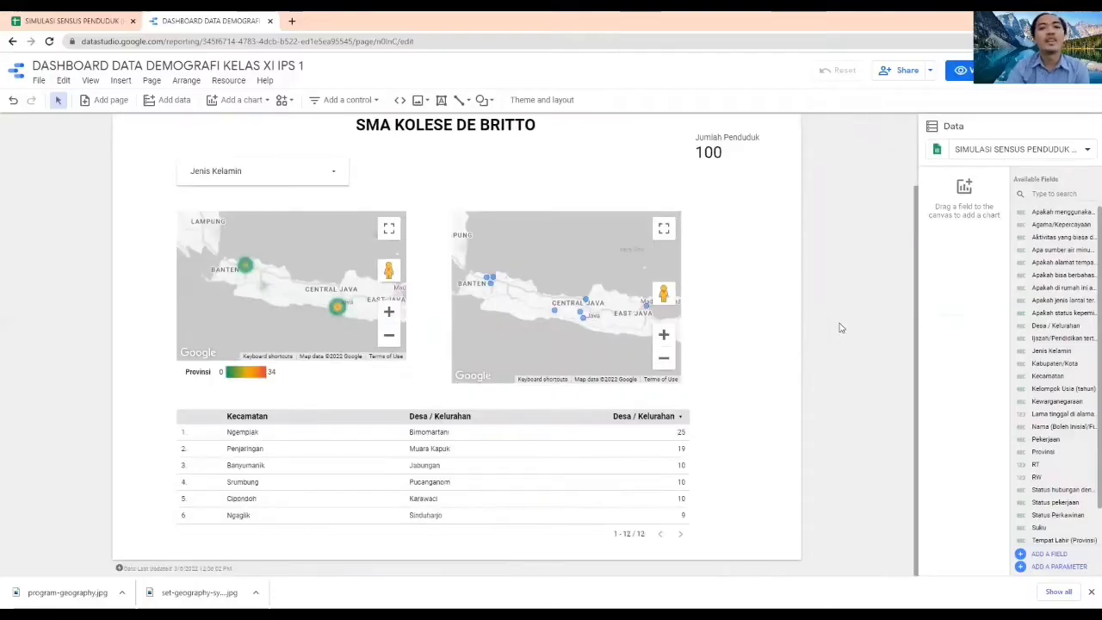
Set the current page's canvas height to 3000 px
scroll(841, 327, "up", 2)
left_click(186, 80)
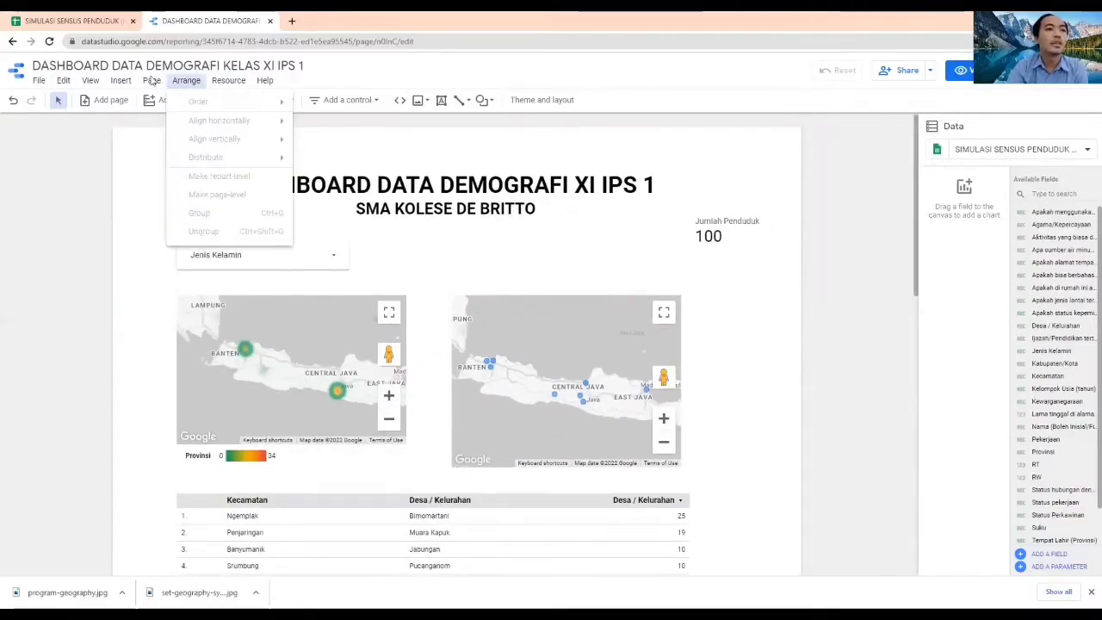
left_click(152, 80)
left_click(152, 81)
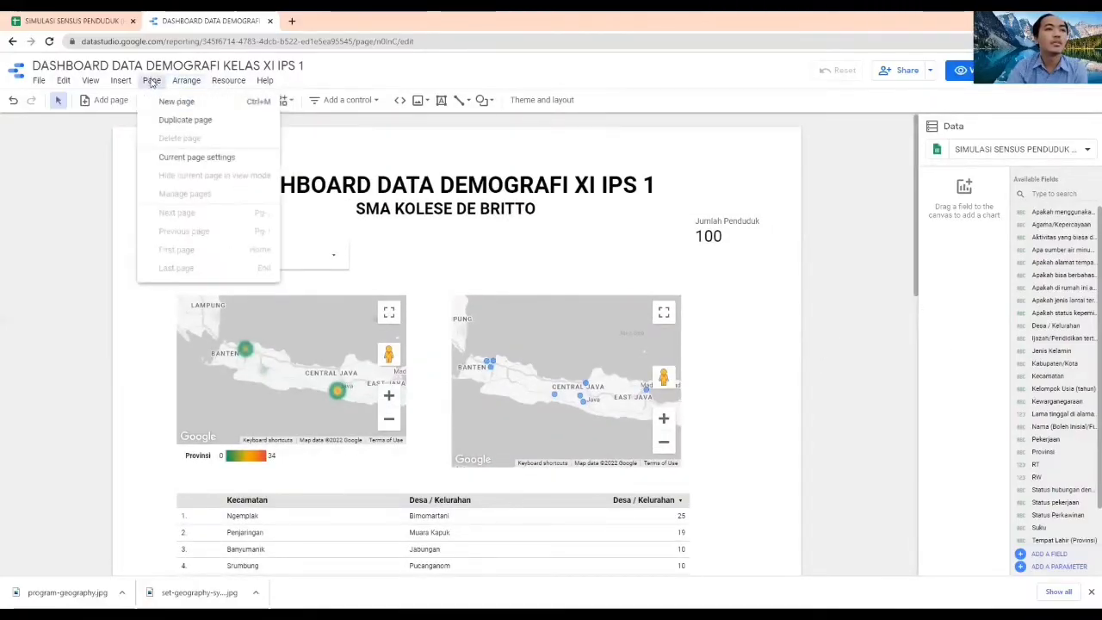
left_click(206, 158)
left_click(1055, 161)
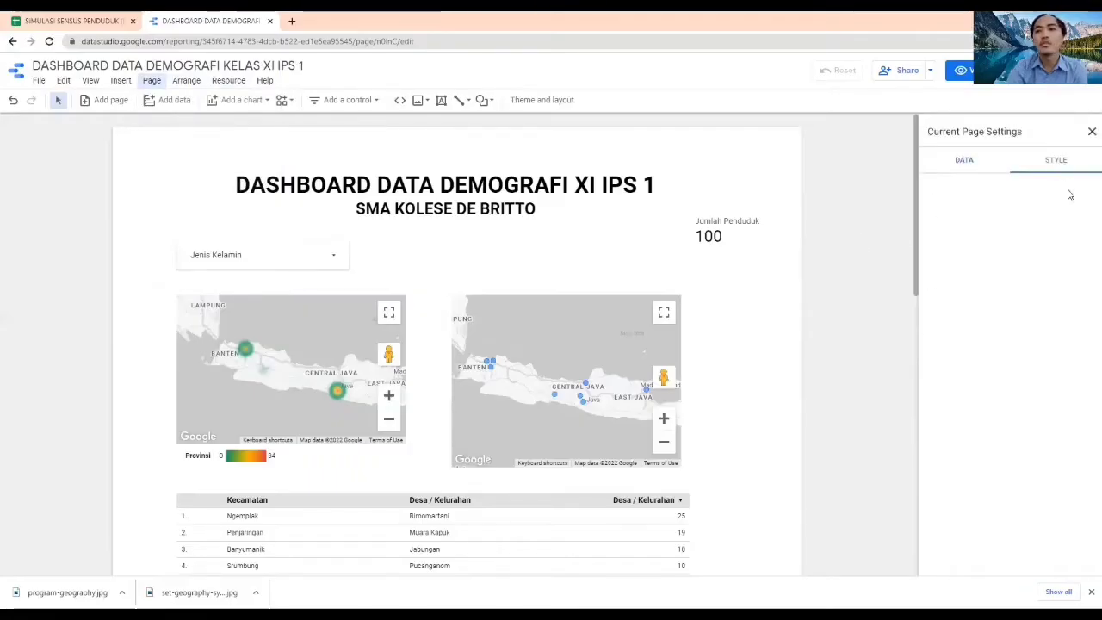
left_click_drag(1042, 301, 998, 301)
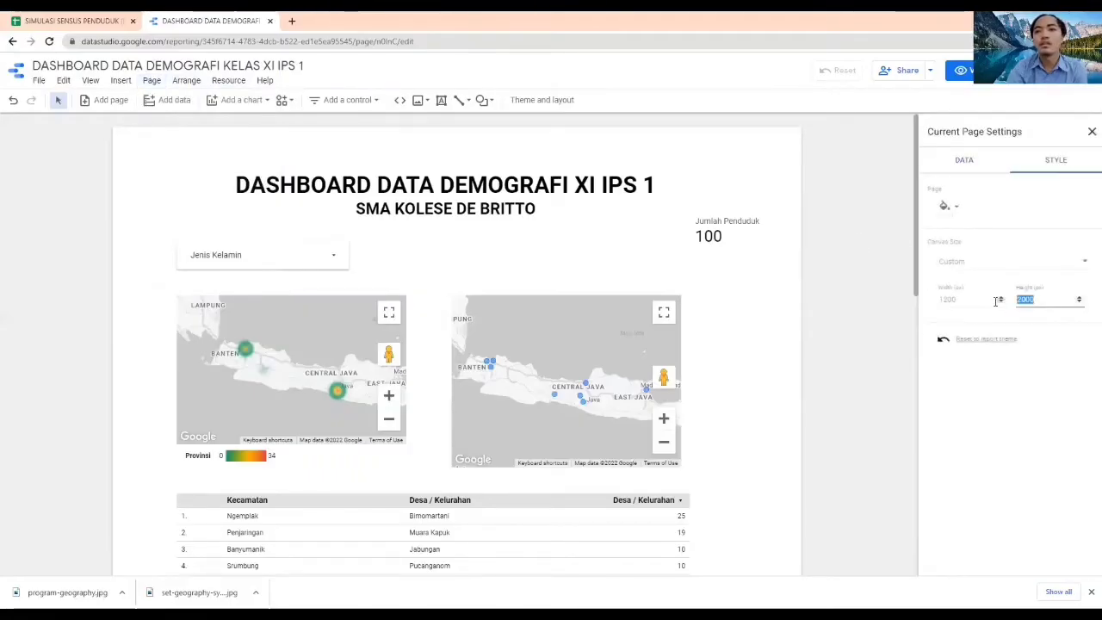
type("3000")
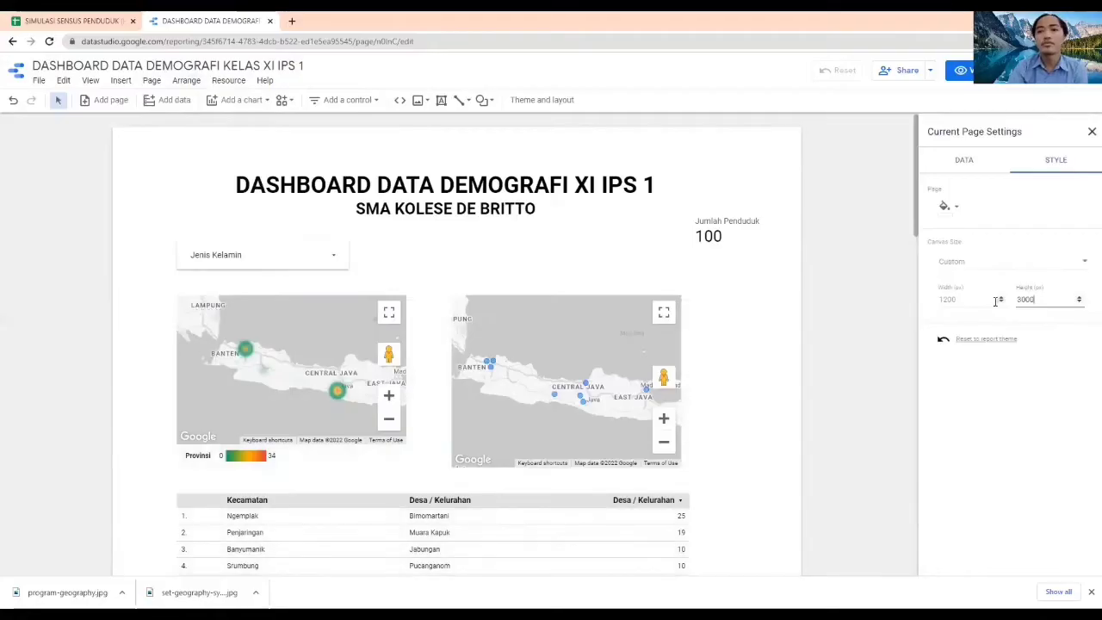
left_click(848, 371)
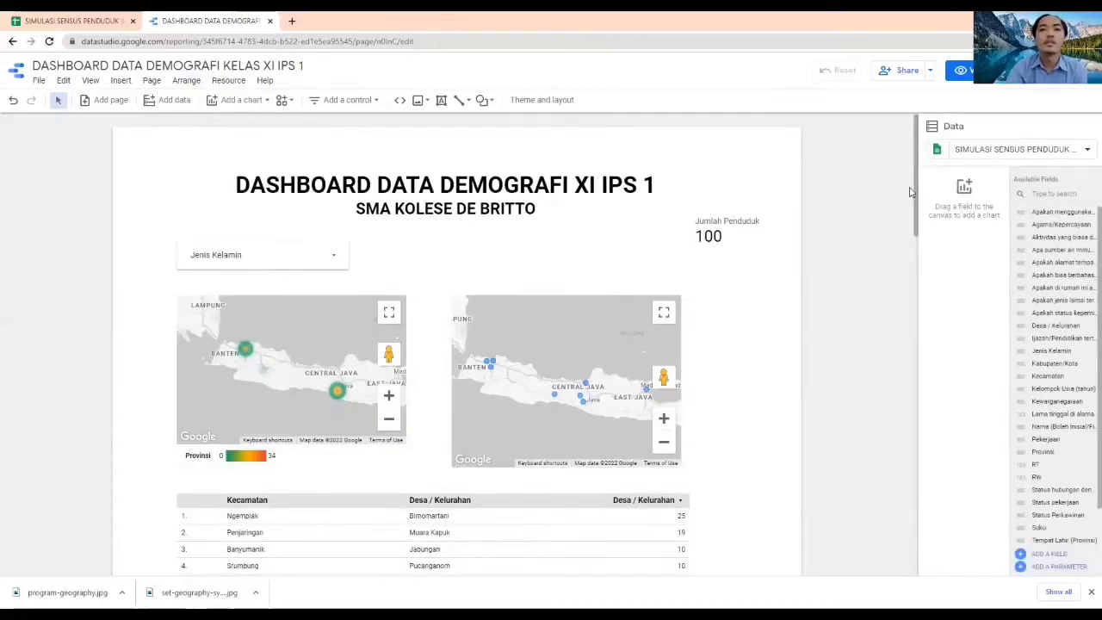
Add a pie chart below the table, aligned with the table's left edge
left_click_drag(917, 205, 922, 536)
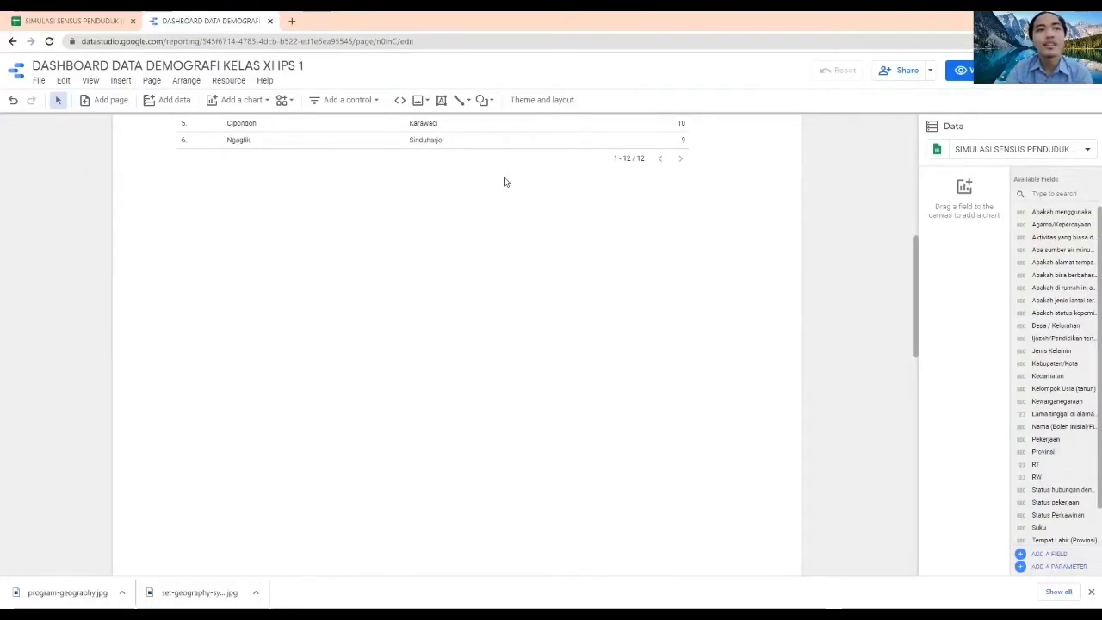
left_click(255, 101)
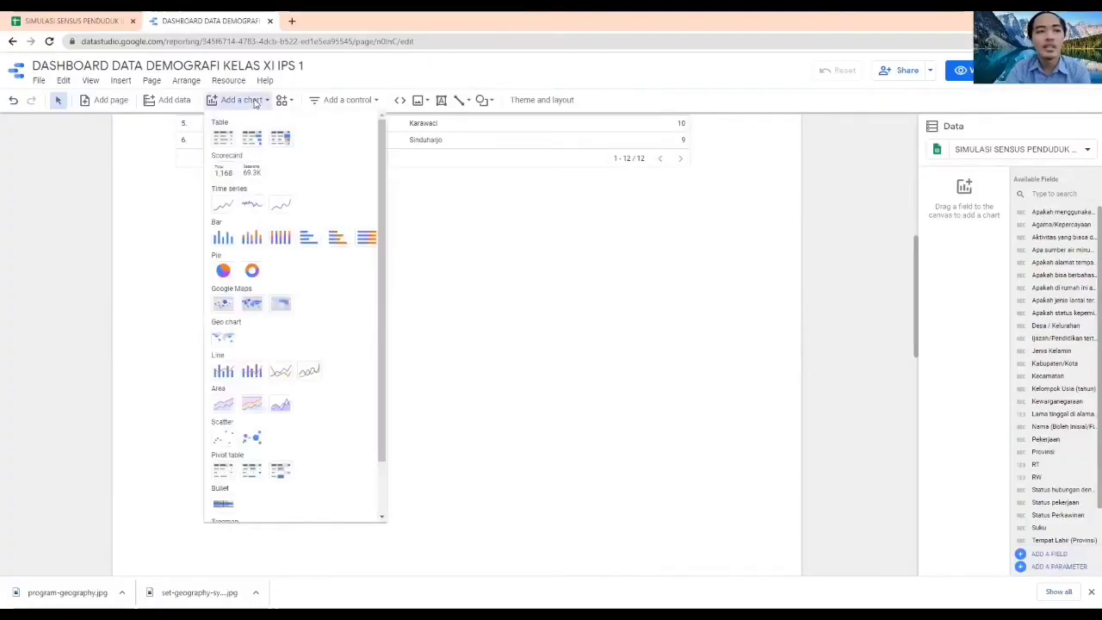
left_click(222, 273)
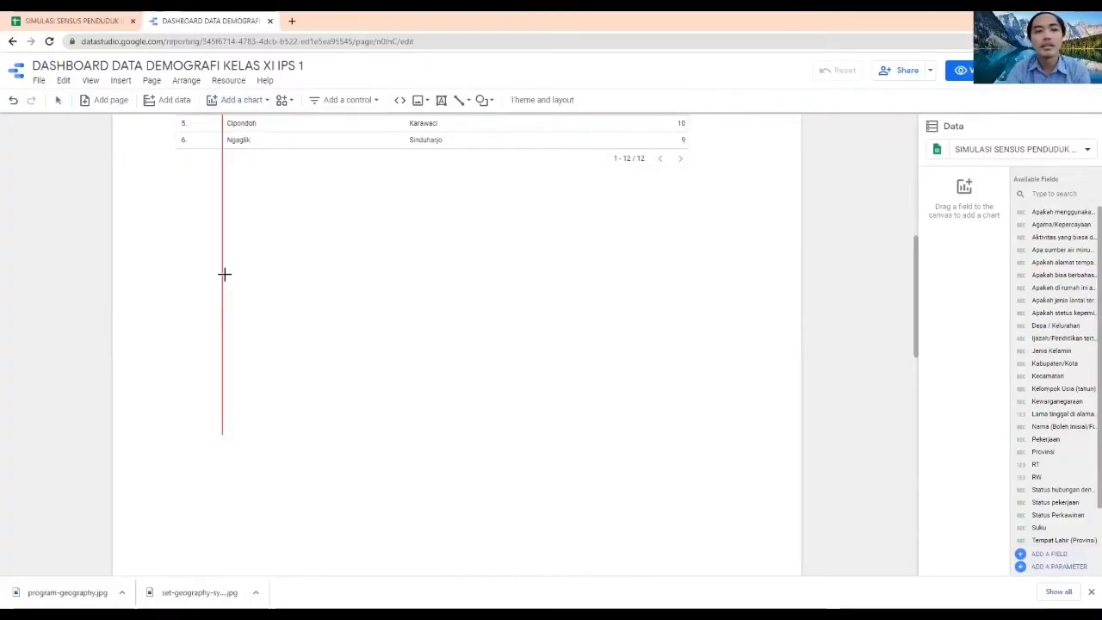
left_click(175, 194)
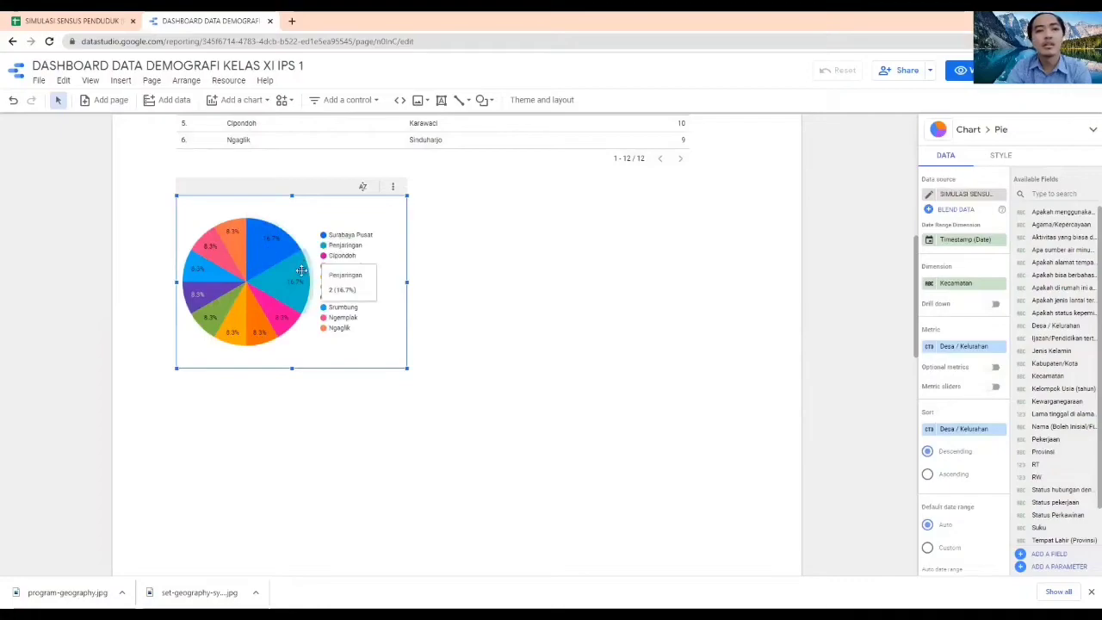
Set the pie chart's dimension to the Apakah status kepemilikan field and aggregate its Desa / Kelurahan metric by Count
left_click(957, 284)
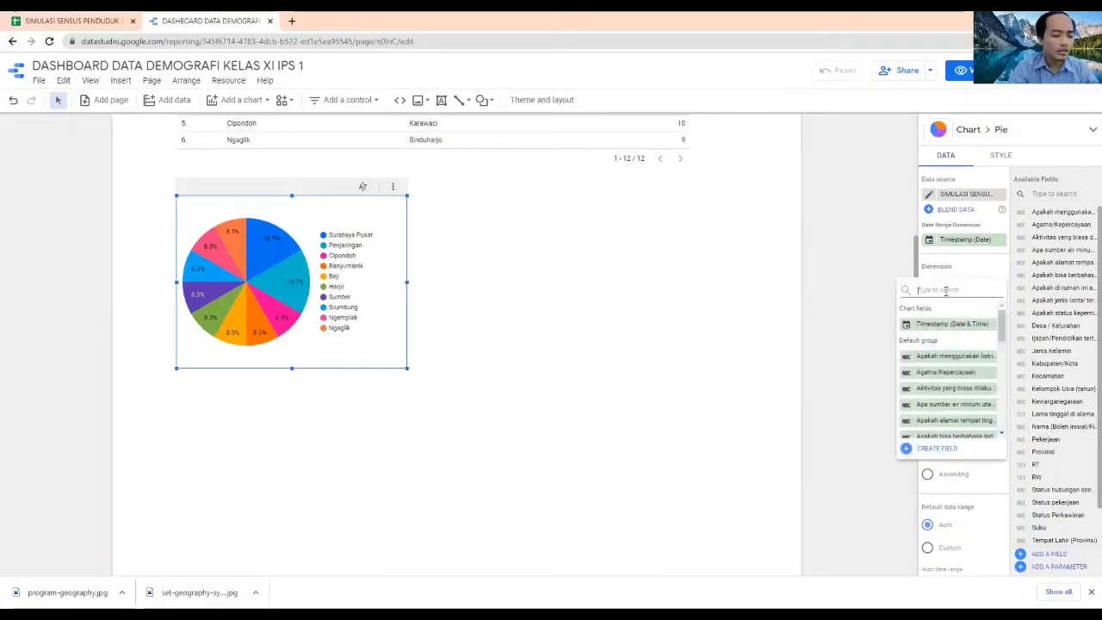
type("kepemili")
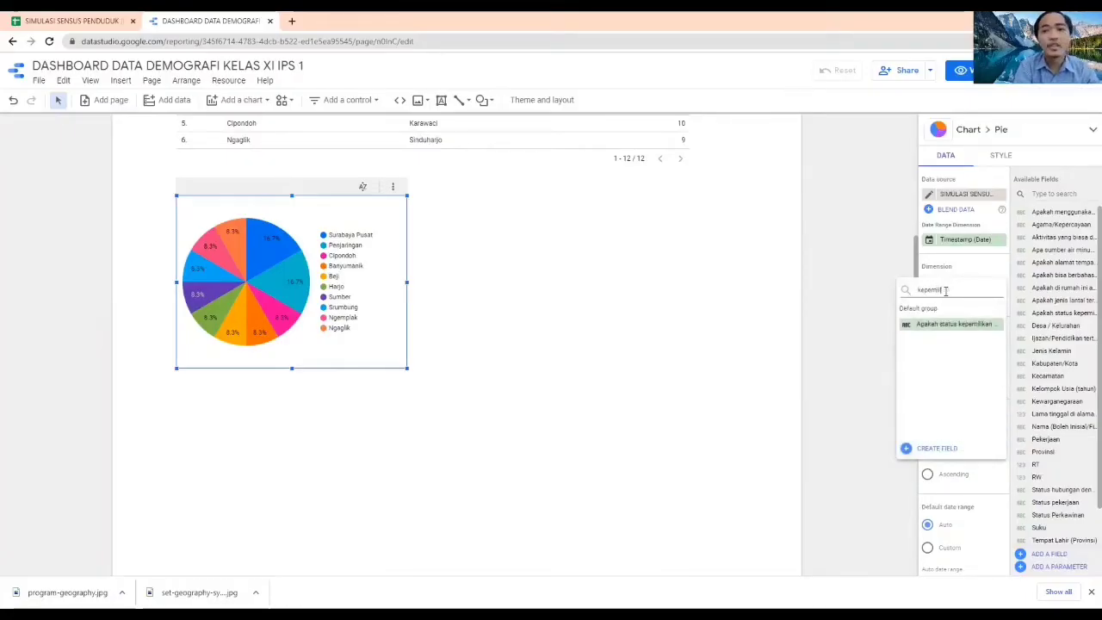
left_click(950, 323)
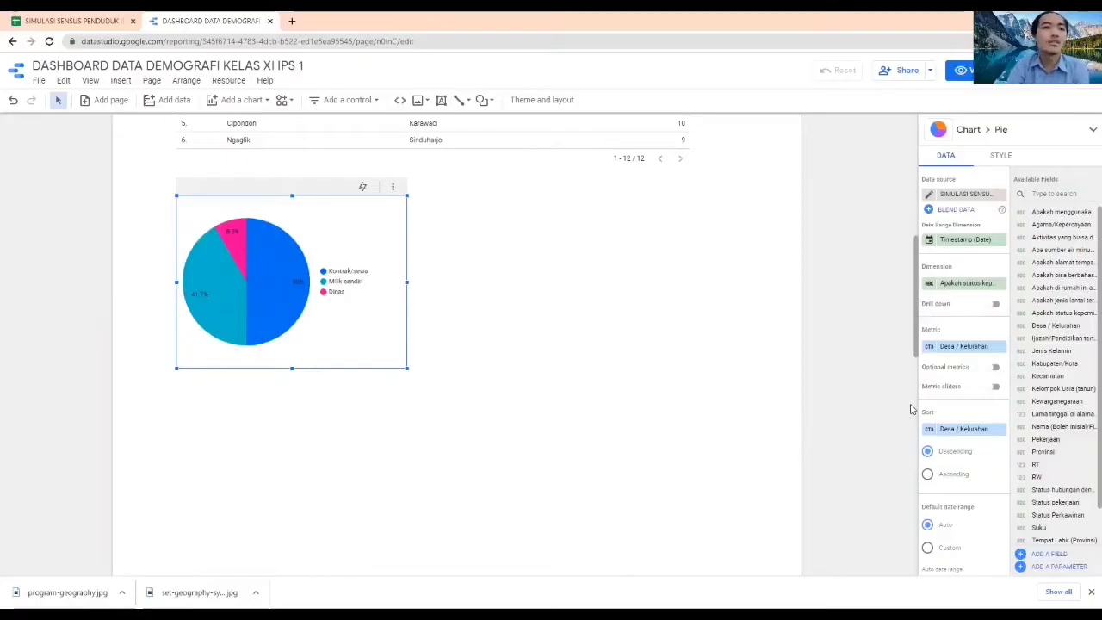
left_click(929, 347)
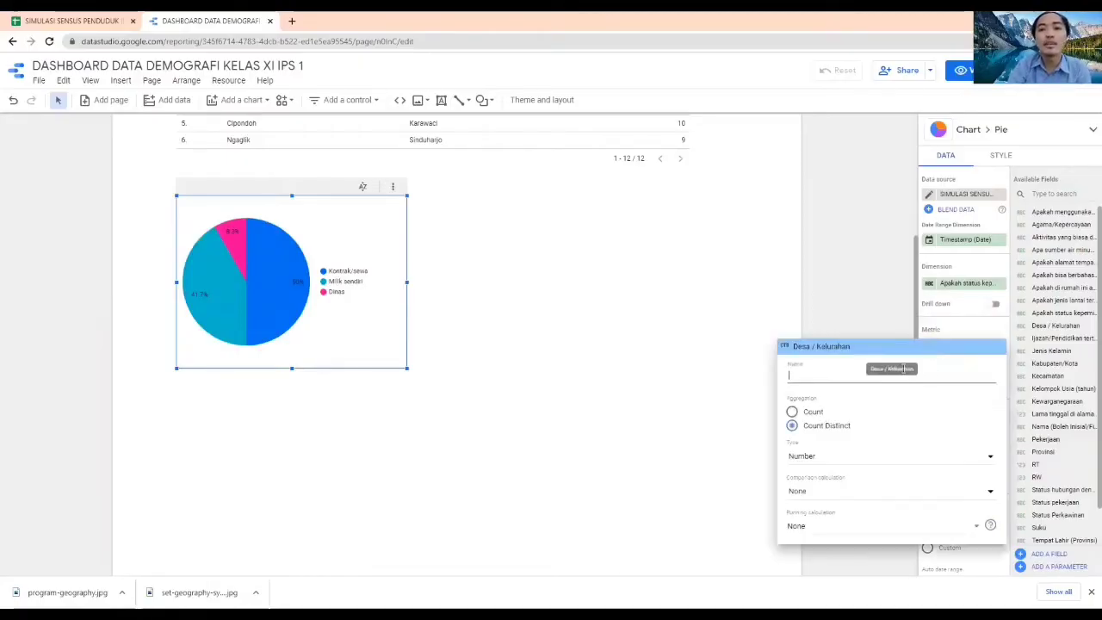
left_click(792, 411)
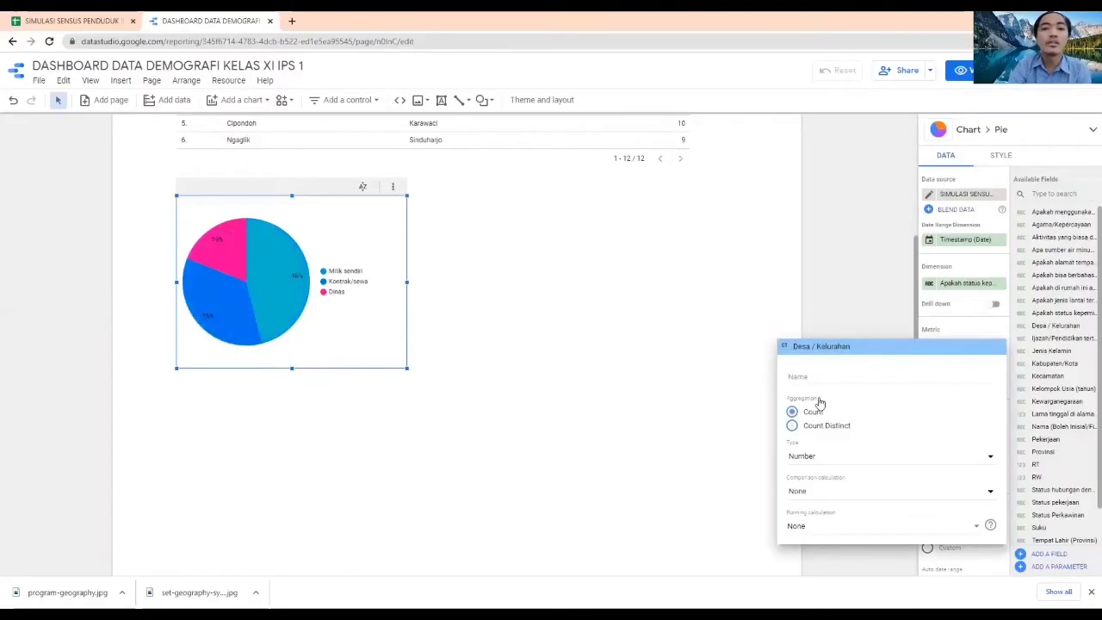
left_click(847, 279)
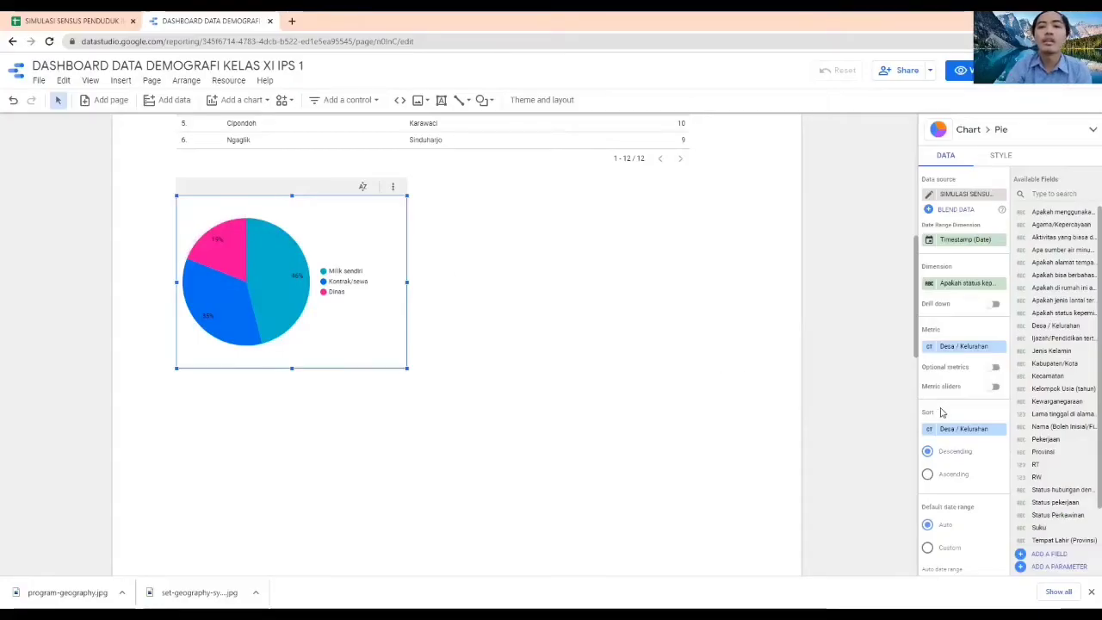
Try an ascending sort on the home ownership pie chart and restore the descending order
left_click(927, 475)
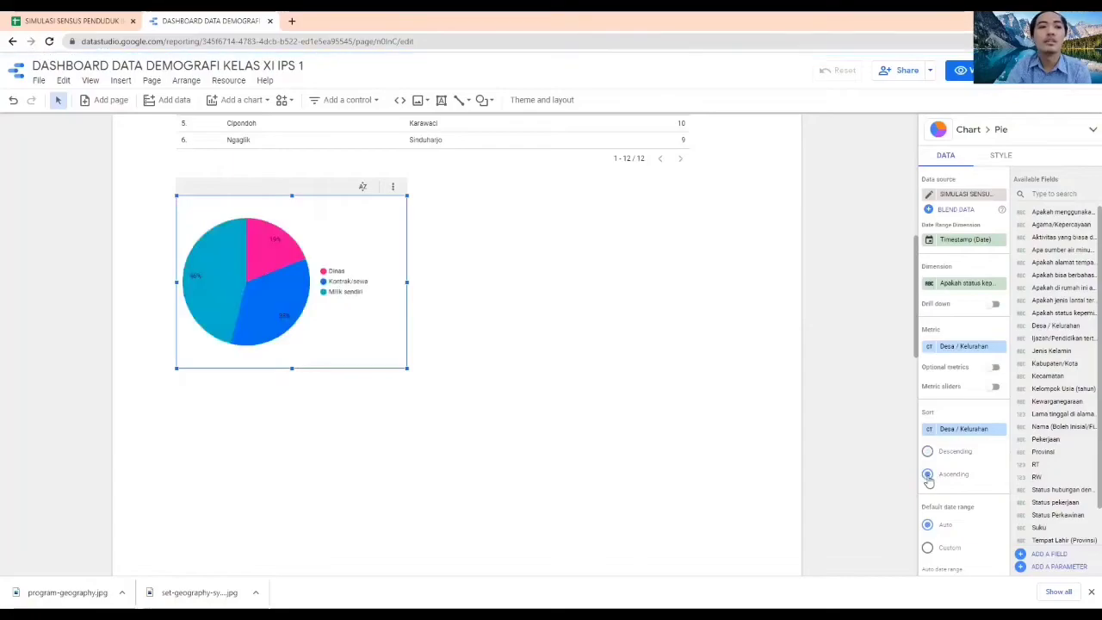
left_click(927, 451)
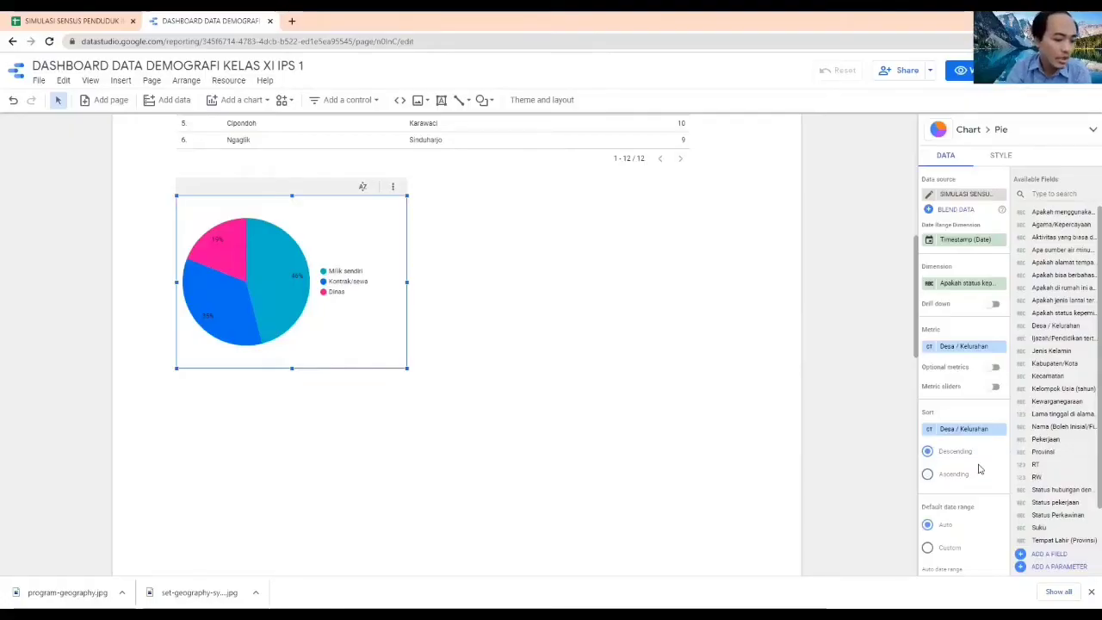
left_click(866, 380)
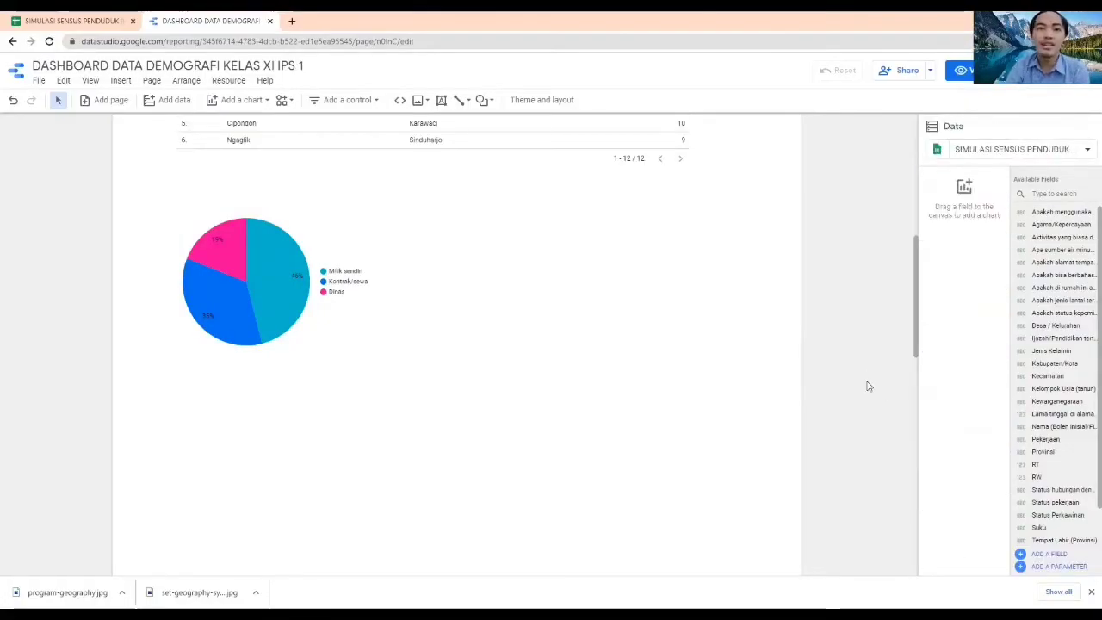
Add a second pie chart to the right of the home ownership pie chart, below the table
left_click(238, 100)
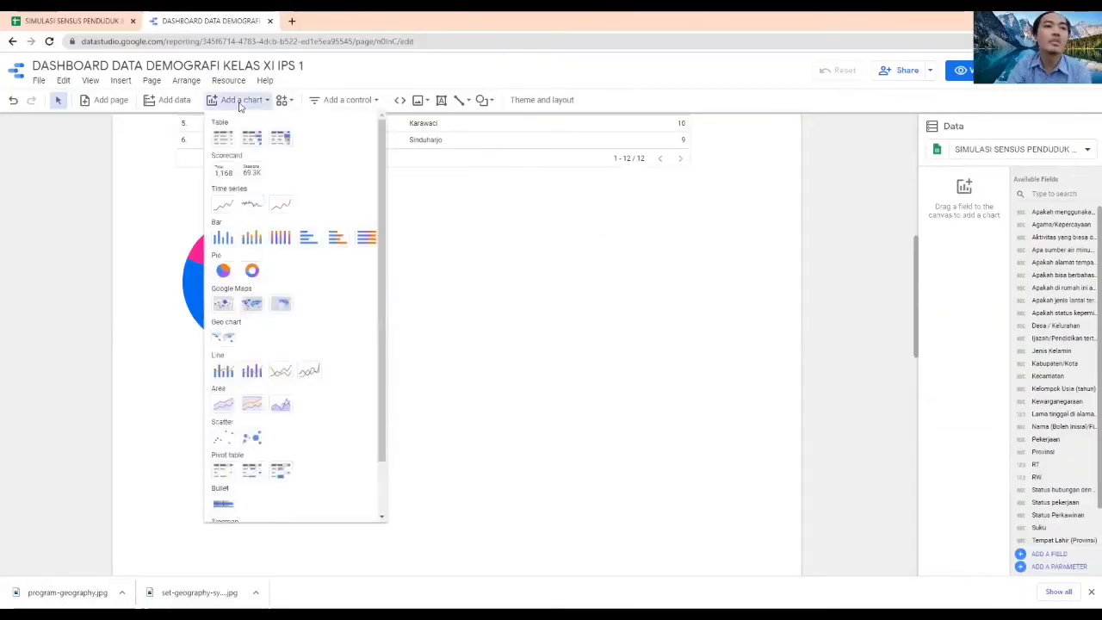
left_click(223, 272)
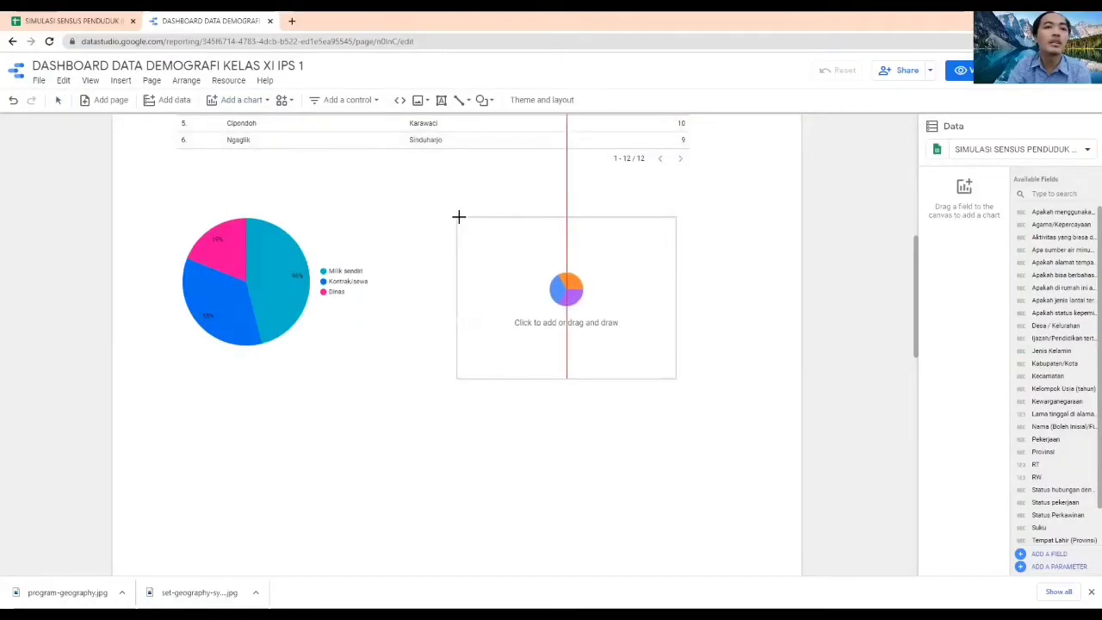
left_click(458, 217)
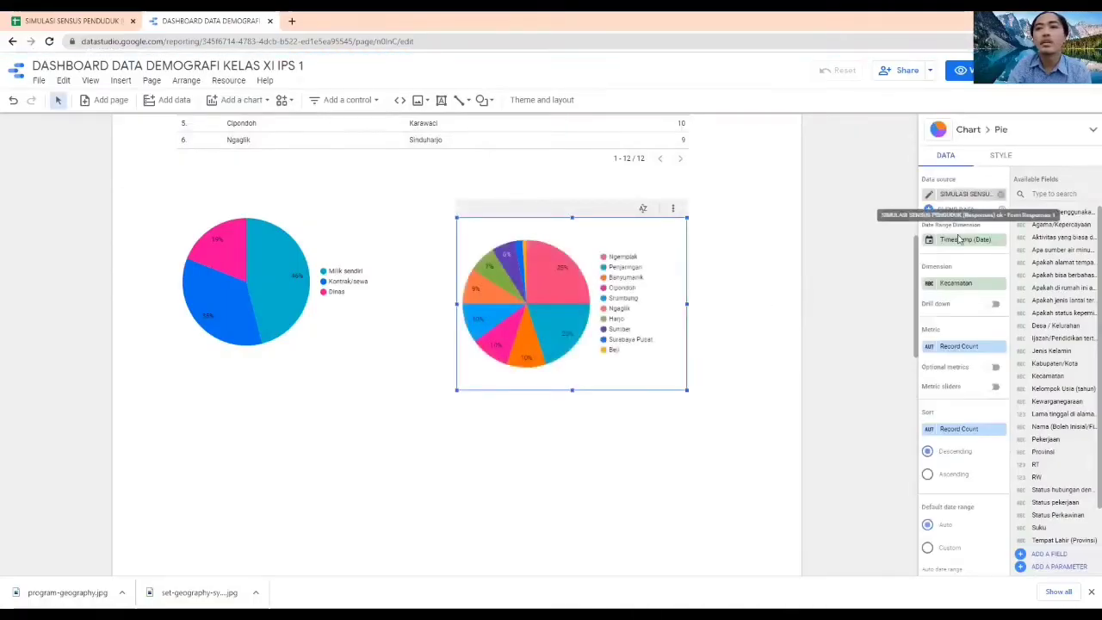
Set the second pie chart's dimension to the Apakah menggunakan listrik field and nudge the chart slightly upward
left_click(963, 286)
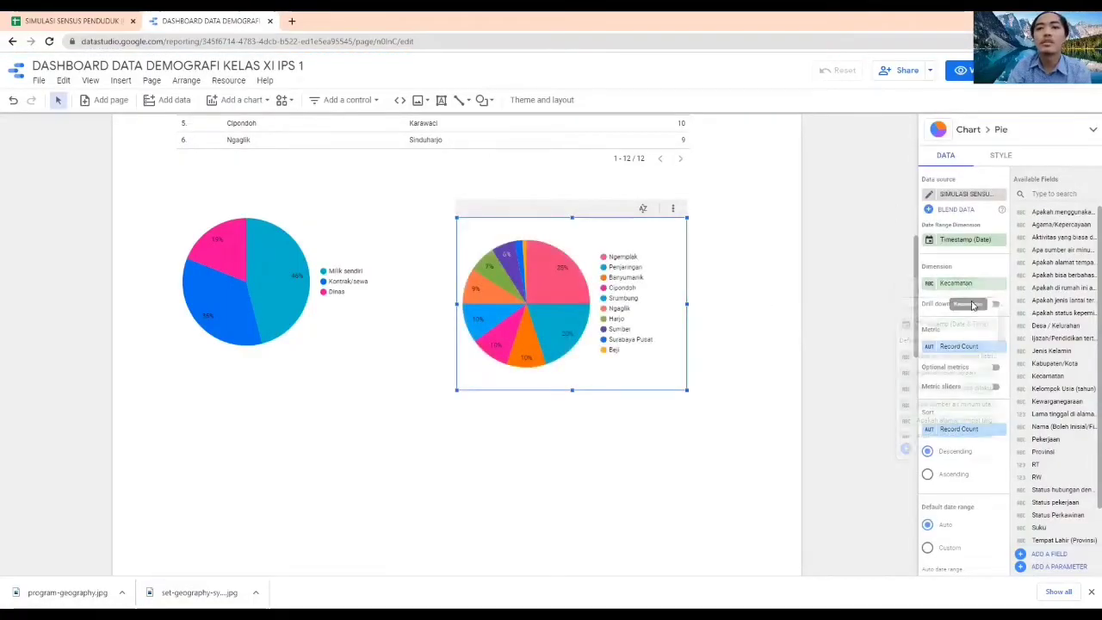
type("listrik")
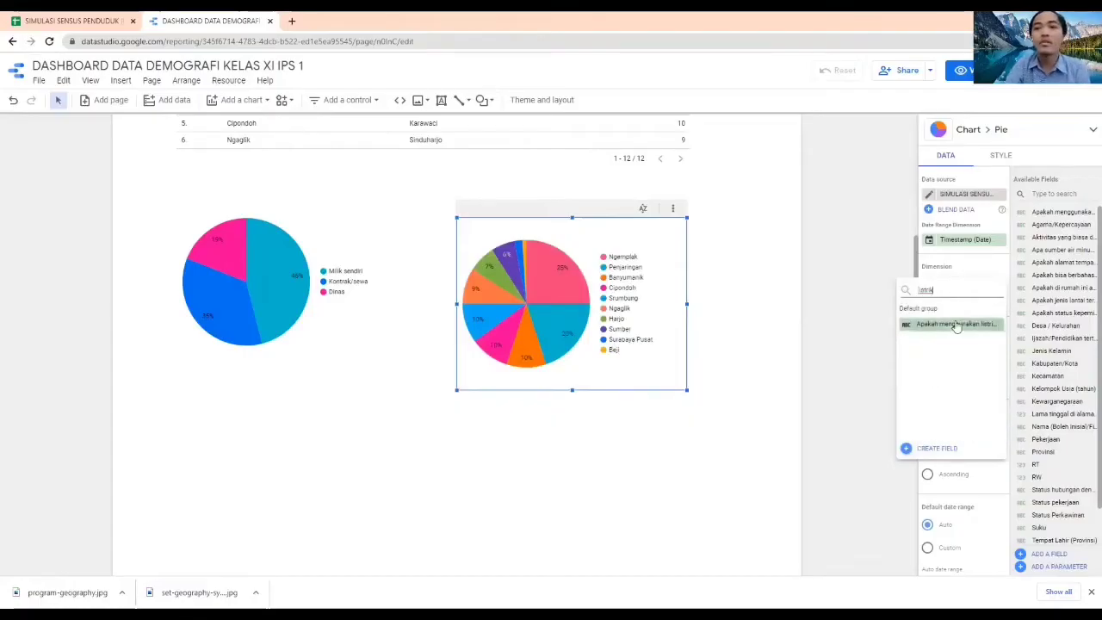
left_click(955, 323)
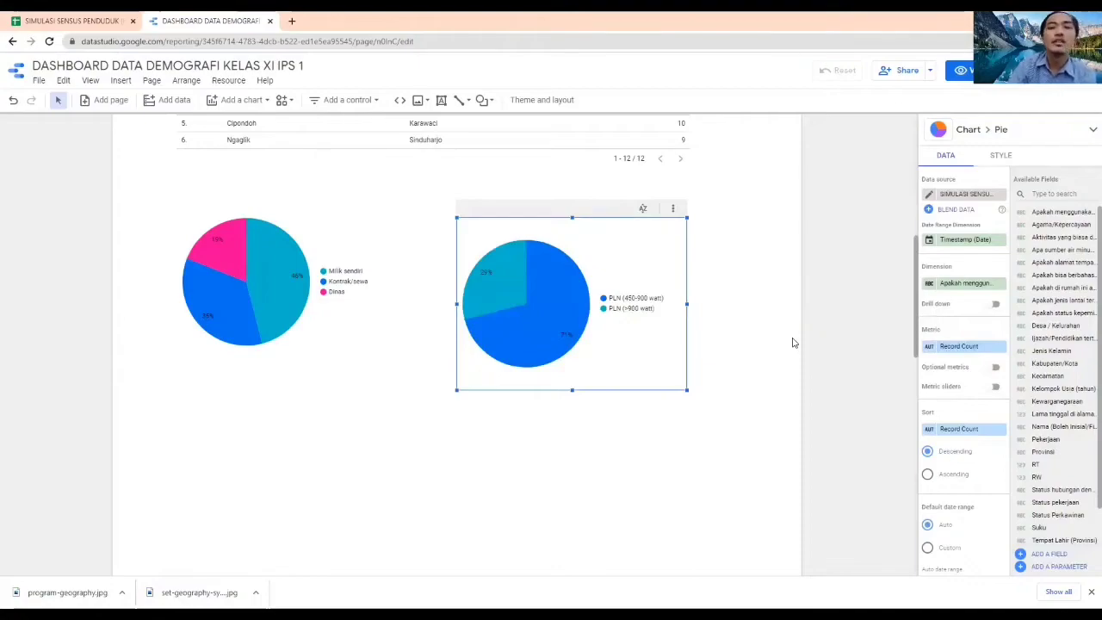
left_click(928, 348)
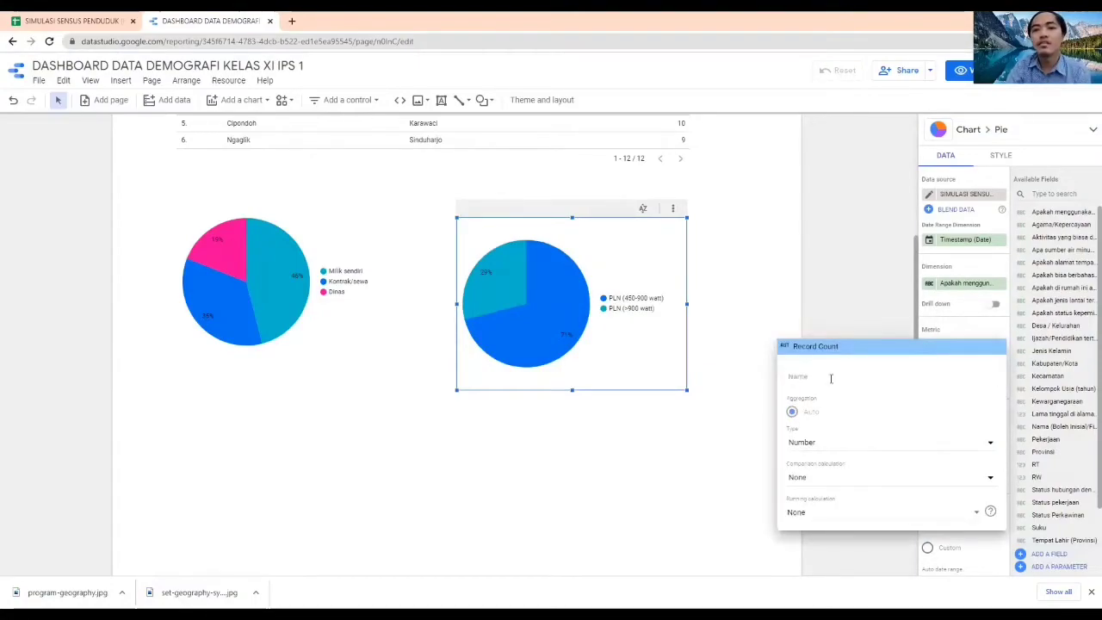
left_click(848, 303)
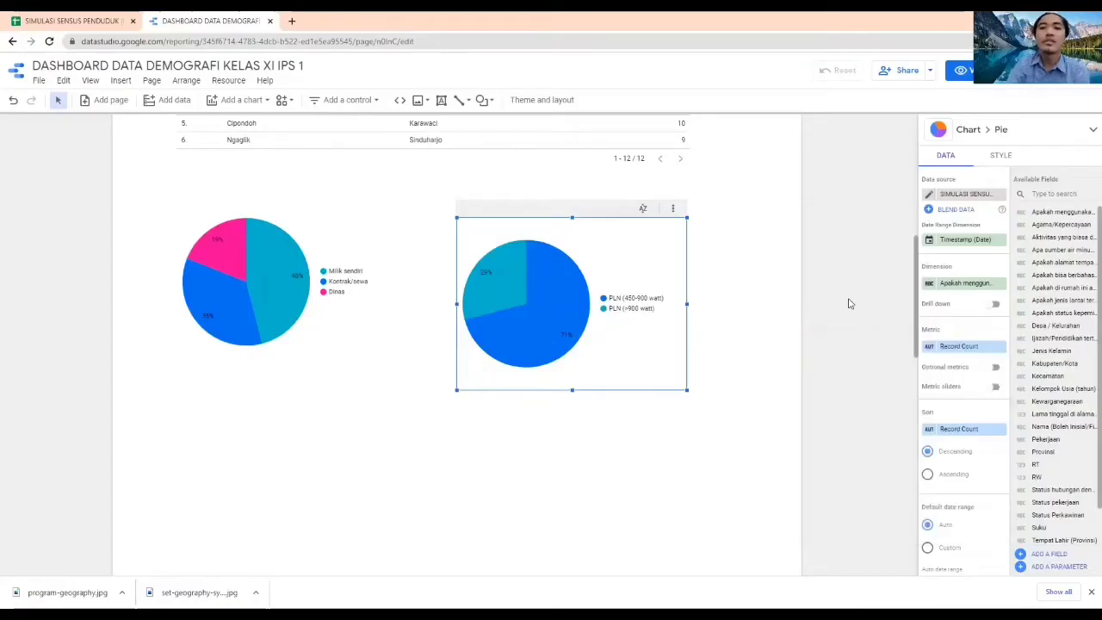
left_click(852, 313)
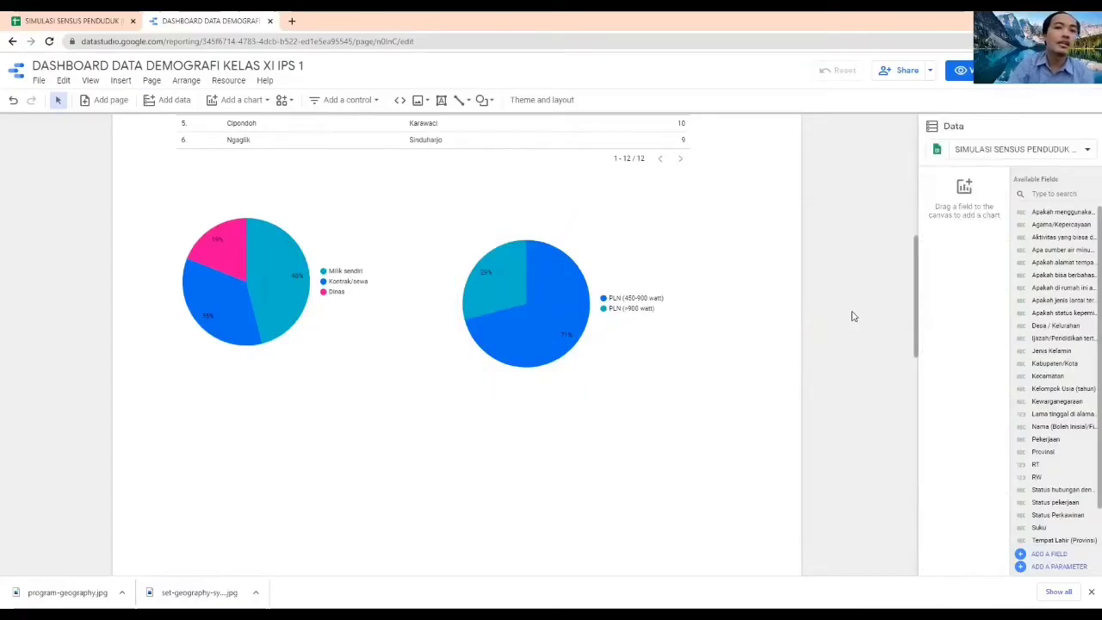
mouse_move(560, 280)
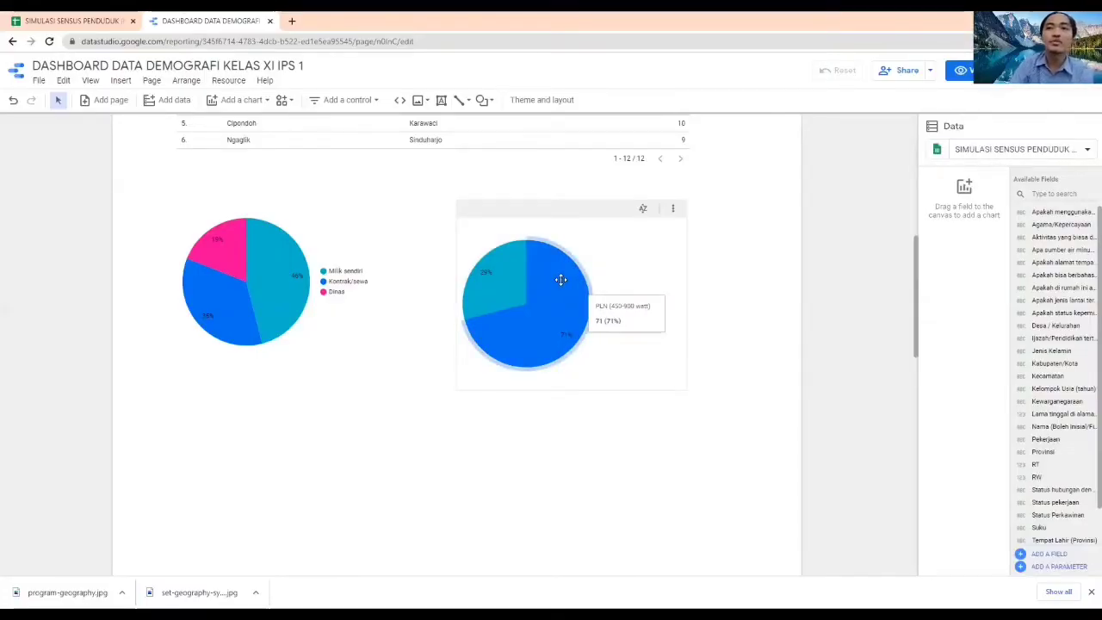
mouse_move(497, 283)
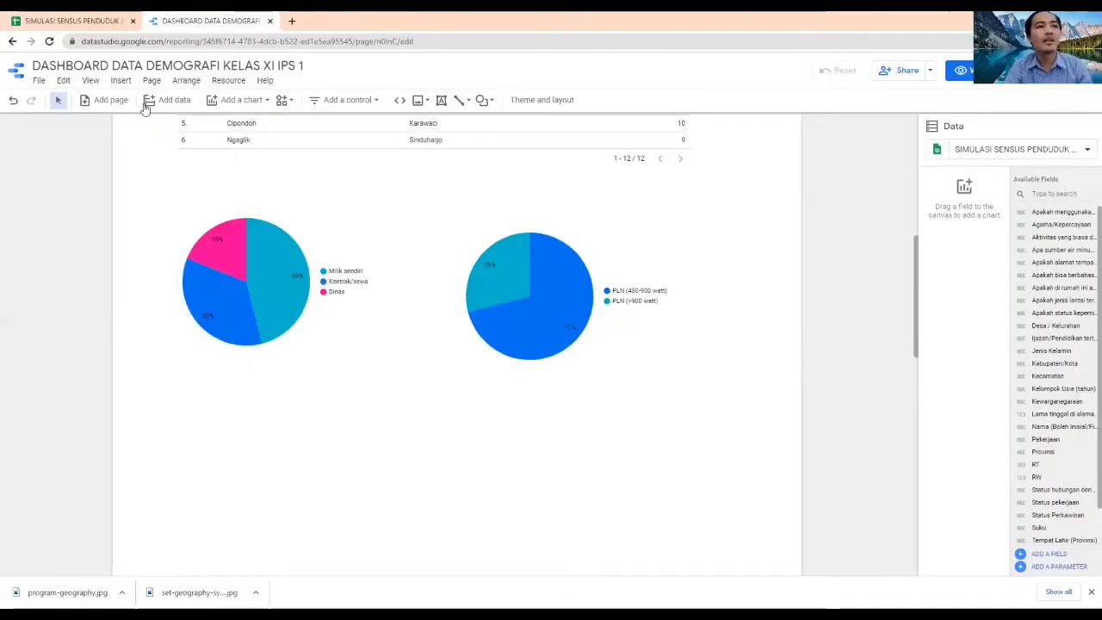
Insert a text box along the upper edge of the home ownership pie chart with the title Kepemilikan Rumah
left_click(121, 81)
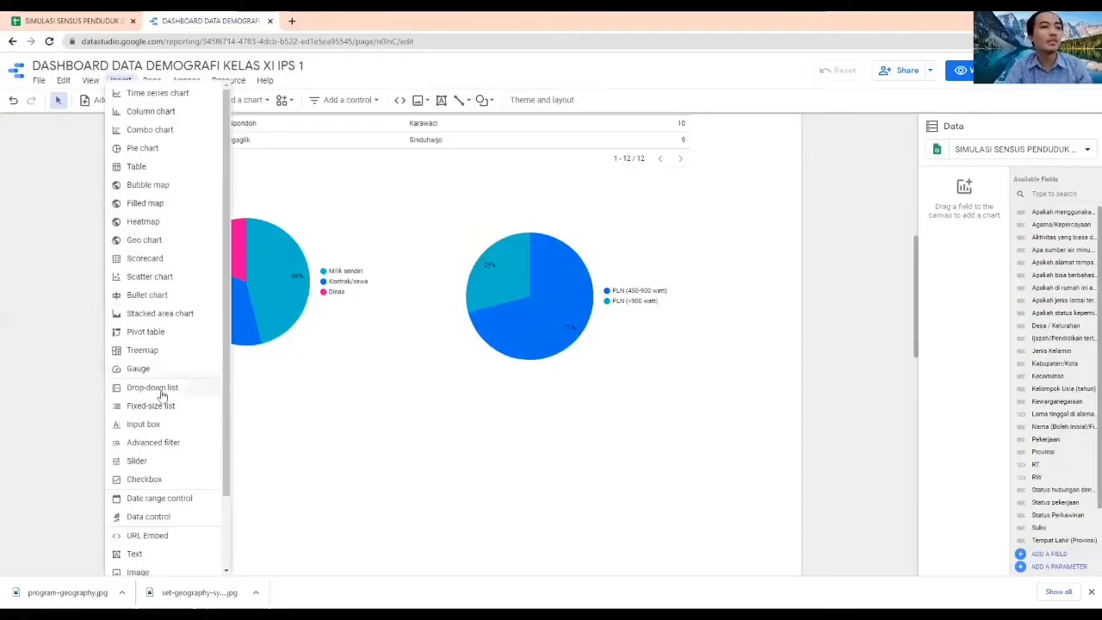
scroll(170, 448, "down", 1)
scroll(171, 456, "down", 2)
left_click(153, 465)
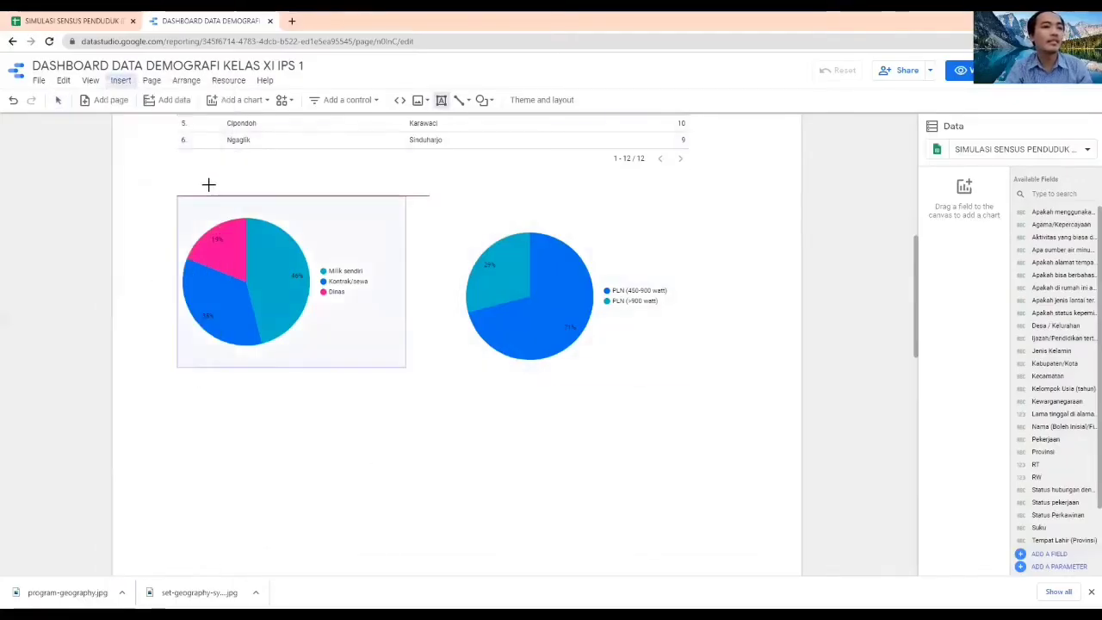
left_click(189, 200)
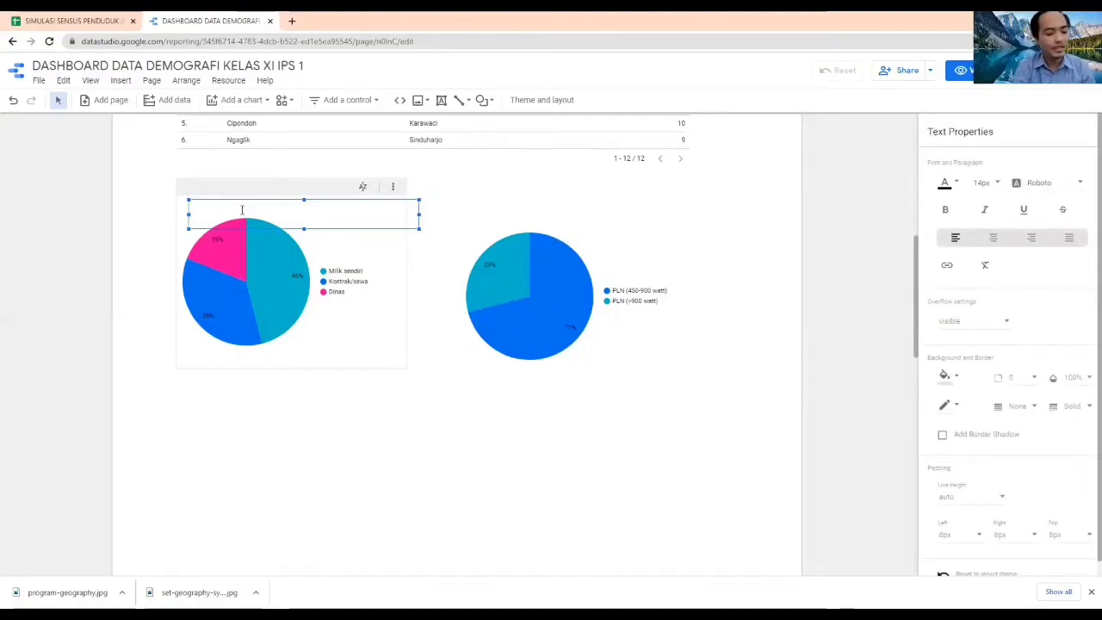
type("Kepemilikan")
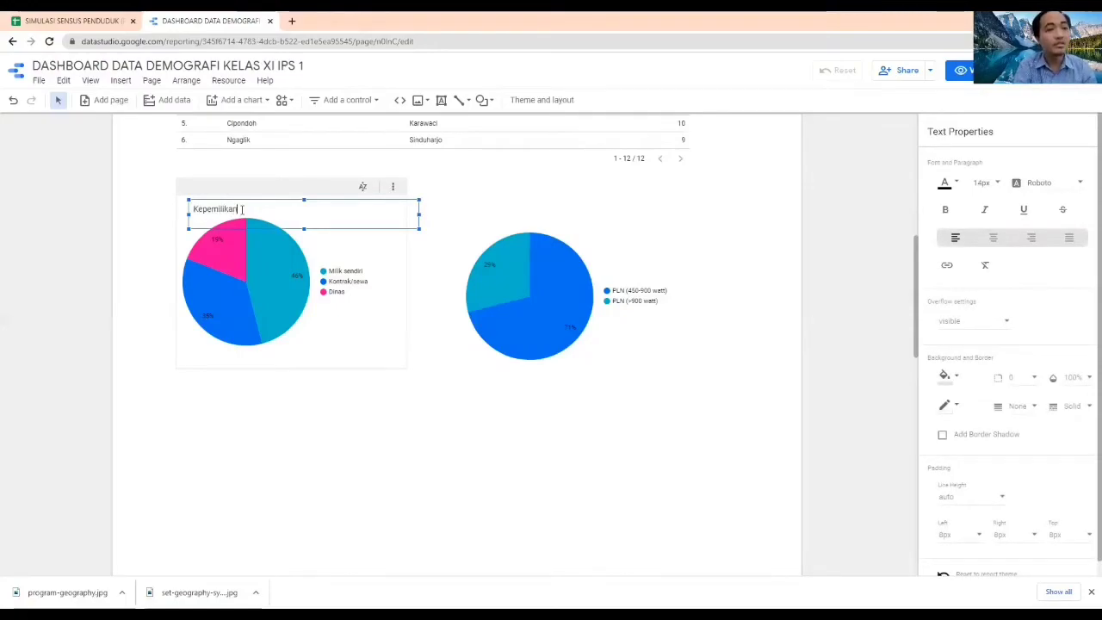
type(" Rumah")
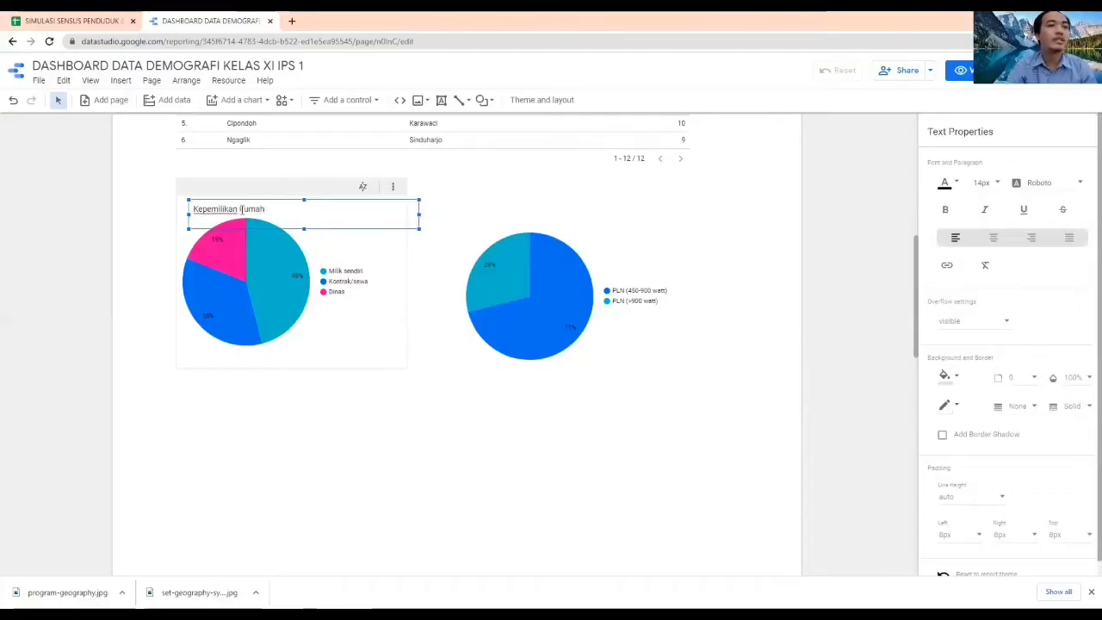
Narrow the Kepemilikan Rumah text box to fit its text and shift the home ownership pie chart slightly down and right
left_click_drag(419, 214, 247, 193)
left_click(248, 195)
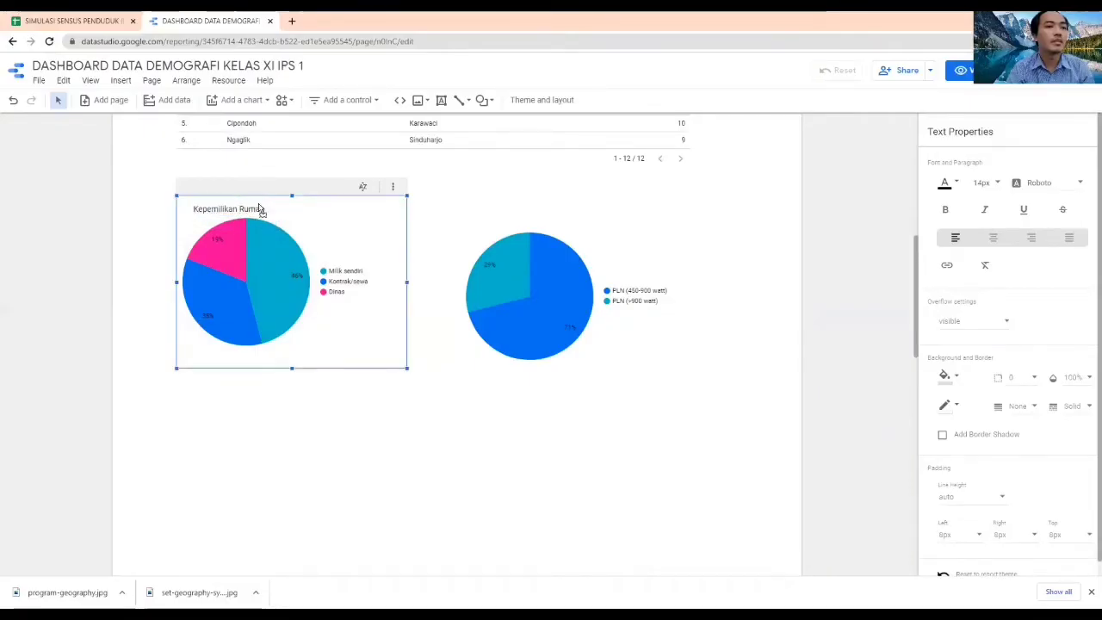
left_click(428, 430)
left_click(541, 271)
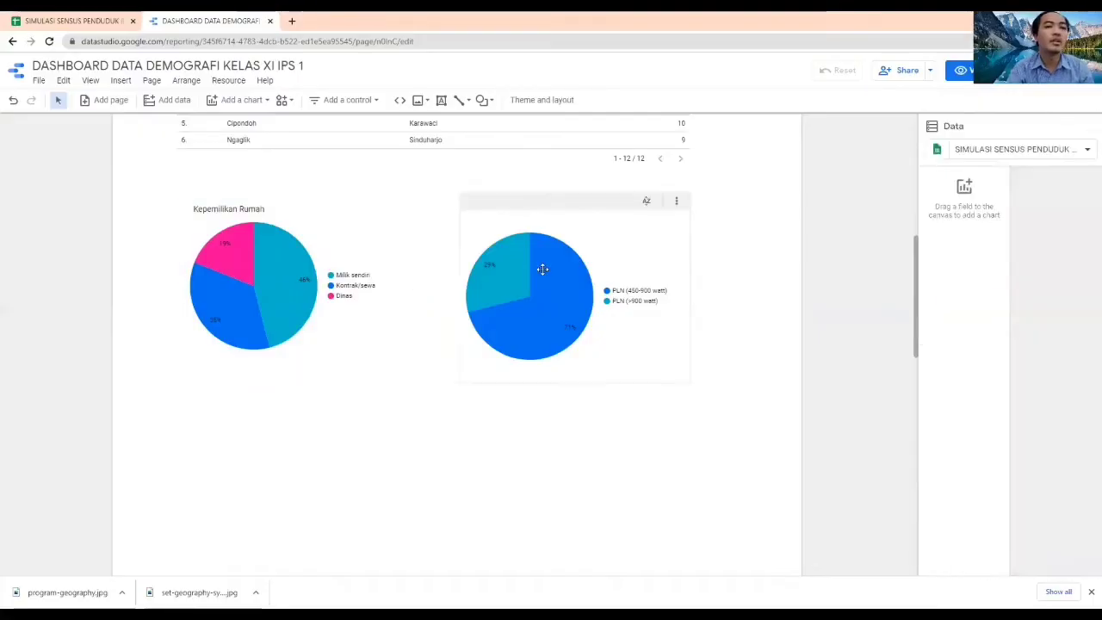
Duplicate the Kepemilikan Rumah title and place the copy above the electricity pie chart
left_click(256, 207)
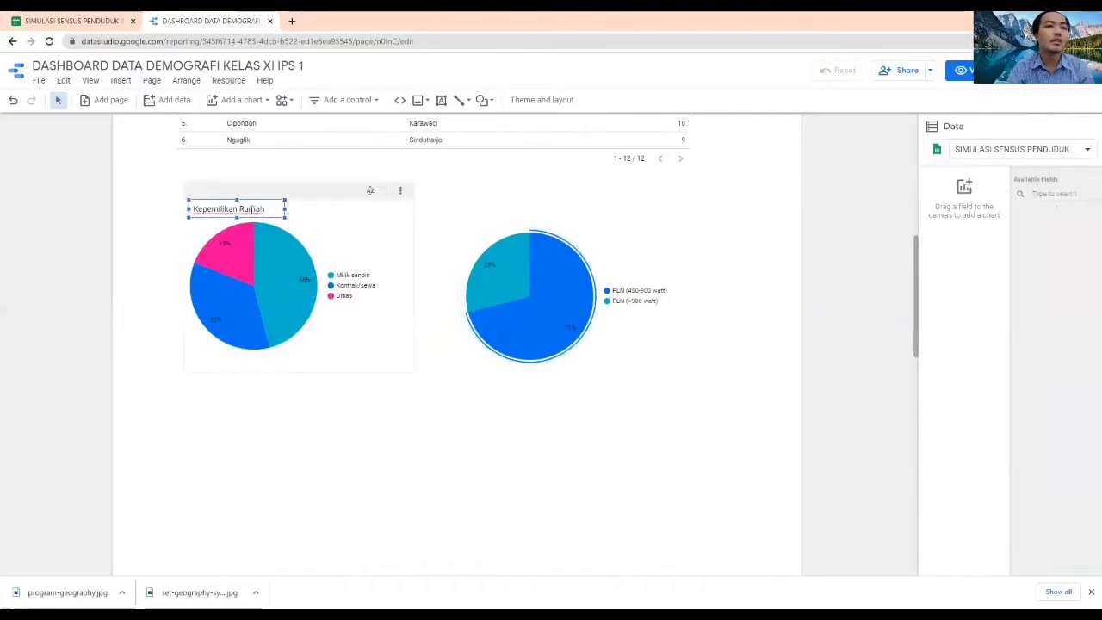
left_click(258, 199)
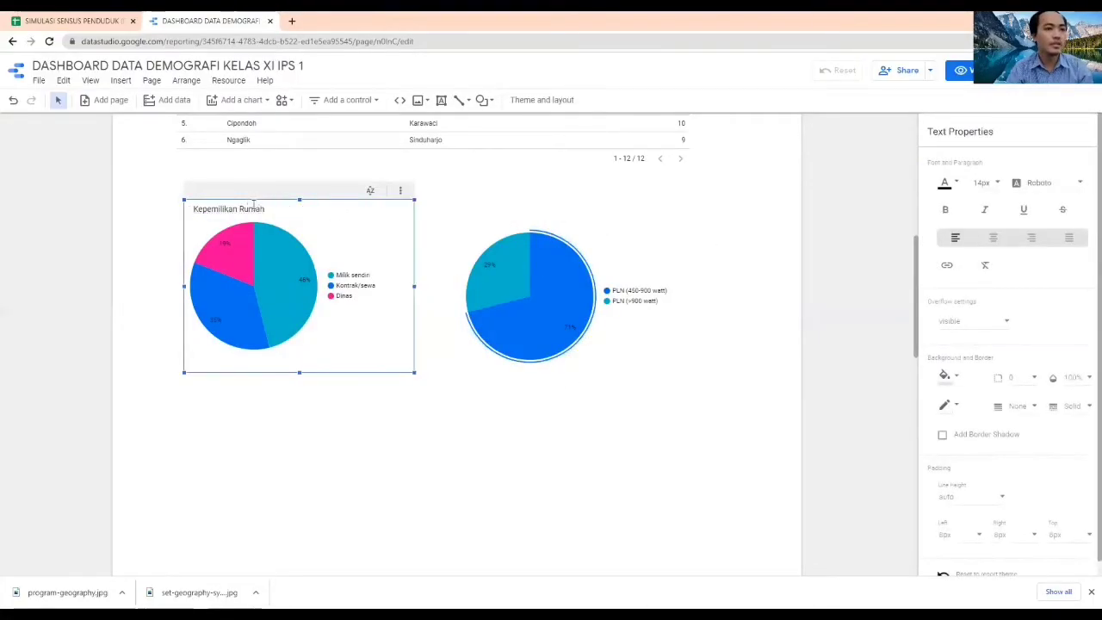
left_click(254, 208)
key("ctrl+c")
key("ctrl+v")
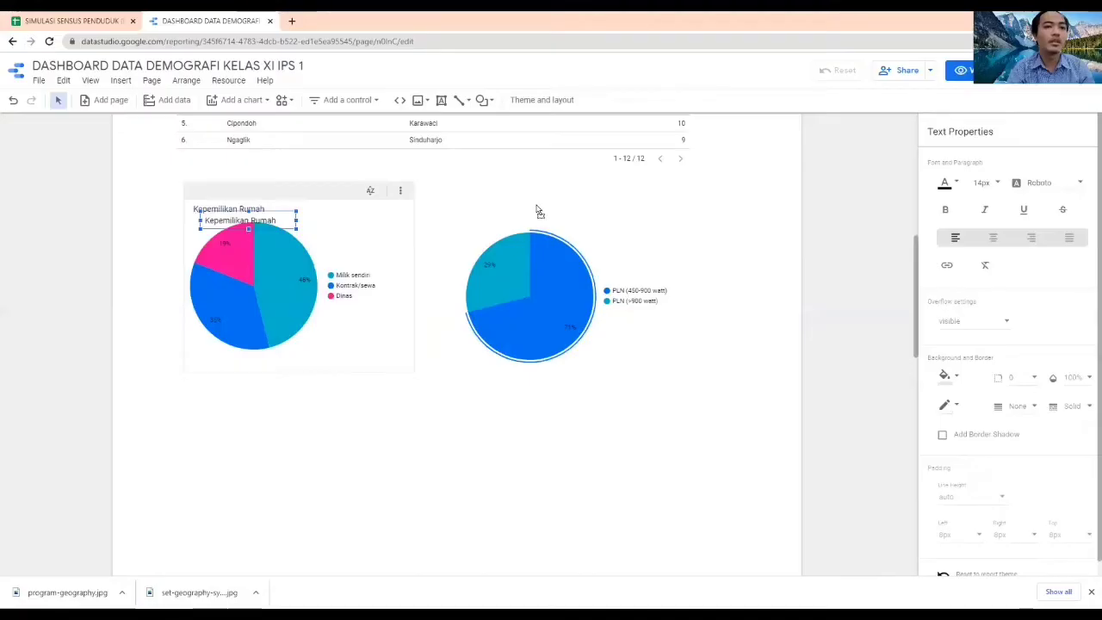
left_click_drag(280, 223, 540, 212)
Replace the text of the title copy above the electricity pie chart with Listrik
double_click(531, 211)
key("ctrl+a")
type("Lis")
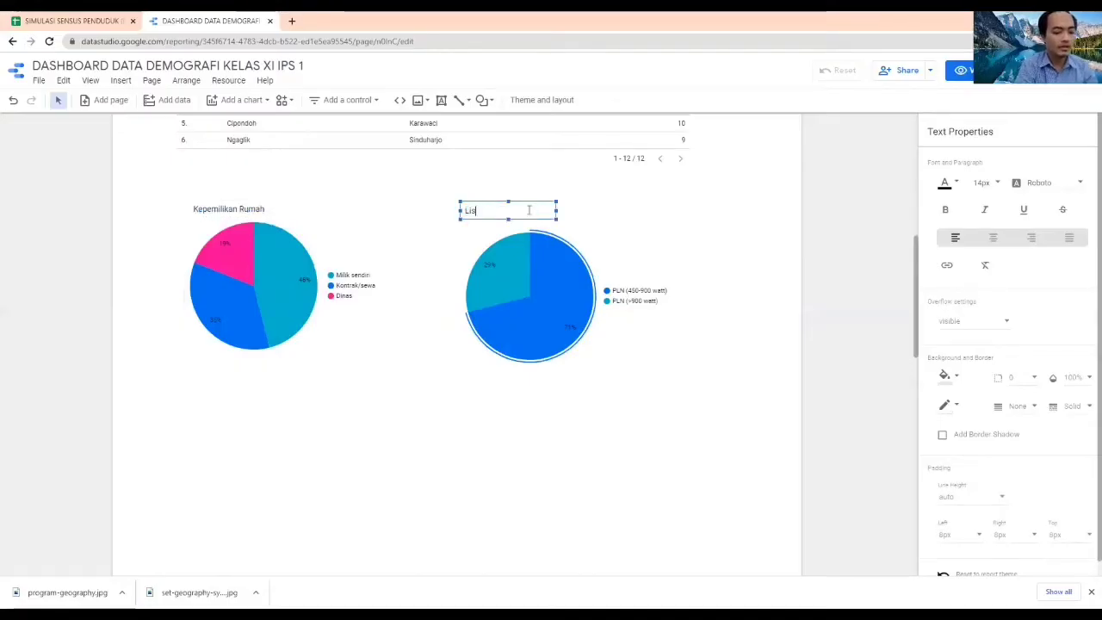
type("trik")
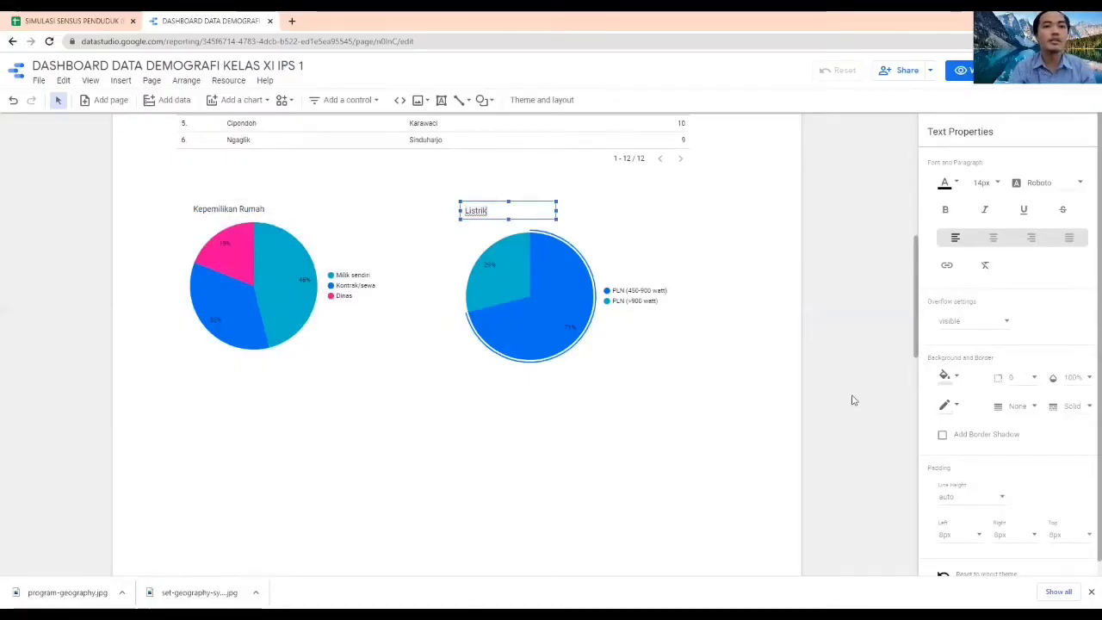
left_click(852, 391)
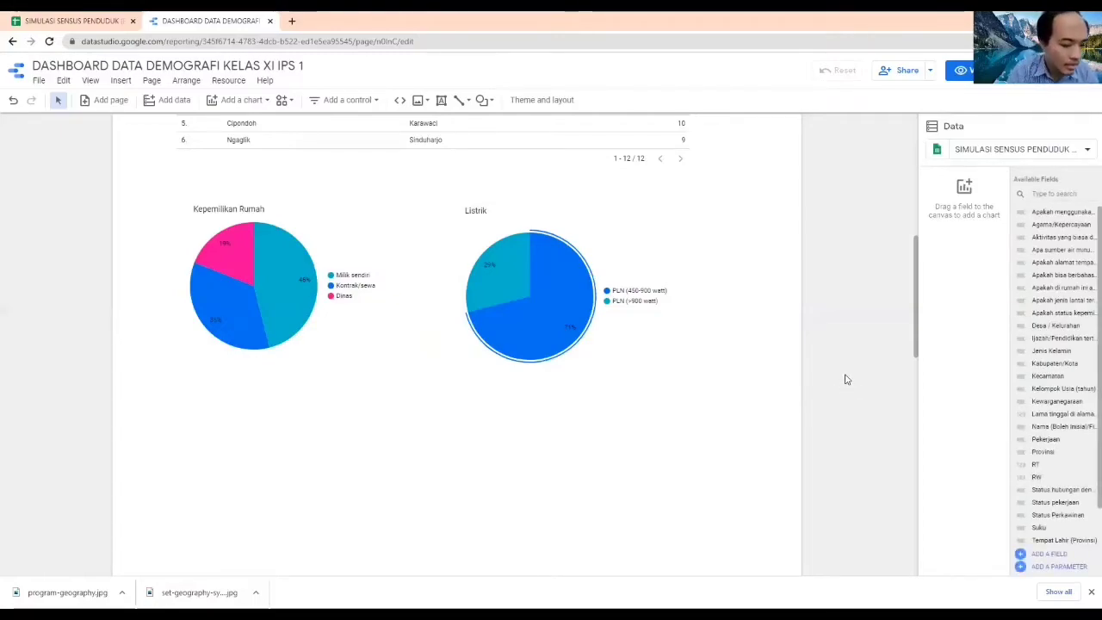
Add a pie chart below the home ownership pie chart and set its dimension to the Apa sumber air minum field
left_click(240, 100)
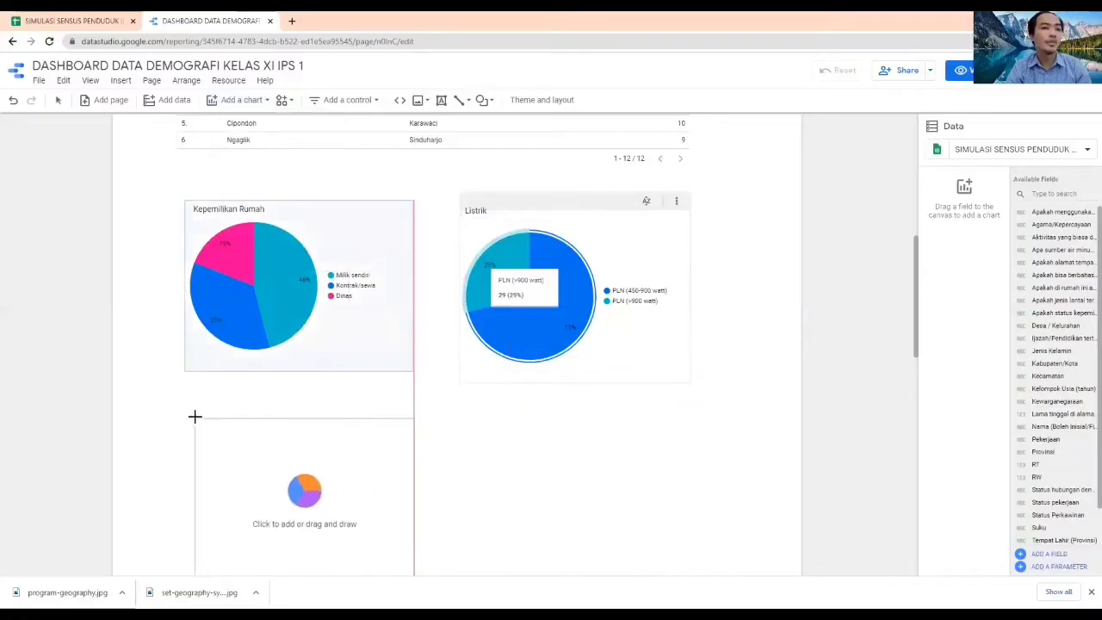
left_click(190, 415)
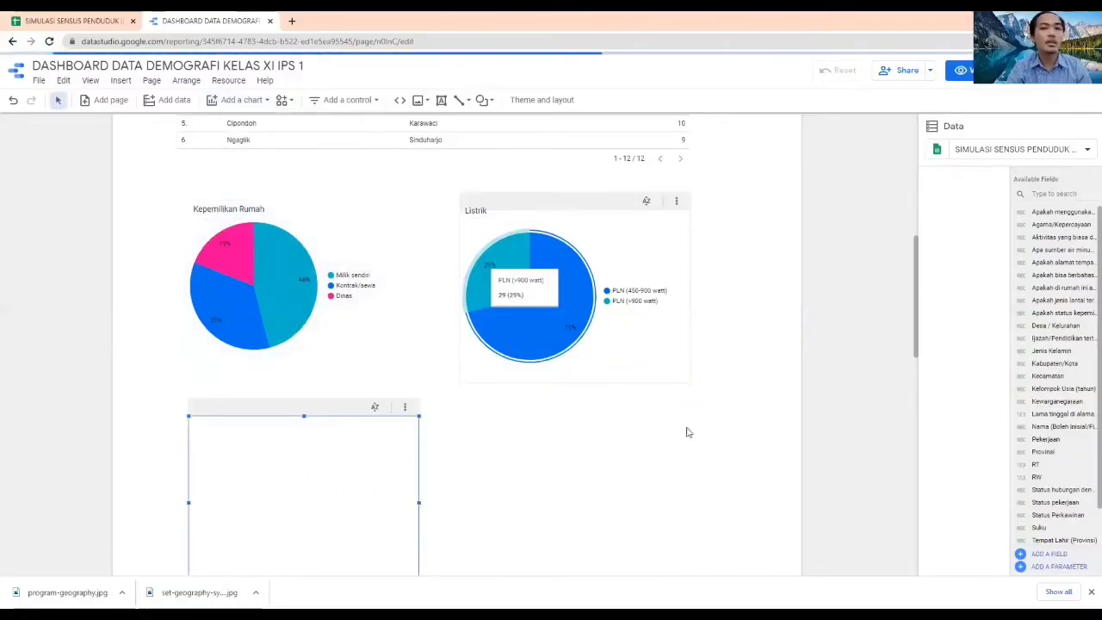
left_click(970, 285)
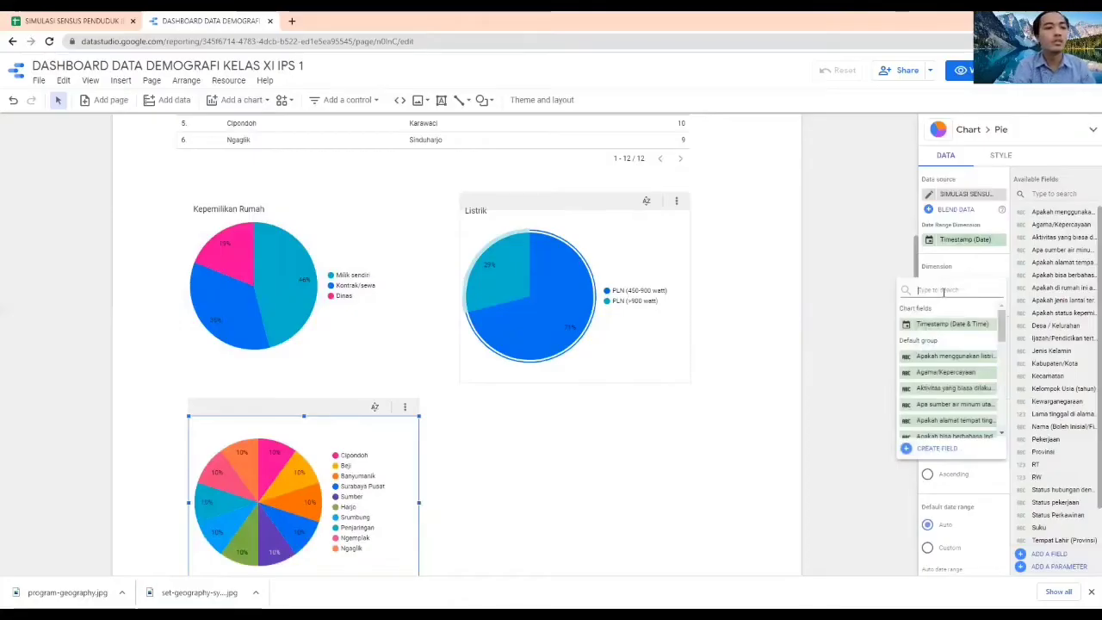
type("sumber")
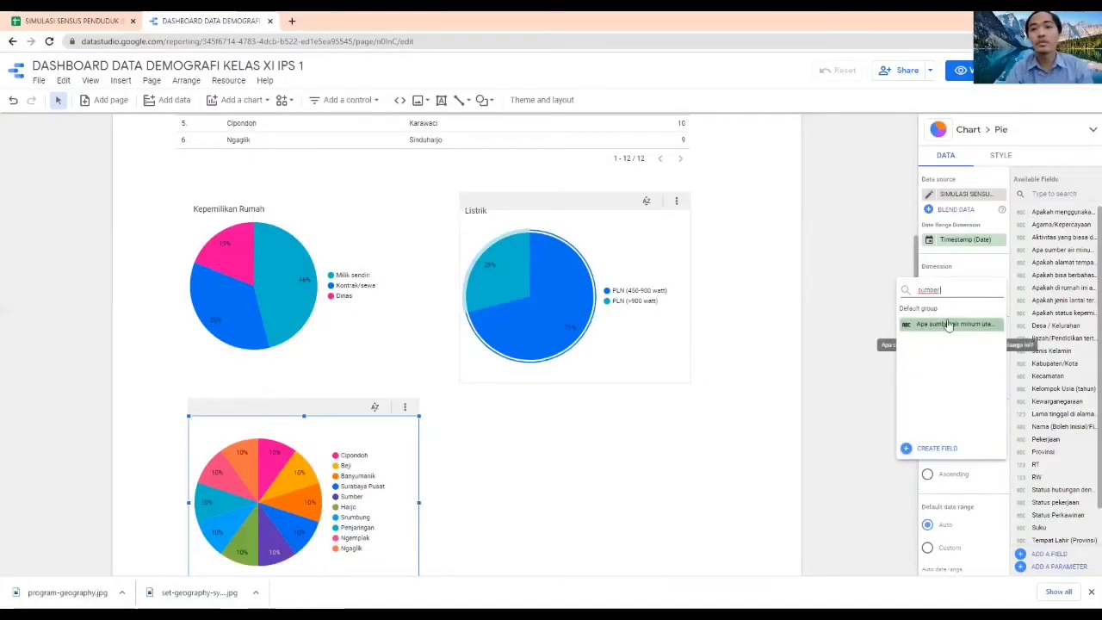
left_click(947, 323)
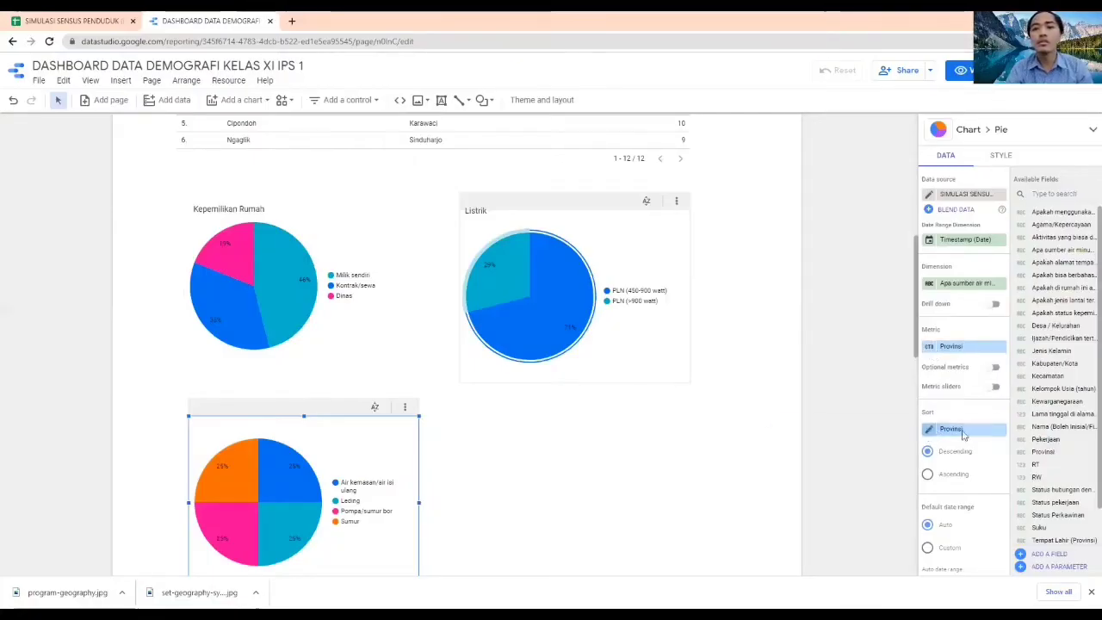
Sort the drinking water pie chart by the Apa sumber air minum field
left_click(930, 431)
left_click(870, 388)
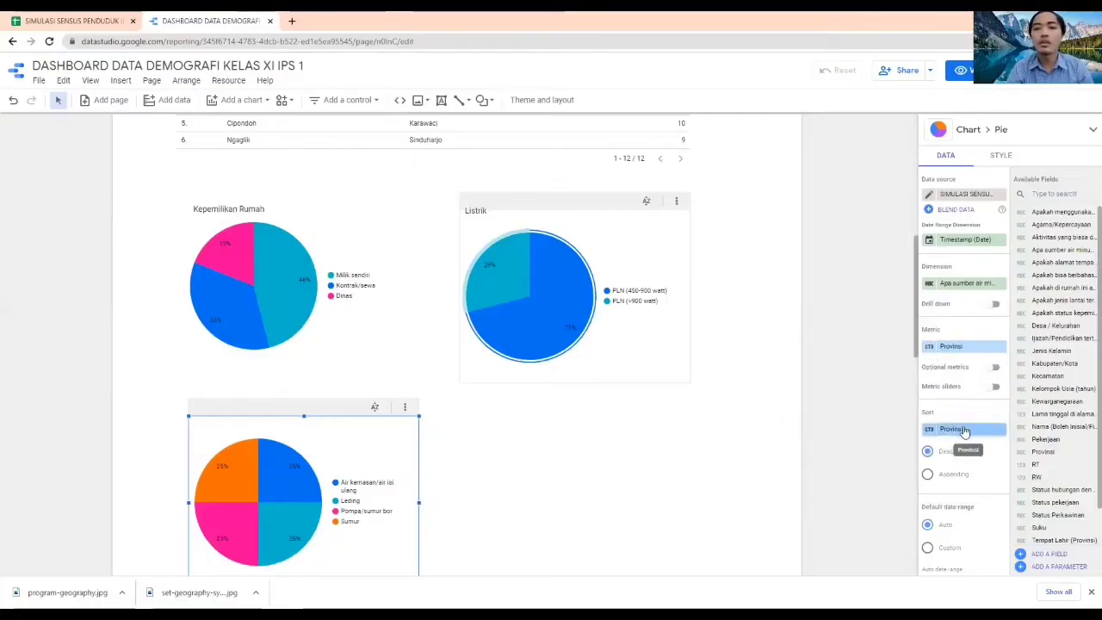
left_click(981, 429)
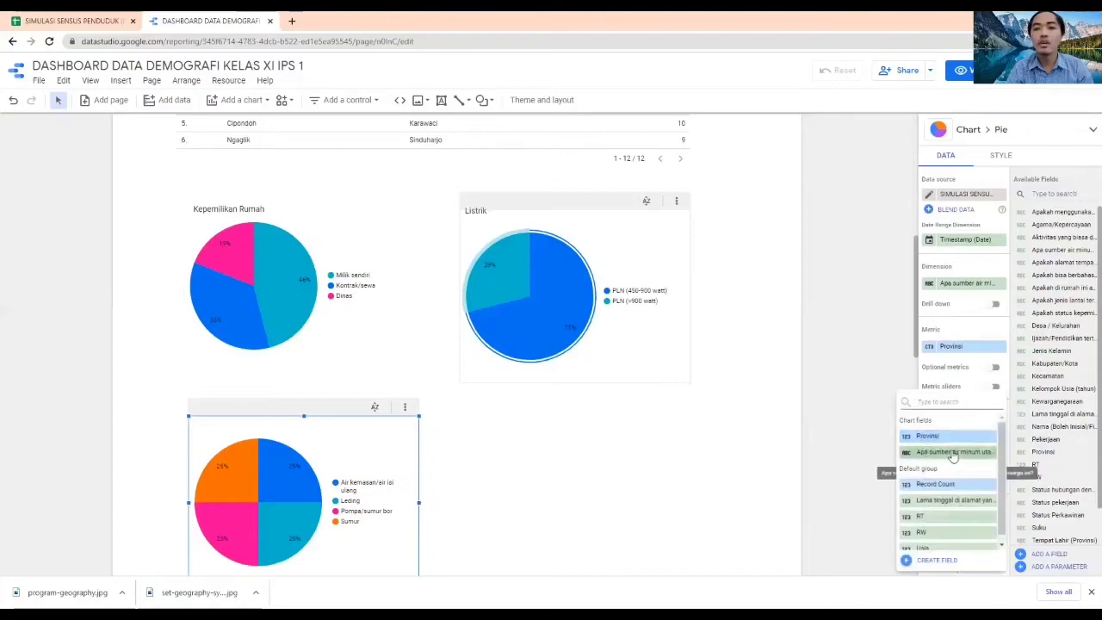
left_click(952, 451)
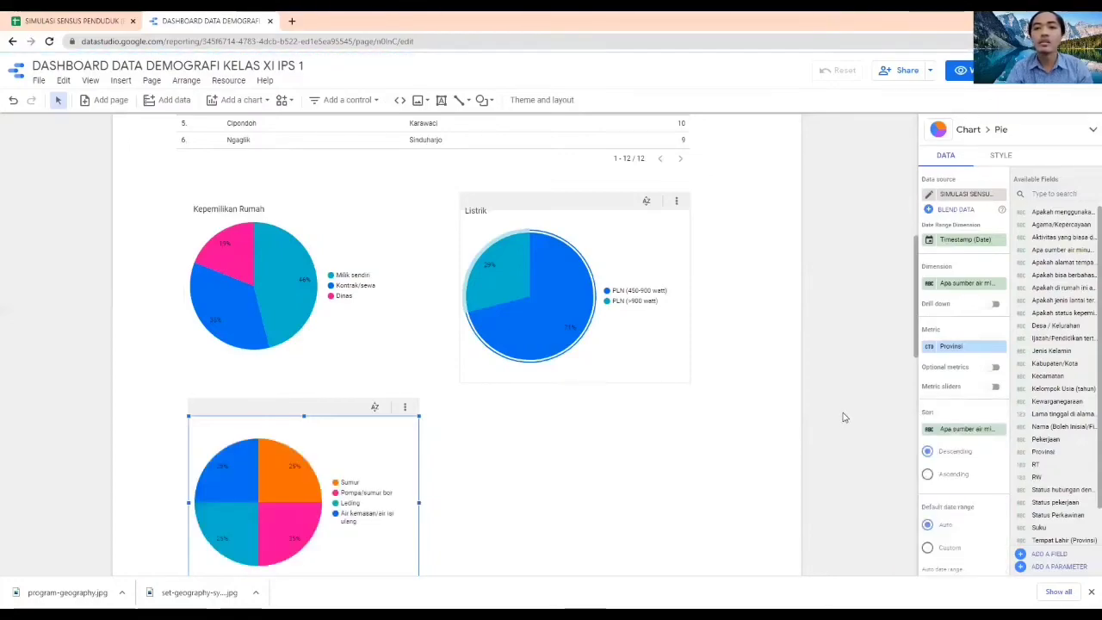
Replace the drinking water pie chart's Provinsi metric with the Apa sumber air minum field
left_click(954, 349)
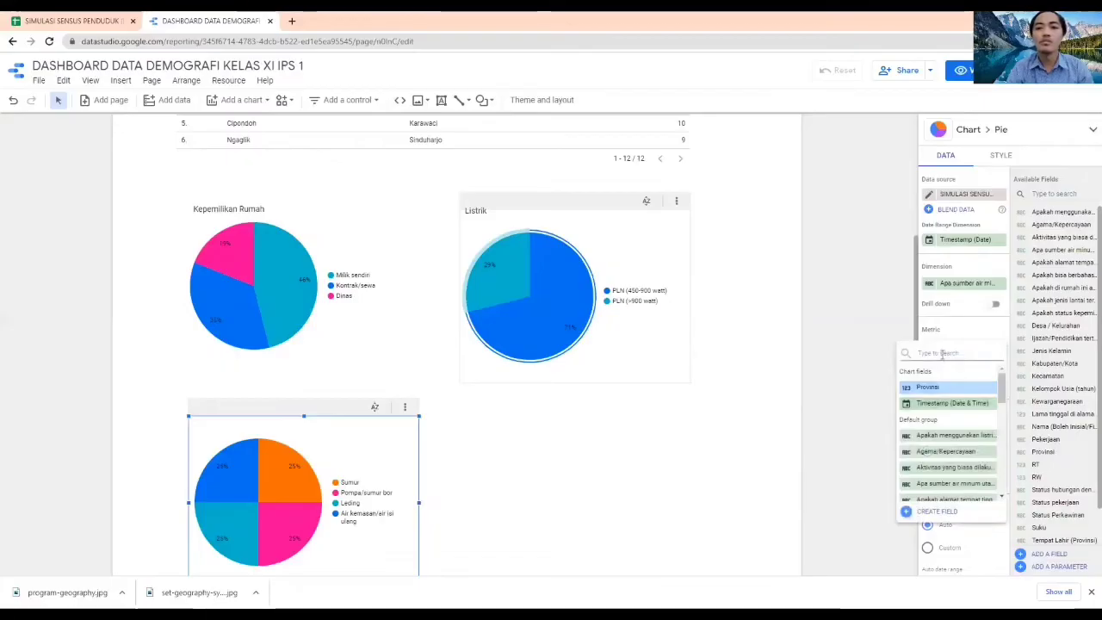
type("sumber")
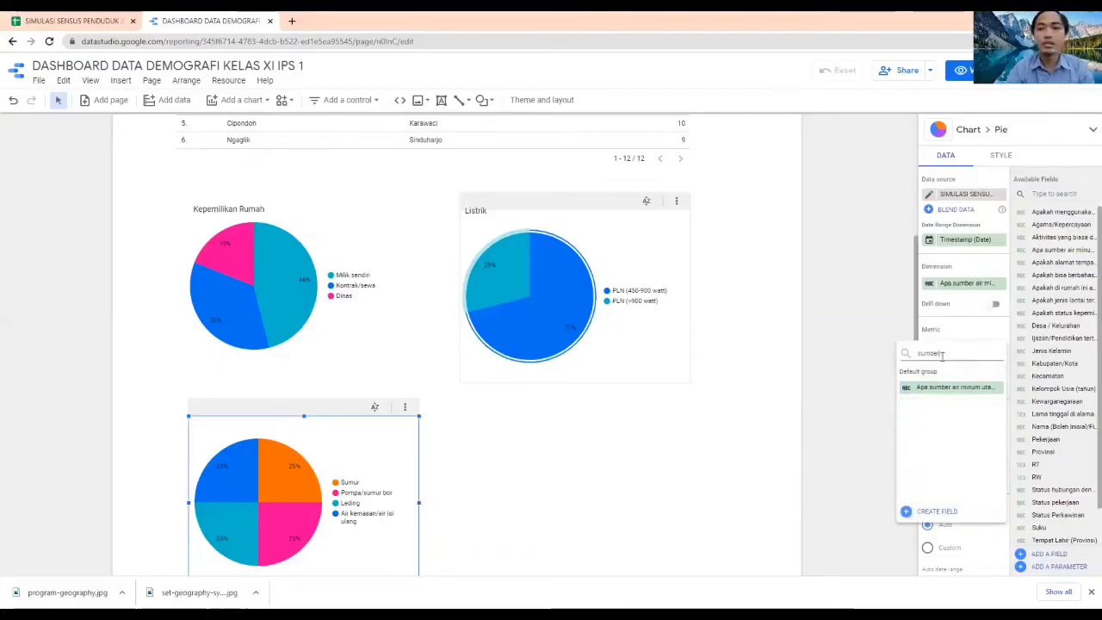
left_click(953, 388)
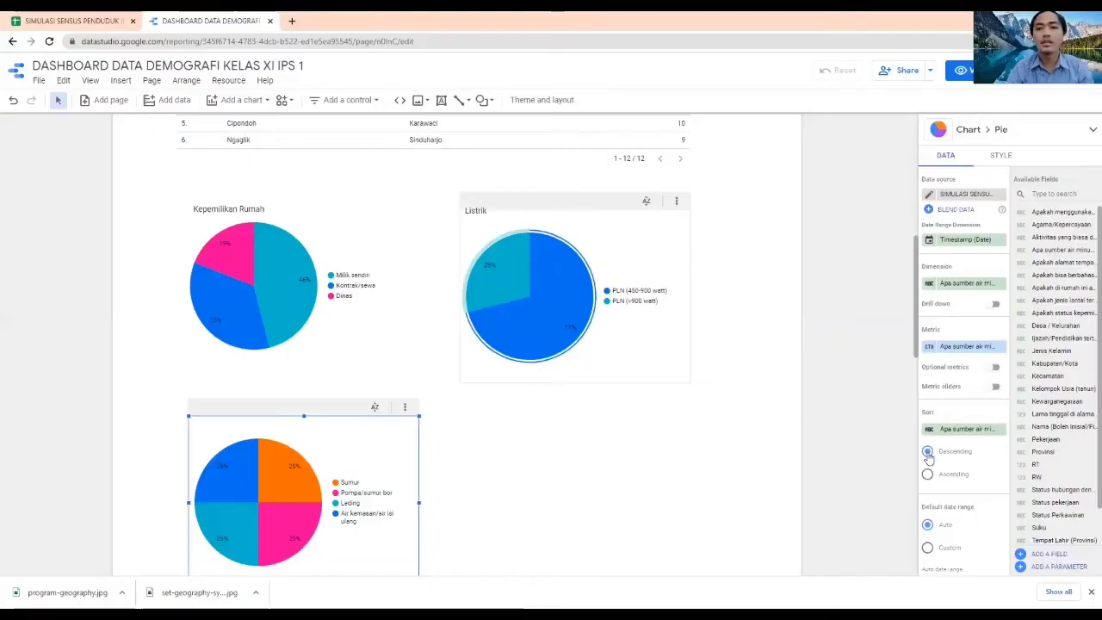
left_click(791, 444)
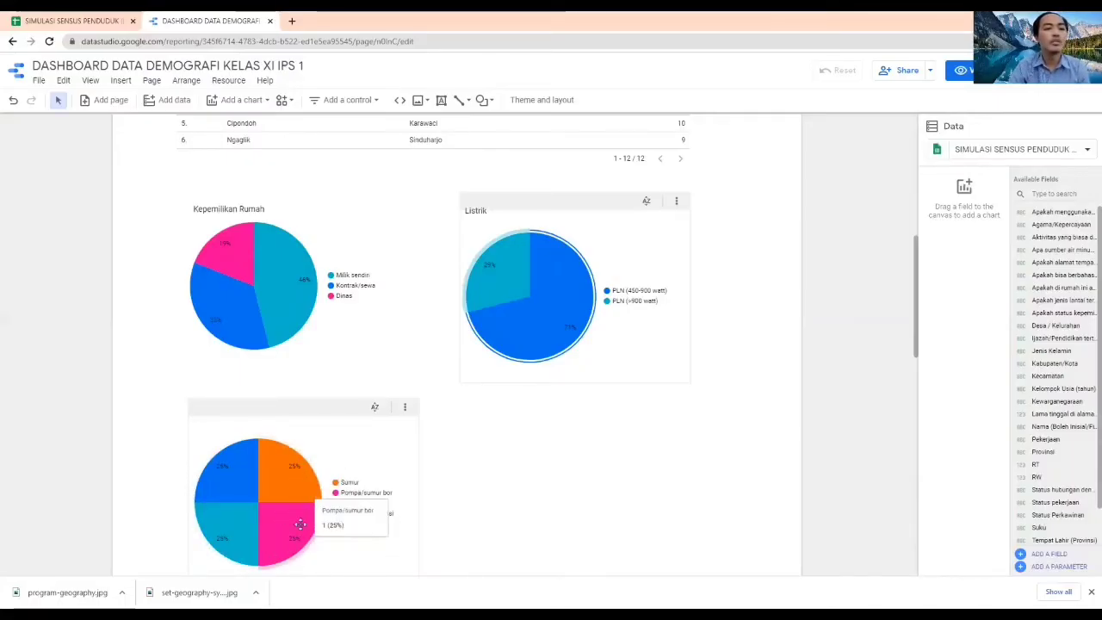
Copy the Kepemilikan Rumah title and place the copy above the drinking water pie chart
left_click(238, 210)
left_click(244, 199)
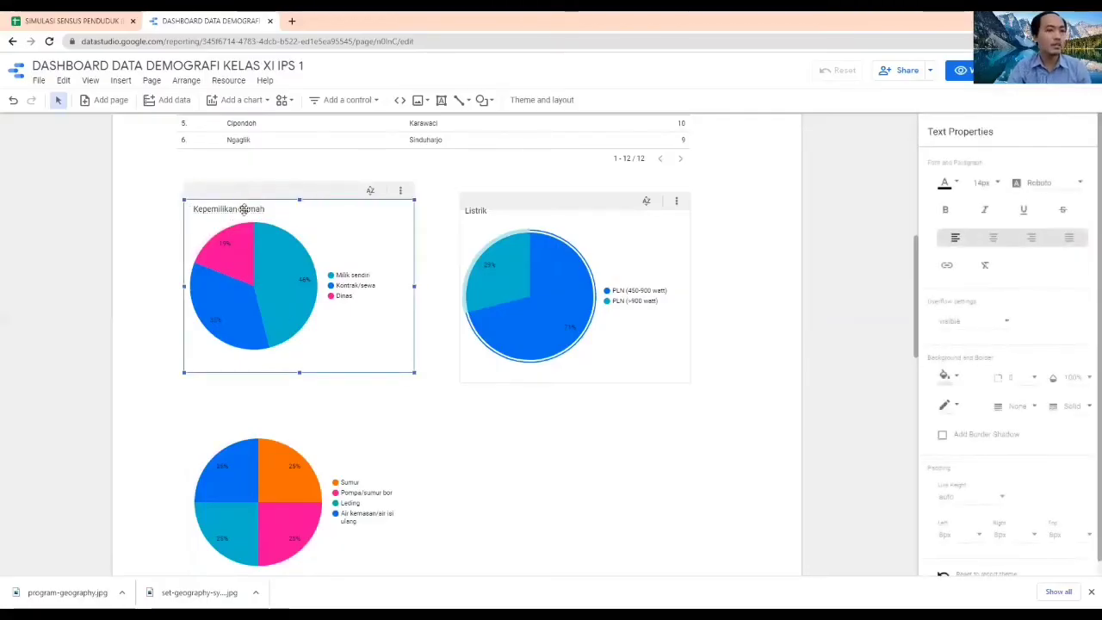
left_click(247, 199)
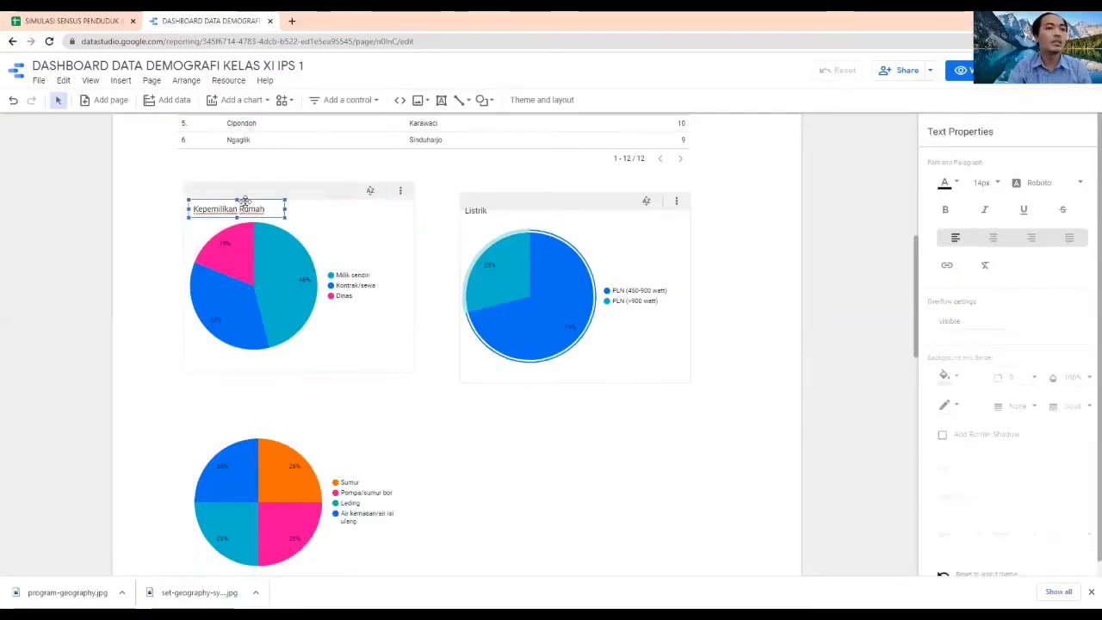
key("ctrl+v")
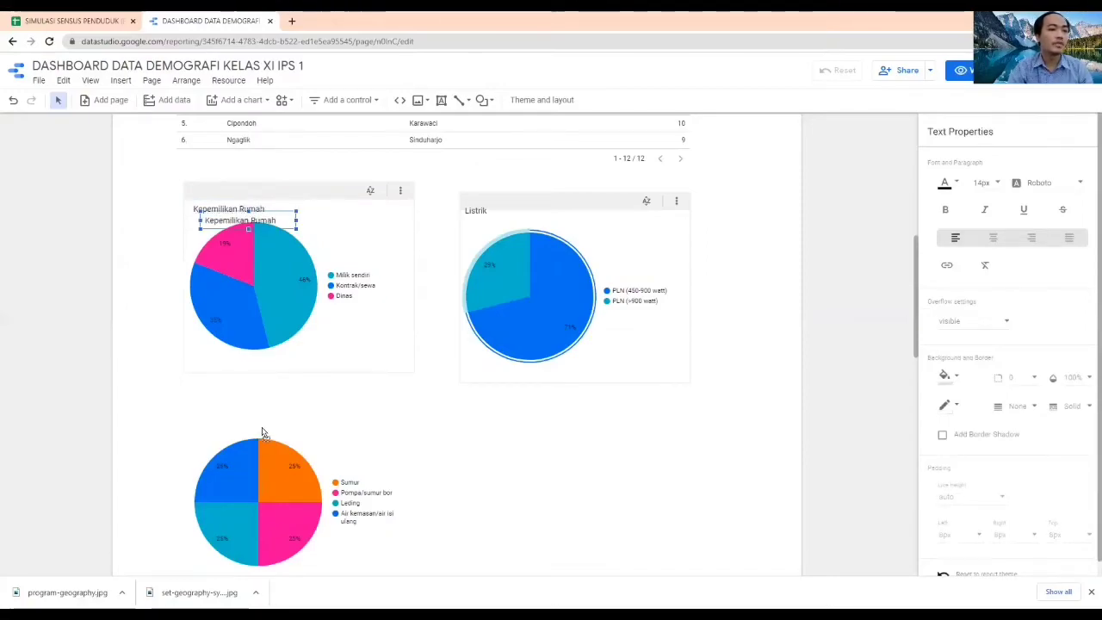
left_click(232, 427)
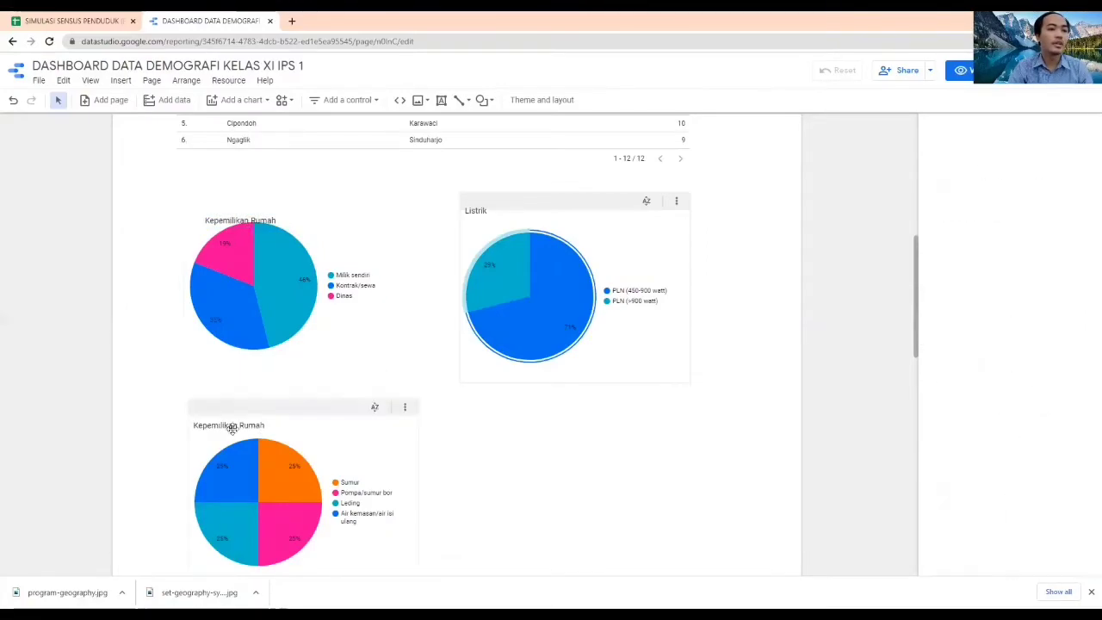
Replace the text of the title copy above the drinking water pie chart with Sumber Air Minum
left_click(127, 413)
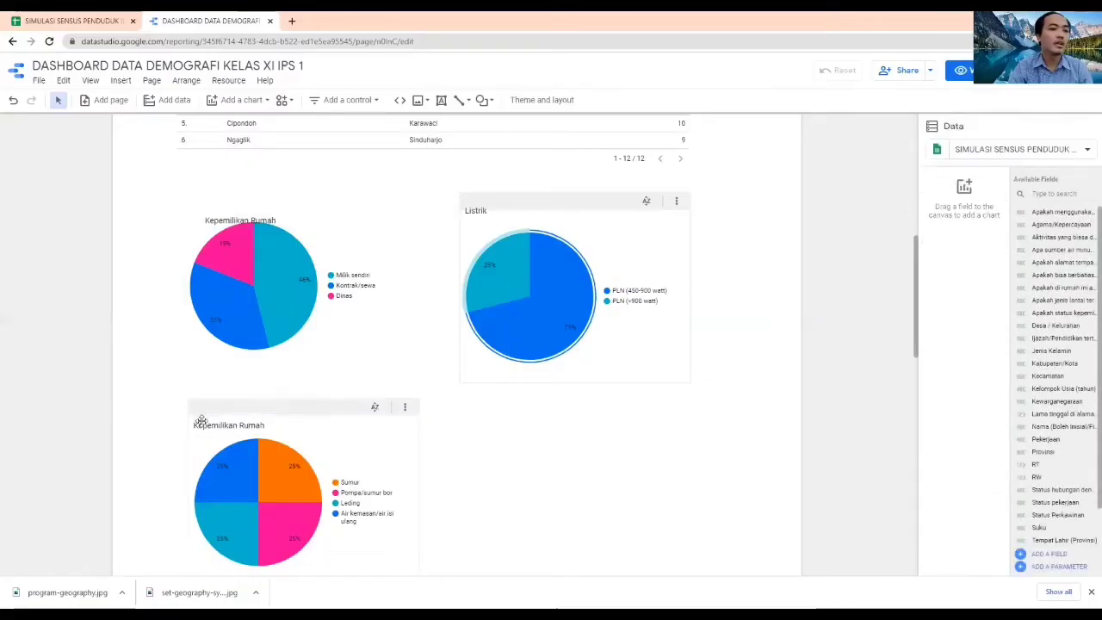
left_click(199, 421)
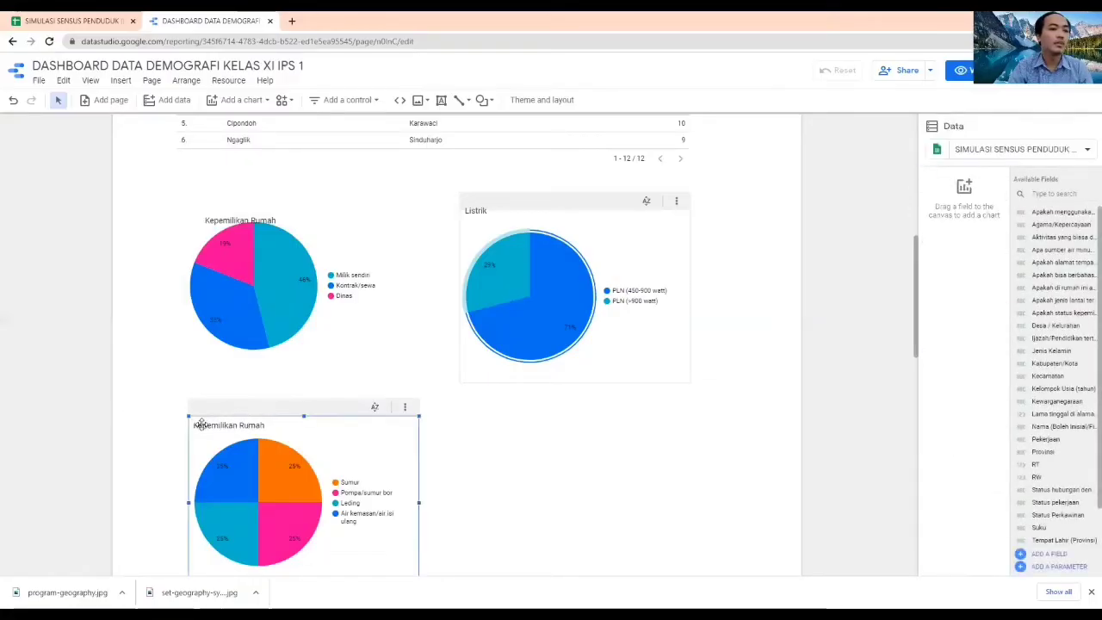
double_click(252, 425)
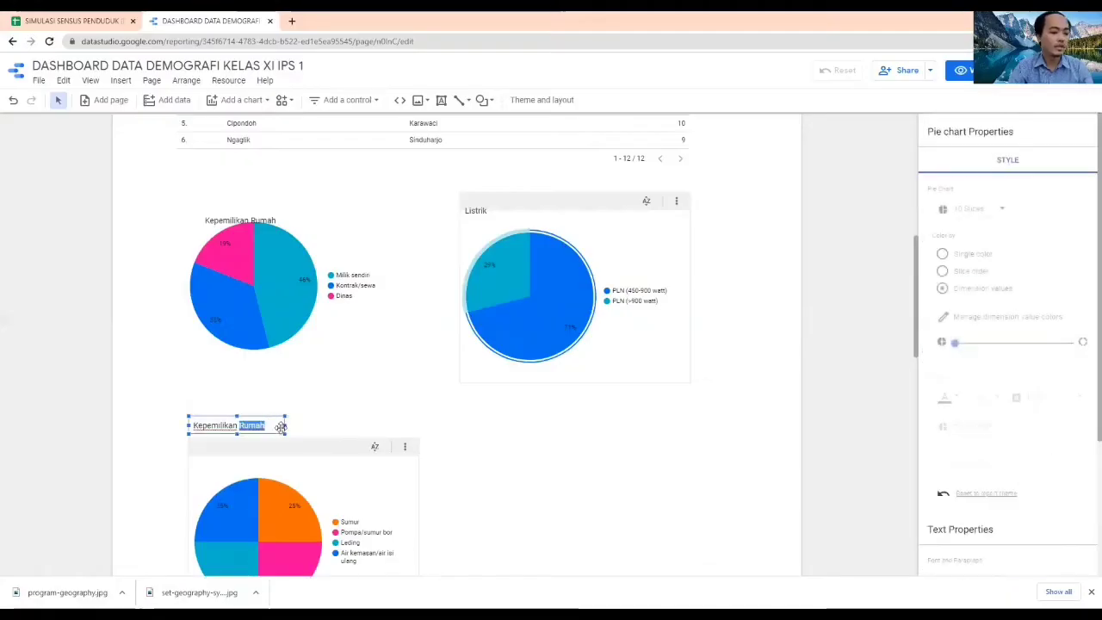
key("ctrl+a")
type("Sumber ")
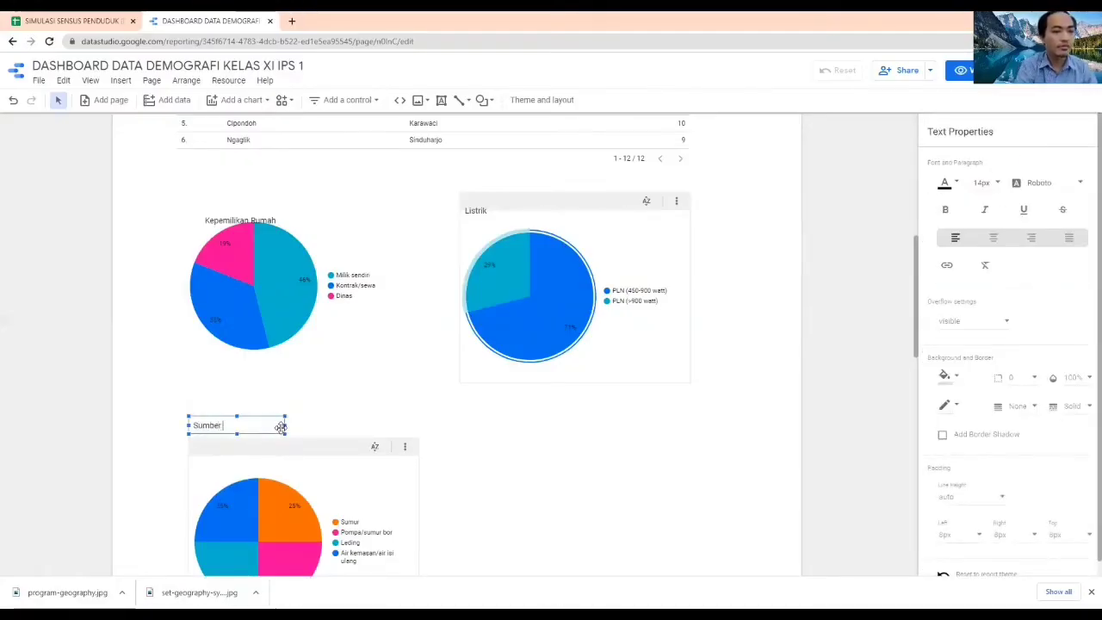
type("Air Minim")
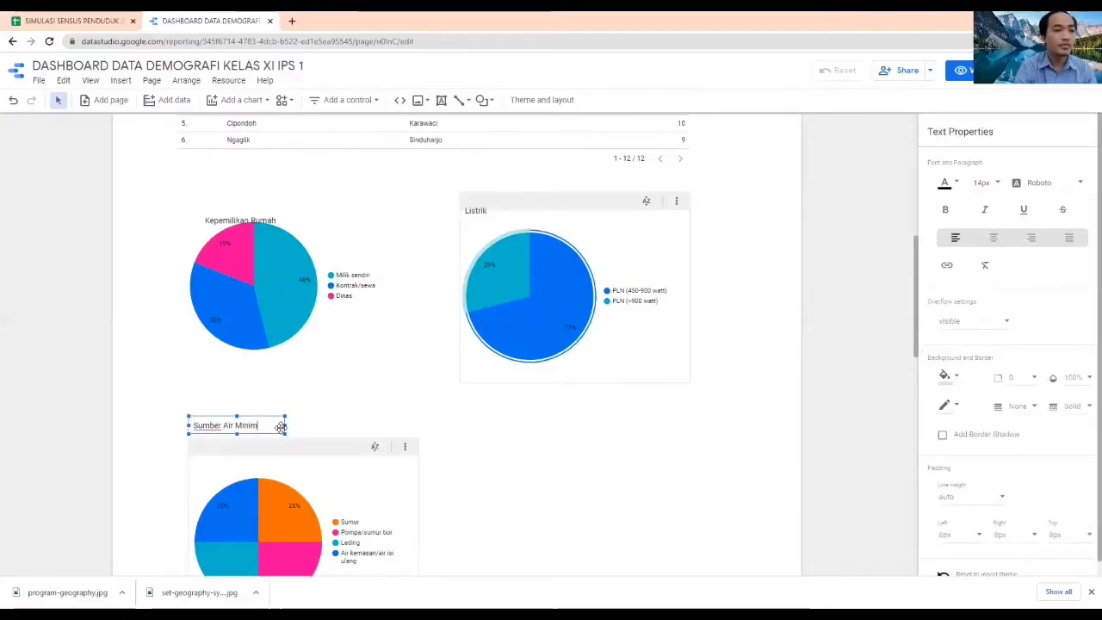
key("BackSpace")
key("BackSpace")
type("um")
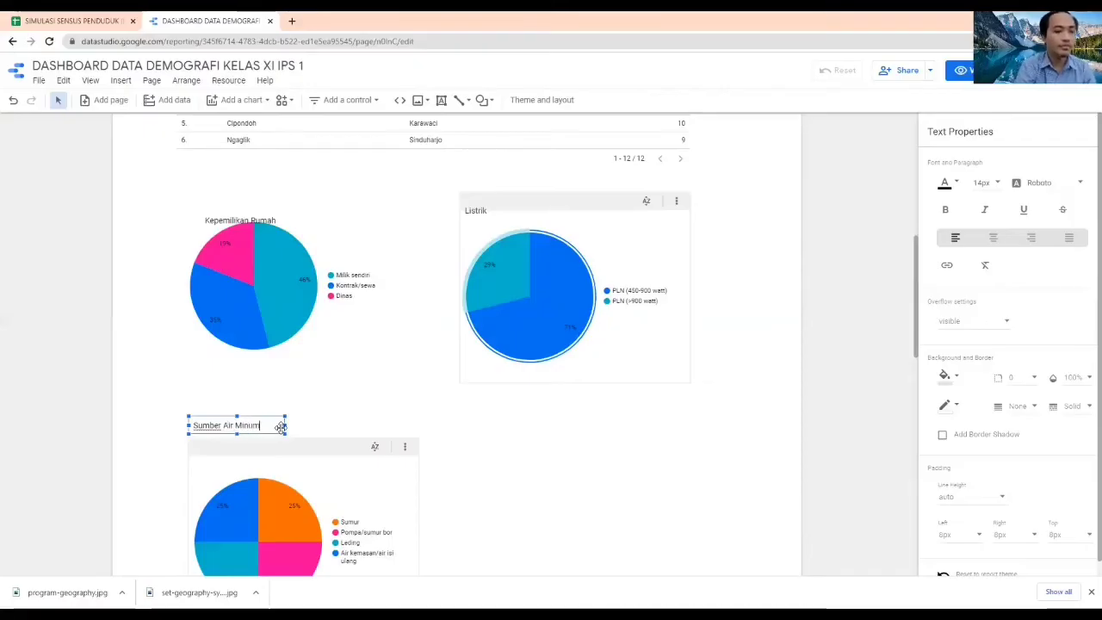
left_click(536, 468)
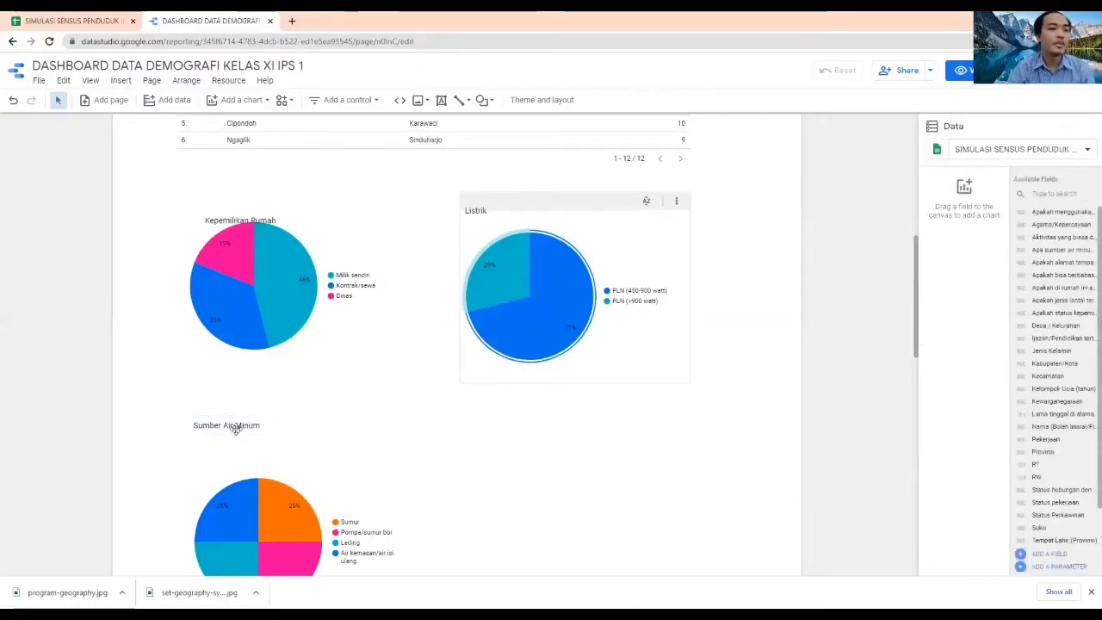
Move the drinking water pie chart up so it sits directly beneath its Sumber Air Minum title
scroll(292, 454, "down", 1)
left_click(295, 391)
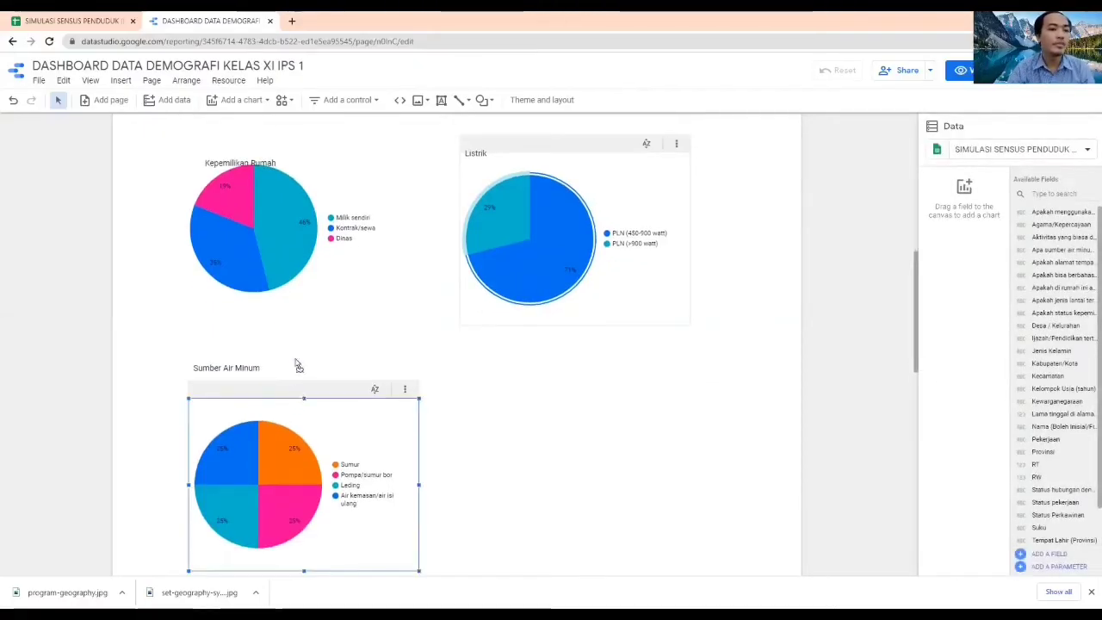
left_click_drag(296, 362, 301, 359)
left_click(505, 457)
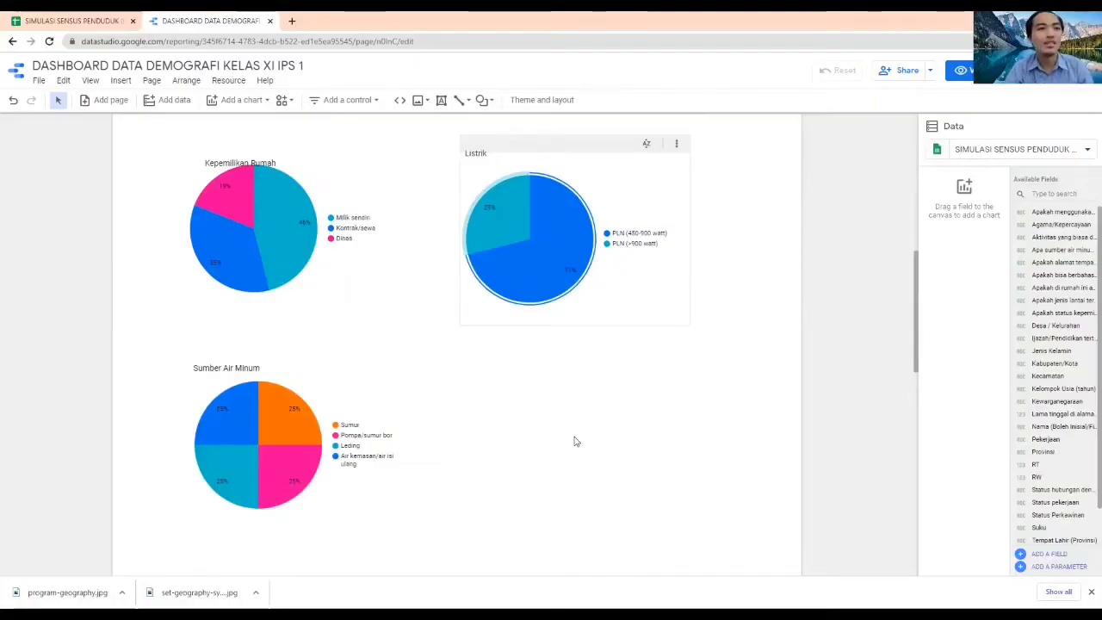
Add a pie chart below the electricity pie chart and set its dimension to the Apakah di rumah ini ada fasilitas jamban/tempat buang air? field
left_click(239, 101)
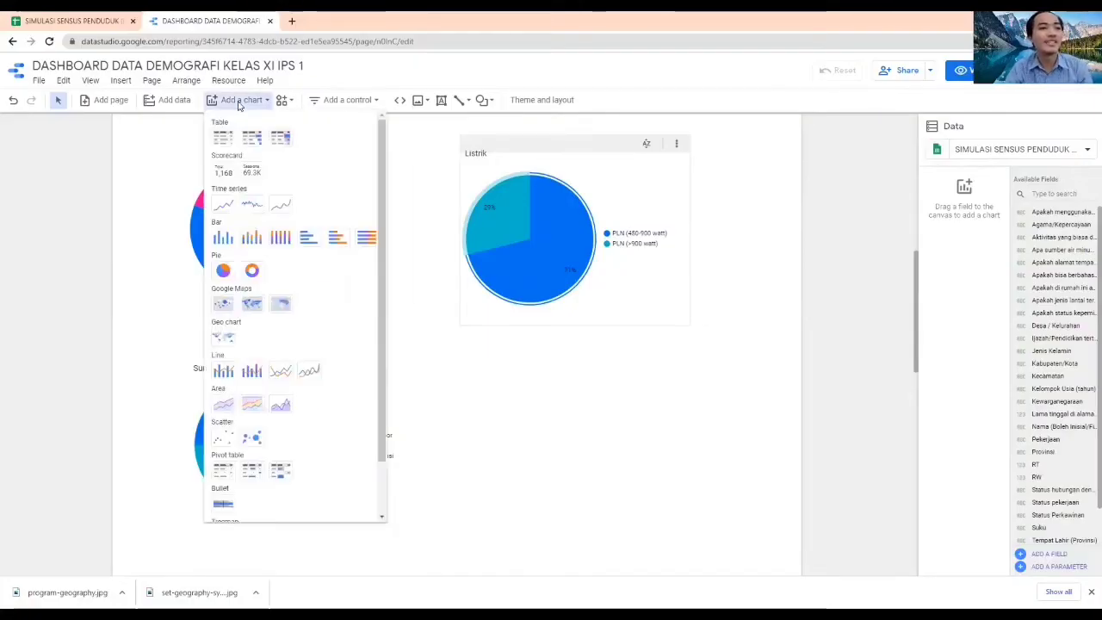
left_click(222, 272)
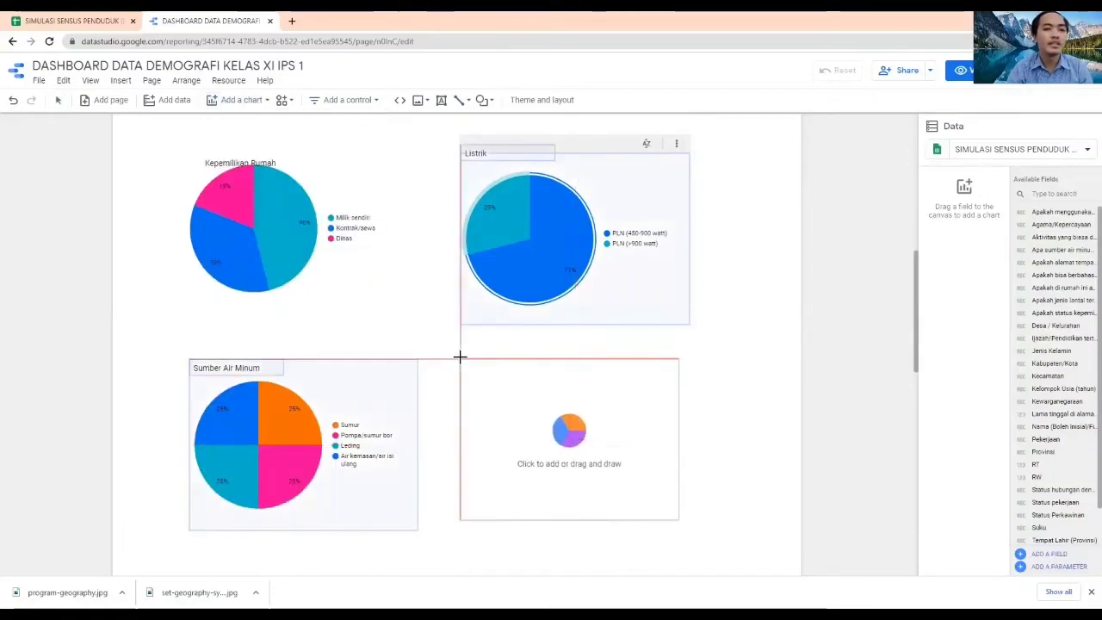
left_click(461, 362)
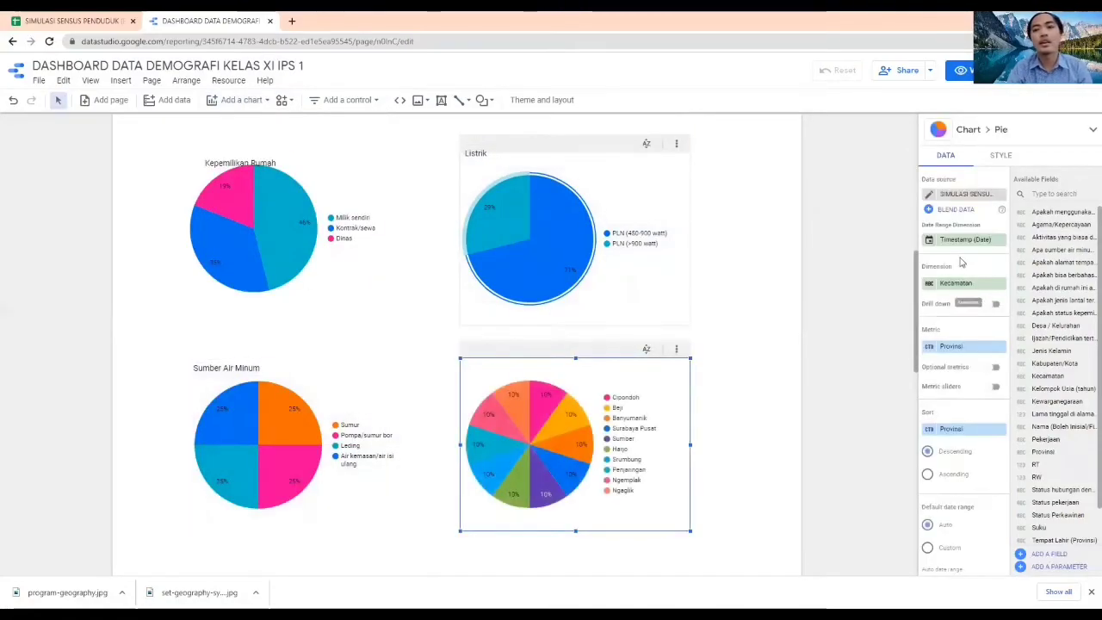
left_click(961, 286)
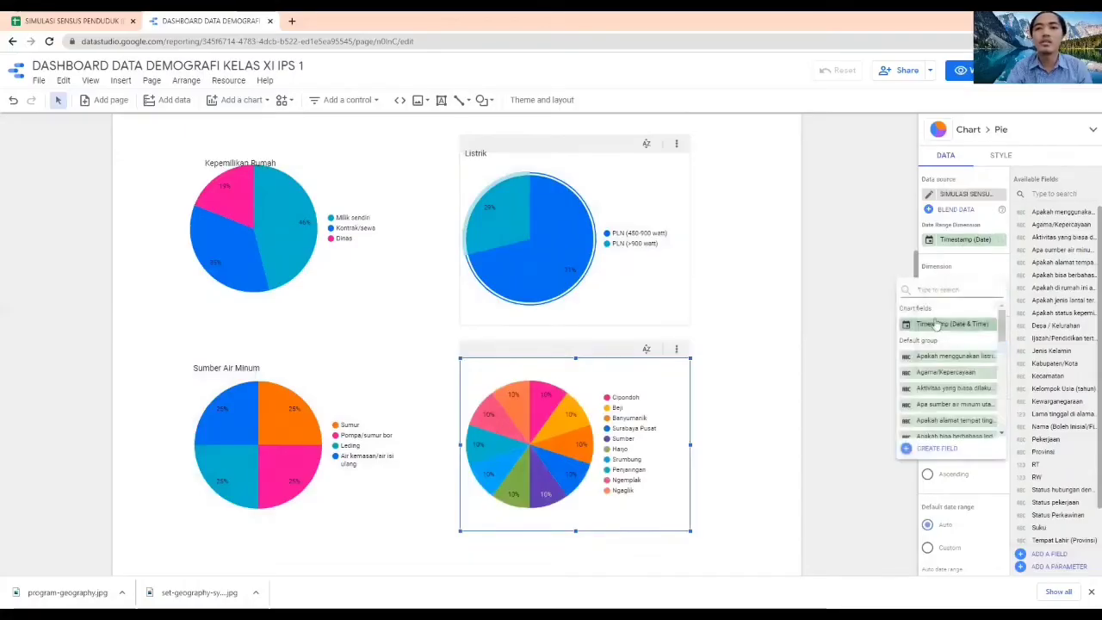
type("jamban")
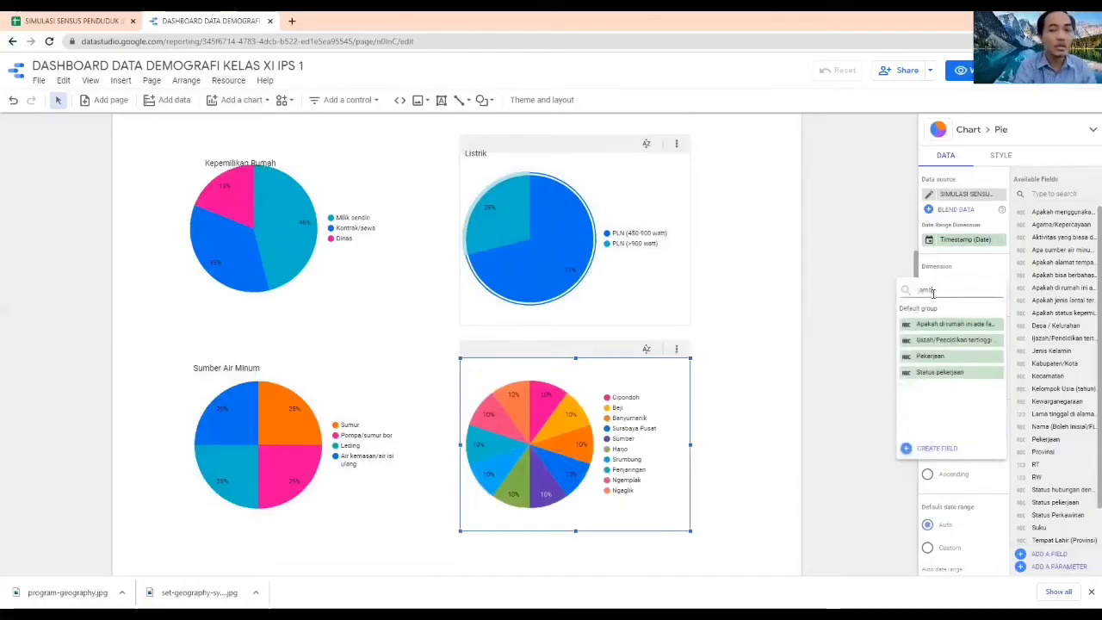
left_click(962, 324)
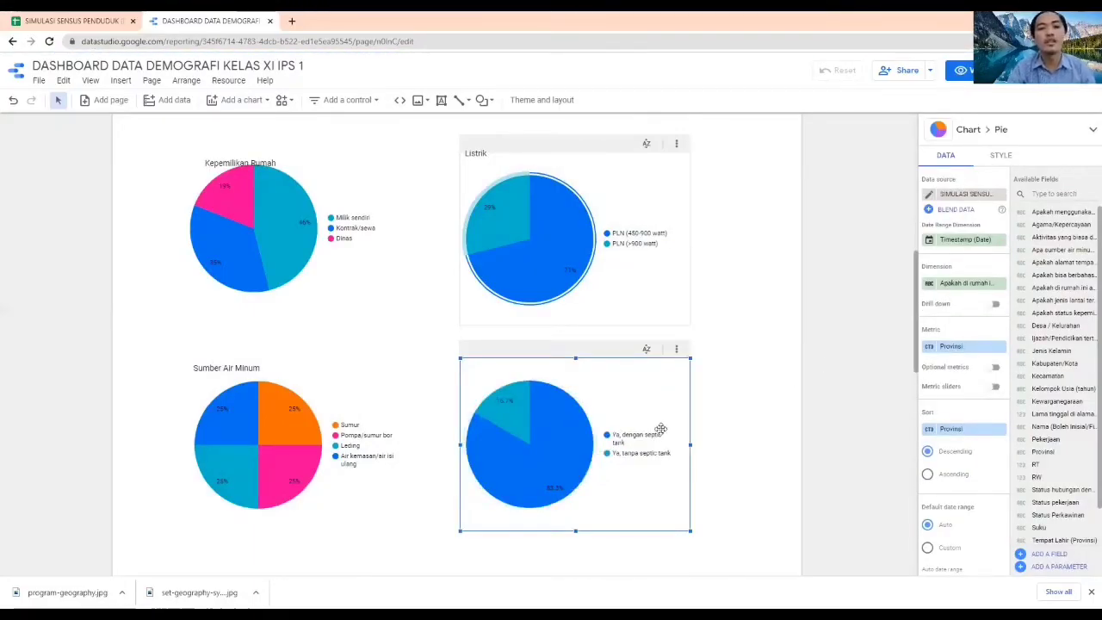
mouse_move(563, 429)
mouse_move(512, 417)
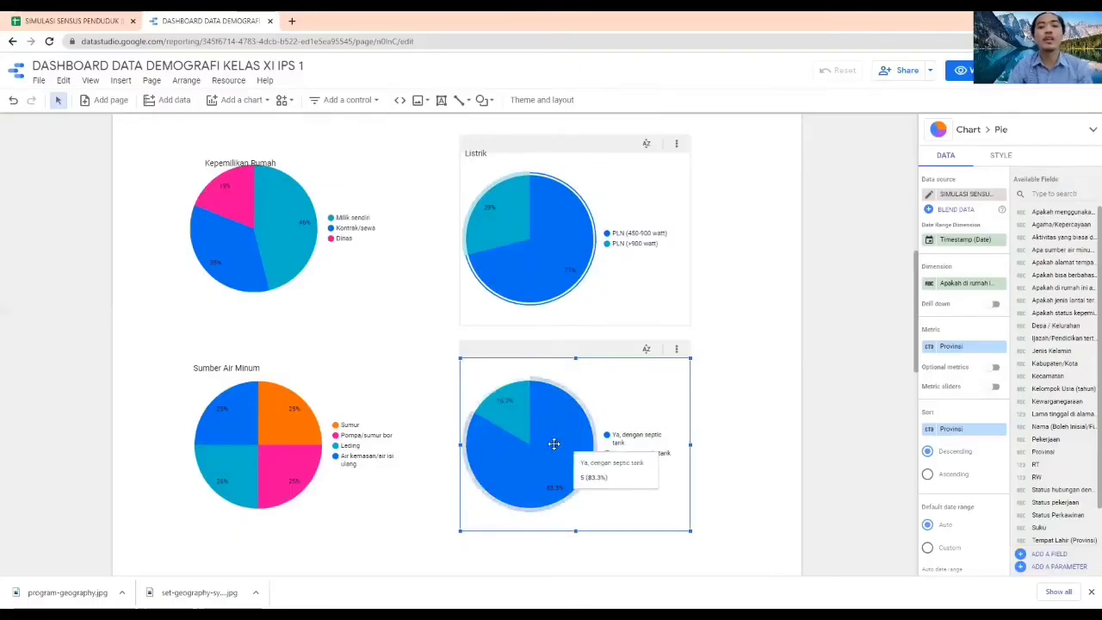
Replace the toilet facility pie chart's Provinsi metric with the fasilitas jamban/tempat buang air field, aggregated by Count
left_click(954, 348)
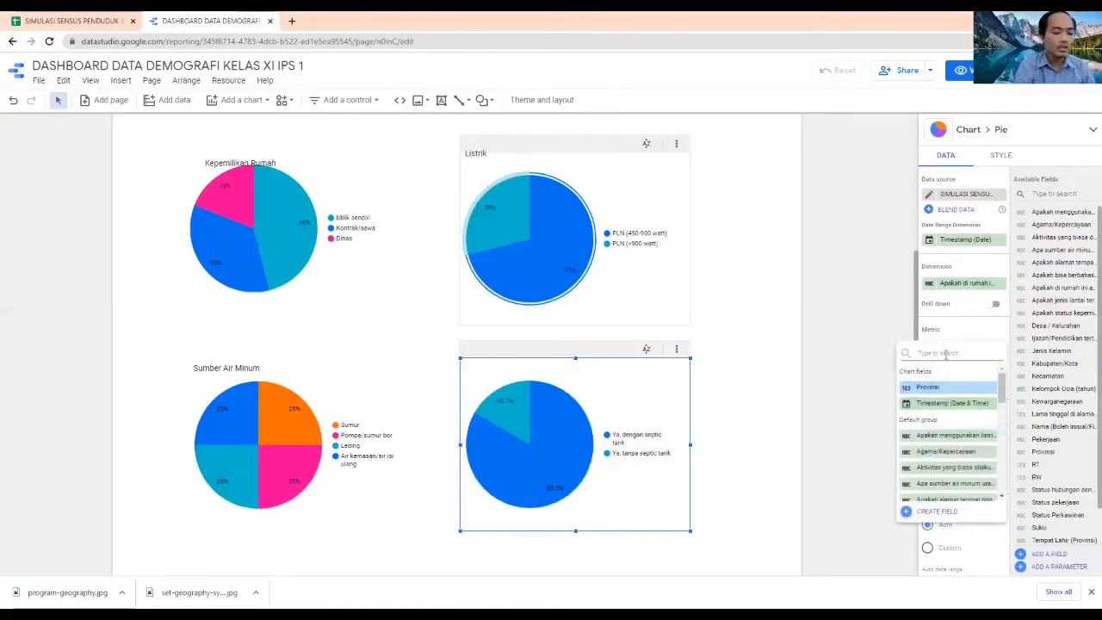
type("jamba")
left_click(941, 387)
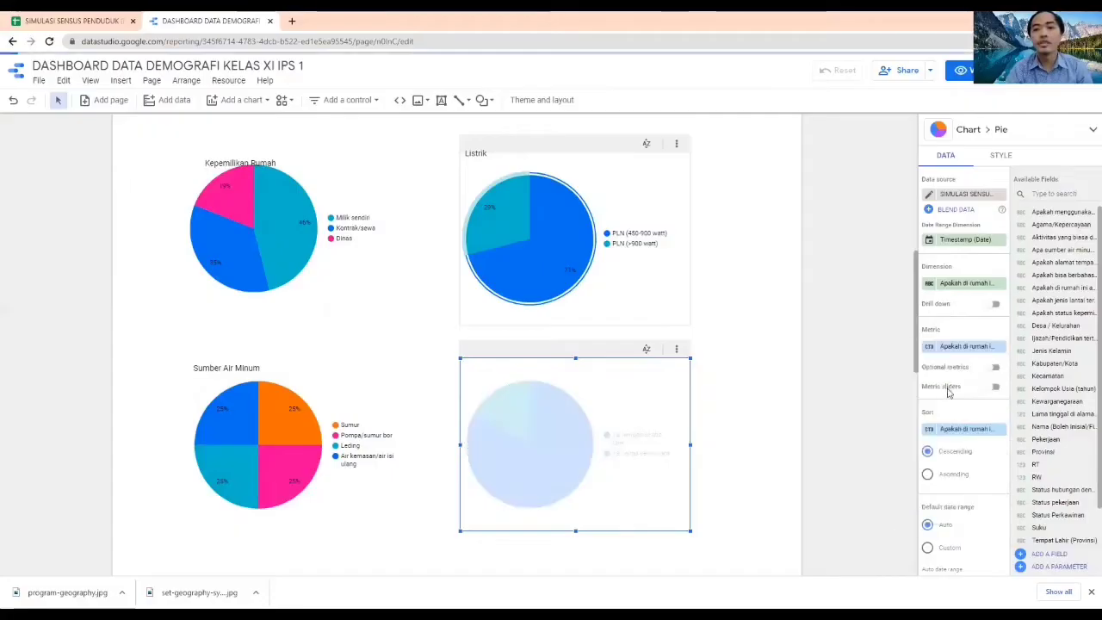
left_click(930, 346)
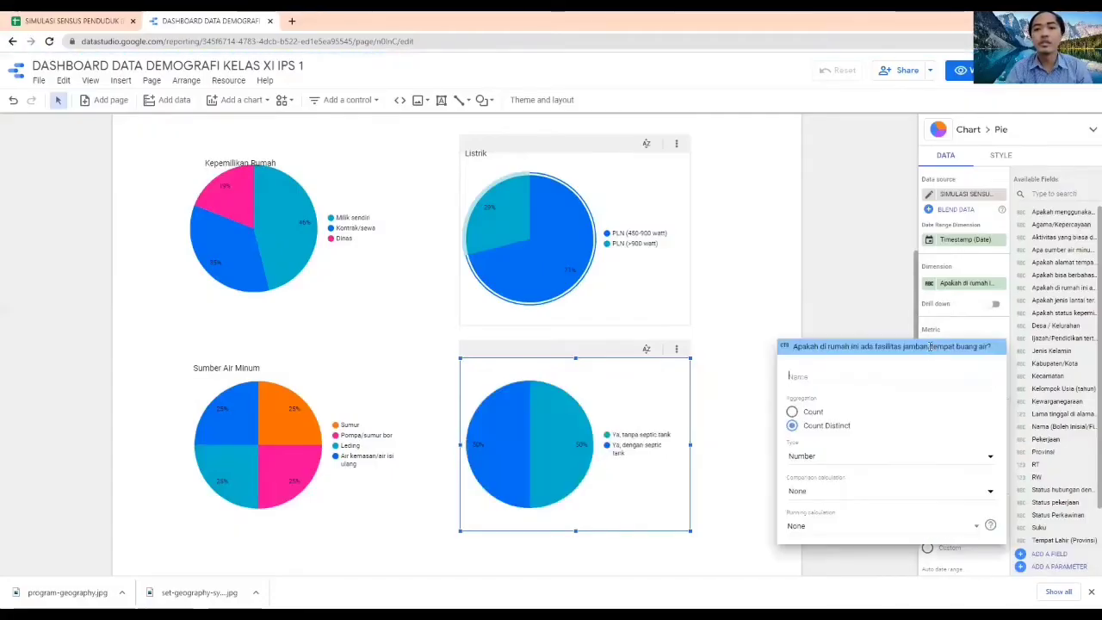
left_click(792, 412)
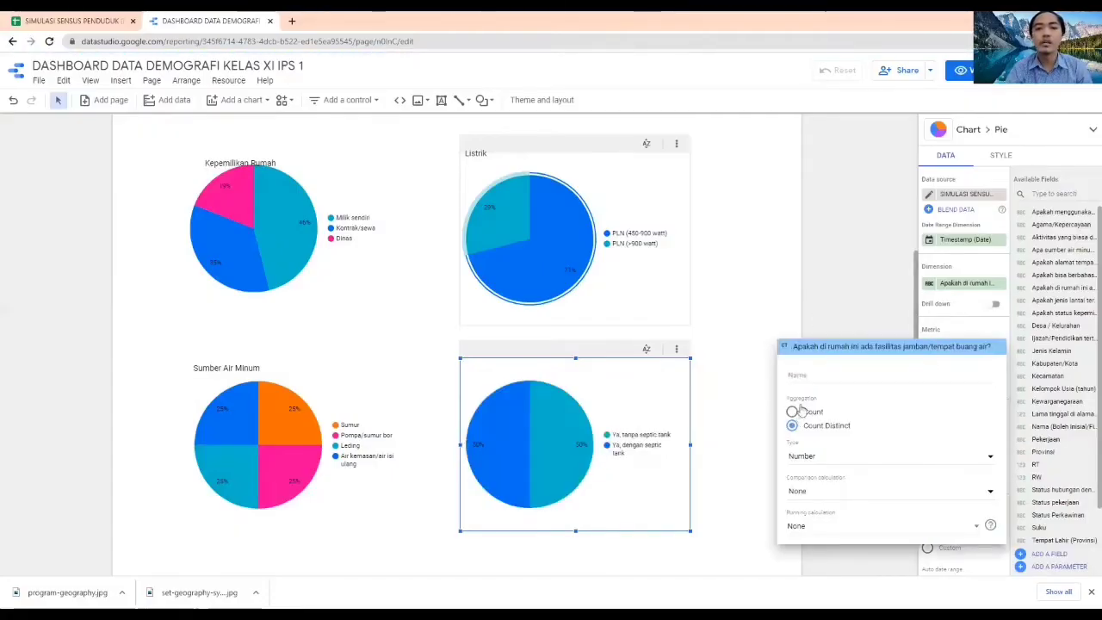
left_click(831, 296)
left_click(855, 413)
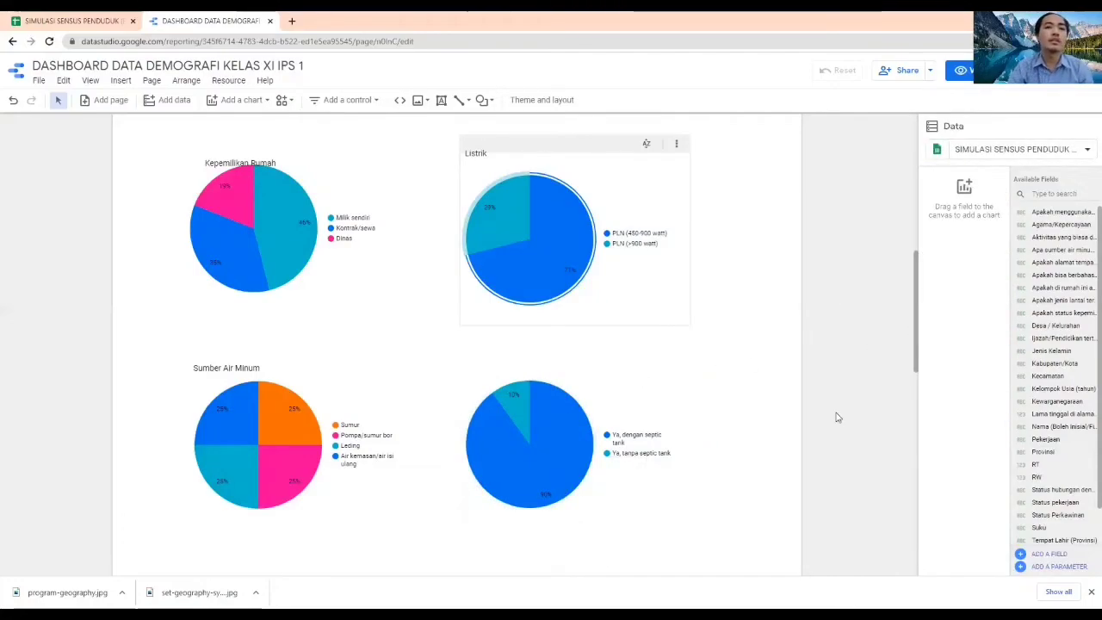
Duplicate the Listrik title, place the copy above the toilet facility pie chart and change its text to Sanitasi
scroll(835, 414, "down", 2)
scroll(834, 413, "up", 2)
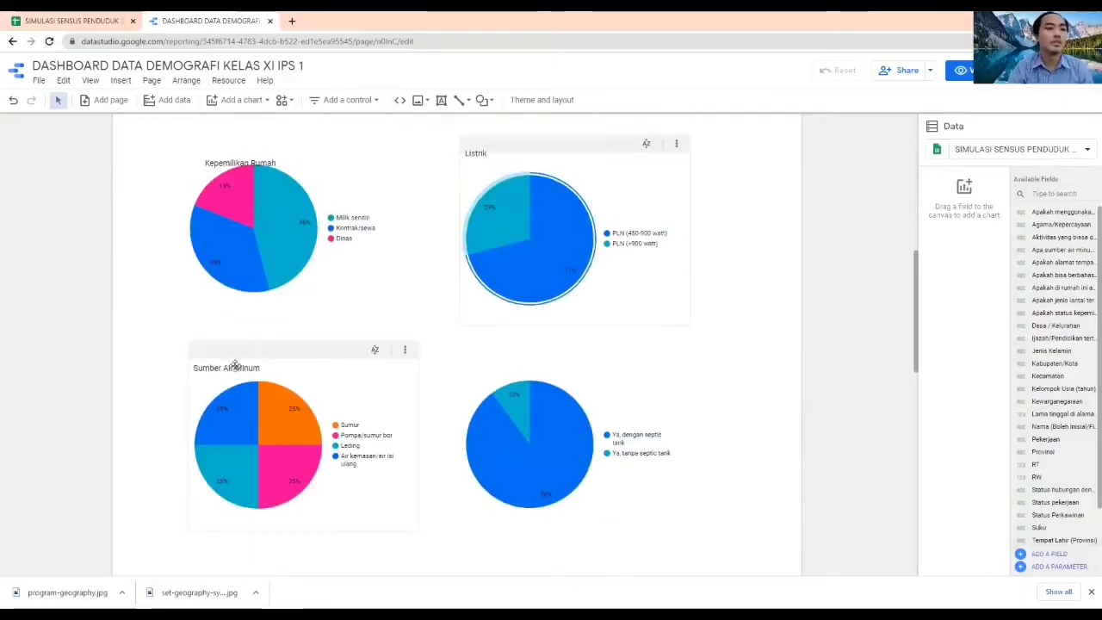
left_click(484, 153)
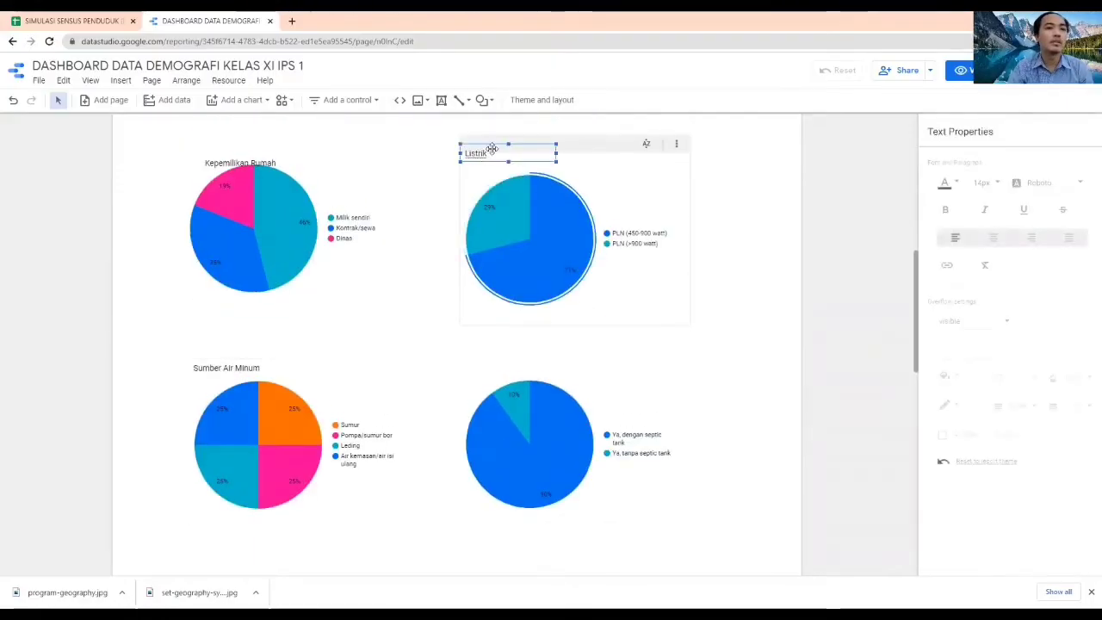
key("ctrl+d")
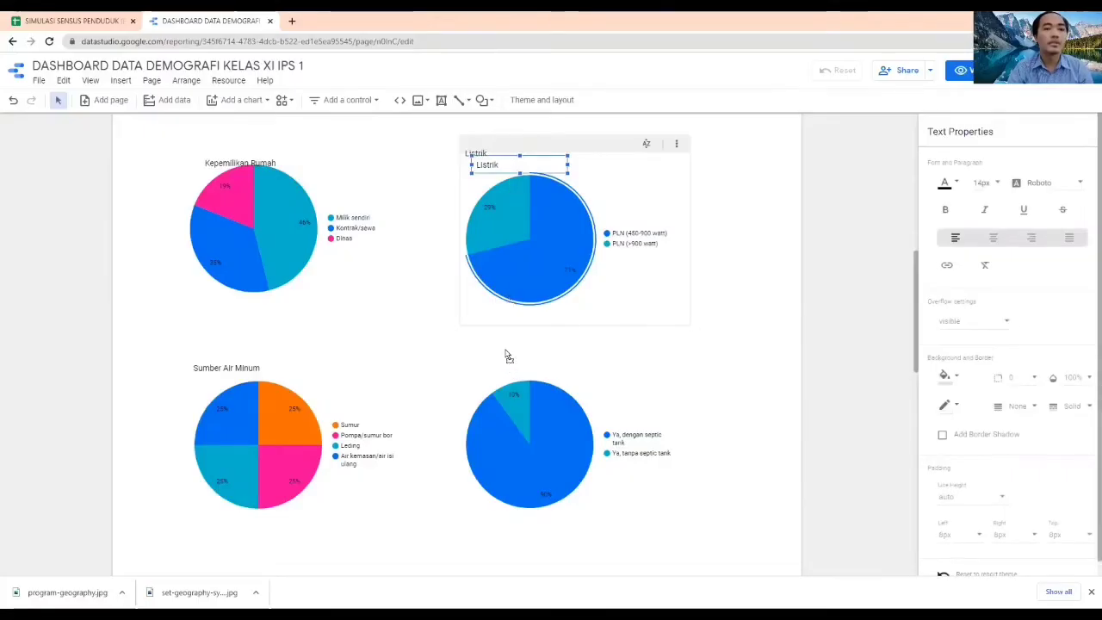
left_click_drag(544, 170, 532, 360)
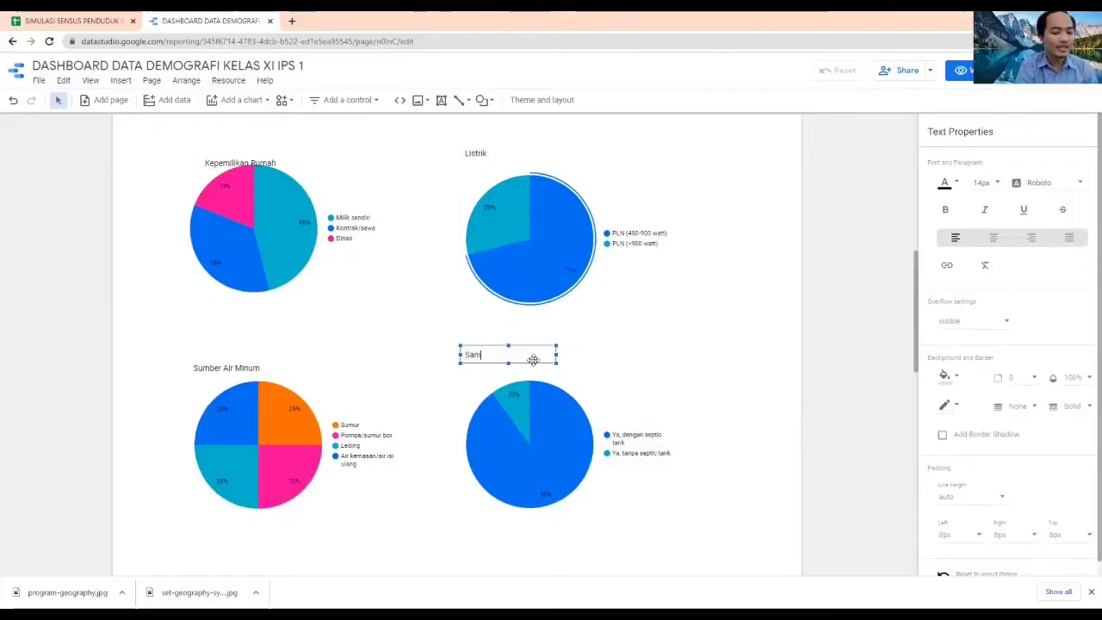
type("i")
left_click(843, 414)
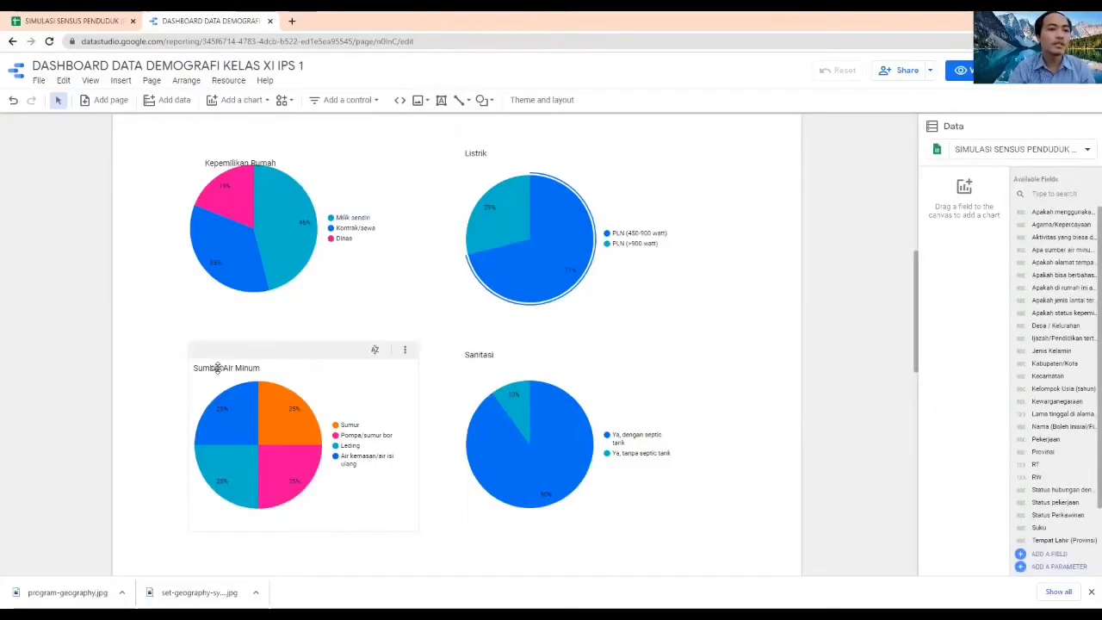
left_click(220, 368)
left_click(869, 393)
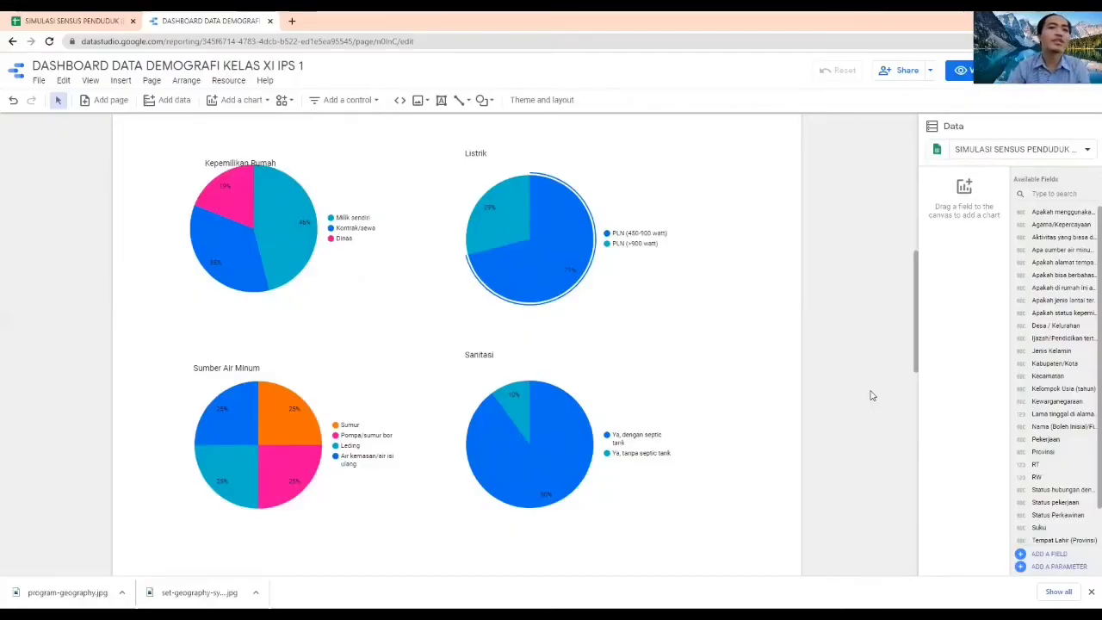
Add another pie chart below the Sumber Air Minum pie chart, lined up with that column
scroll(732, 366, "down", 1)
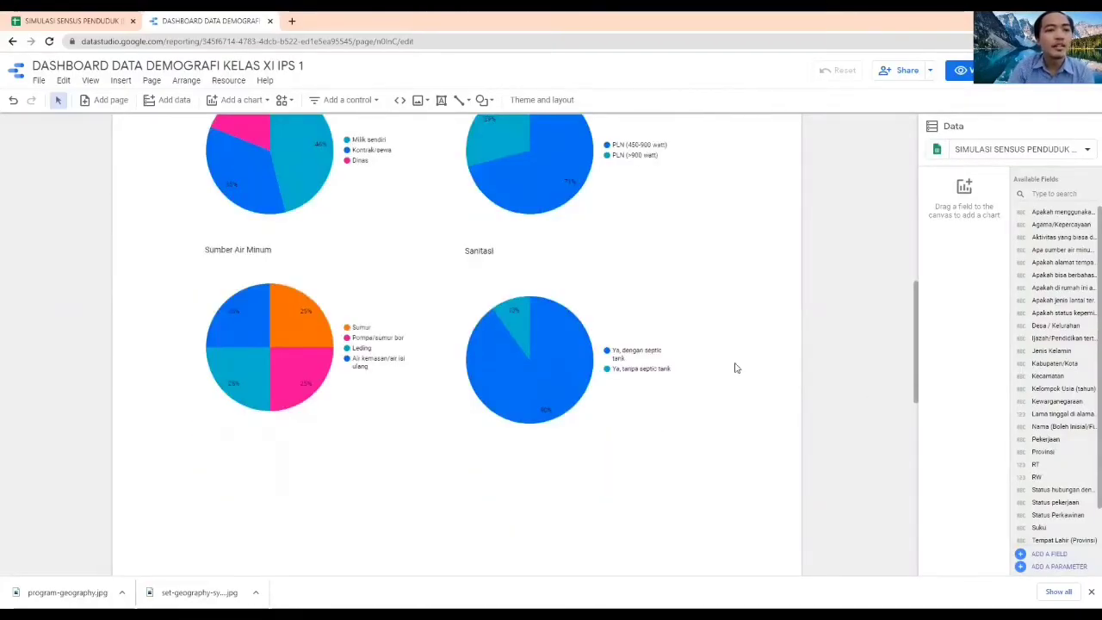
left_click(243, 100)
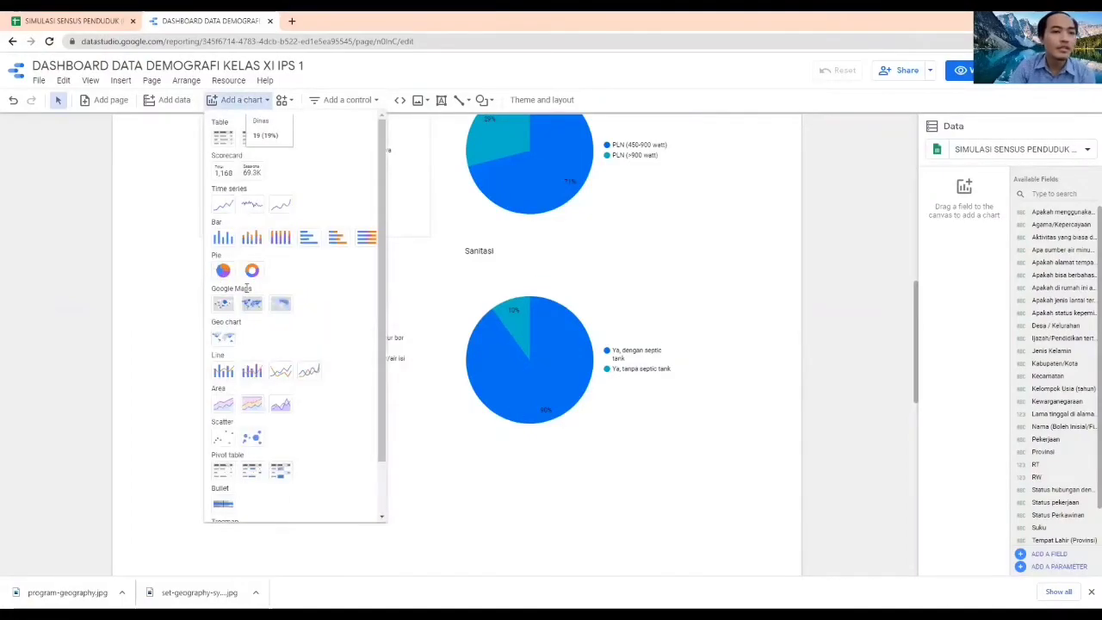
left_click(224, 272)
scroll(310, 444, "down", 2)
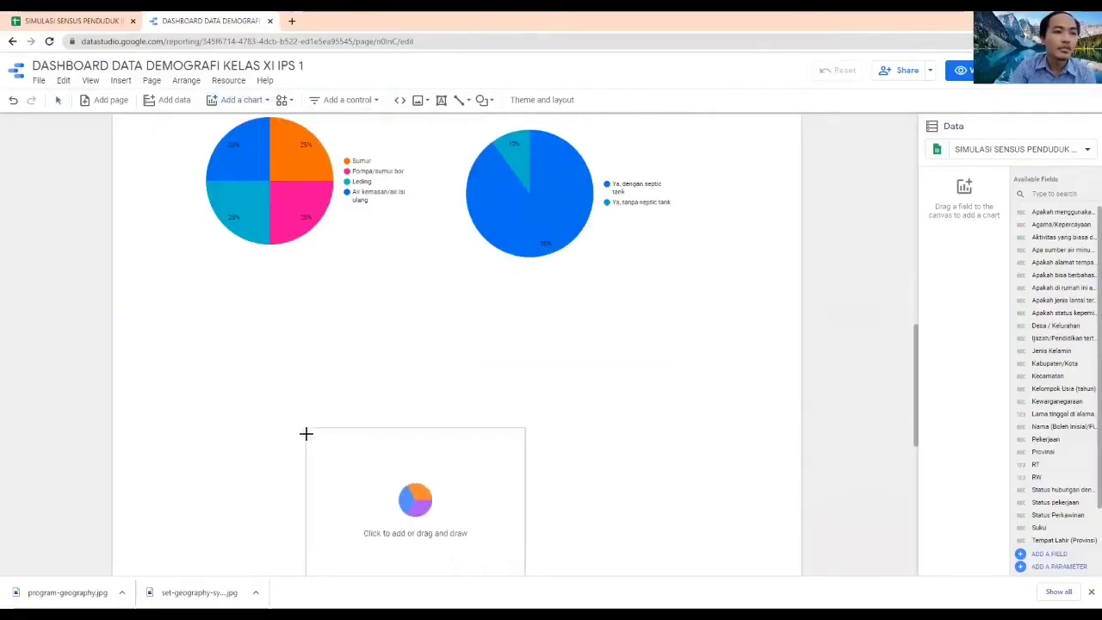
left_click(198, 310)
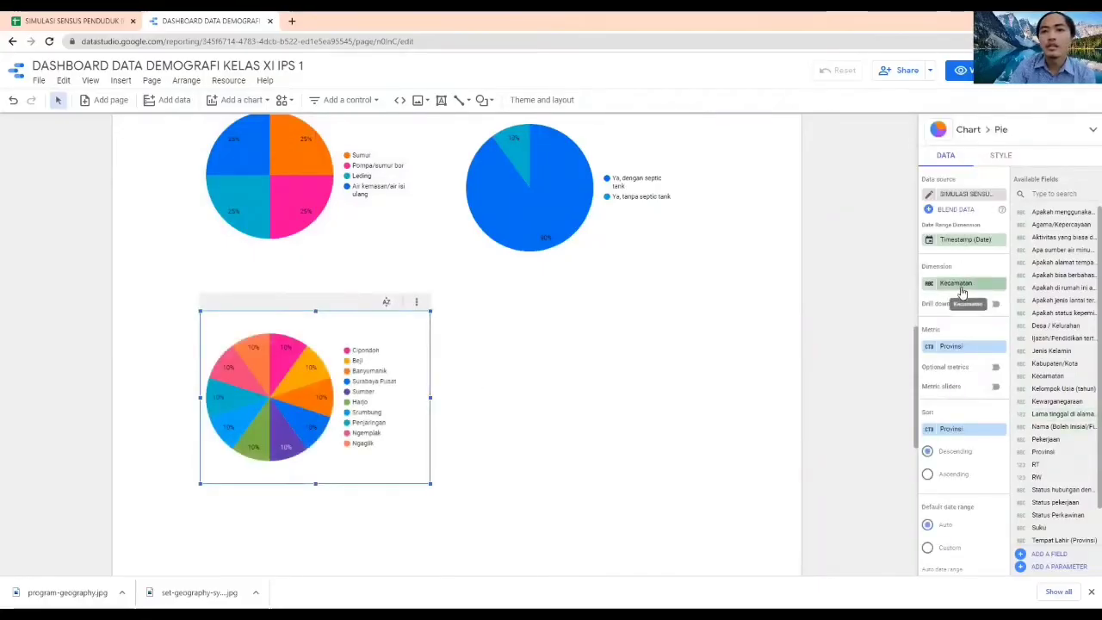
Set the new pie chart's dimension to the Apakah jenis lantai terluas rumah ini? field in place of Kecamatan
left_click(940, 283)
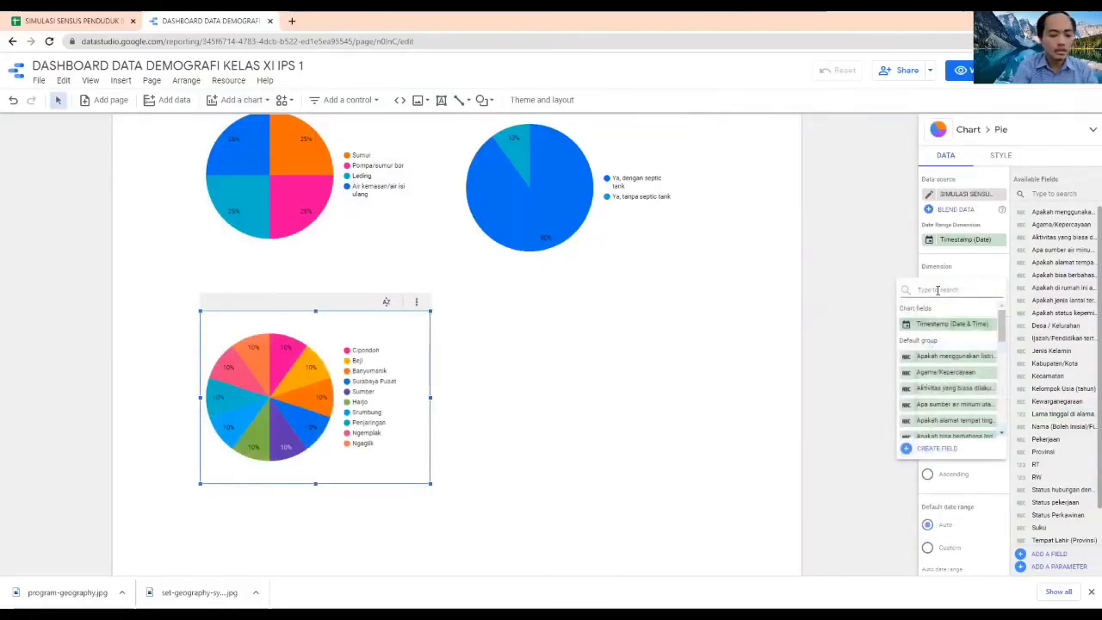
type("luas")
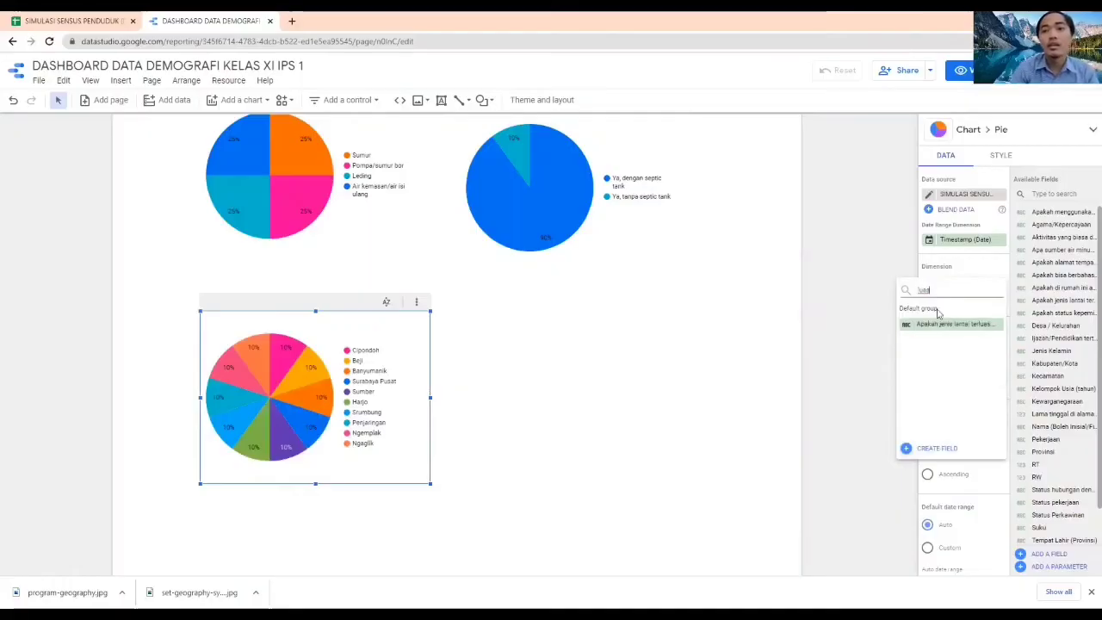
left_click(941, 323)
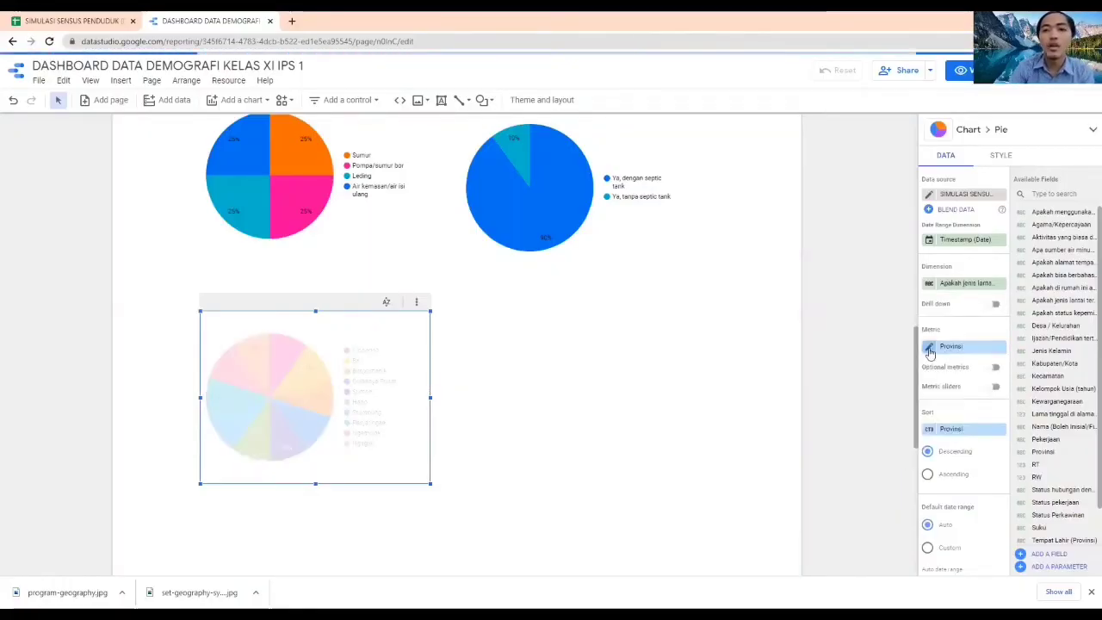
Replace the floor type pie chart's Provinsi metric with the Apakah jenis lantai terluas rumah ini? field, aggregated by Count
left_click(981, 347)
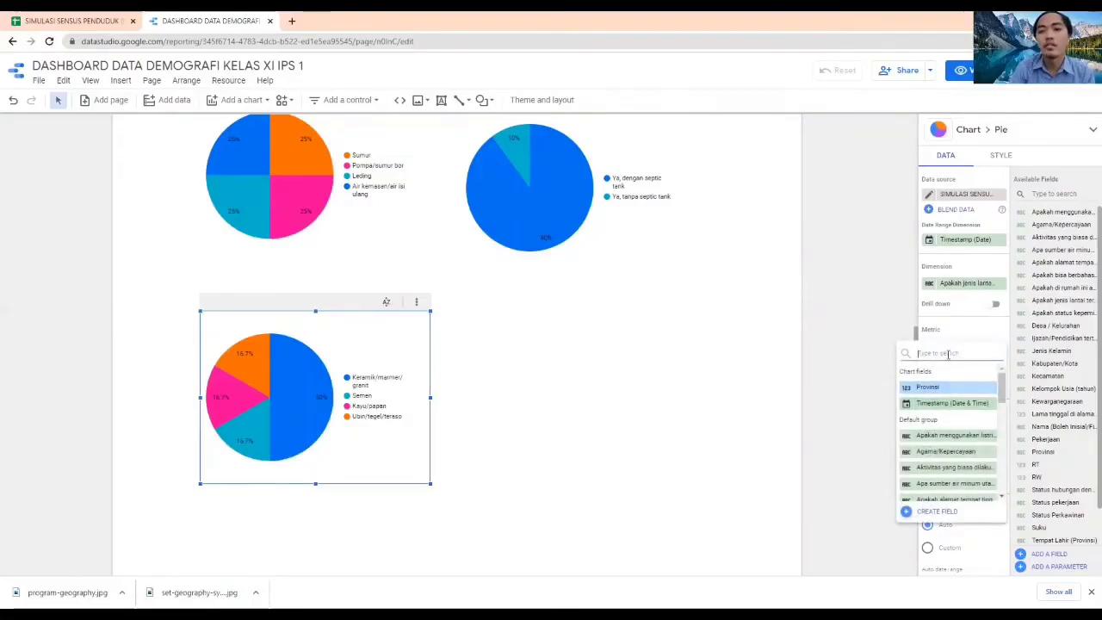
type("lantai")
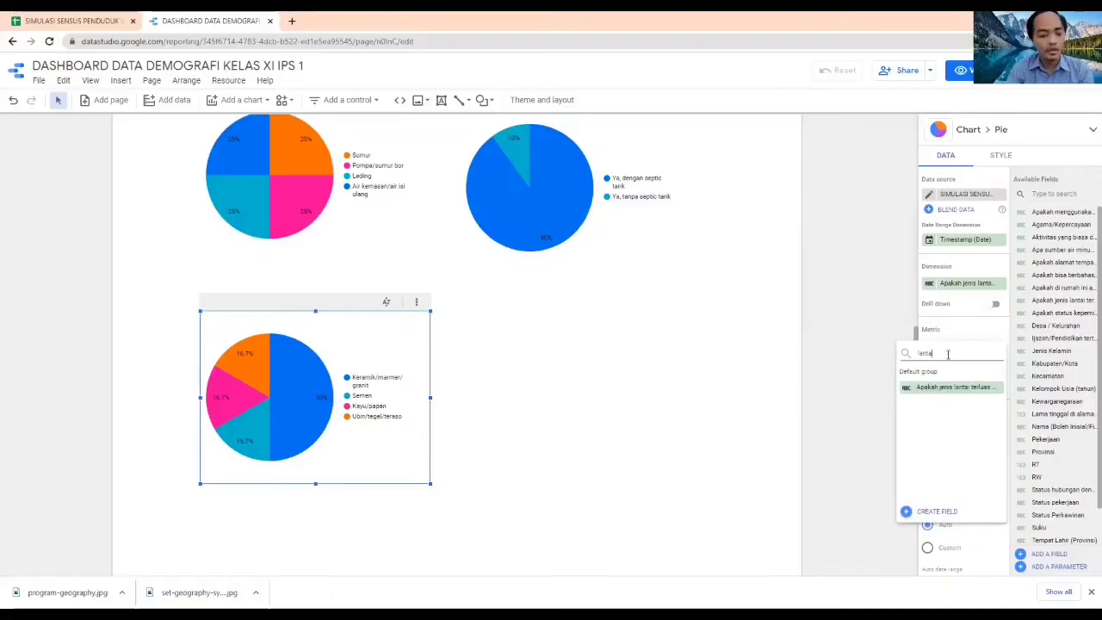
left_click(951, 387)
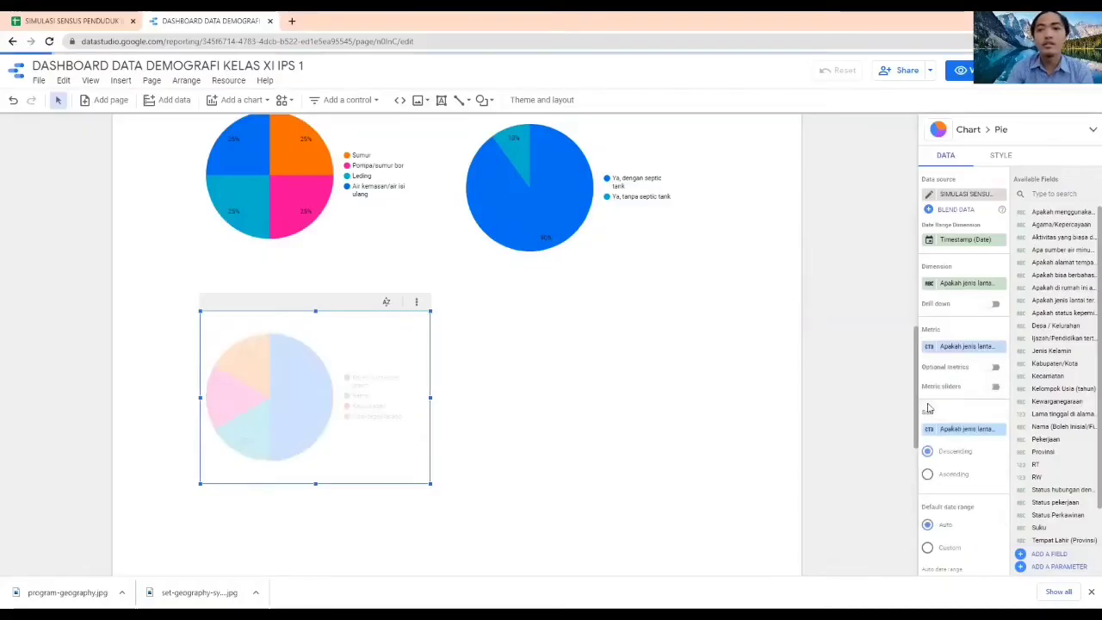
left_click(930, 348)
left_click(805, 414)
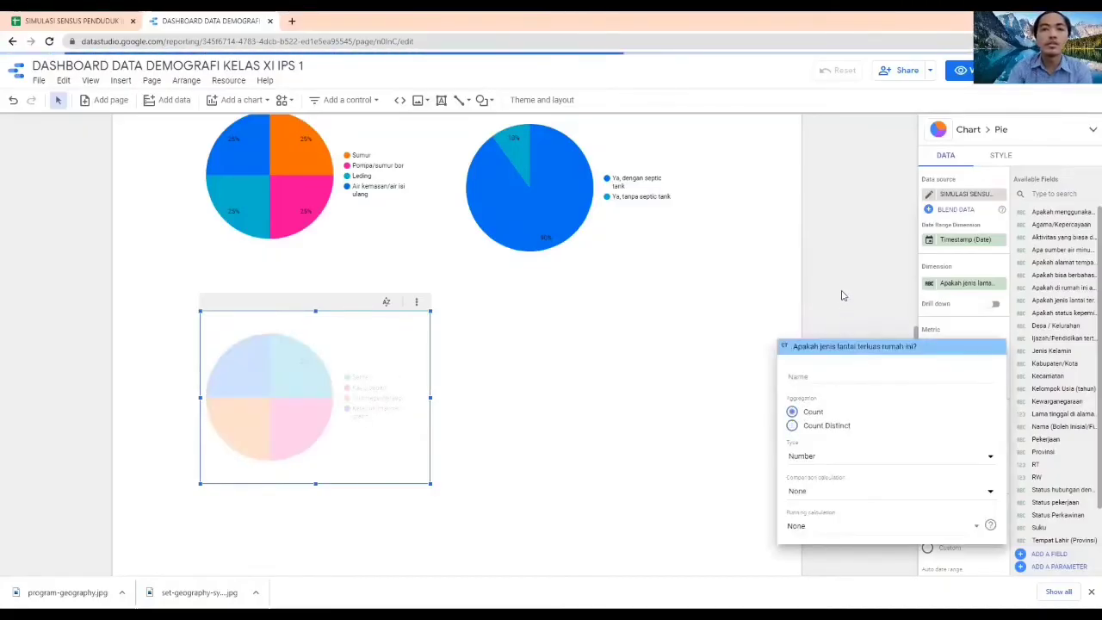
left_click(842, 295)
left_click(842, 296)
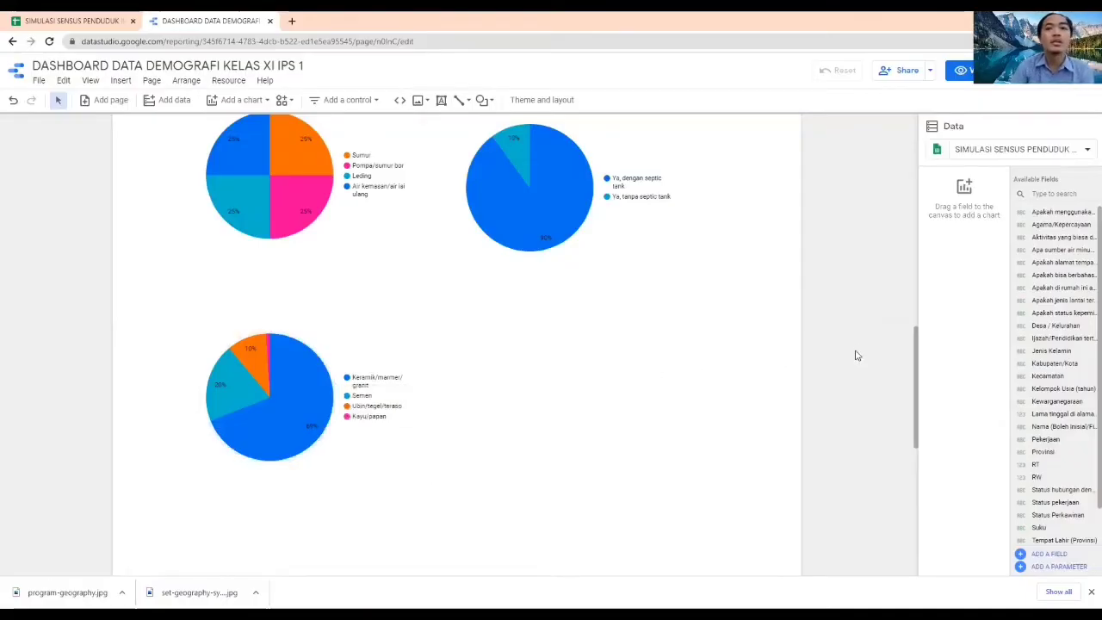
scroll(845, 347, "up", 2)
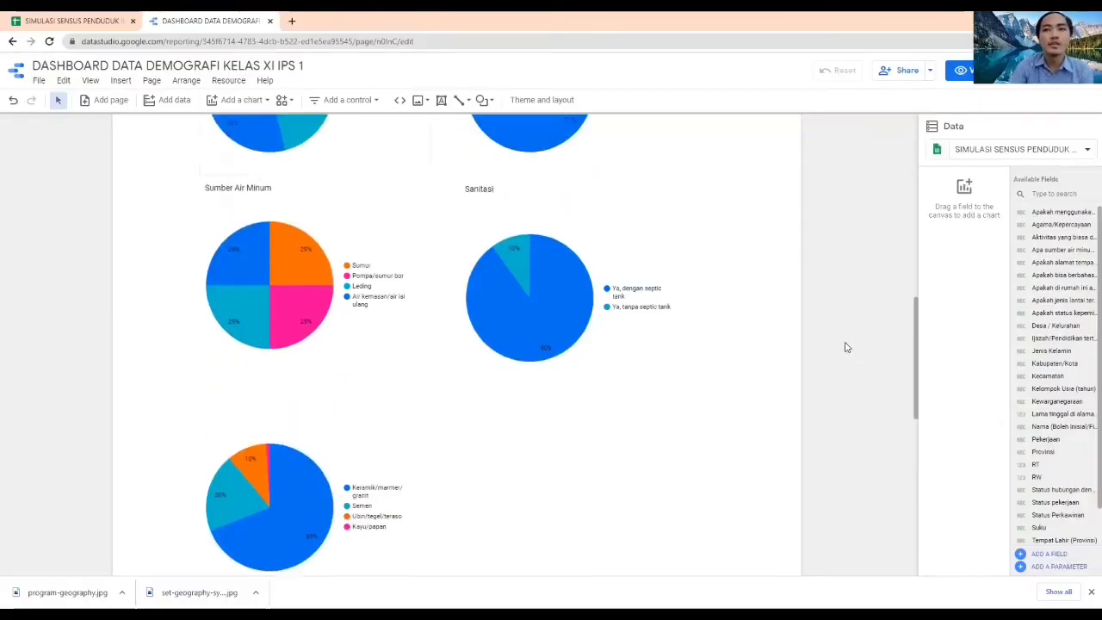
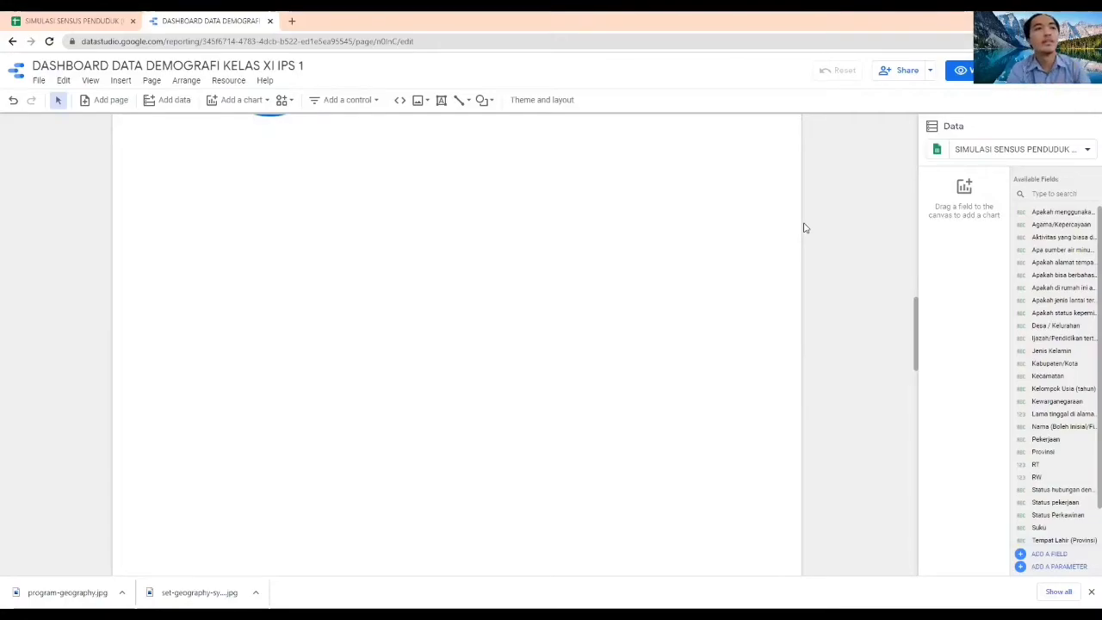
Add a donut chart in the empty area below the existing pie charts and set its dimension to Jenis Kelamin
left_click(243, 100)
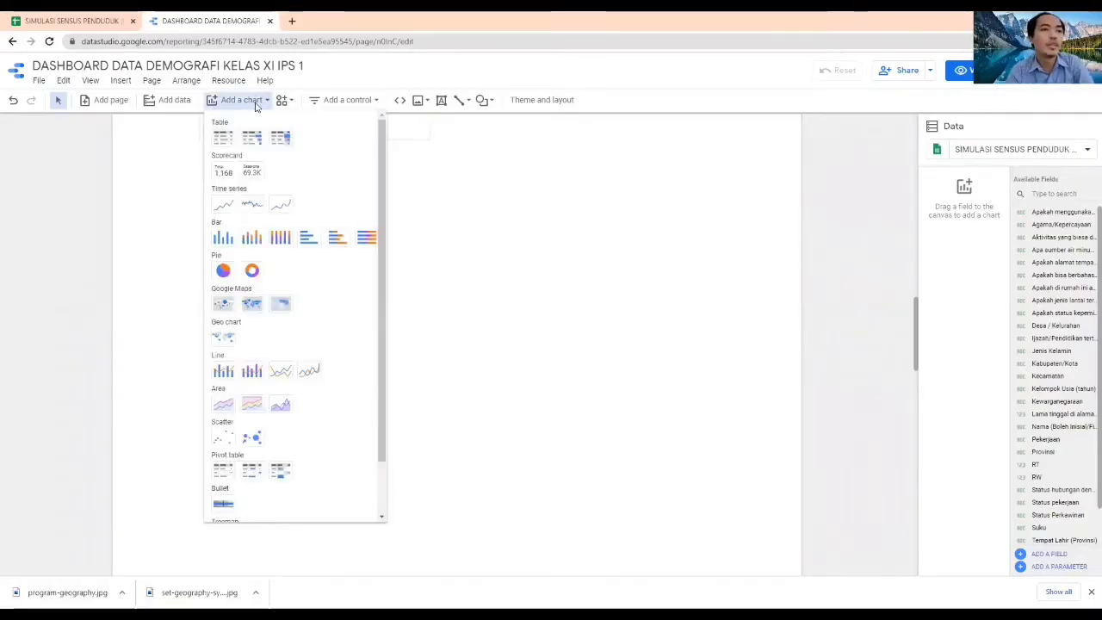
left_click(252, 272)
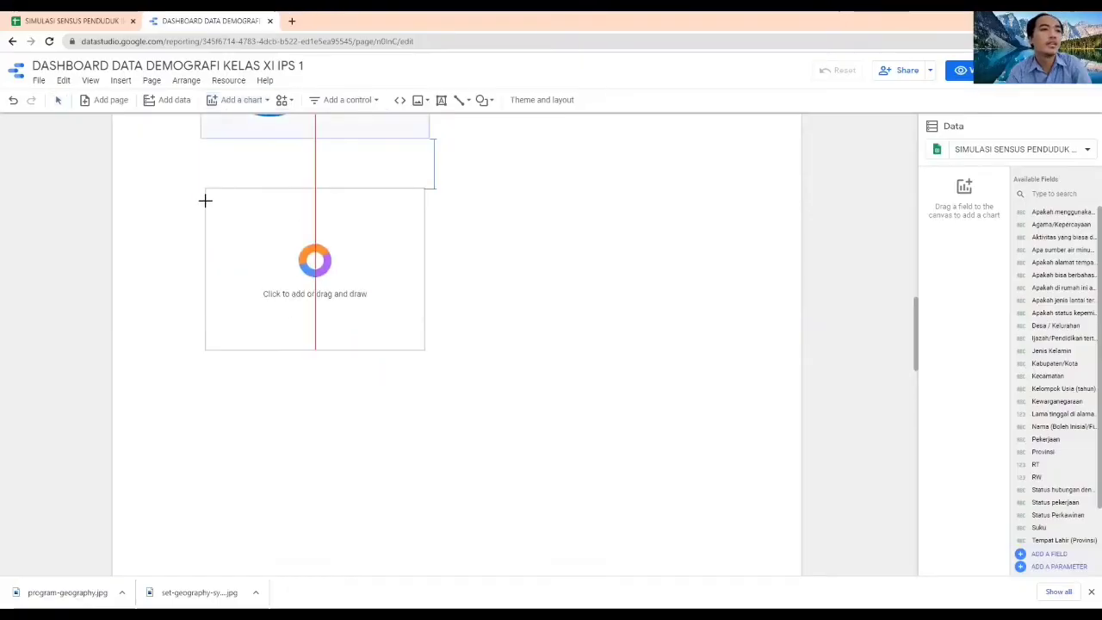
left_click(201, 221)
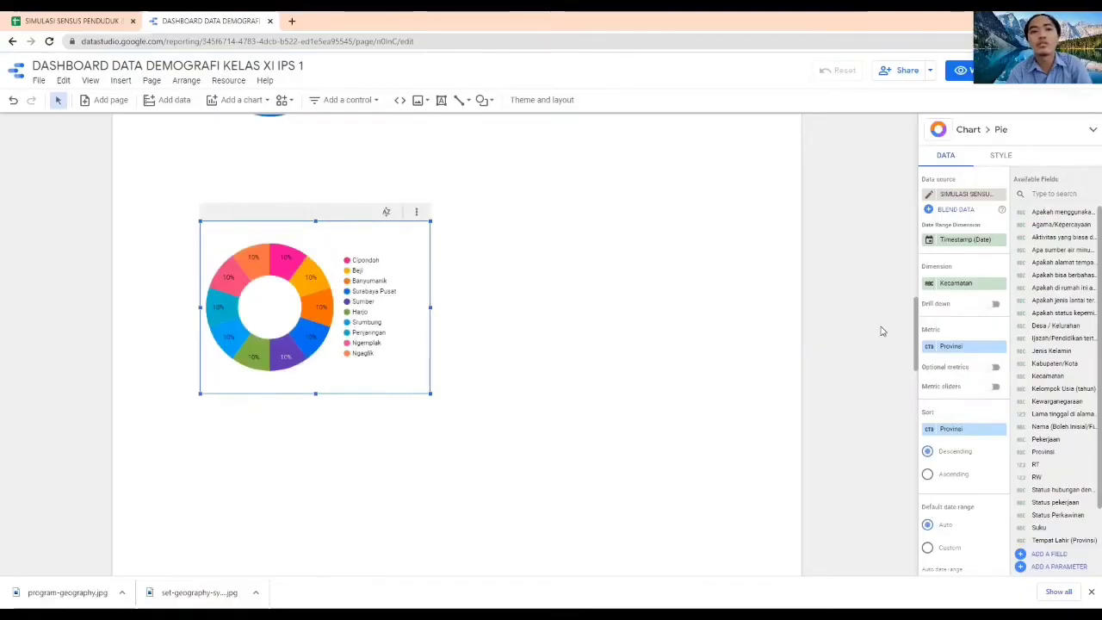
left_click(958, 286)
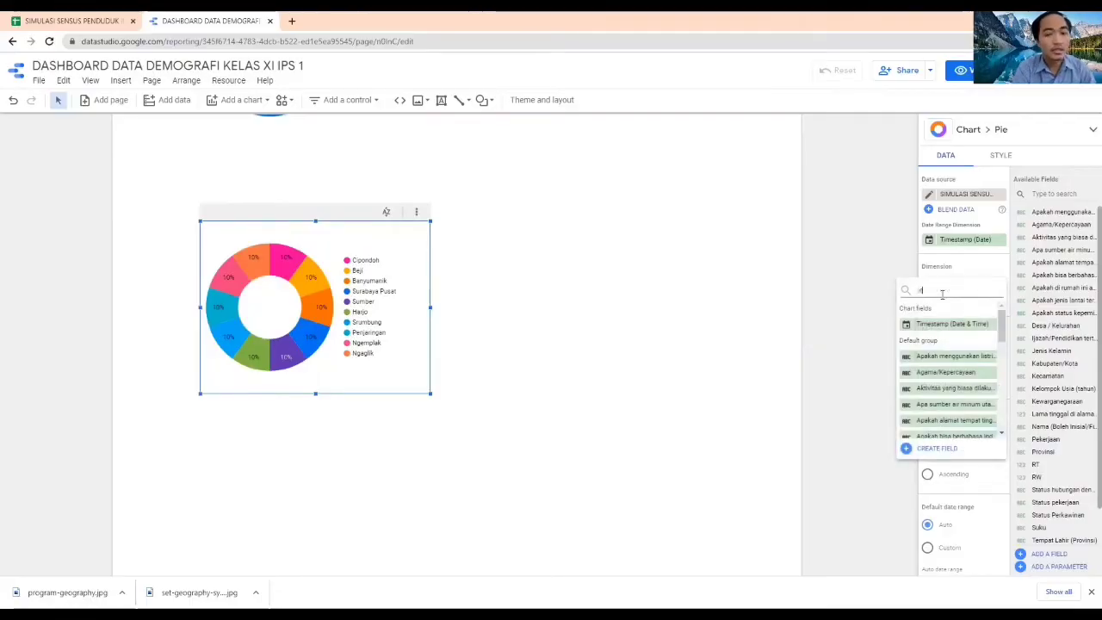
type("jenis")
left_click(932, 346)
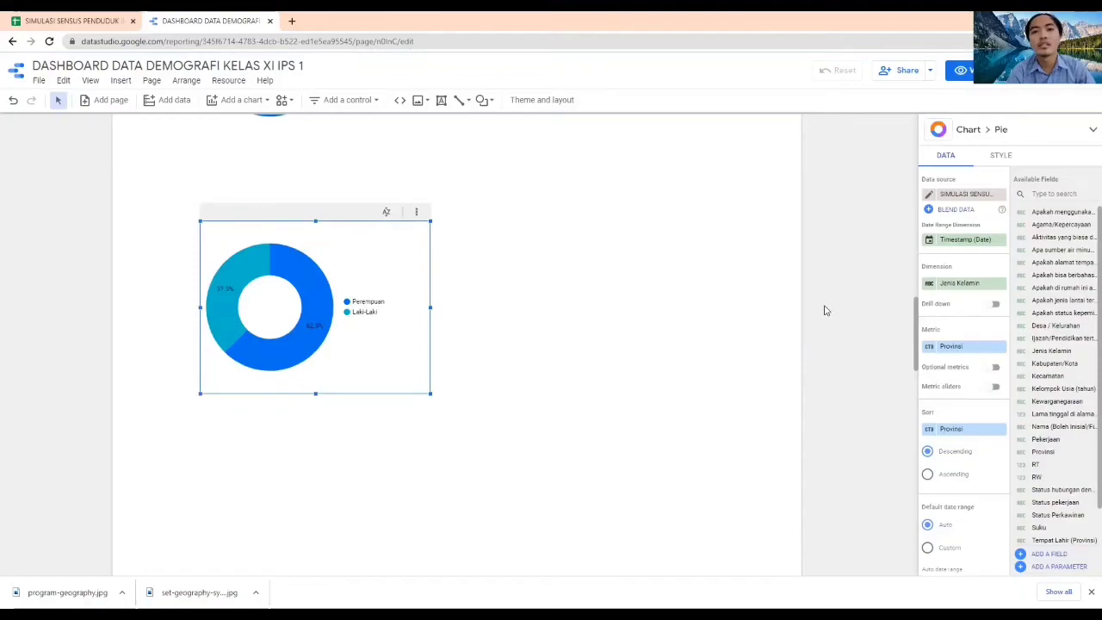
Set the aggregation of the donut chart's Provinsi metric to Count
left_click(929, 347)
left_click(825, 412)
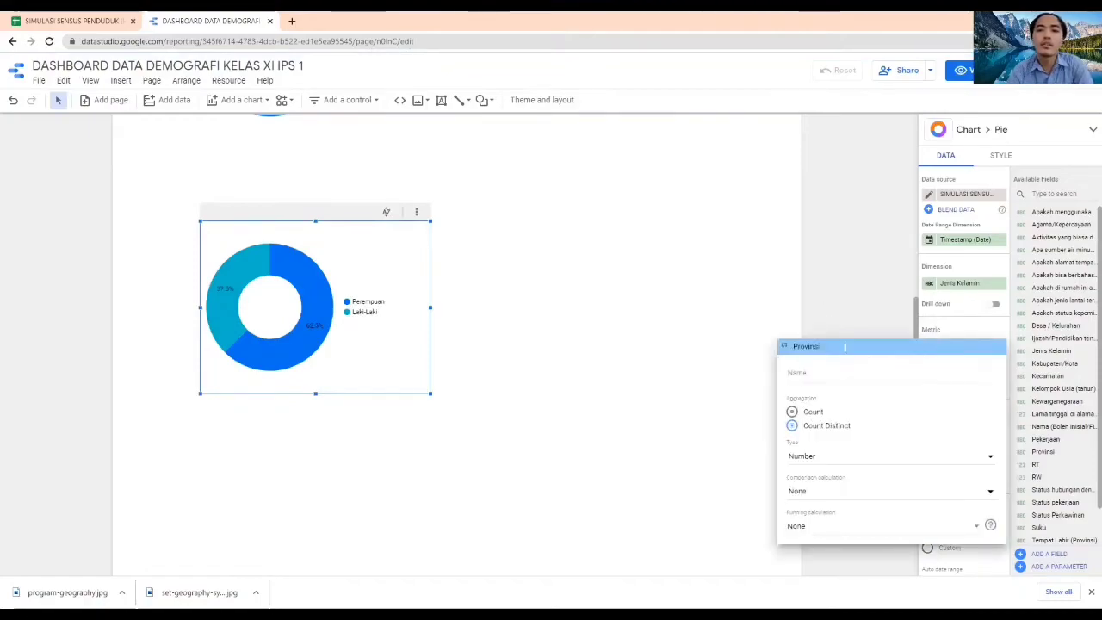
left_click(849, 304)
Replace the donut chart's Provinsi metric with the Jenis Kelamin field, aggregated by Count
left_click(967, 366)
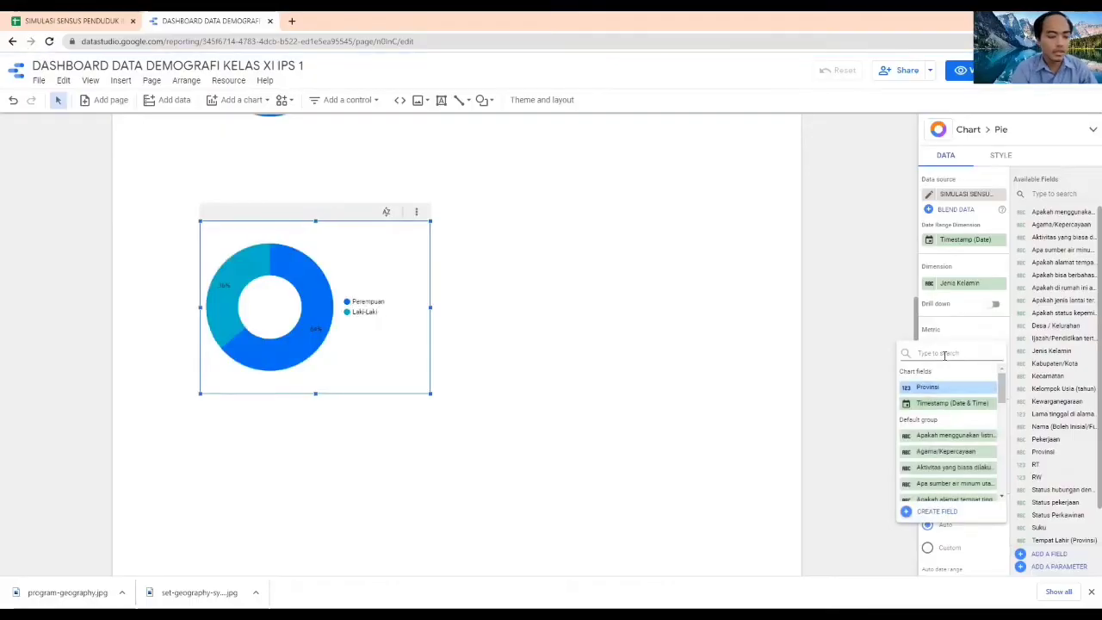
type("jenis")
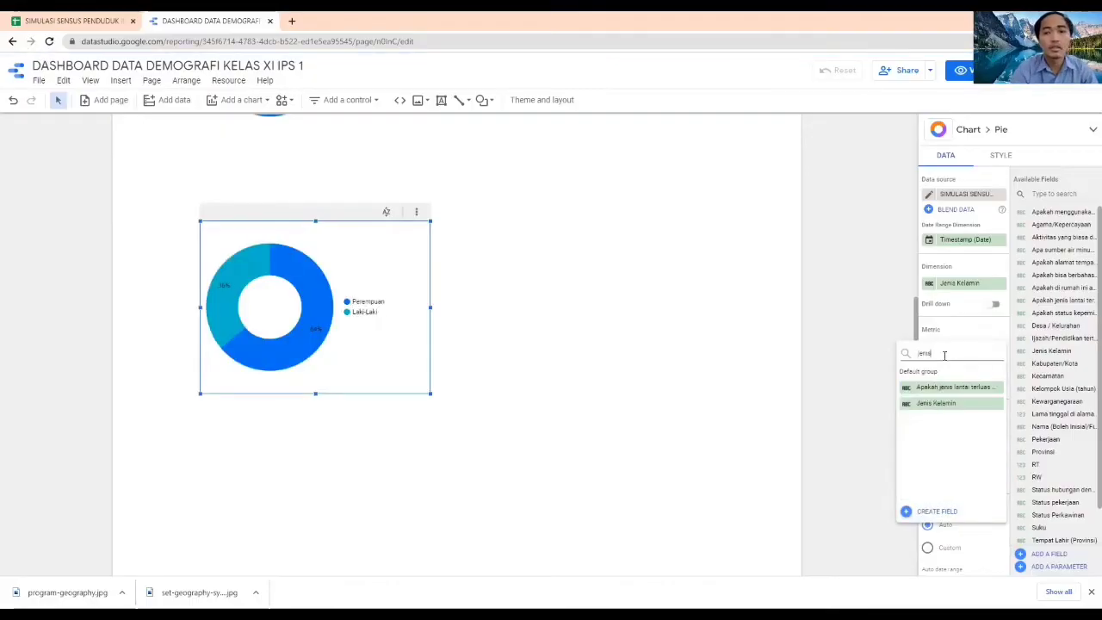
left_click(928, 405)
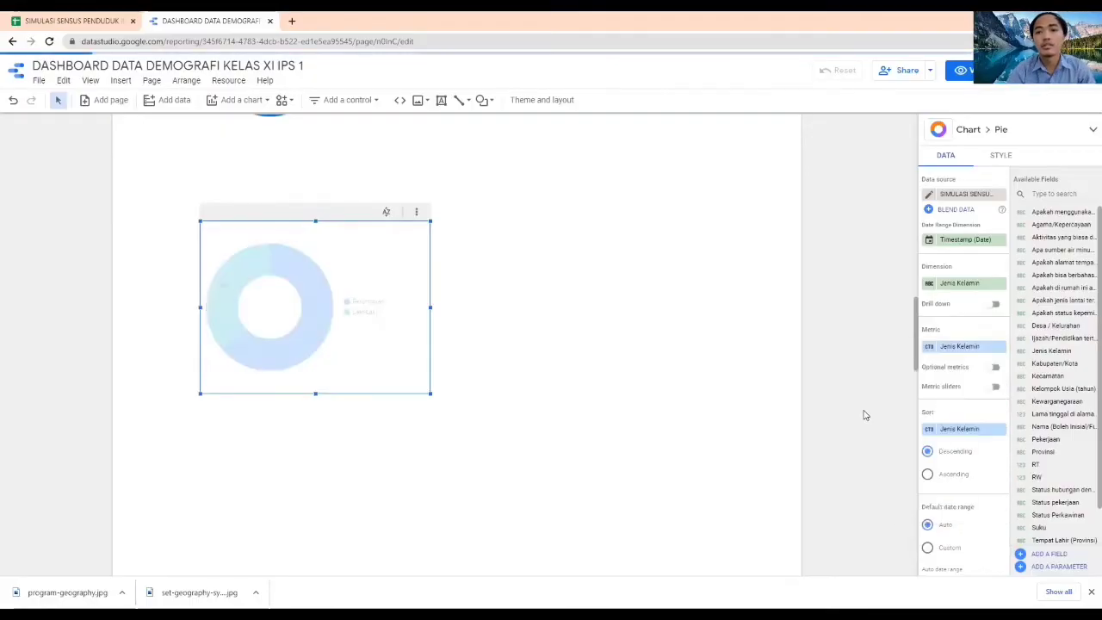
left_click(927, 346)
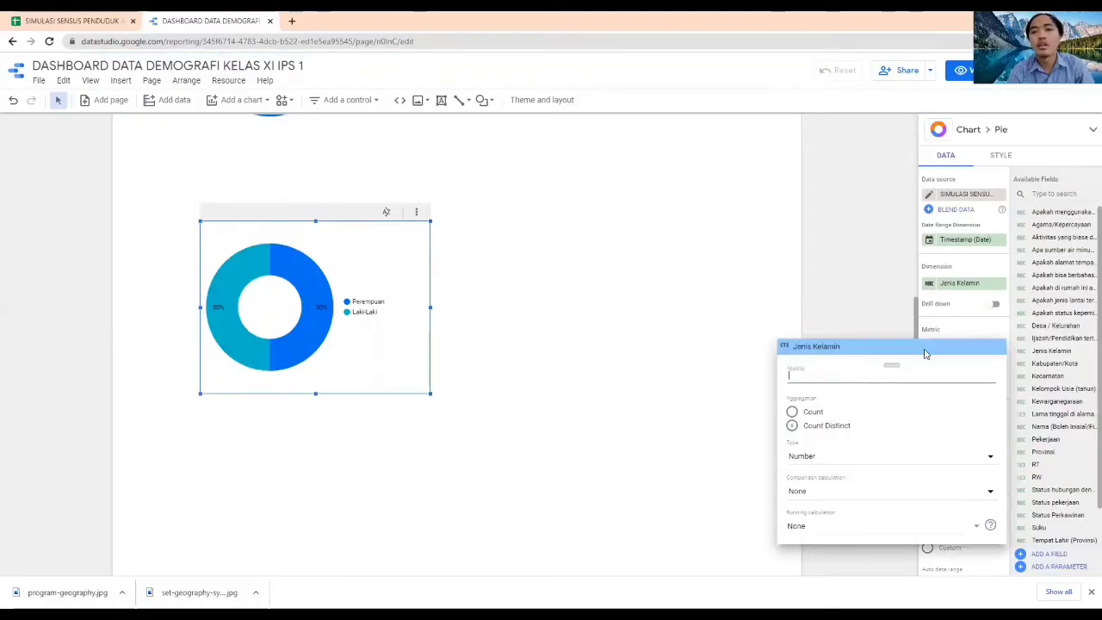
left_click(813, 413)
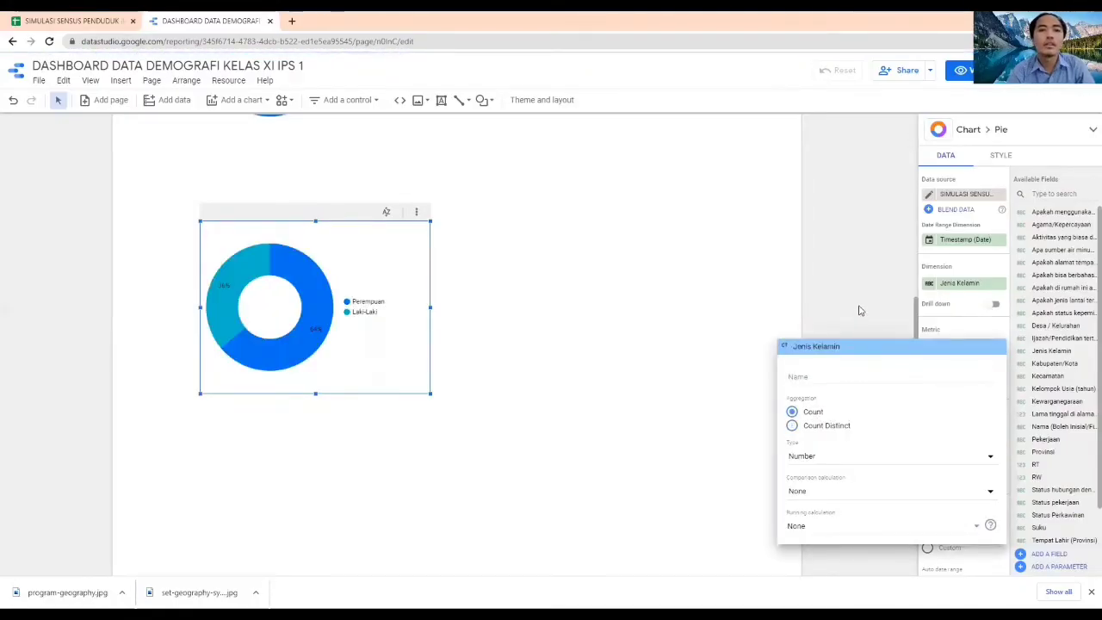
left_click(858, 310)
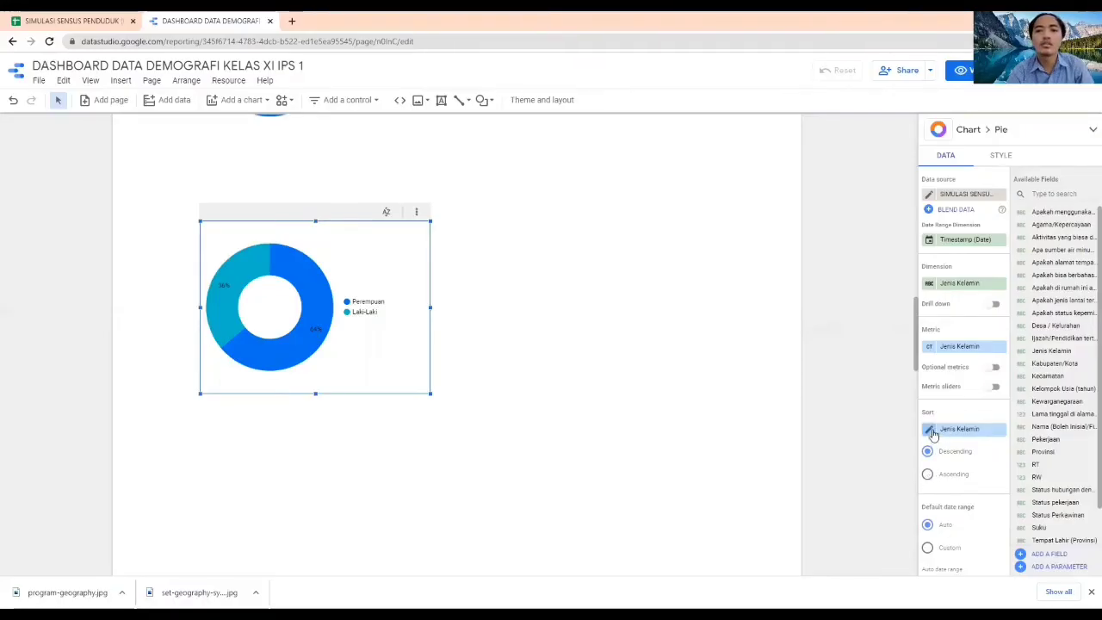
Try the ascending sort order on the Jenis Kelamin donut chart and switch it back to descending
left_click(927, 474)
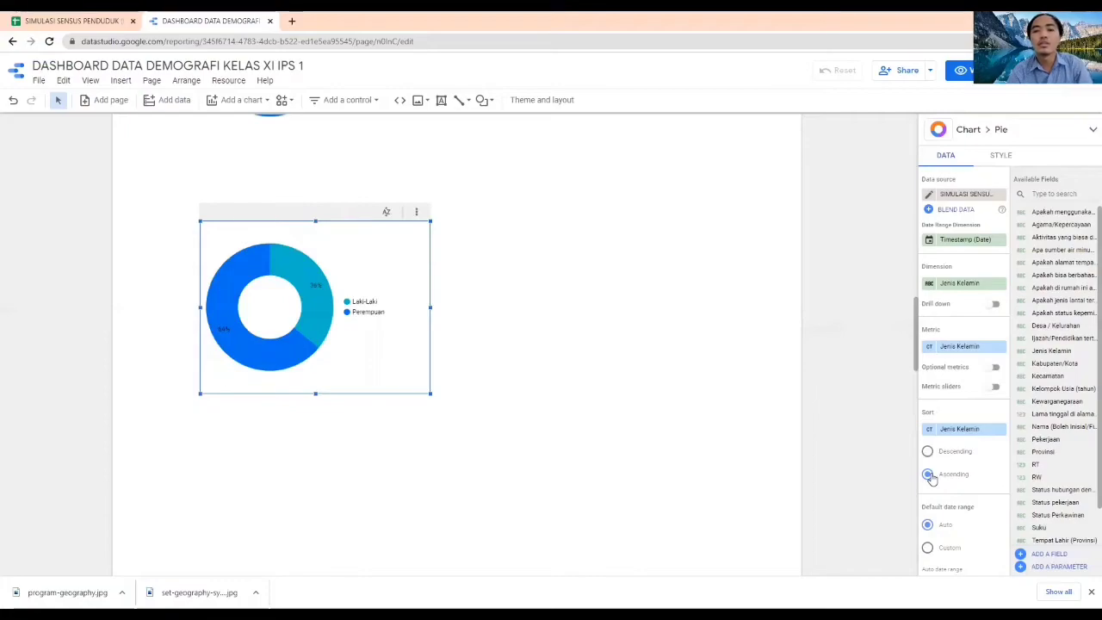
left_click(928, 451)
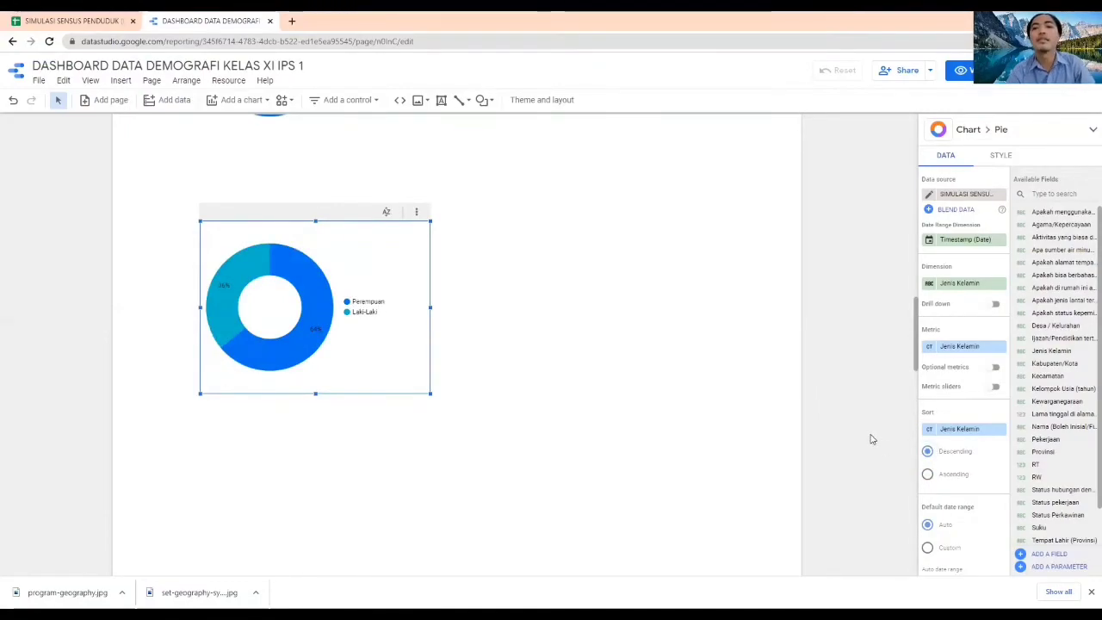
left_click(871, 439)
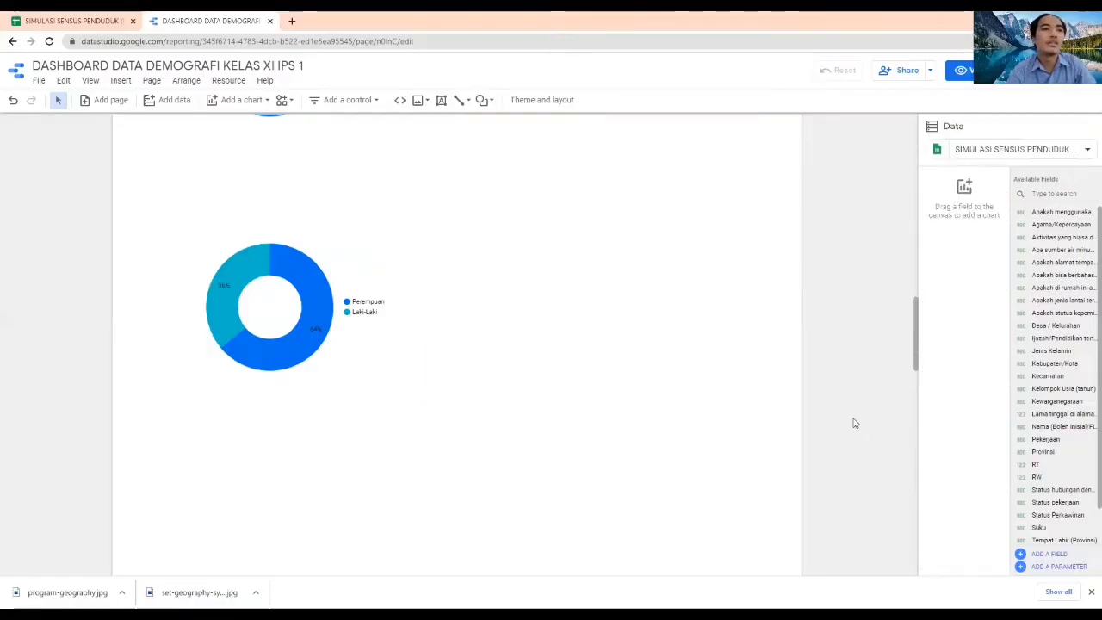
Insert a text box over the upper part of the donut chart with the title Jenis Kelamin
left_click(126, 85)
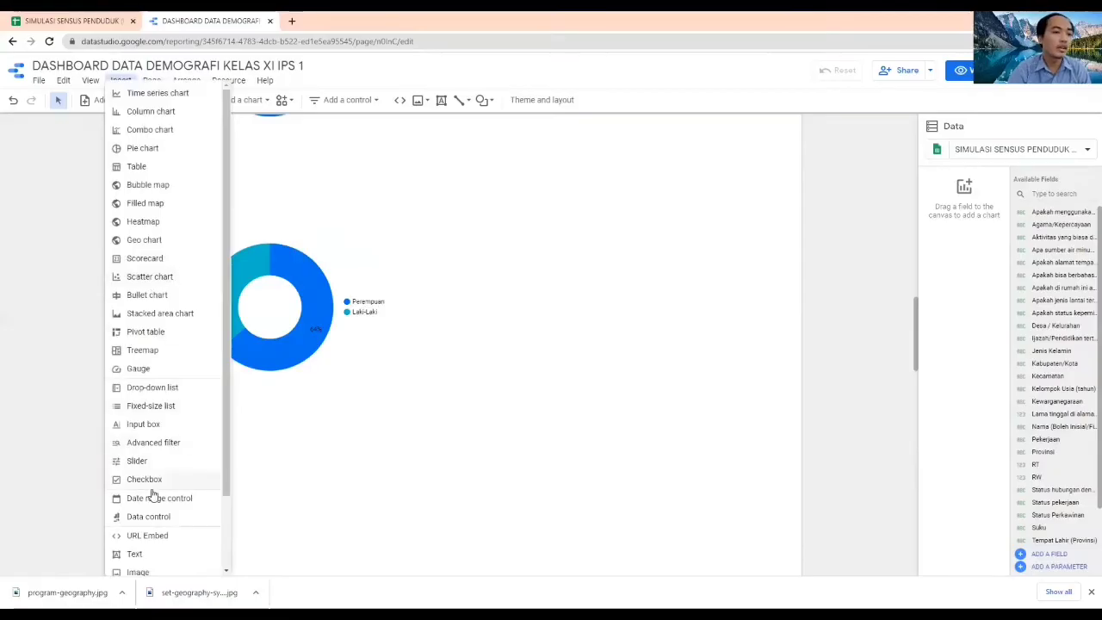
left_click(135, 555)
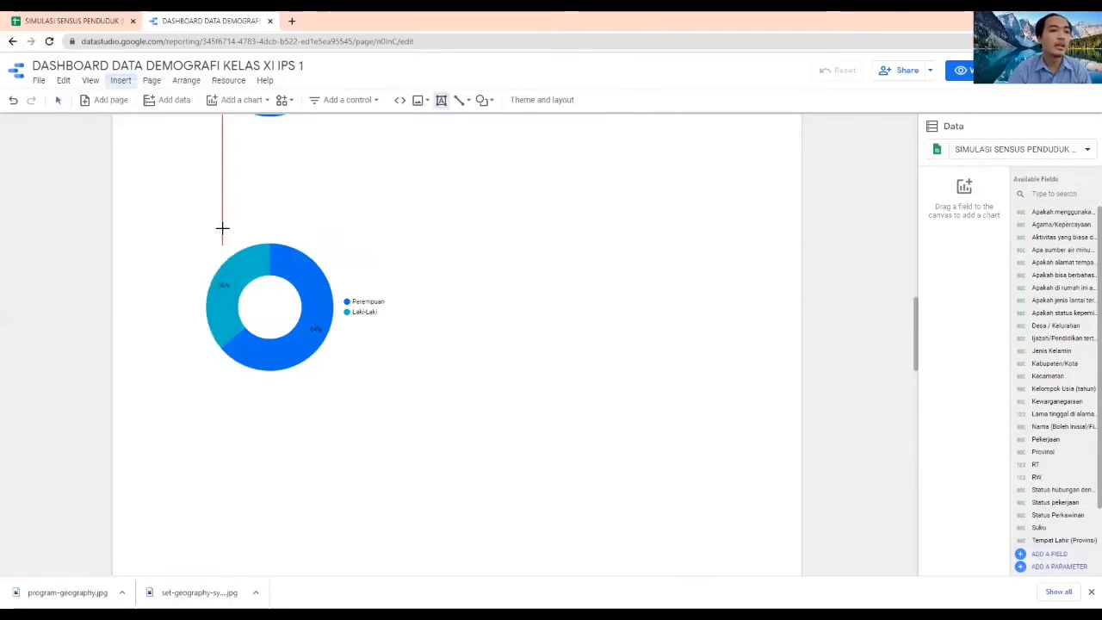
left_click_drag(223, 229, 452, 256)
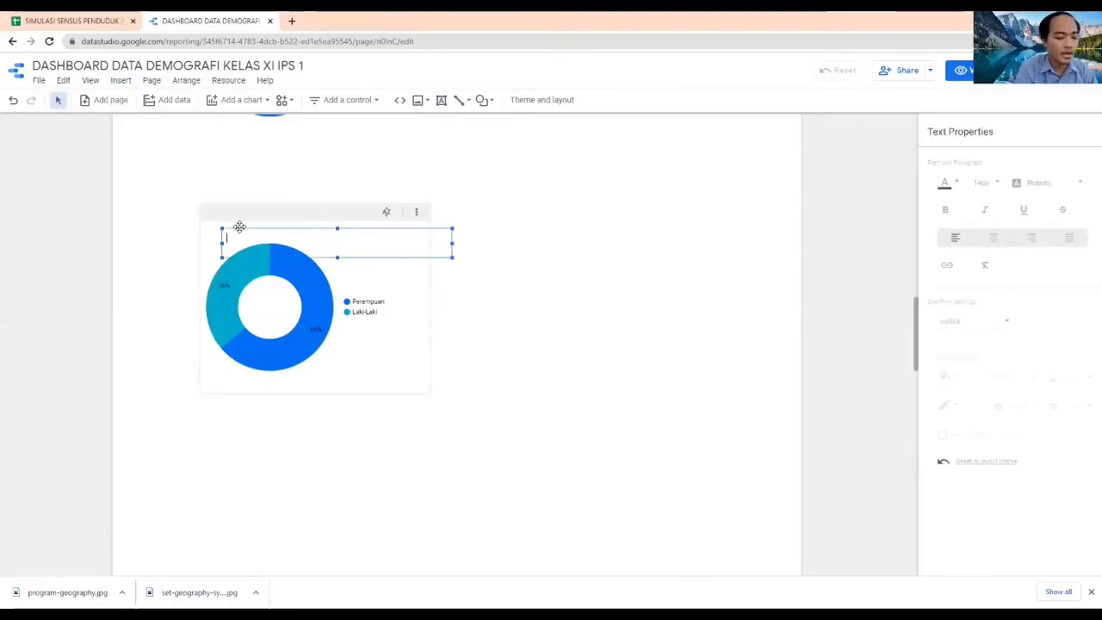
type("Jenis Kelami")
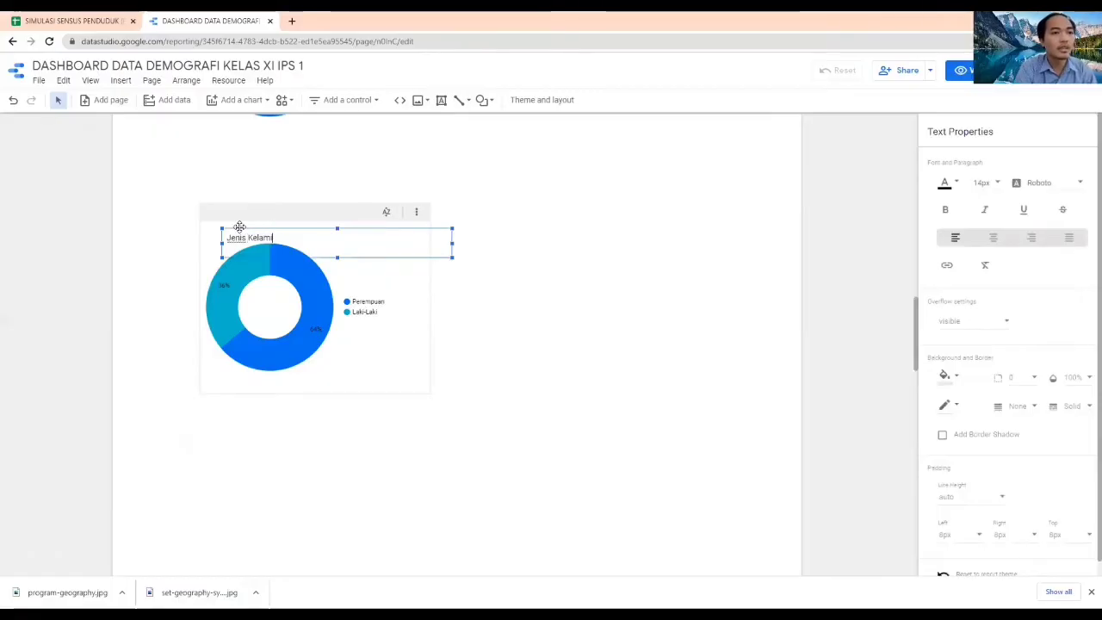
type("n")
left_click(241, 226)
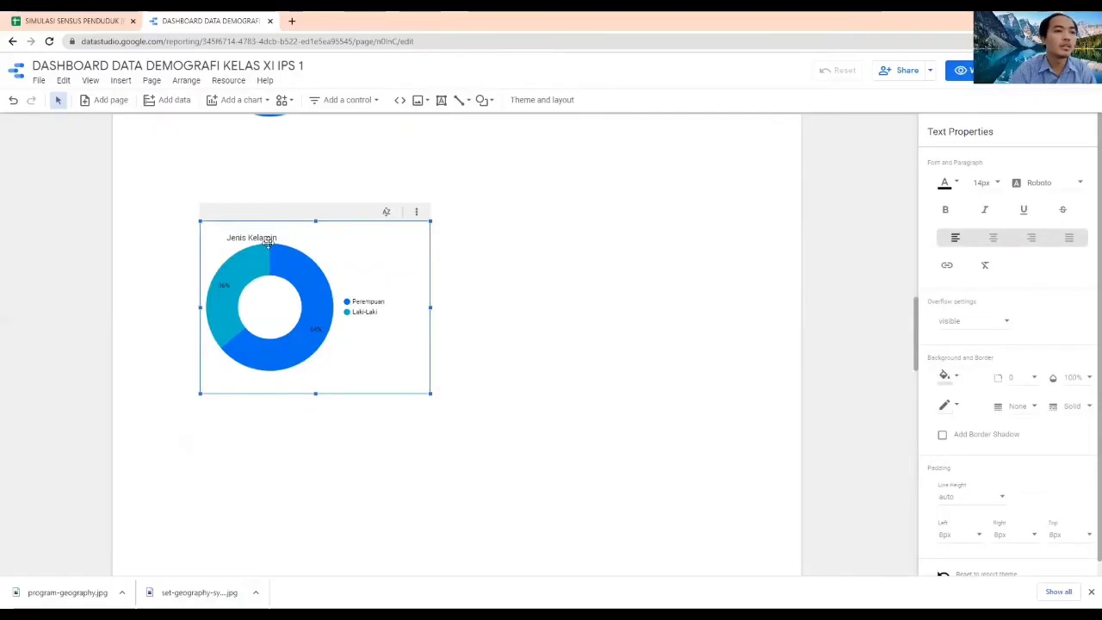
Move the donut chart down and its Jenis Kelamin title up so the title sits clear above the chart, roughly aligned with it
left_click_drag(269, 244, 290, 287)
left_click(267, 238)
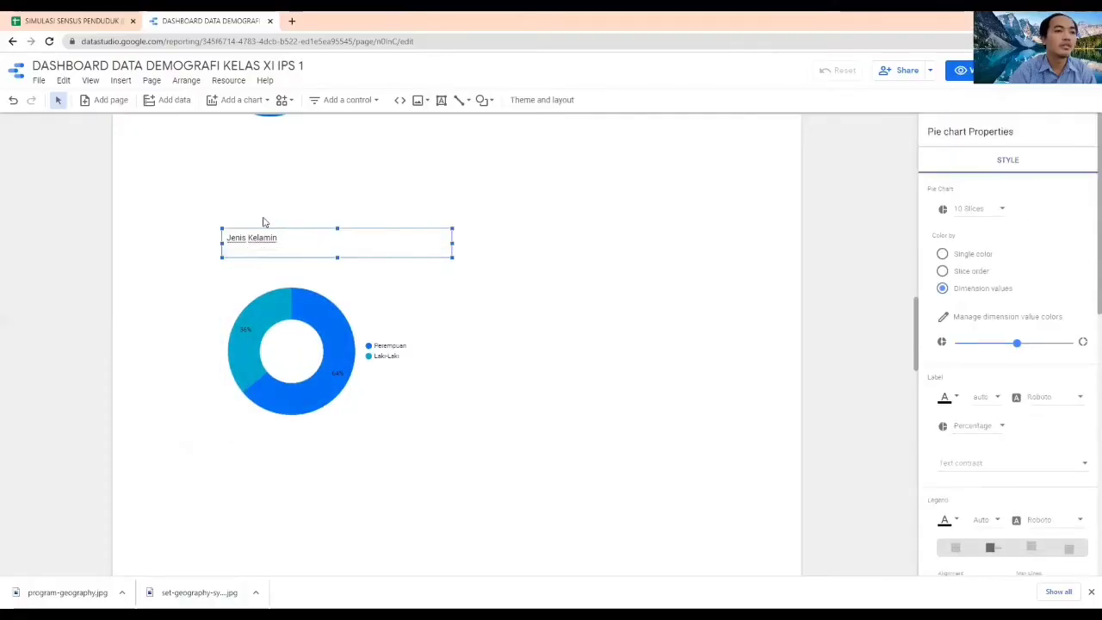
left_click_drag(270, 234, 260, 216)
left_click(297, 256)
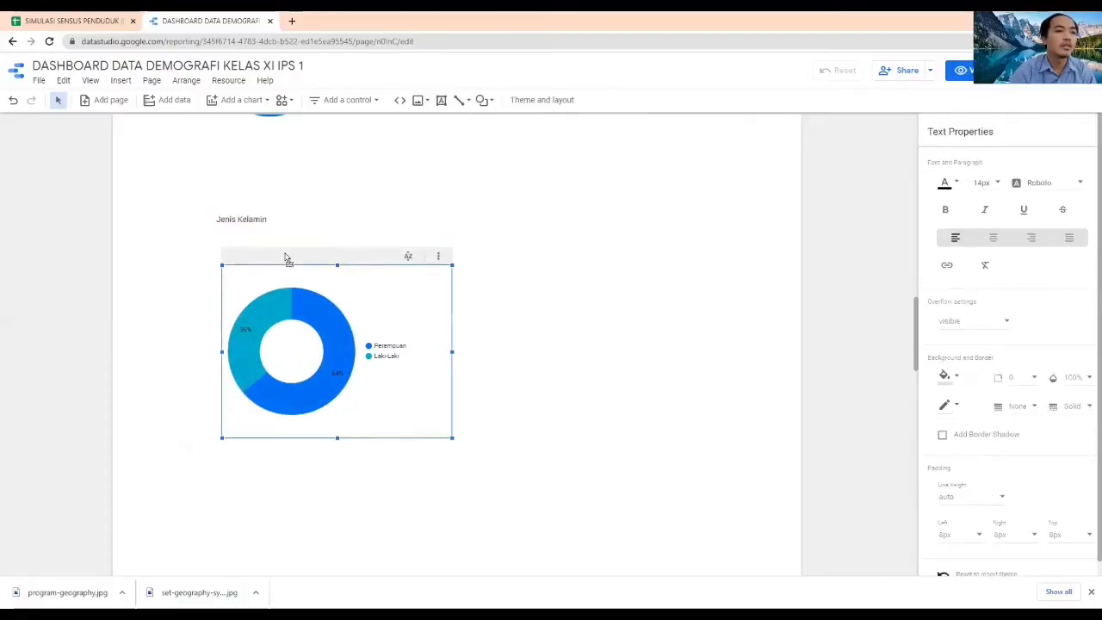
left_click_drag(290, 256, 279, 249)
left_click(563, 330)
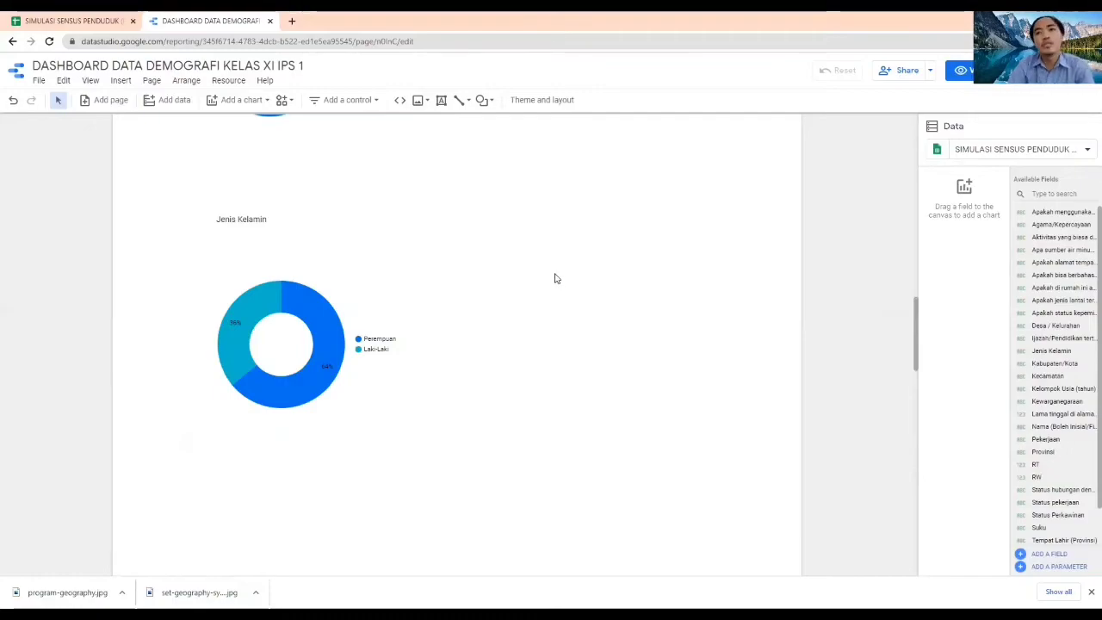
Add a column chart beside the Jenis Kelamin donut chart and set its dimension to Usia
left_click(241, 100)
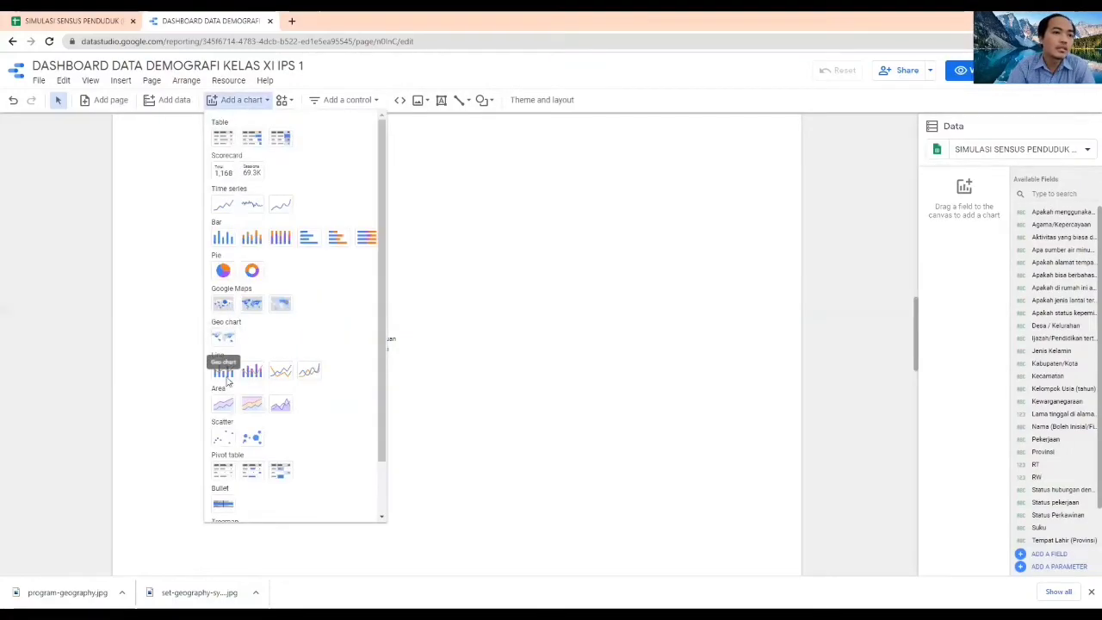
left_click(224, 239)
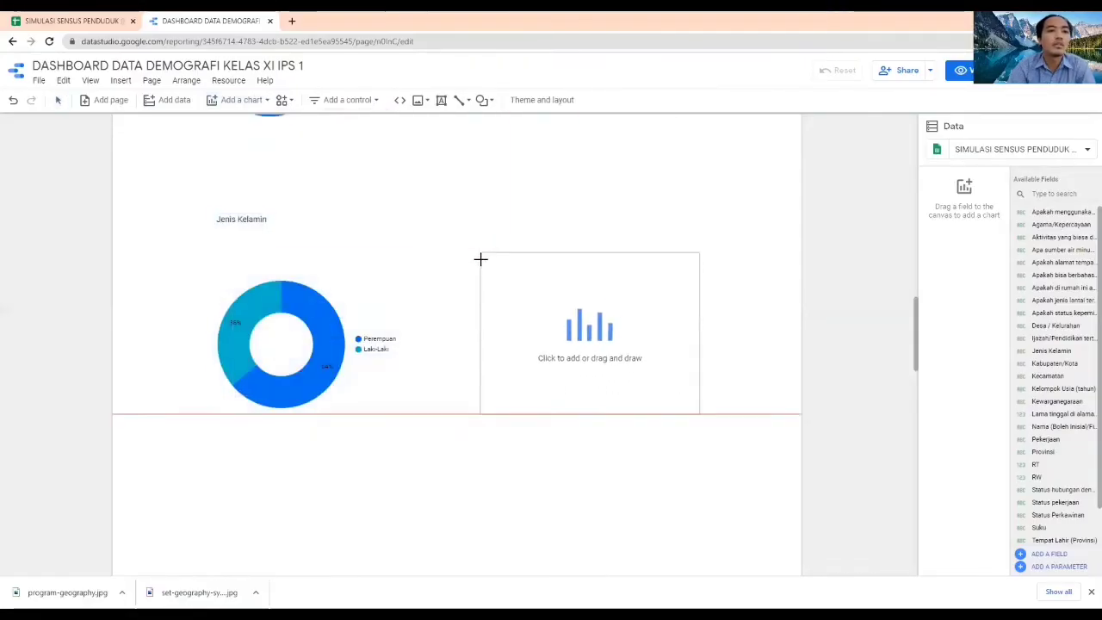
left_click(477, 263)
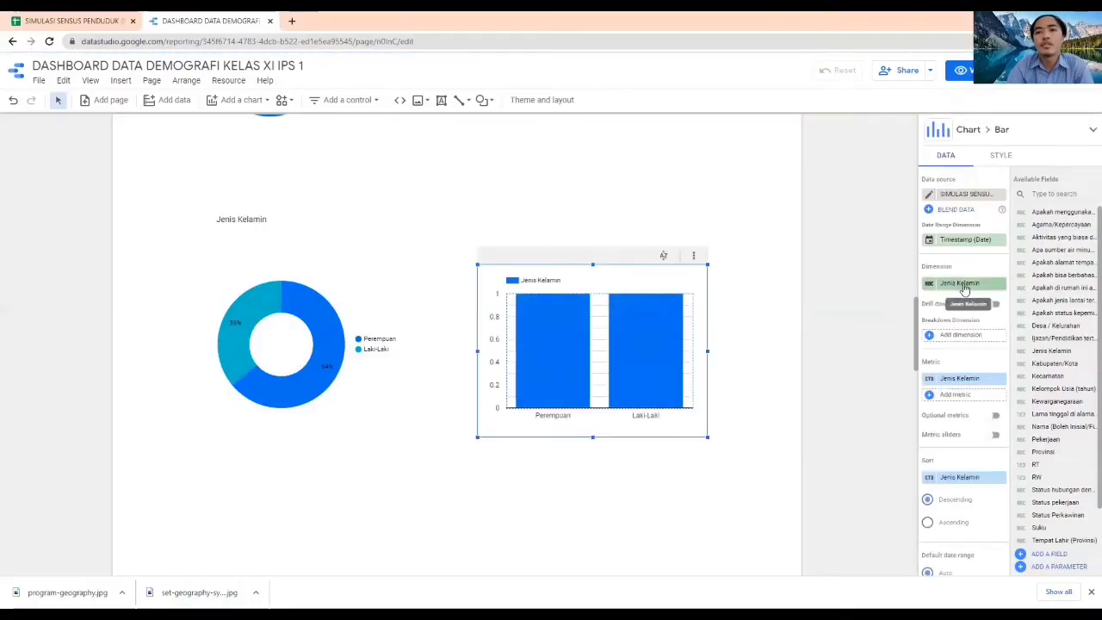
left_click(936, 287)
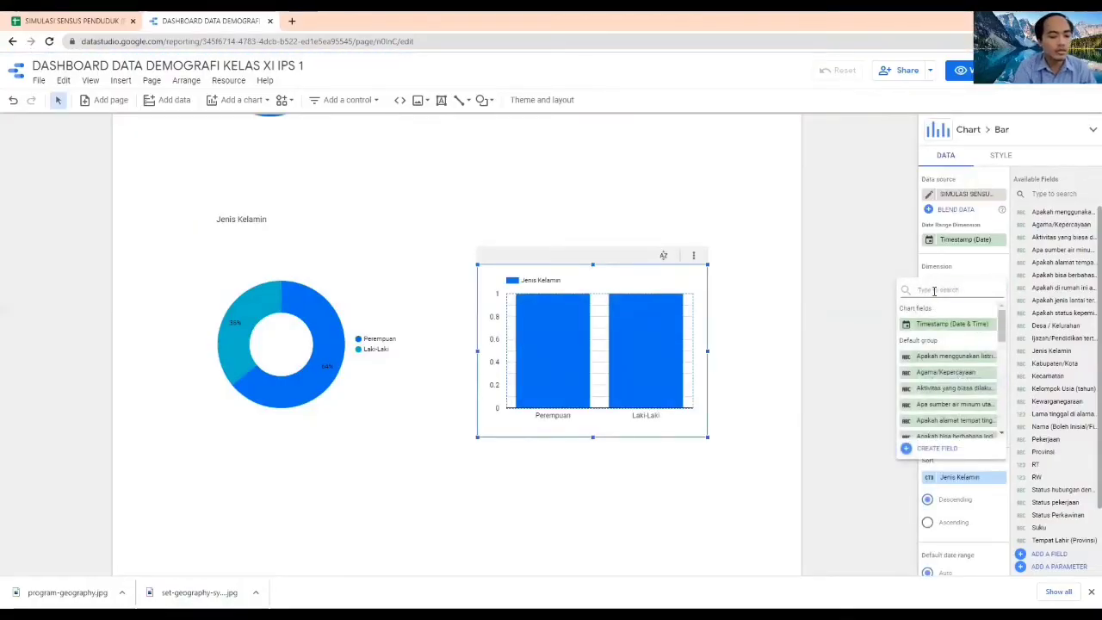
type("usia")
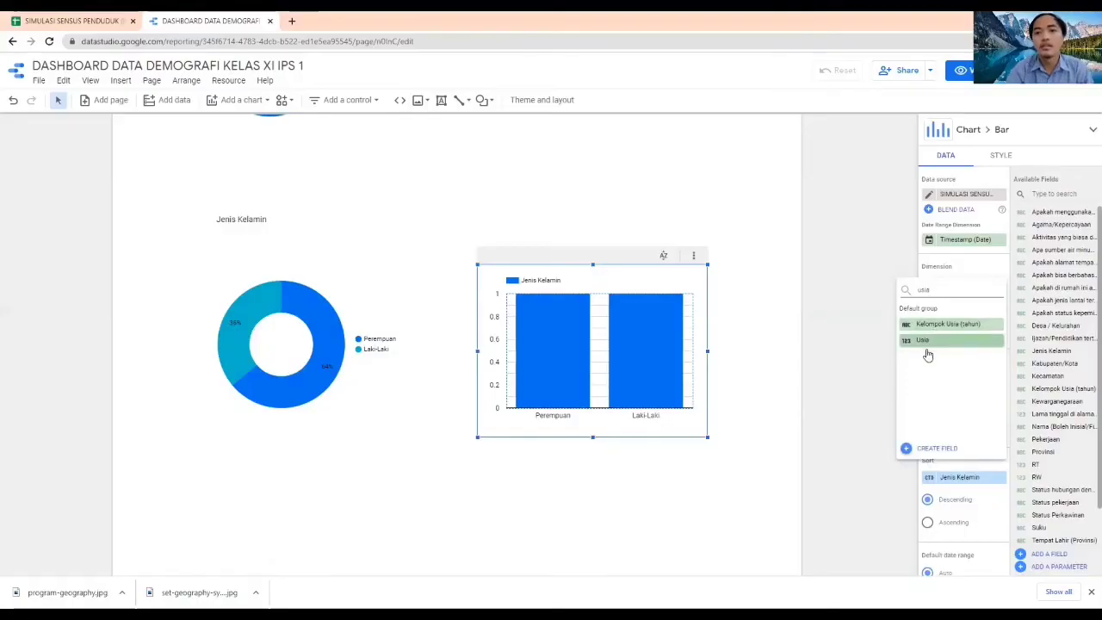
left_click(927, 343)
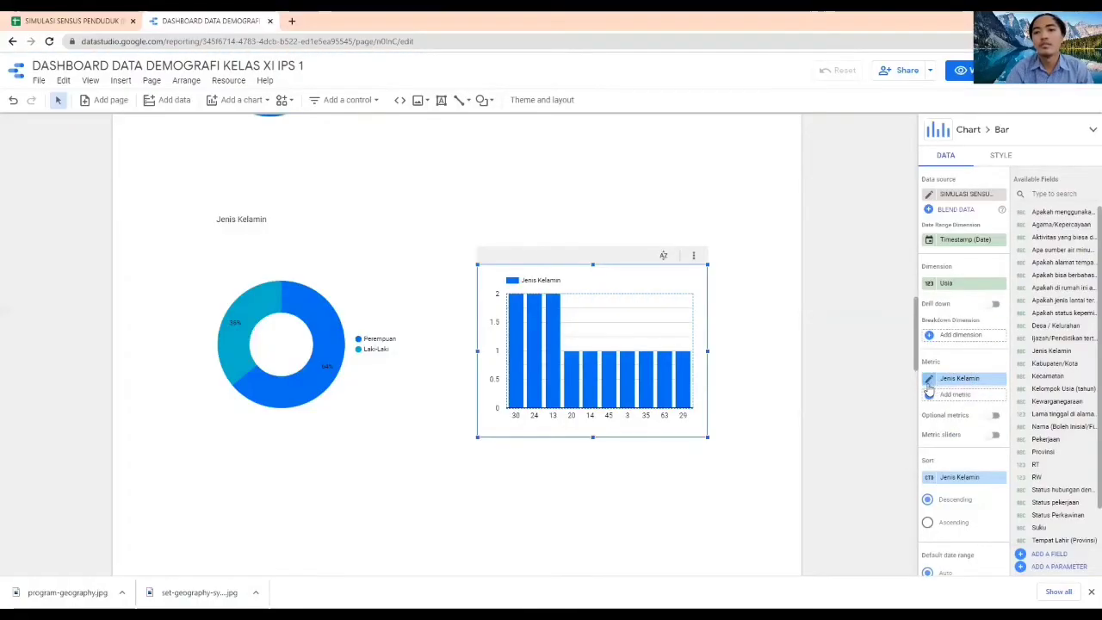
Replace the column chart's Jenis Kelamin metric with the Usia field, aggregated by Count
left_click(934, 383)
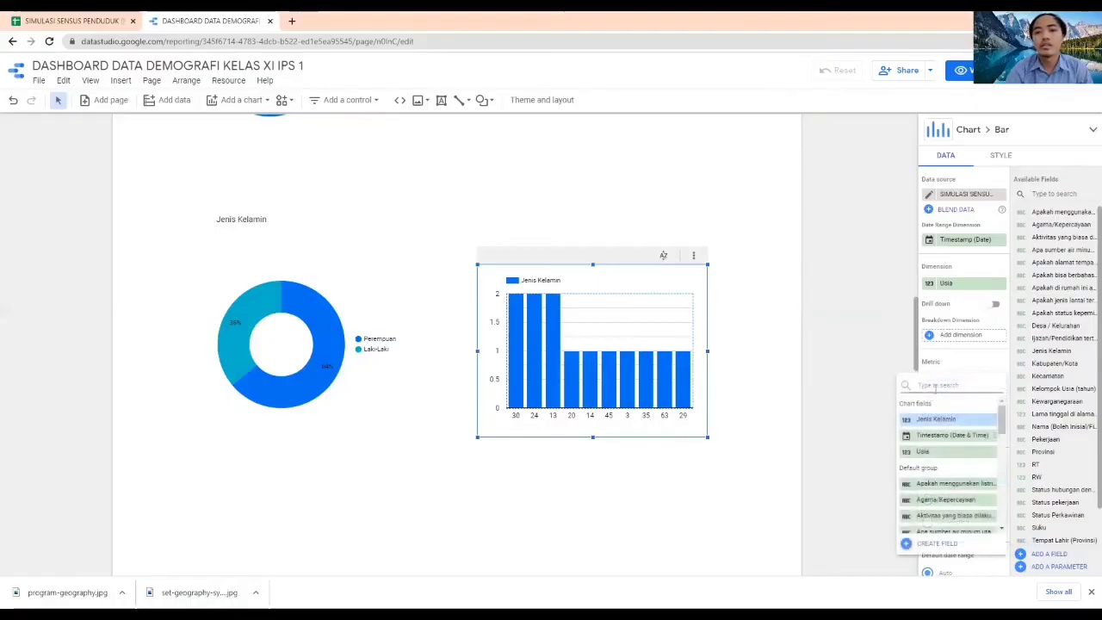
type("usia")
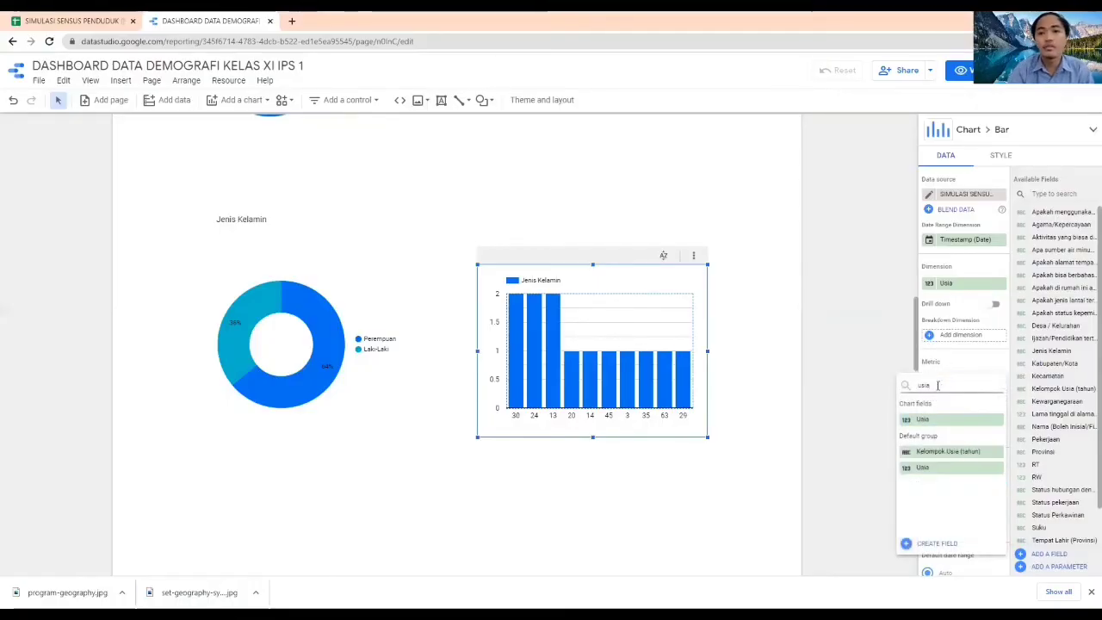
left_click(934, 419)
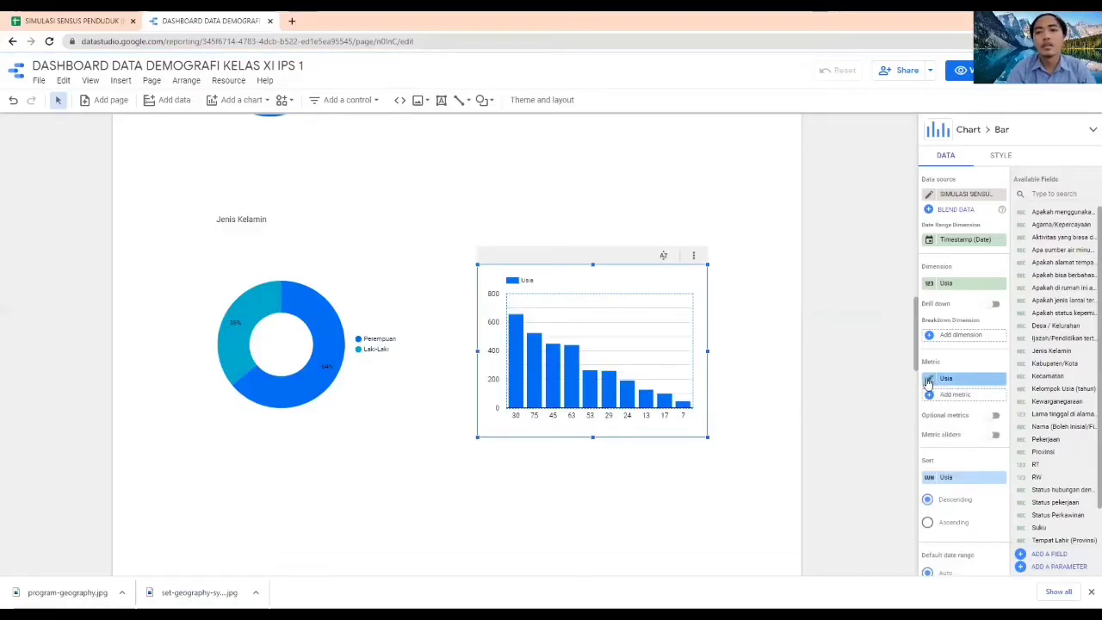
left_click(928, 381)
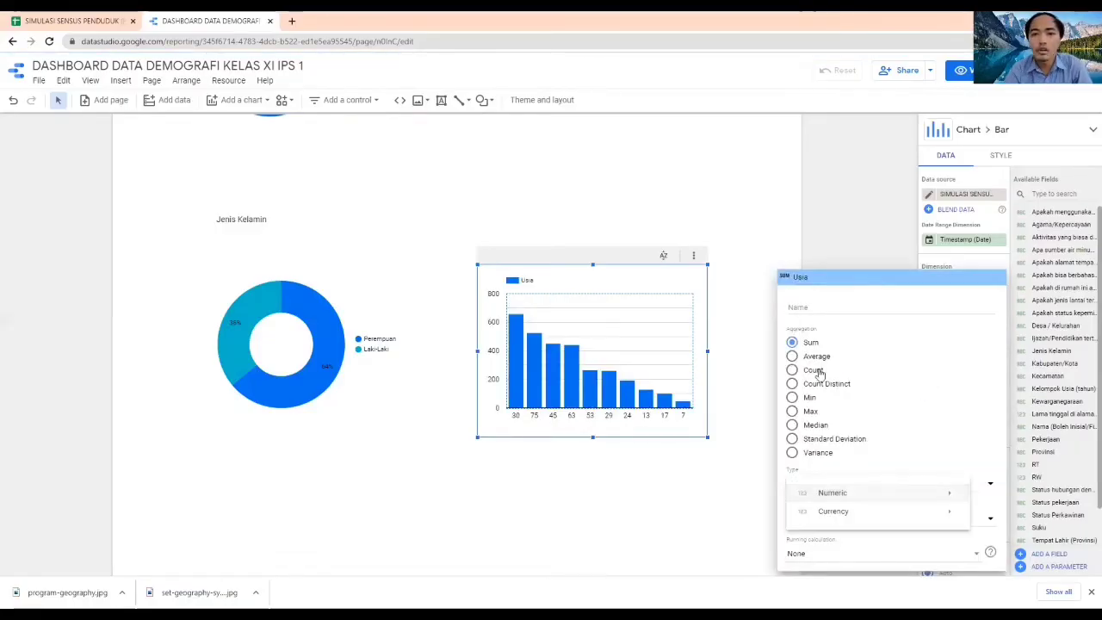
left_click(818, 370)
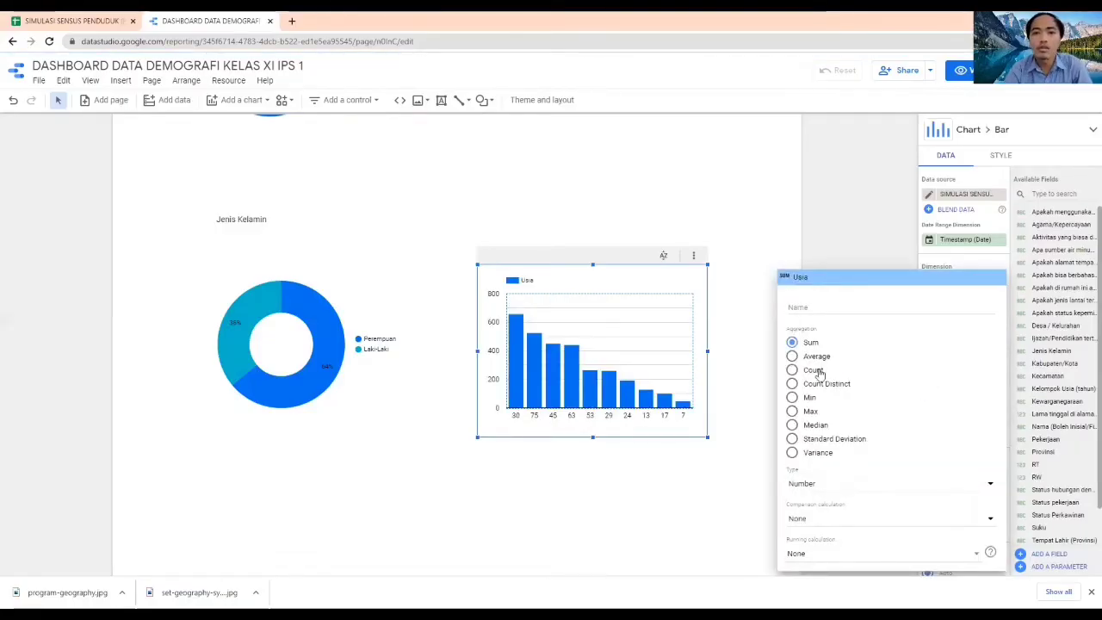
left_click(824, 249)
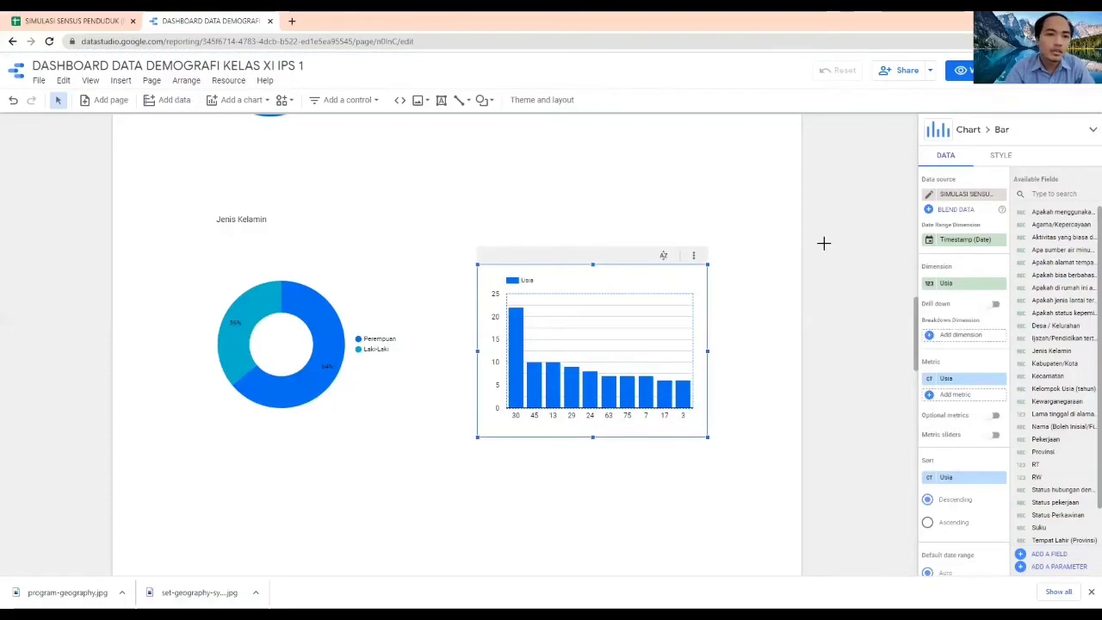
Add a column chart below the Jenis Kelamin donut chart
left_click(822, 244)
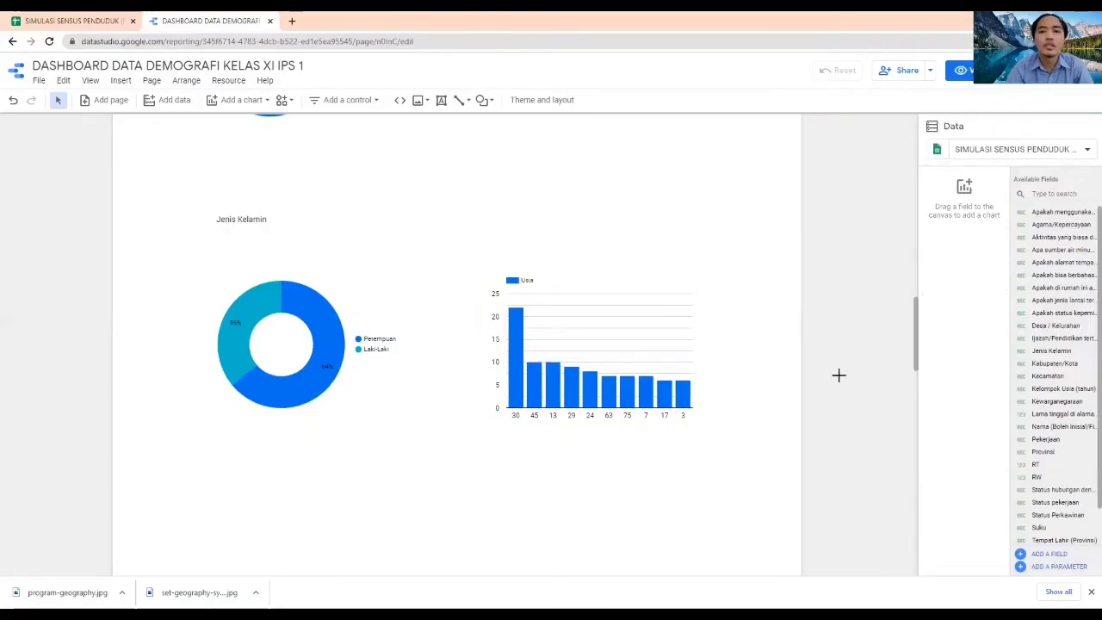
scroll(824, 402, "down", 1)
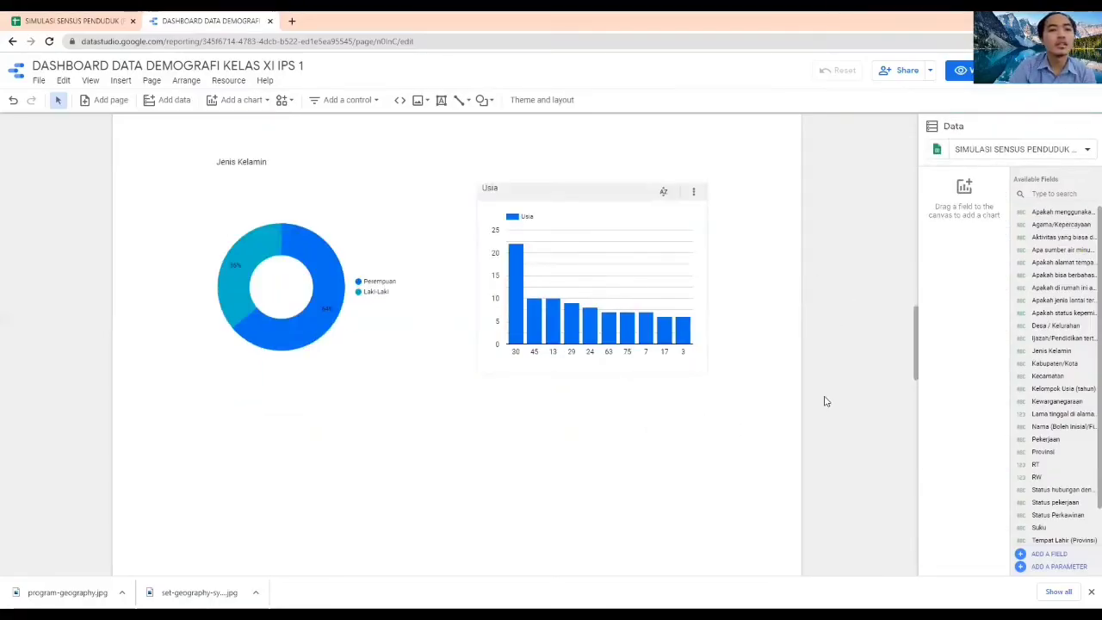
left_click(229, 106)
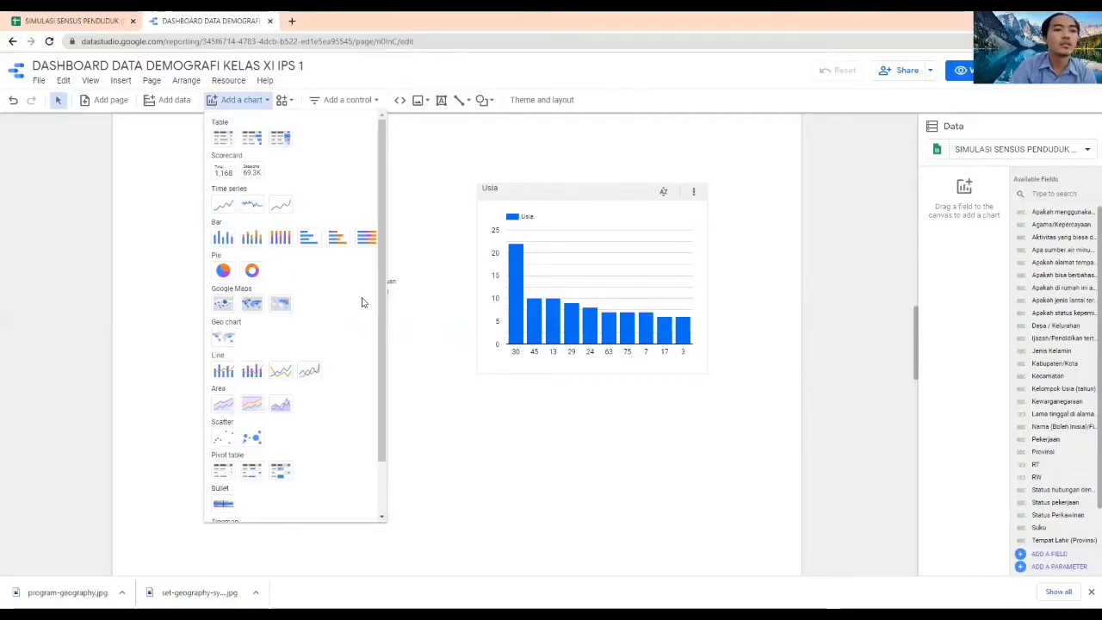
left_click(223, 238)
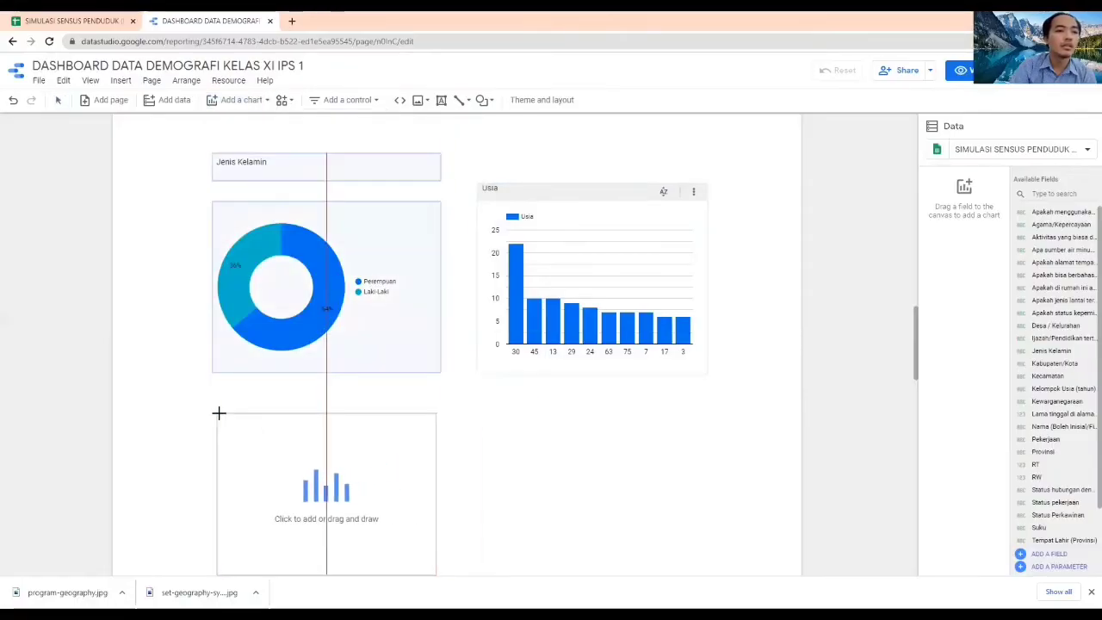
left_click(218, 414)
left_click(818, 415)
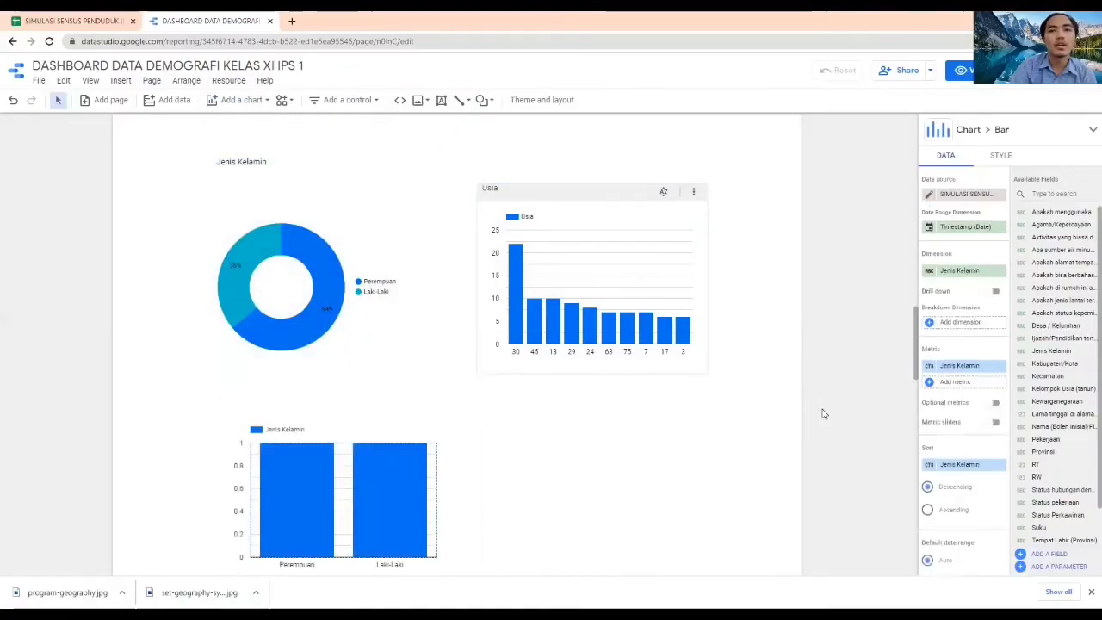
Set the new column chart's dimension to Kelompok Usia (tahun) and its breakdown dimension to Jenis Kelamin
left_click(400, 476)
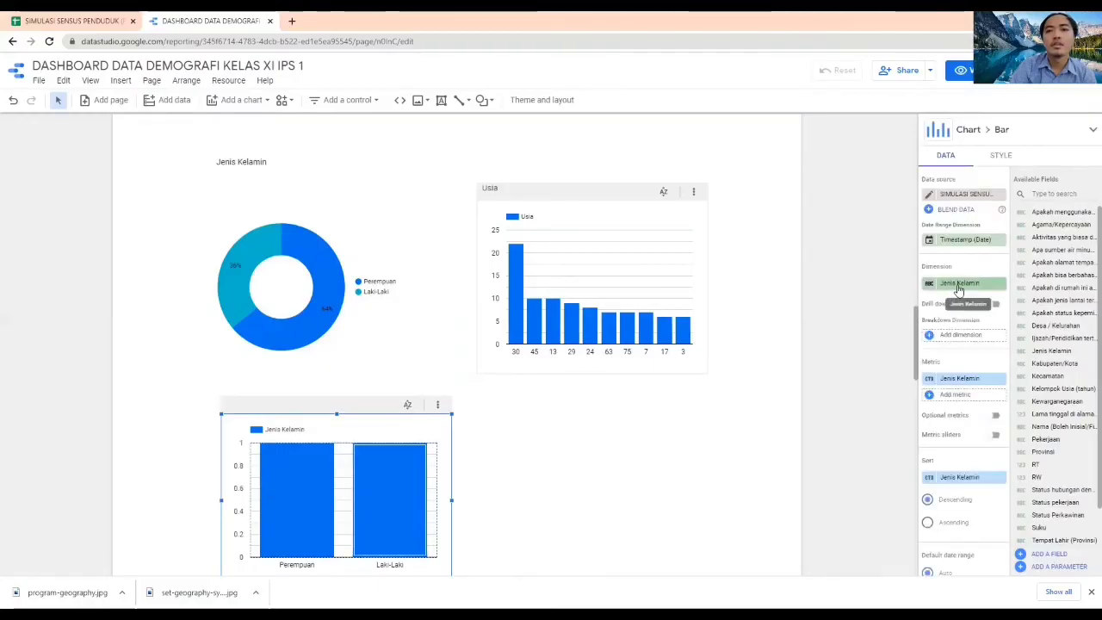
left_click(957, 286)
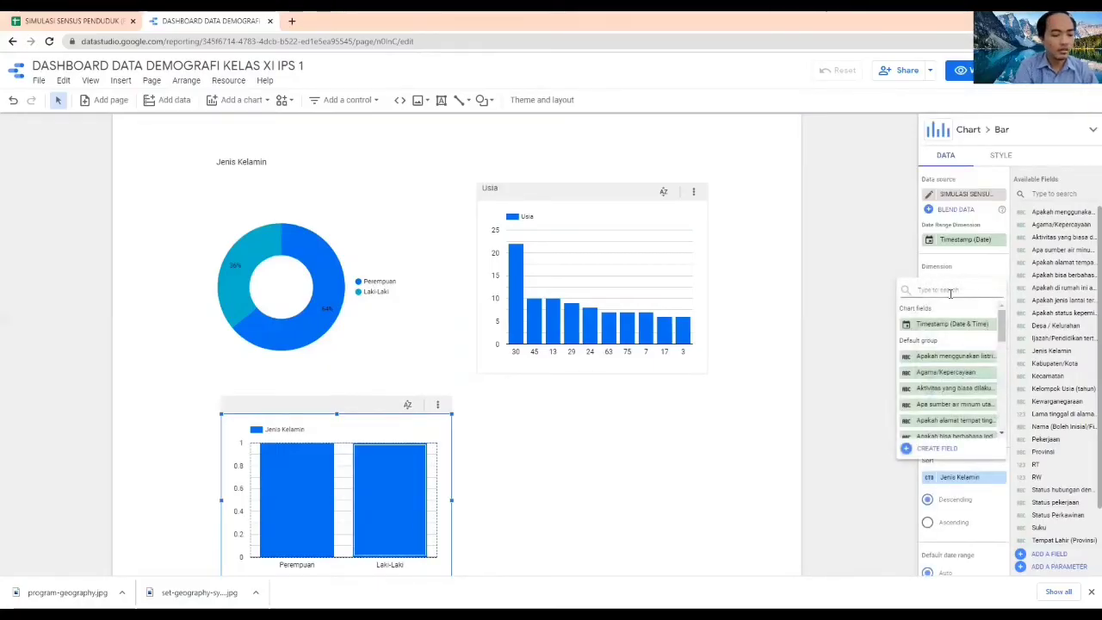
type("kelompok")
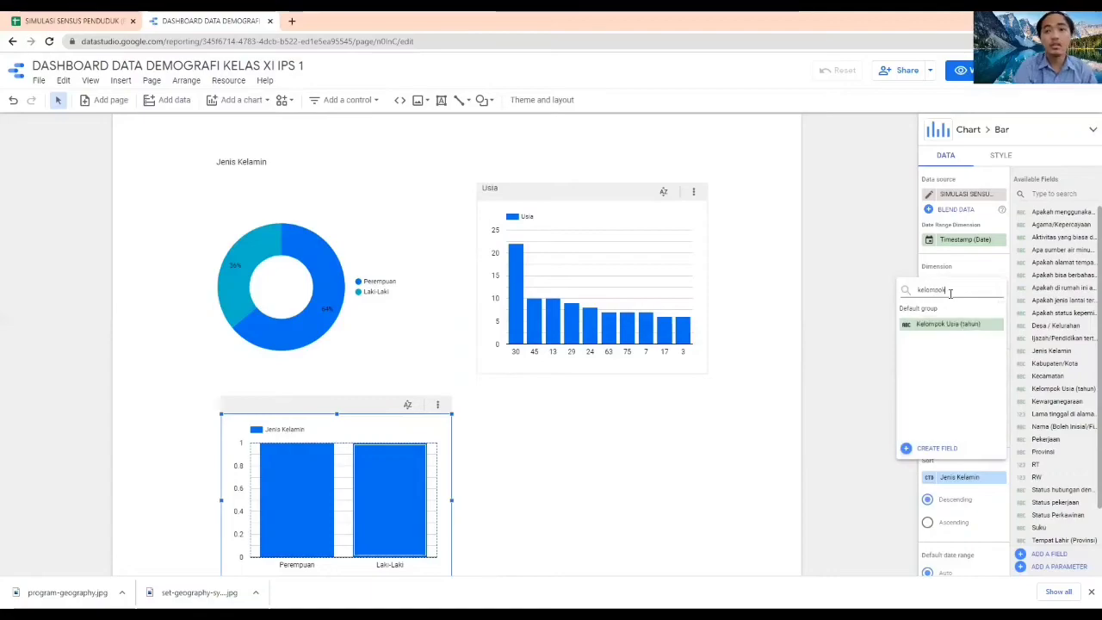
left_click(956, 323)
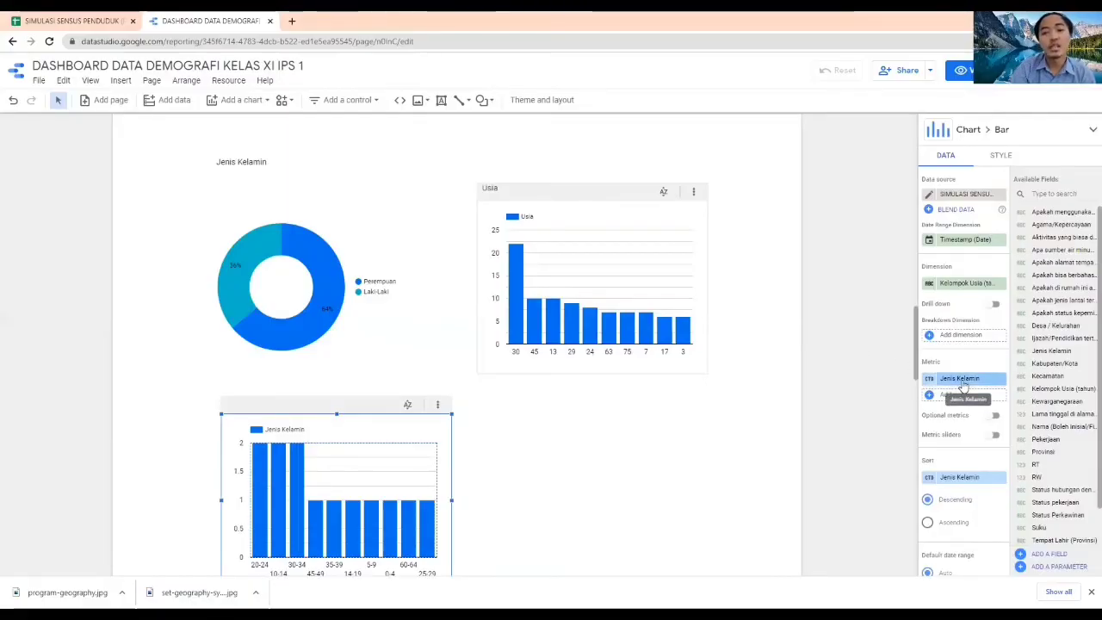
left_click(960, 335)
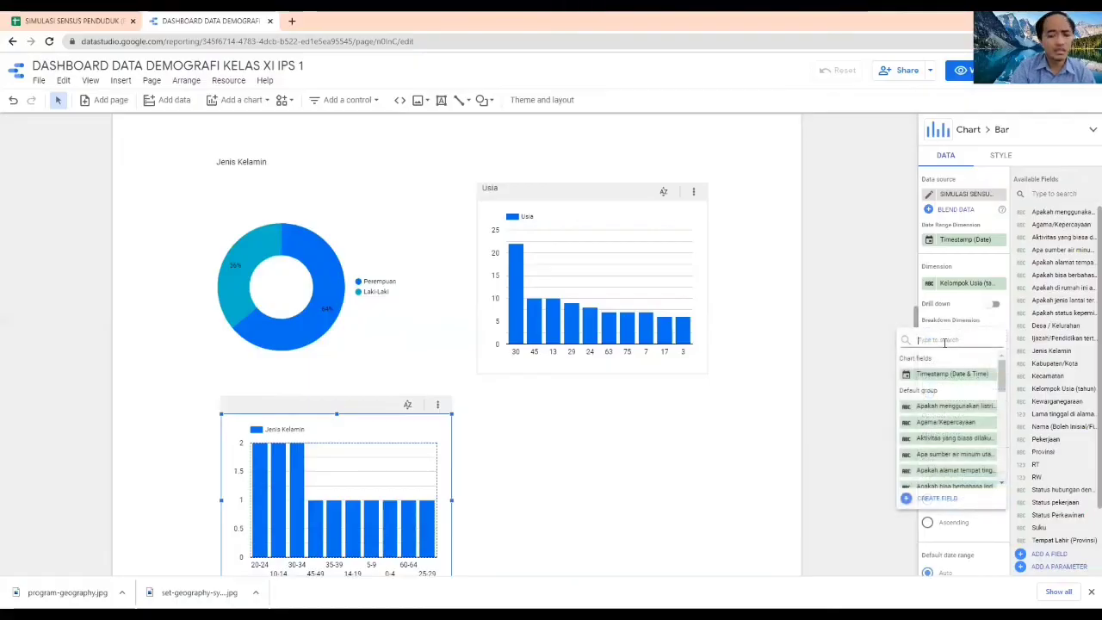
type("jenis")
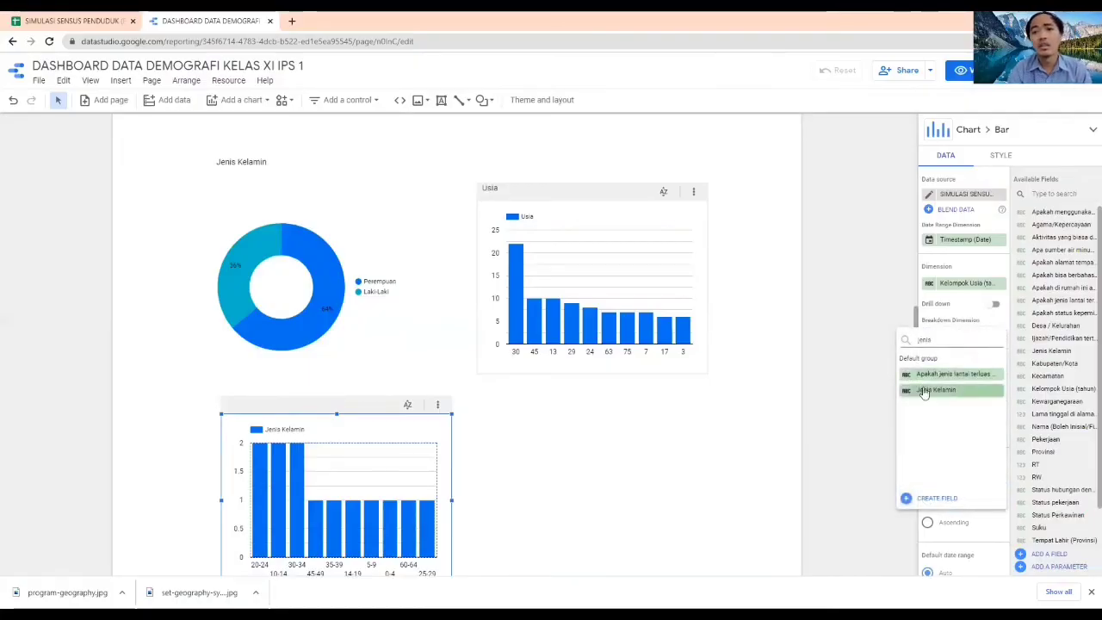
left_click(922, 388)
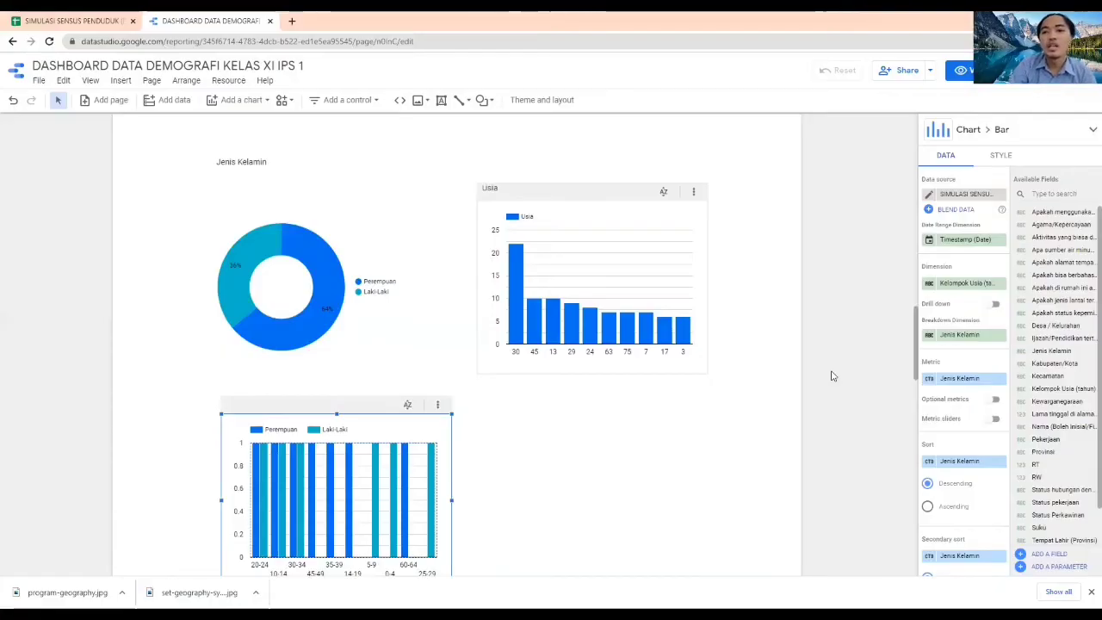
Replace the age-group column chart's metric with Kelompok Usia (tahun) aggregated by Count, and sort the chart in ascending order
left_click(959, 380)
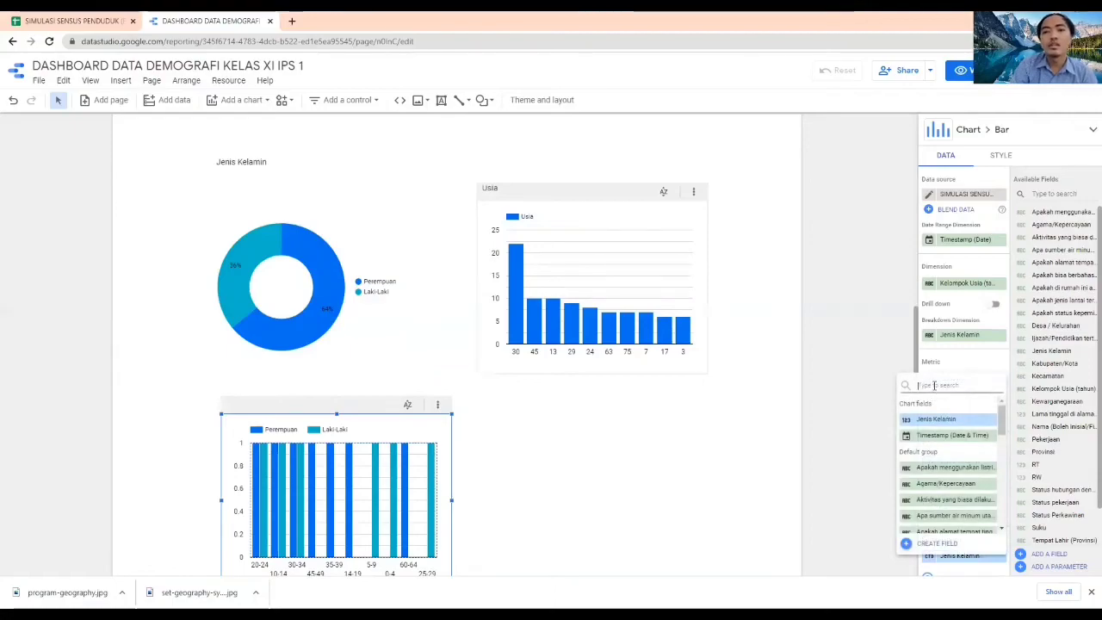
type("n")
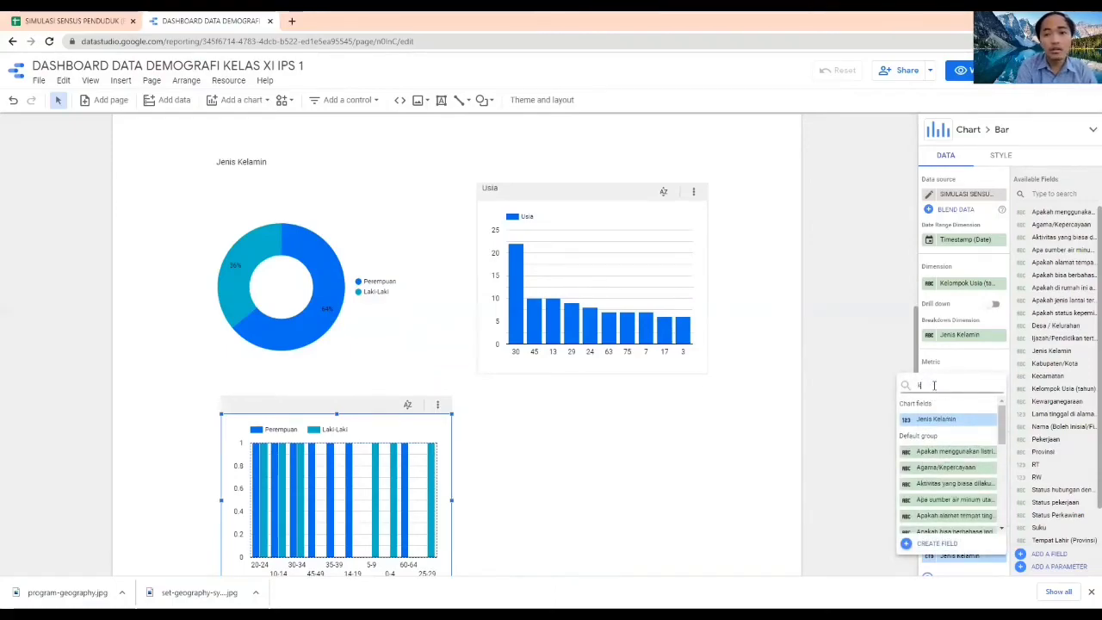
type("e")
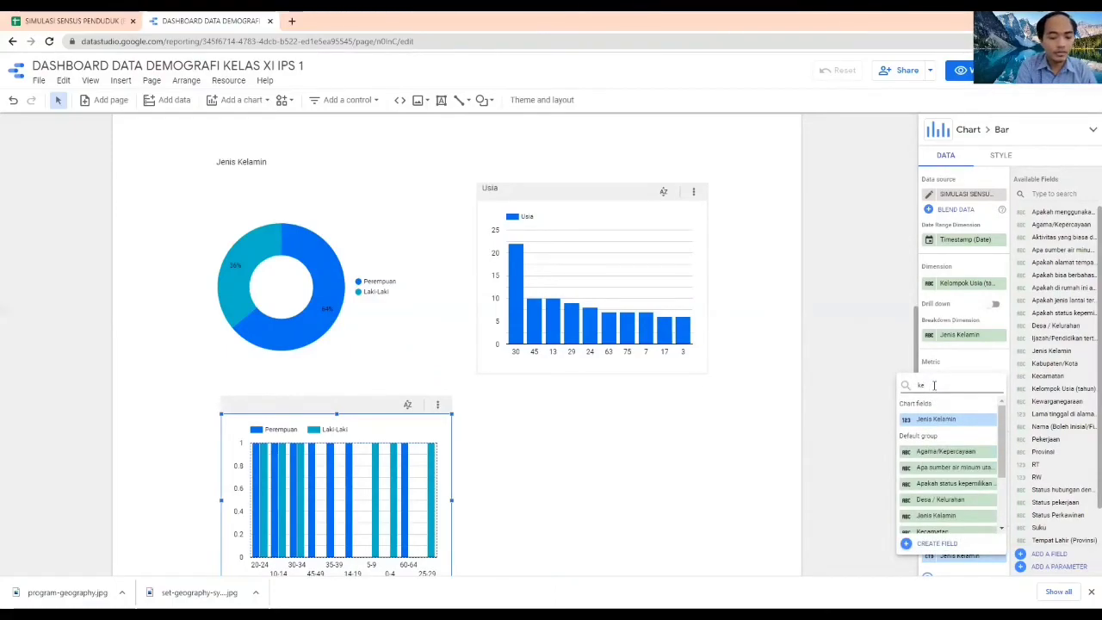
type("lompo")
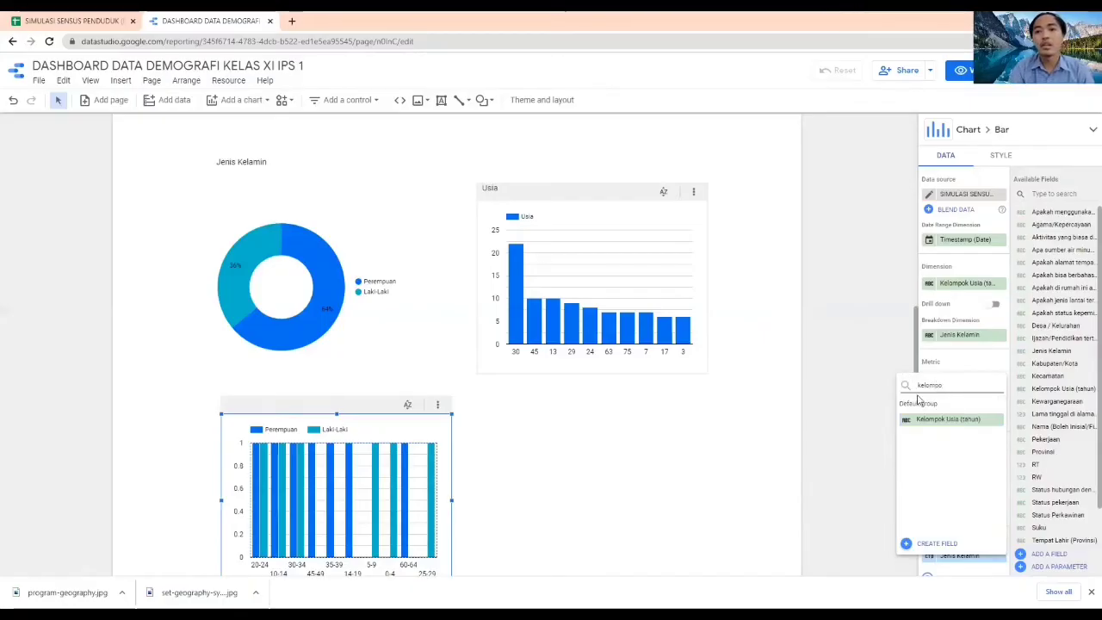
left_click(931, 420)
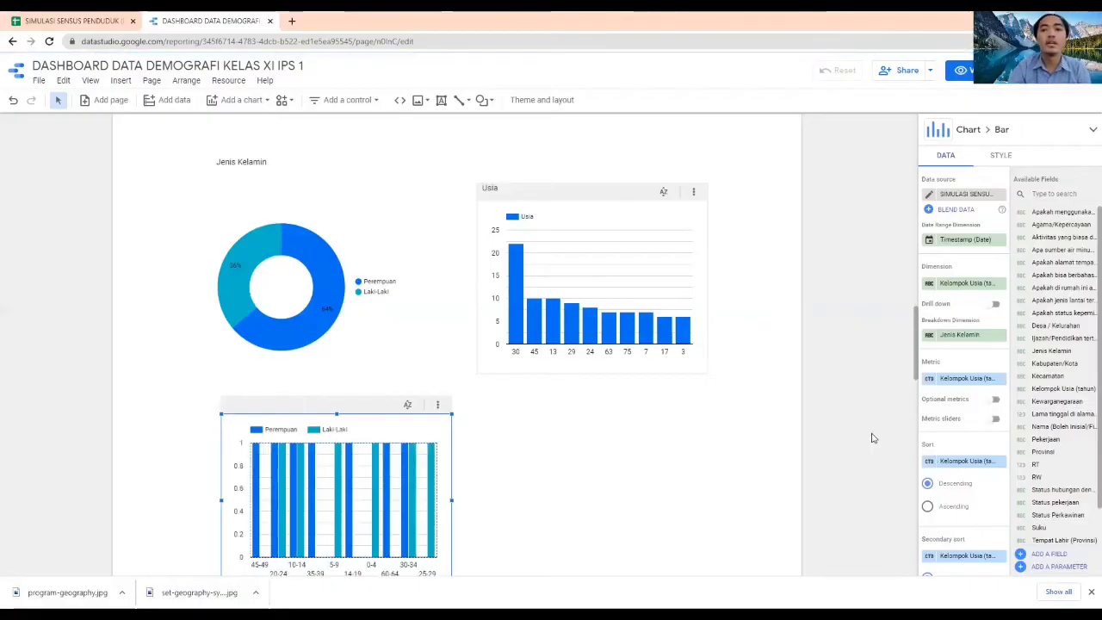
left_click(929, 380)
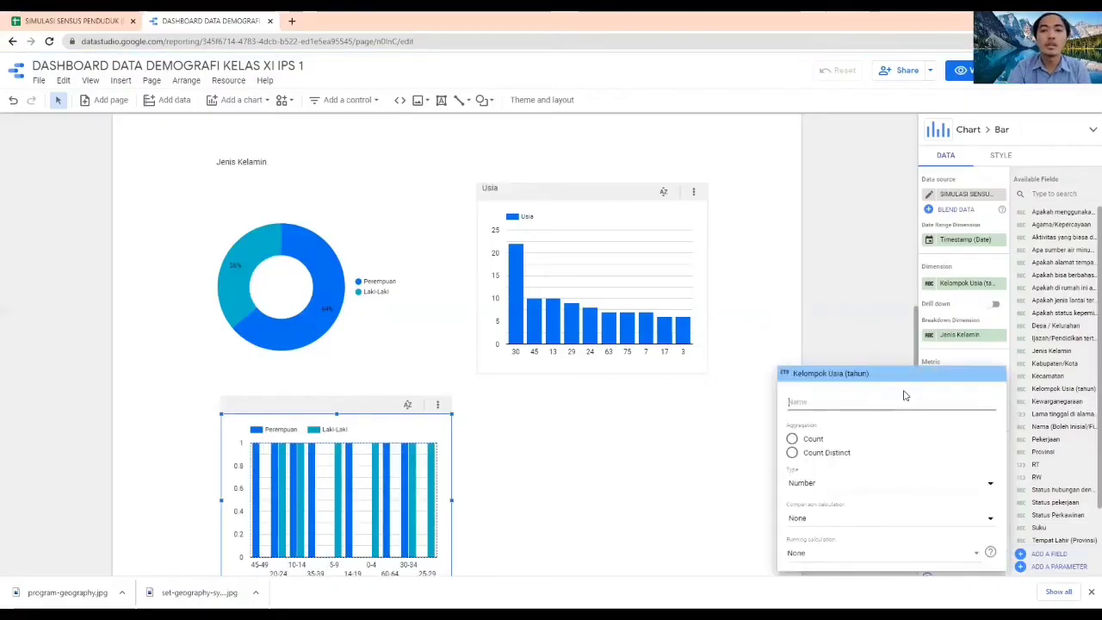
left_click(810, 438)
left_click(840, 339)
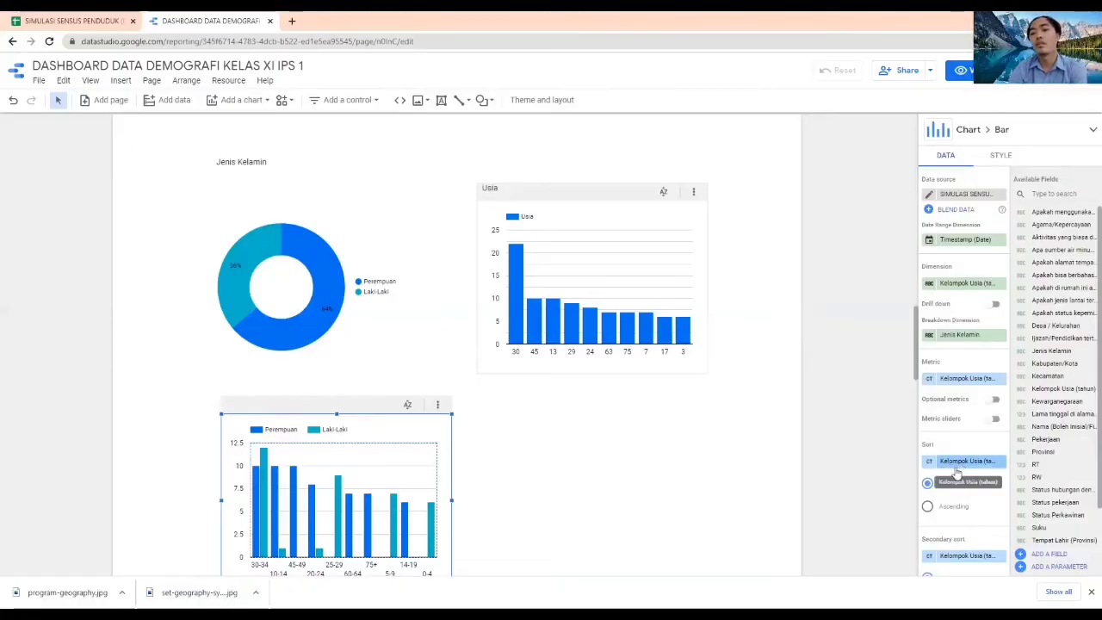
left_click(928, 508)
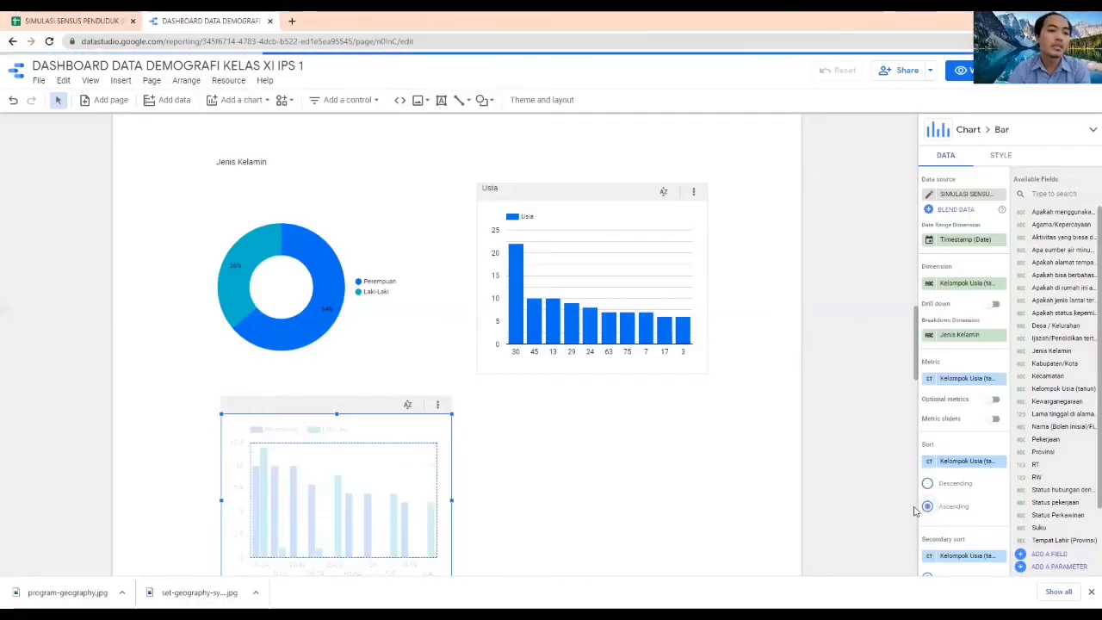
left_click(605, 436)
Add a donut chart beside the age-group column chart, below the Usia chart
scroll(605, 436, "down", 1)
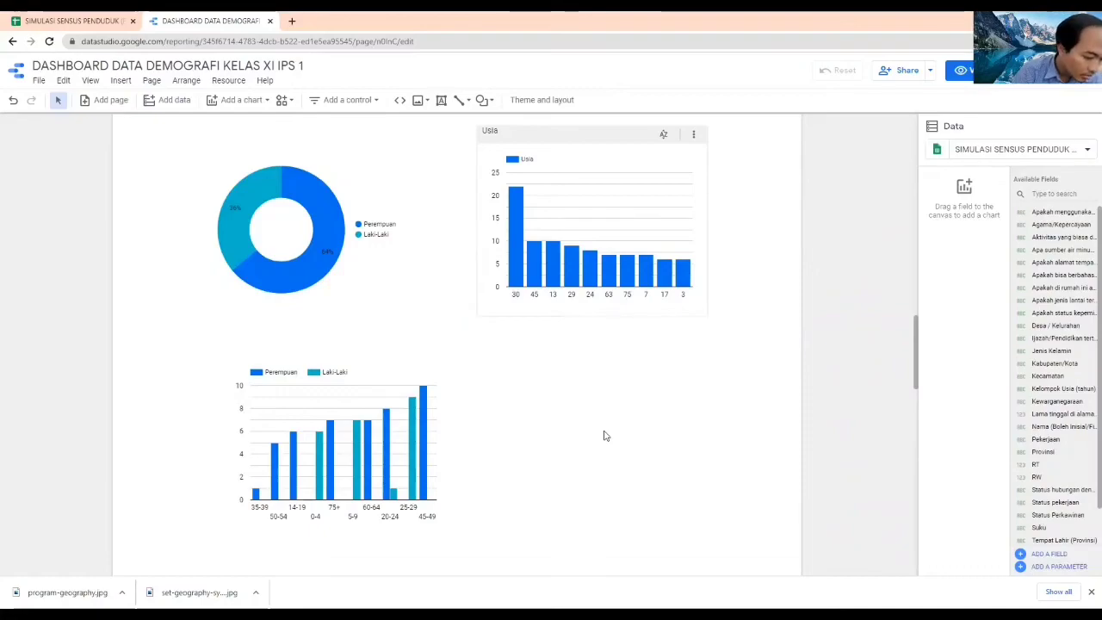
left_click(349, 100)
left_click(242, 104)
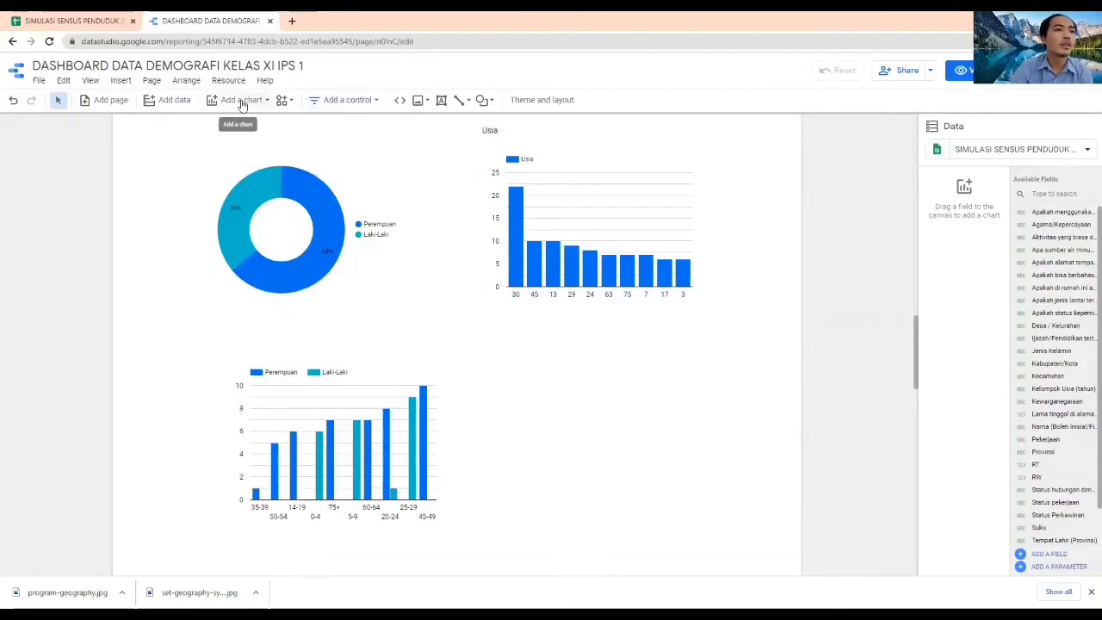
left_click(242, 101)
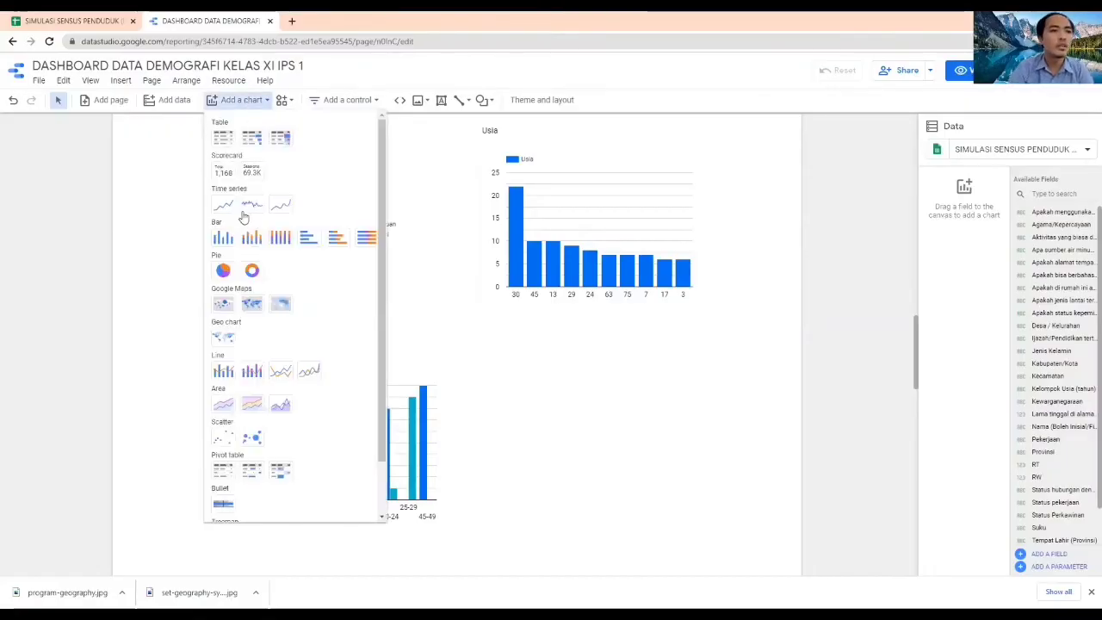
left_click(251, 270)
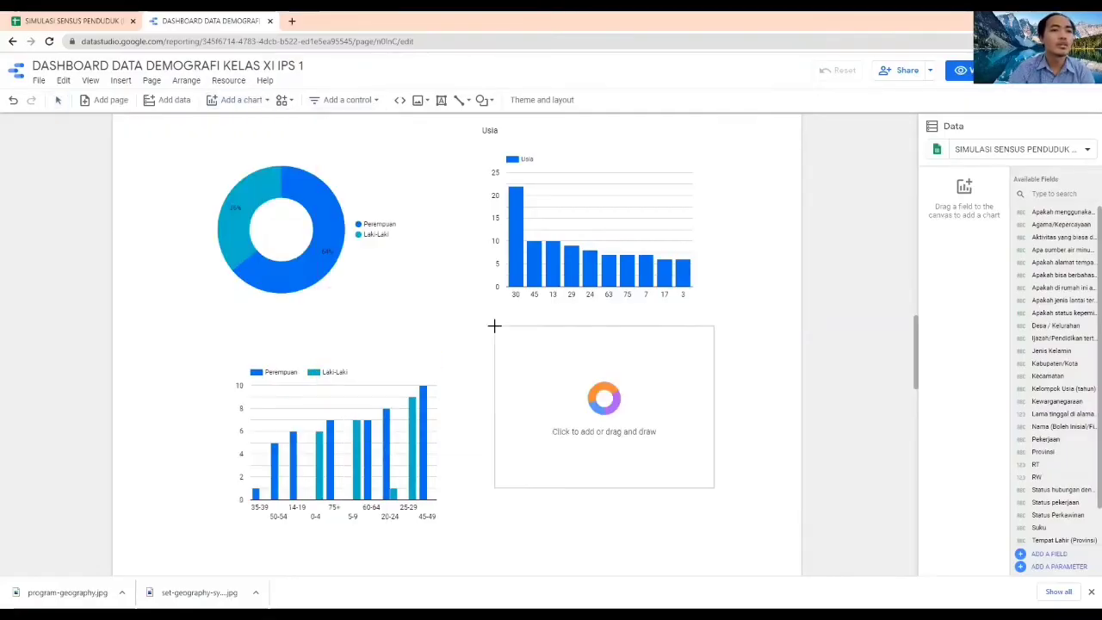
left_click(491, 369)
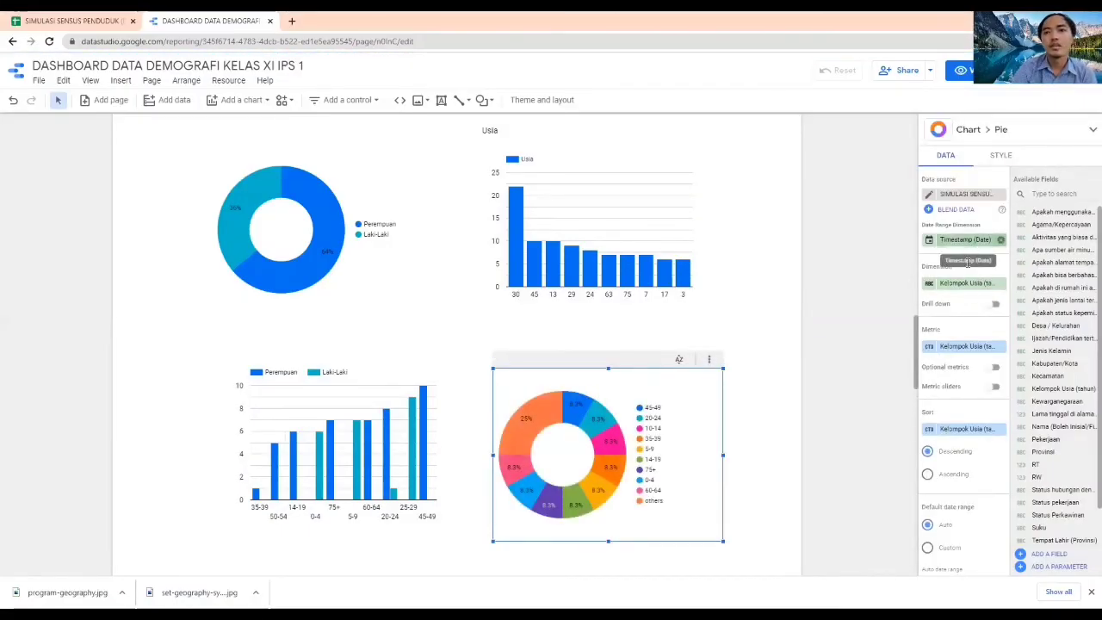
Set the new donut chart's dimension to Kewarganegaraan
left_click(965, 287)
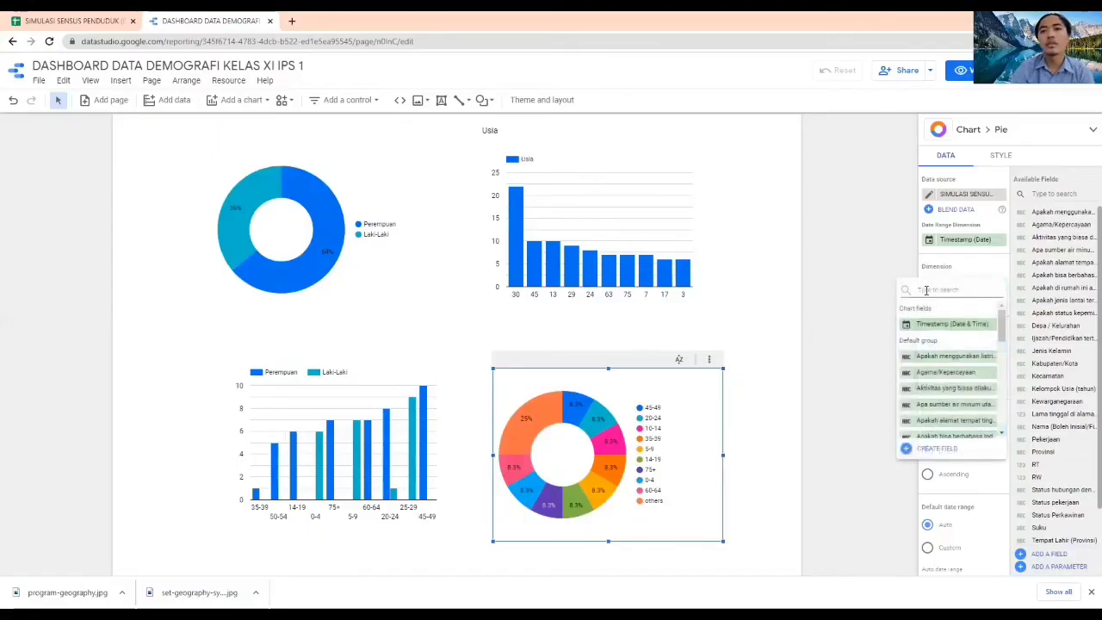
type("ke")
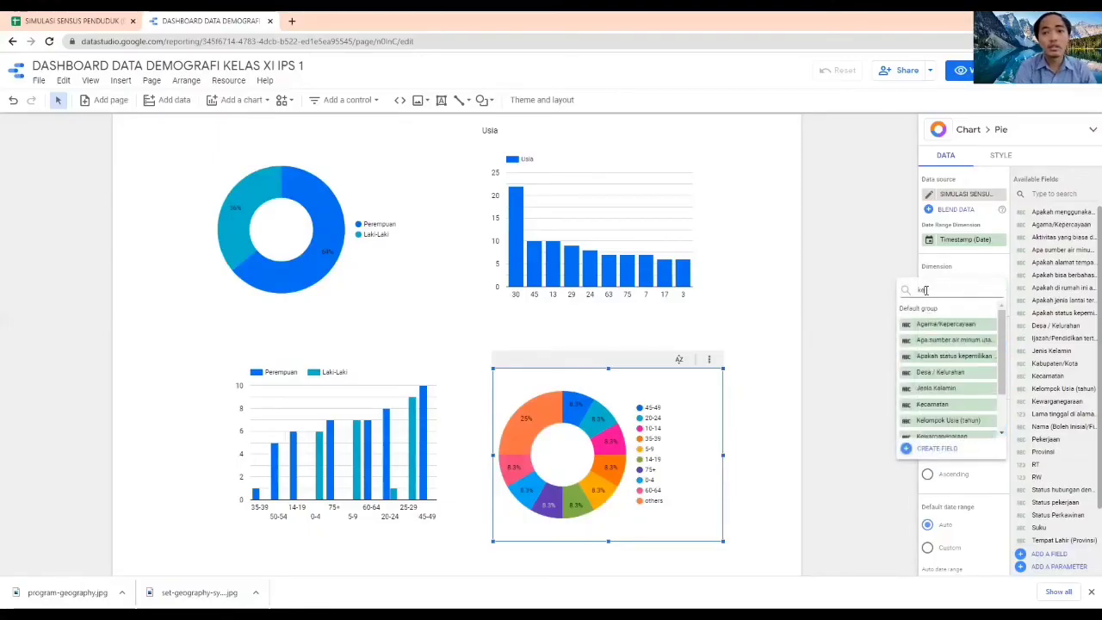
type("wa")
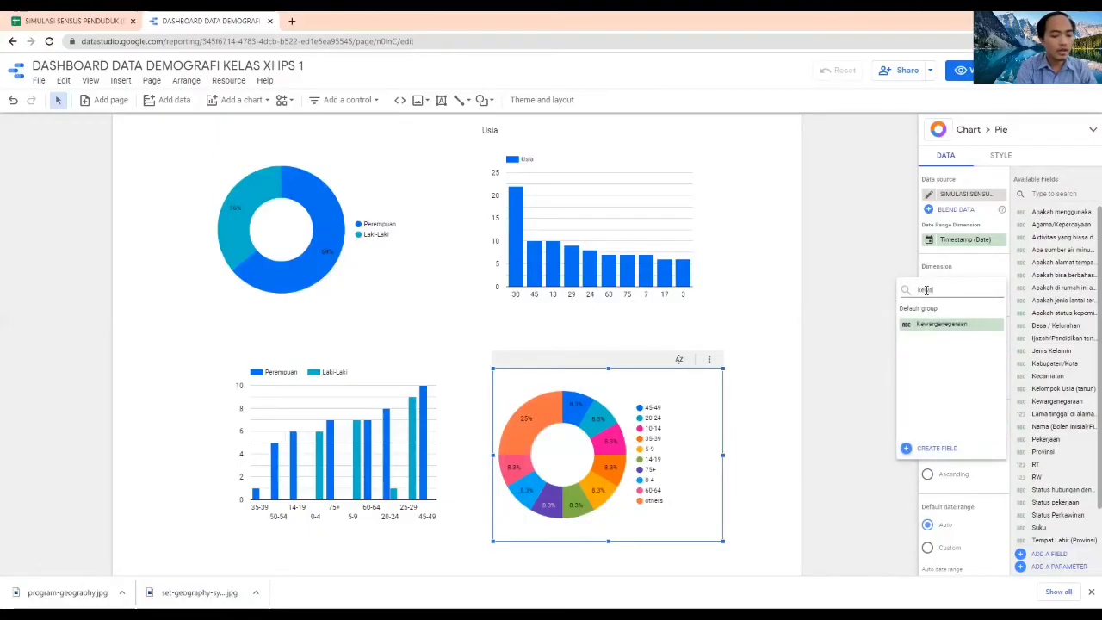
type("rgane")
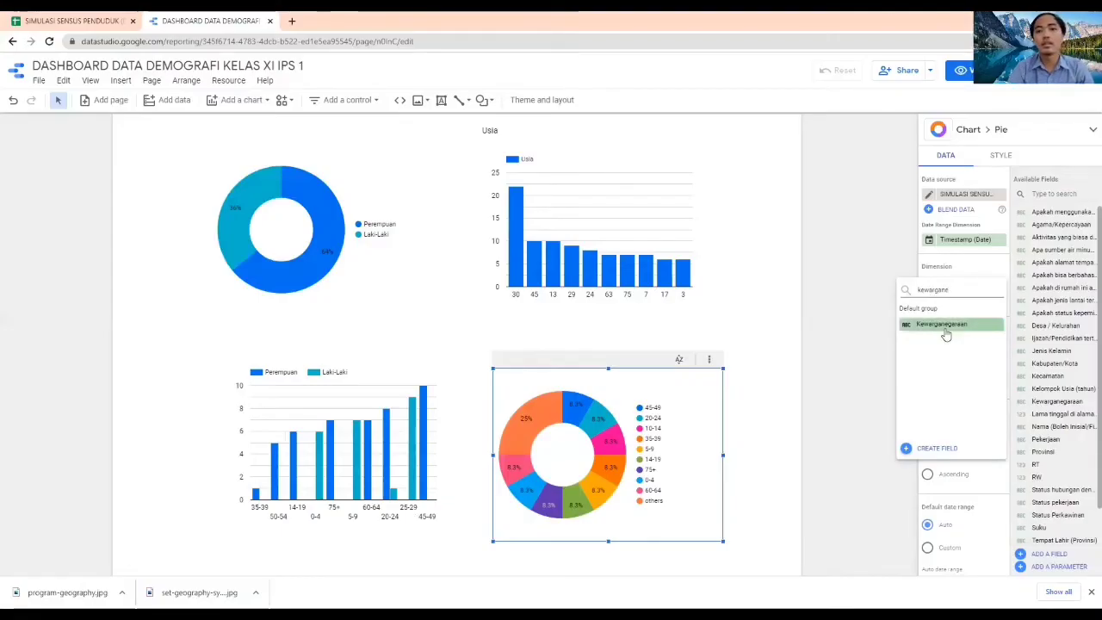
left_click(942, 324)
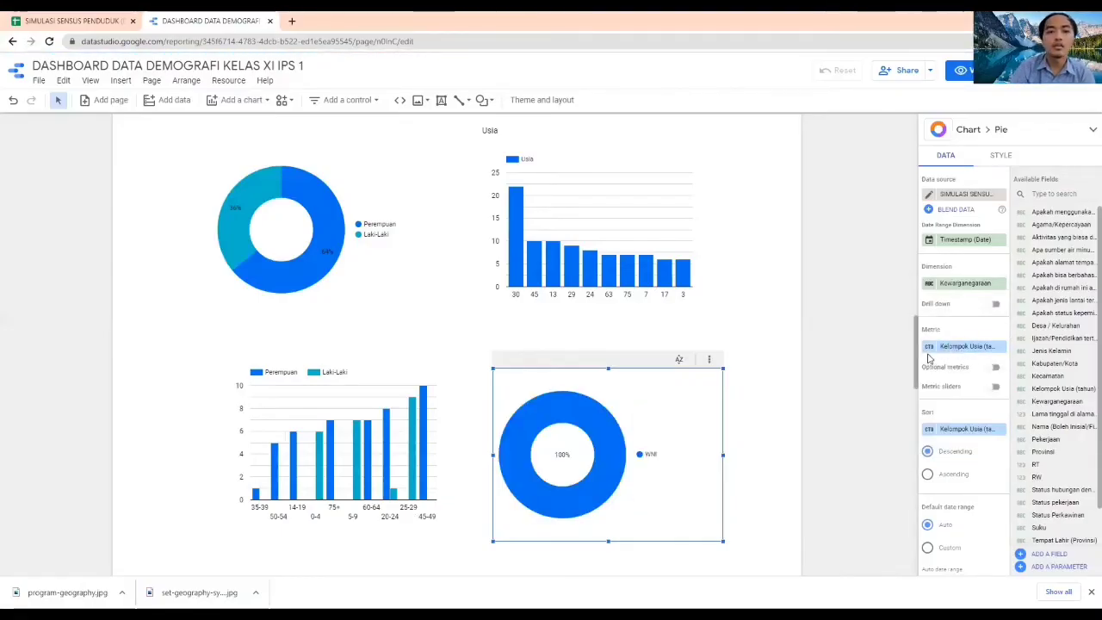
left_click(928, 347)
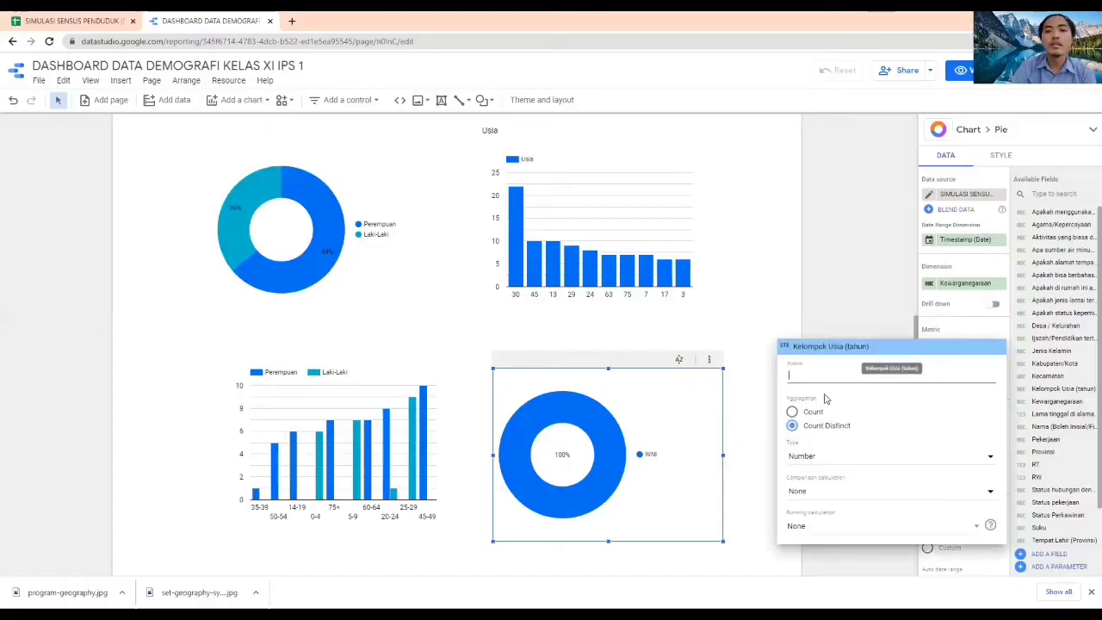
left_click(844, 298)
left_click(843, 298)
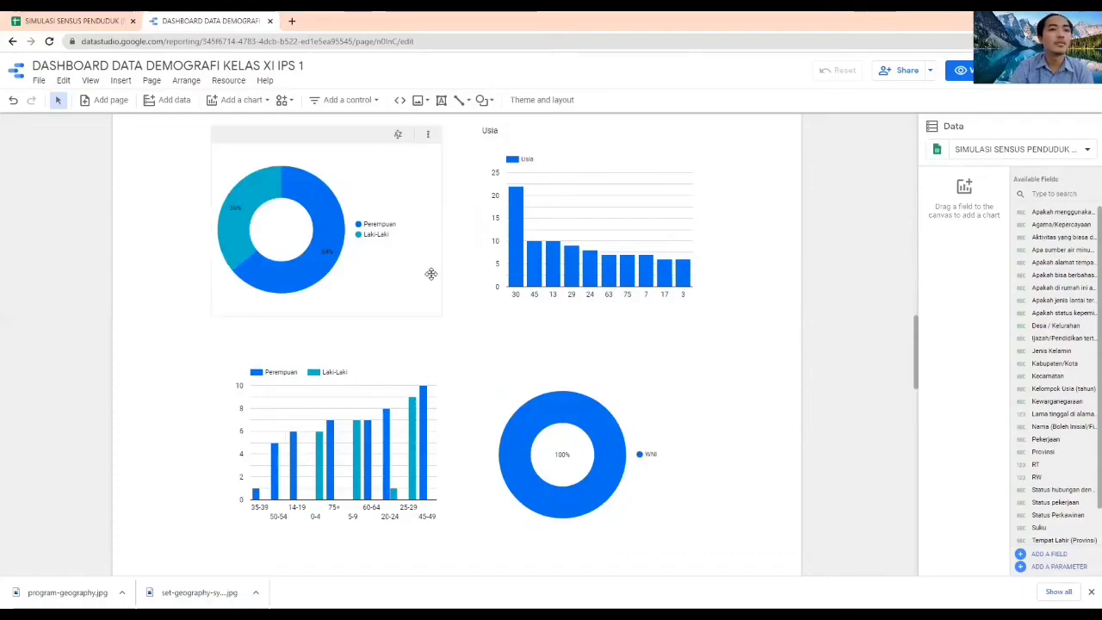
Duplicate the Jenis Kelamin title and place the copy above the age-group column chart
scroll(236, 226, "up", 1)
left_click(237, 222)
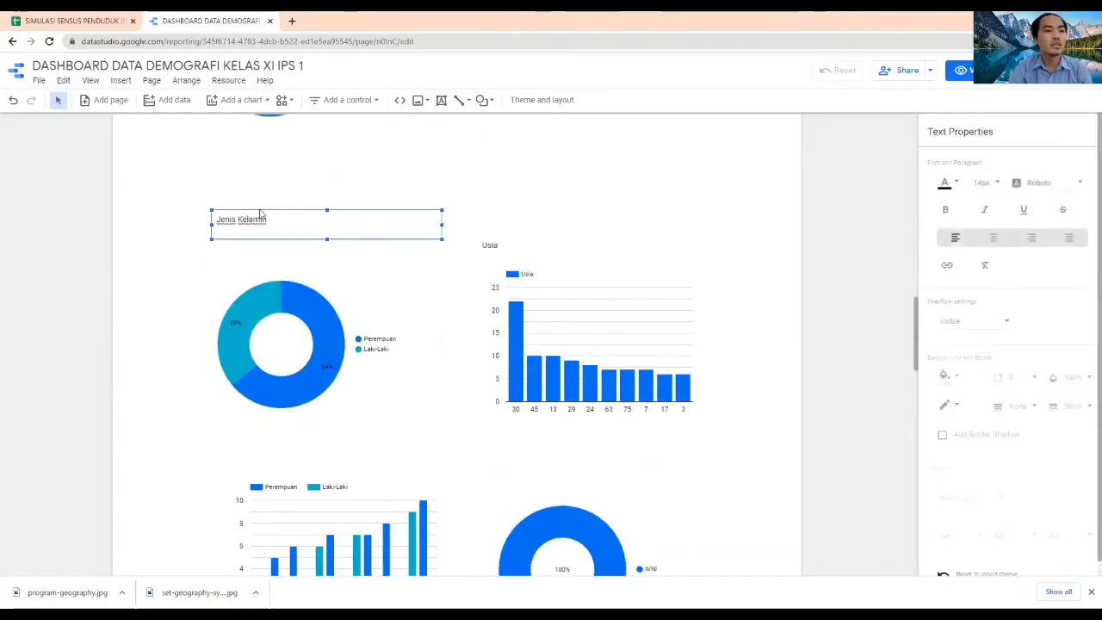
key("ctrl+c")
key("ctrl+v")
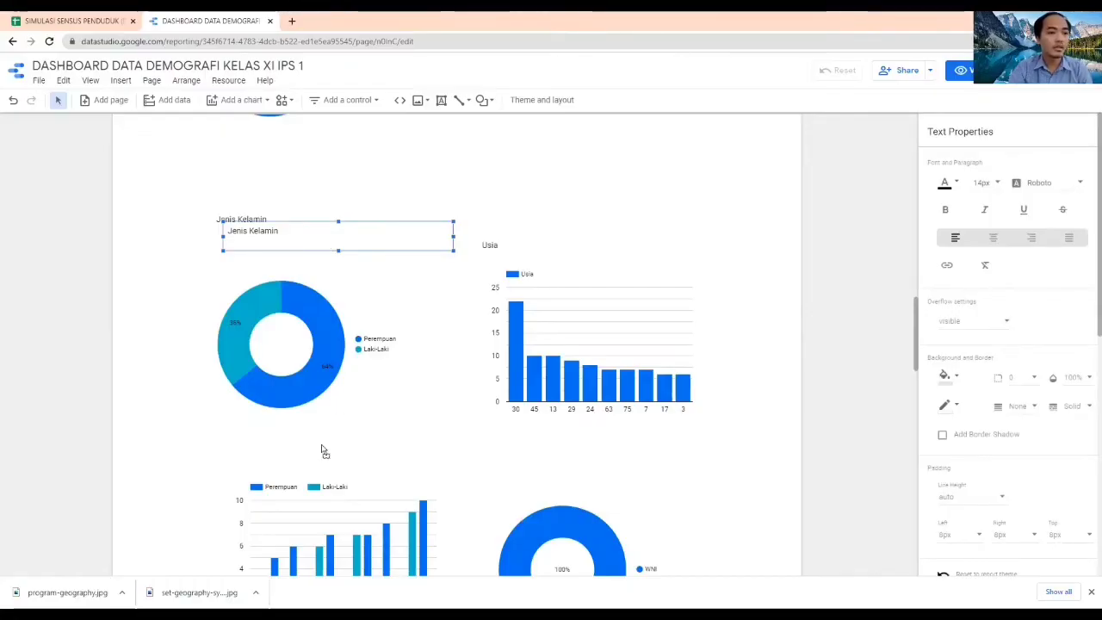
Change the copied title above the age-group column chart to Kelompok Usia dan Jenis Kelamin
left_click_drag(277, 451, 222, 454)
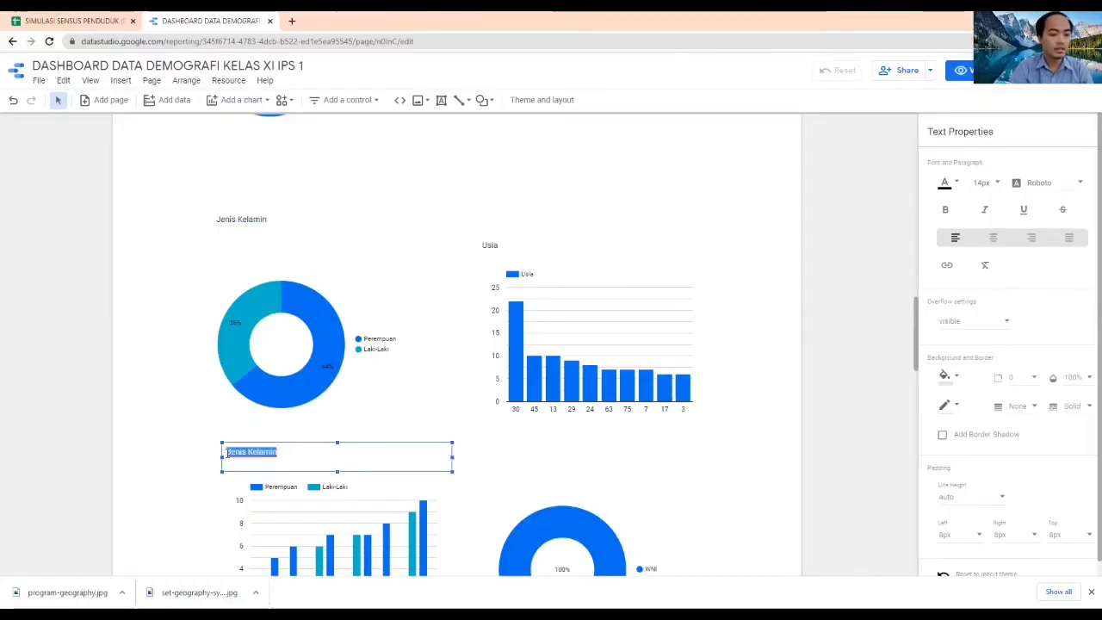
type("U")
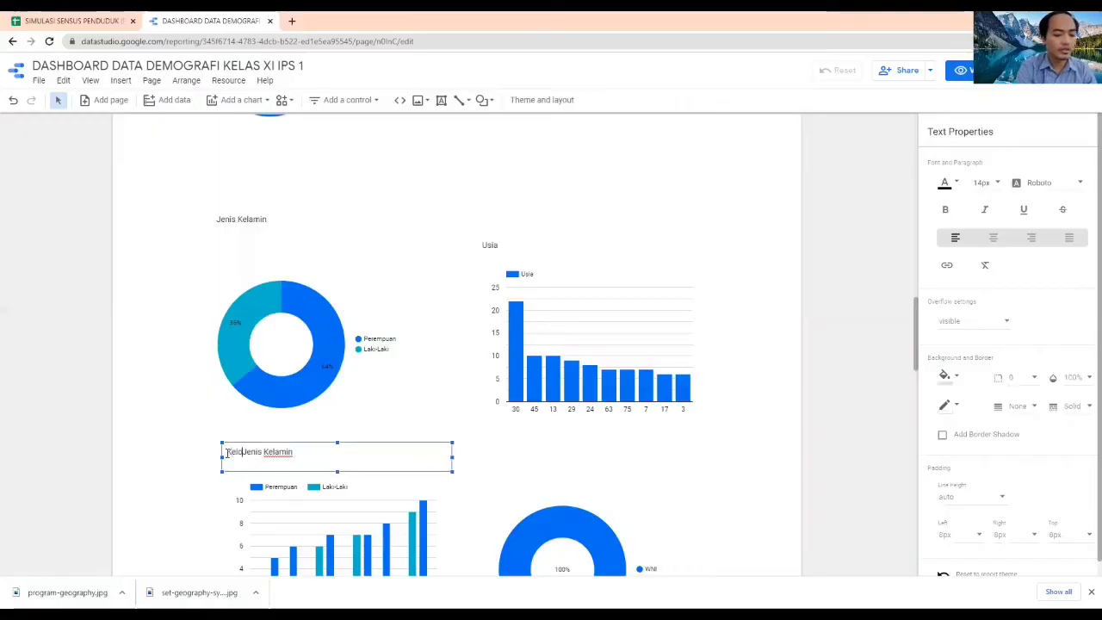
type("elompok Usia d")
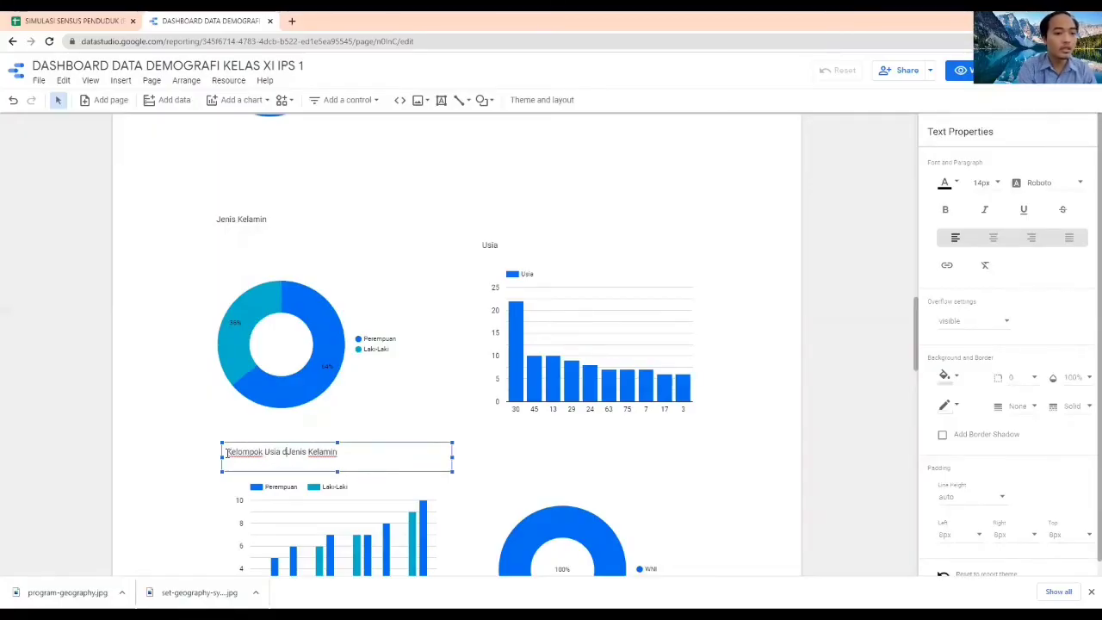
type("an")
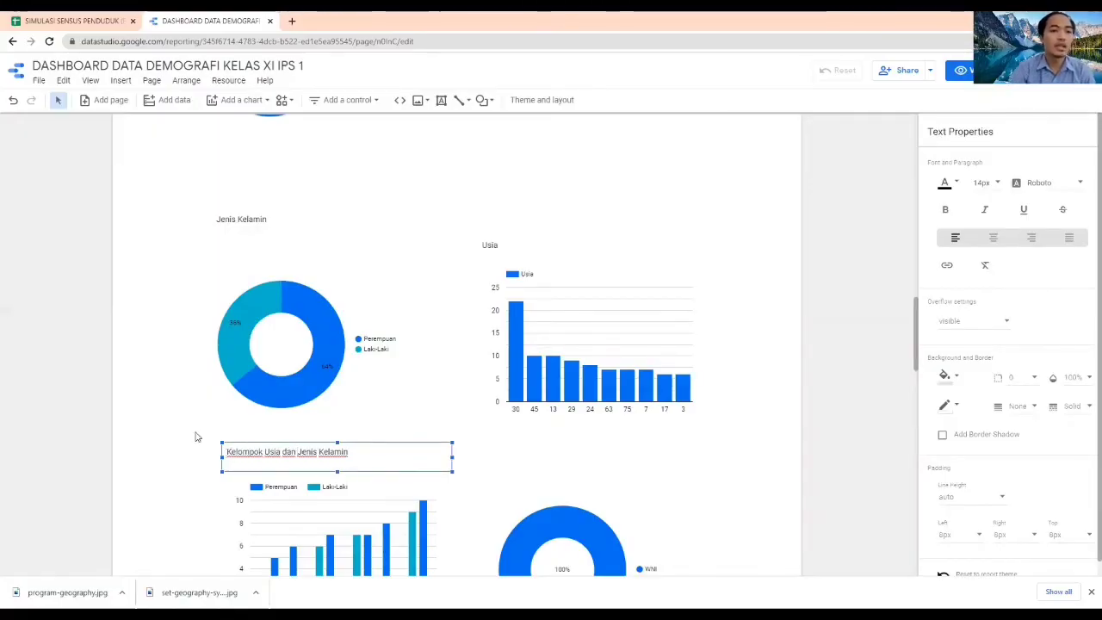
left_click(812, 450)
Duplicate the Kelompok Usia dan Jenis Kelamin title and place the copy above the citizenship donut chart
double_click(352, 450)
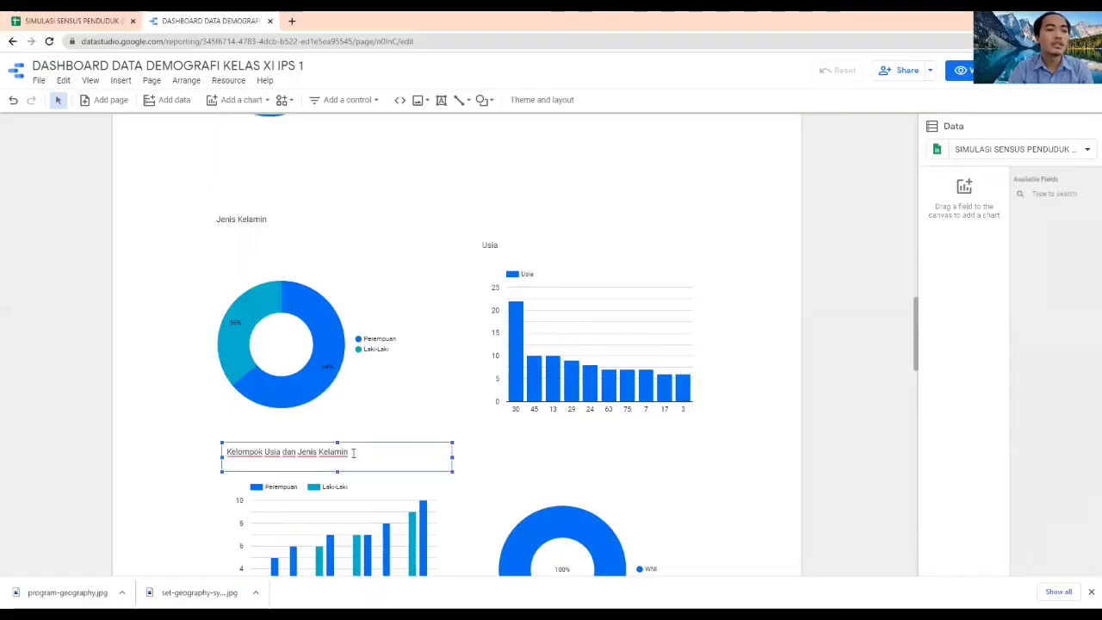
left_click(379, 443)
key("ctrl+c")
key("ctrl+v")
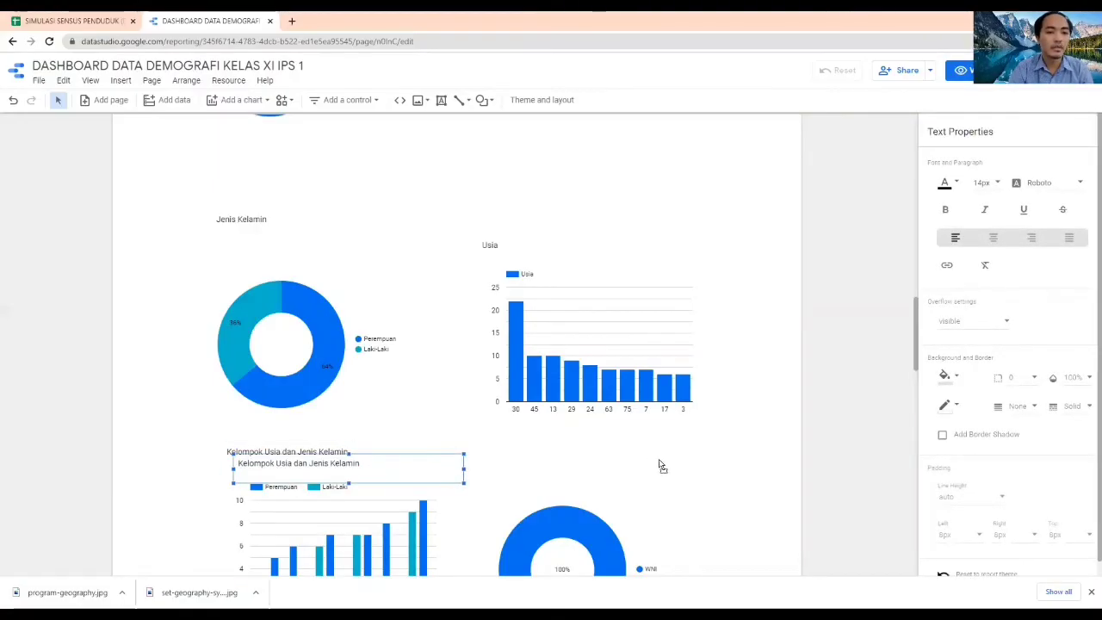
left_click_drag(380, 458, 650, 469)
Replace the text of the title above the citizenship donut chart with Kewarganegaraan
double_click(578, 460)
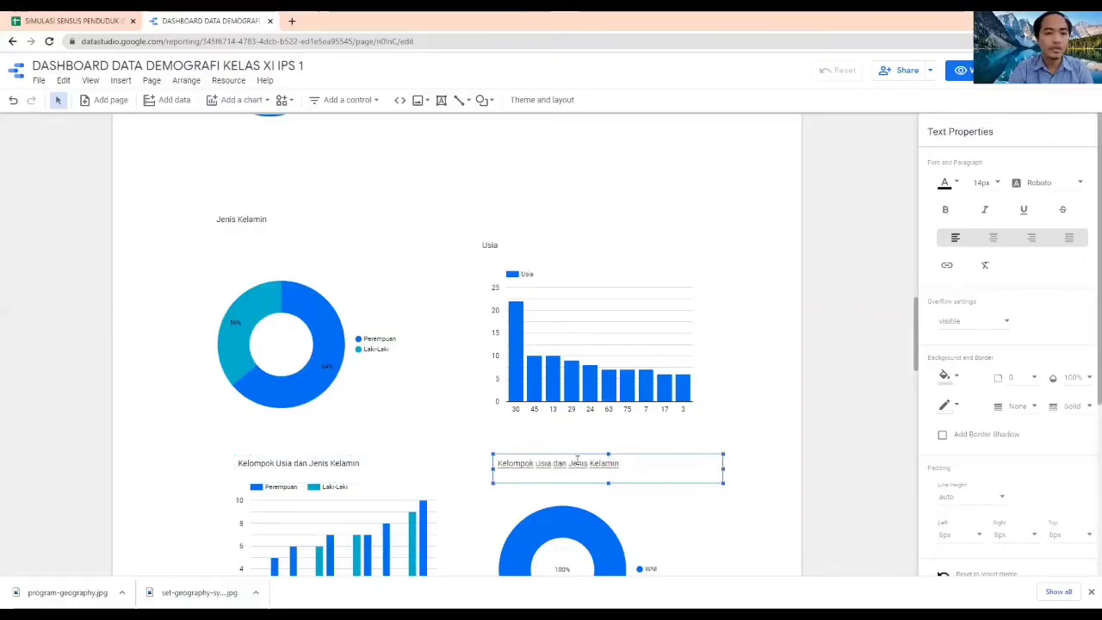
key("ctrl+a")
type("Kewar")
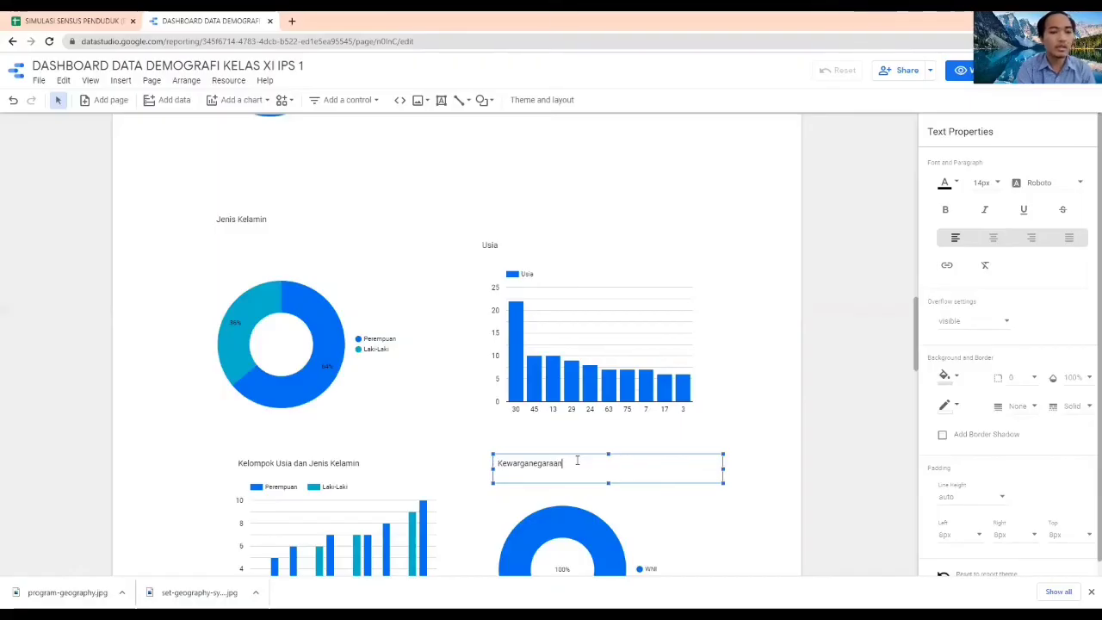
left_click(813, 389)
Add a donut chart below the age-group column chart
scroll(822, 386, "down", 3)
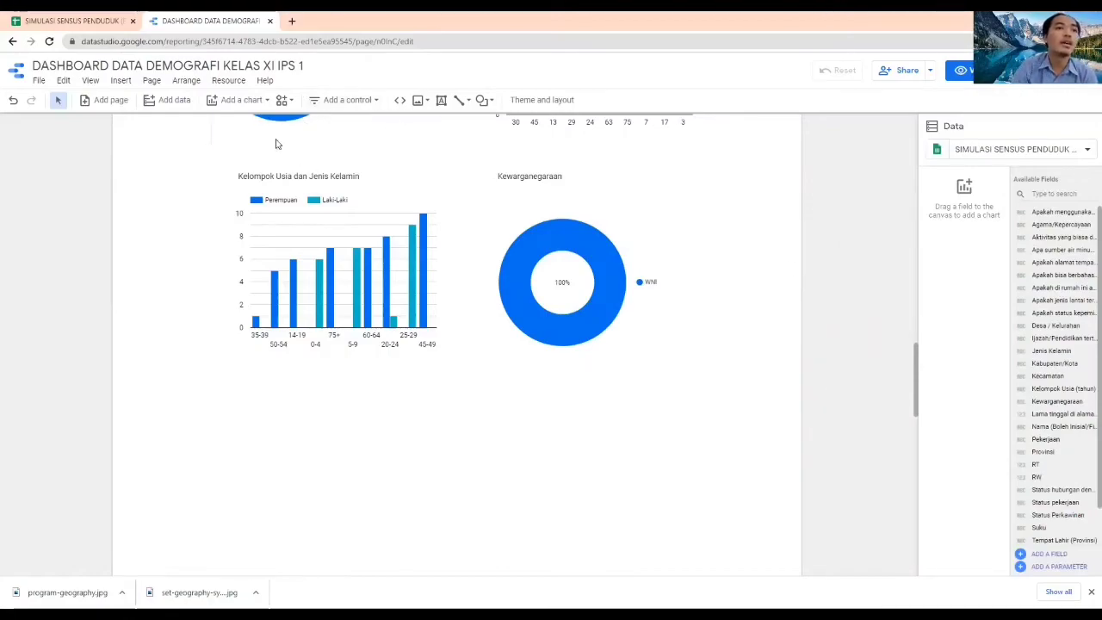
left_click(246, 101)
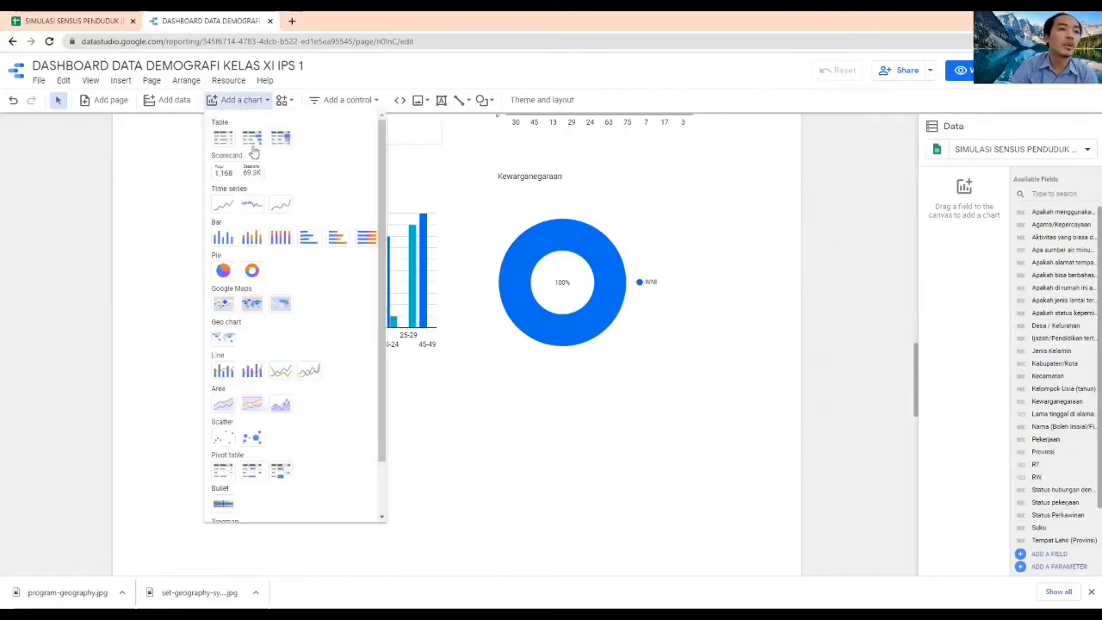
left_click(252, 272)
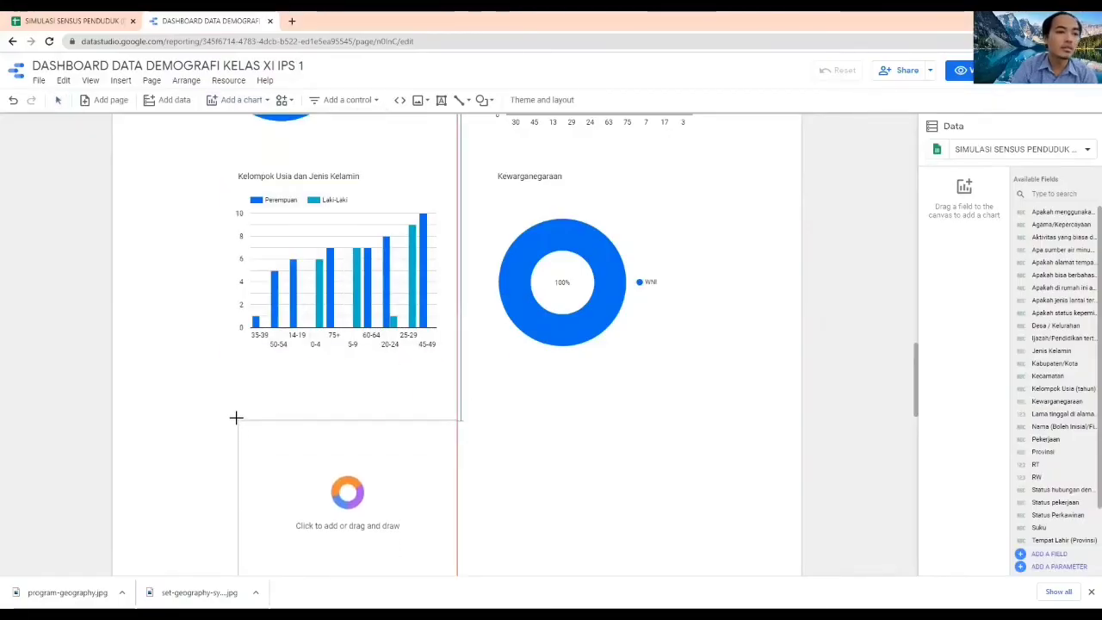
left_click(233, 411)
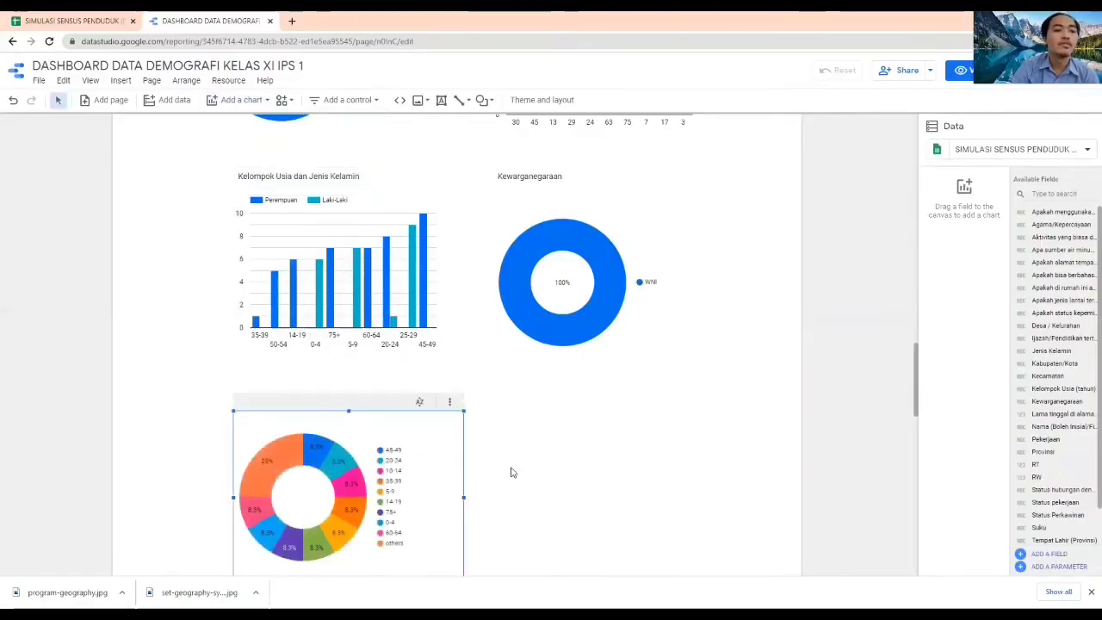
Set the new donut chart's dimension to Suku
left_click(951, 284)
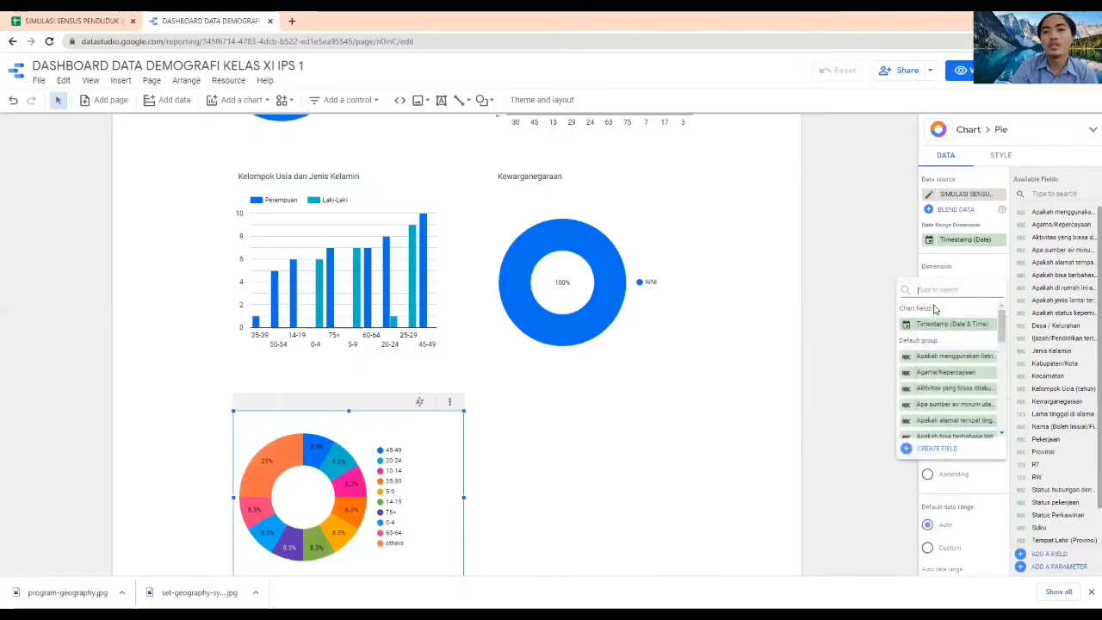
type("t")
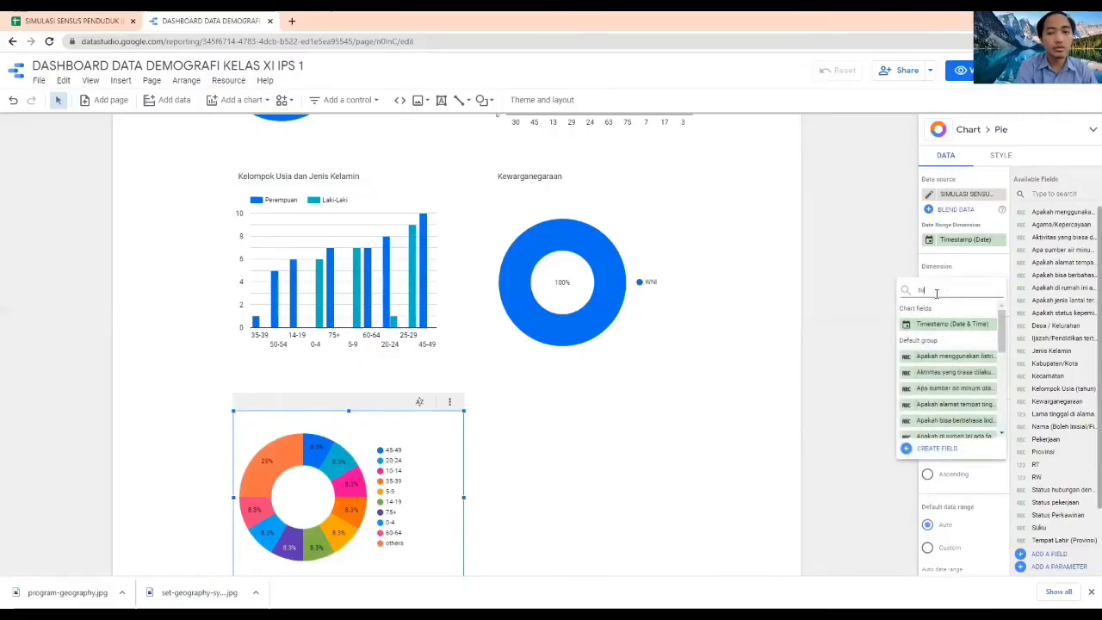
type("uku")
left_click(943, 324)
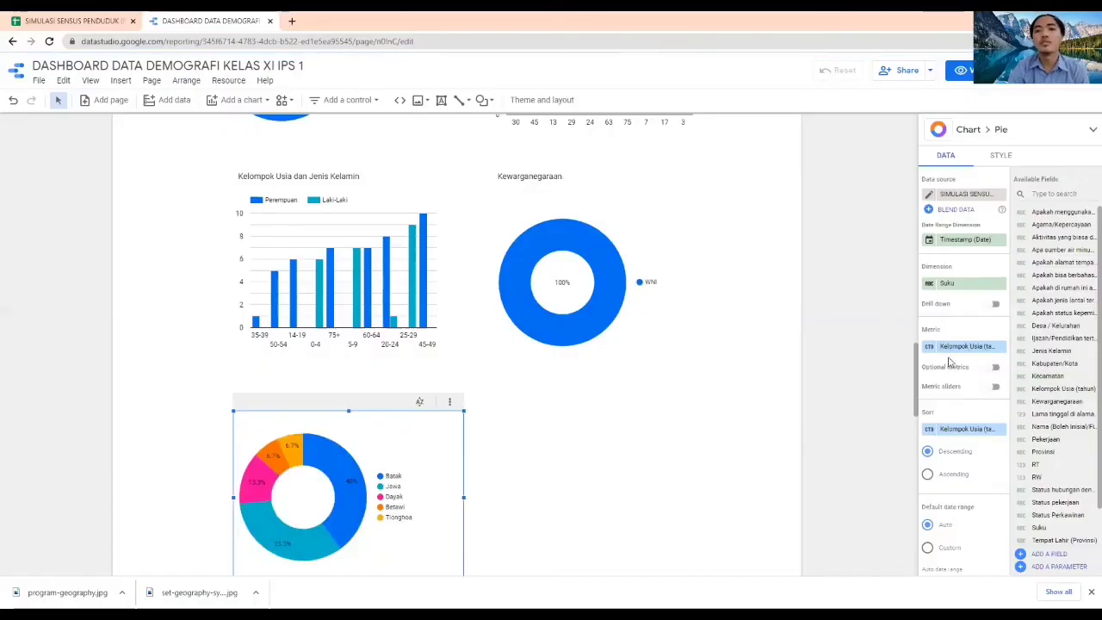
Replace the ethnicity donut chart's metric with Suku aggregated by Count
left_click(933, 350)
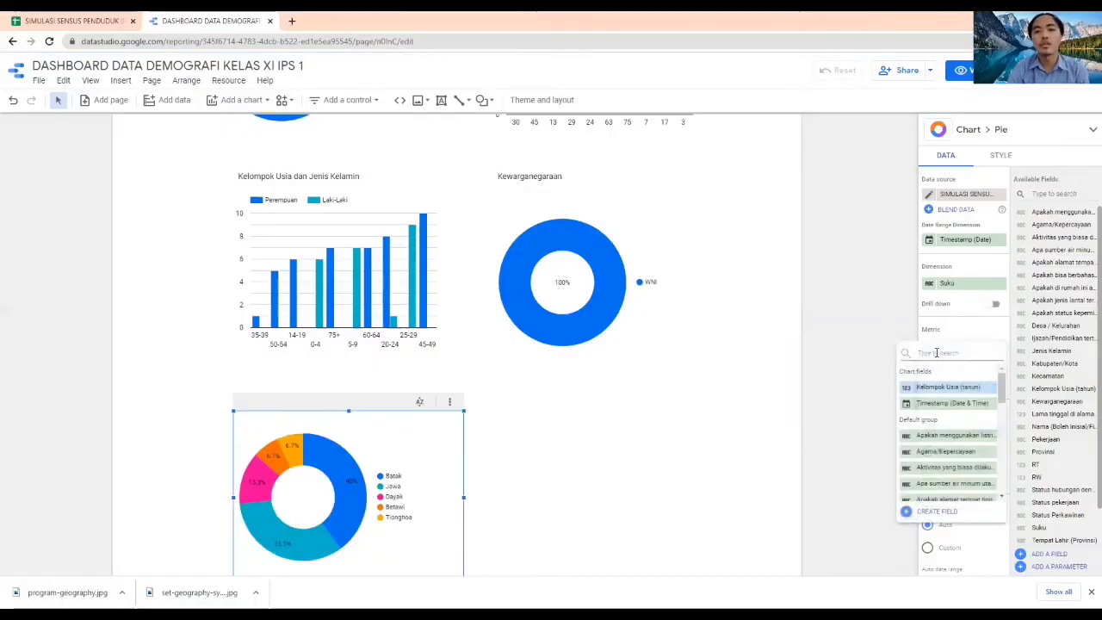
type("suku")
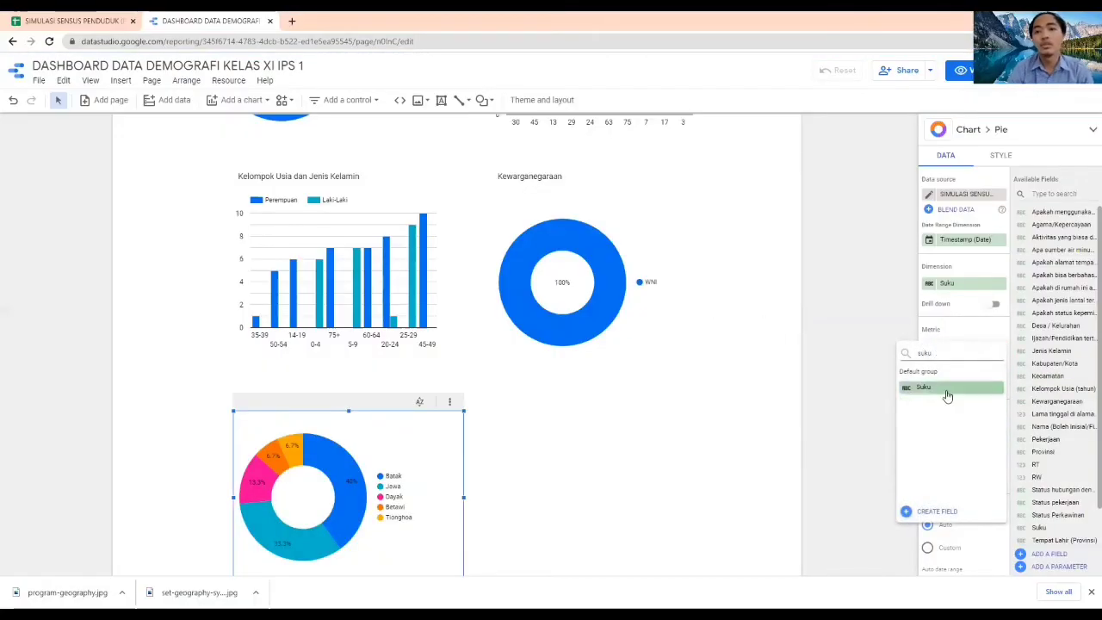
left_click(946, 388)
left_click(930, 348)
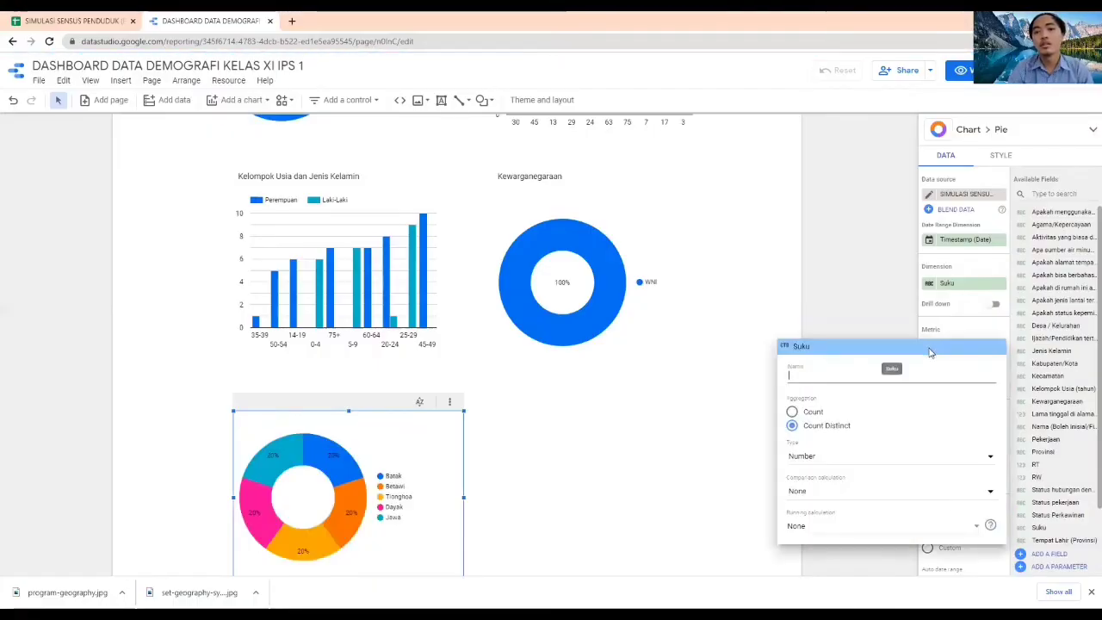
left_click(813, 413)
left_click(852, 315)
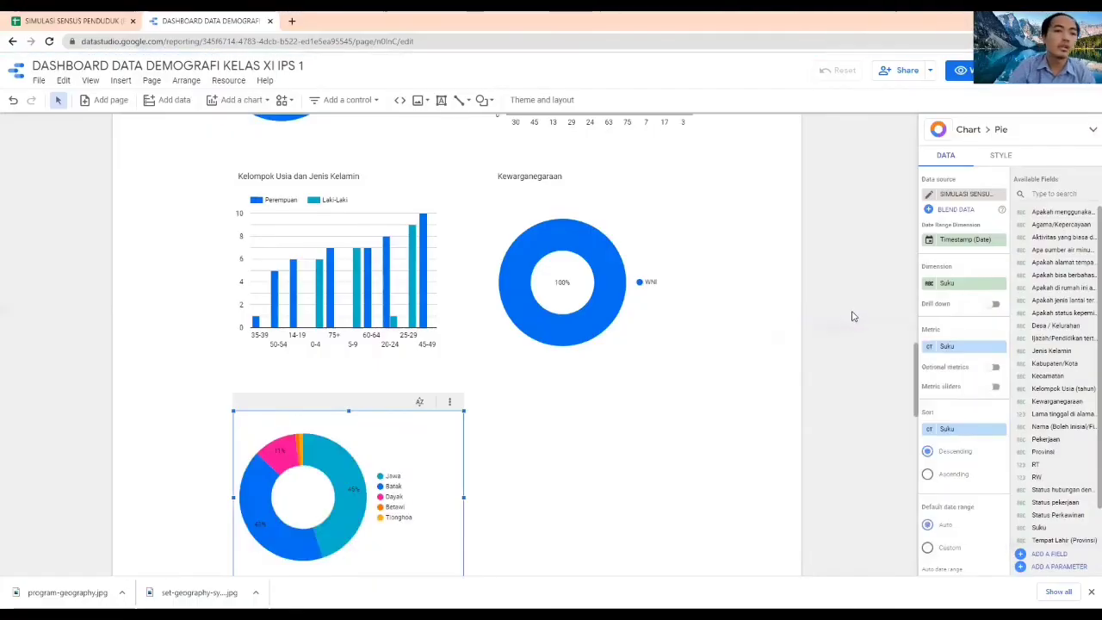
left_click(853, 316)
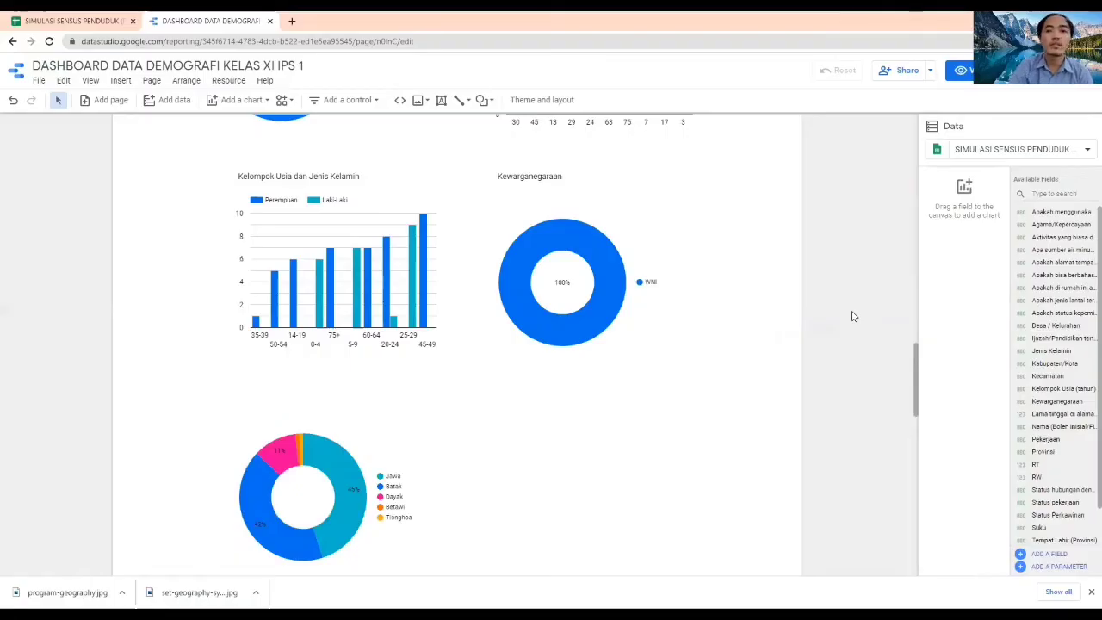
Add another donut chart beside the Suku donut chart, below the Kewarganegaraan chart
mouse_move(342, 526)
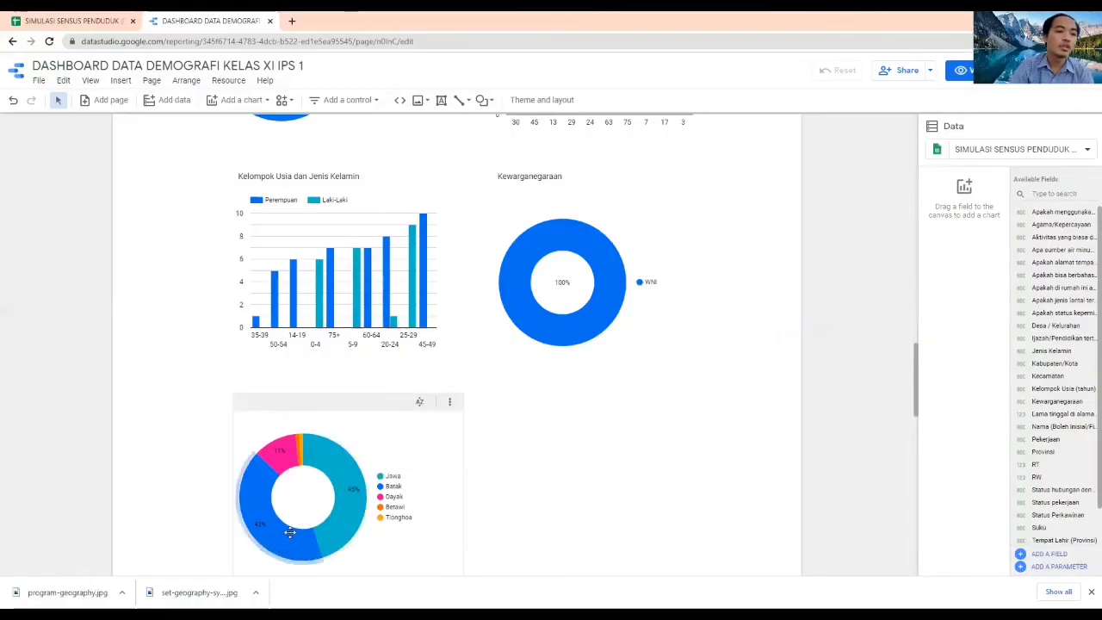
scroll(298, 539, "down", 1)
mouse_move(289, 424)
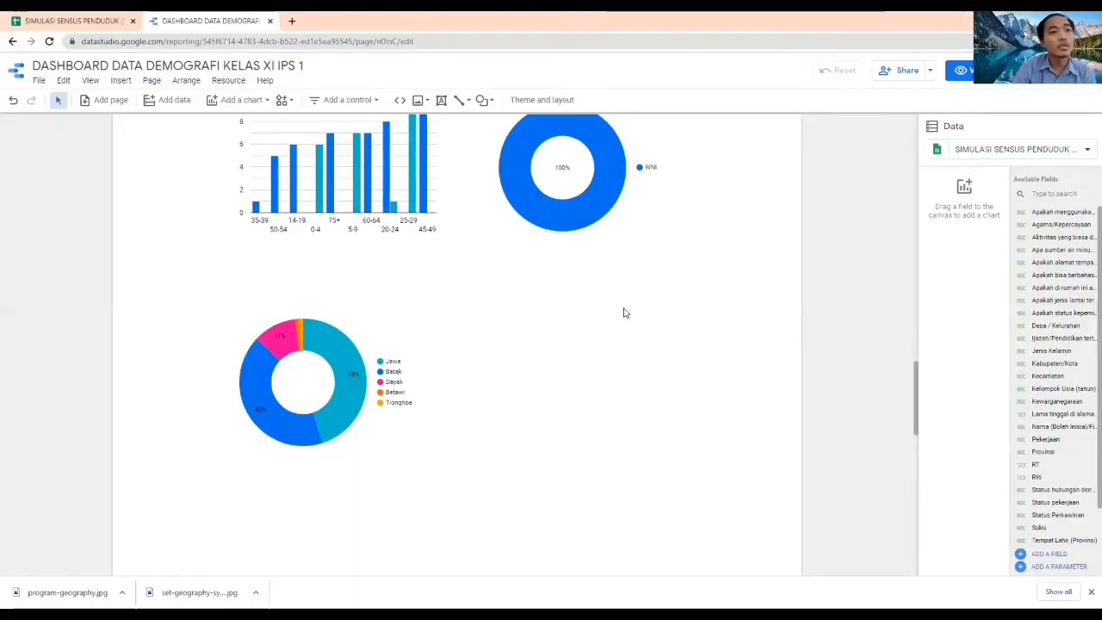
left_click(334, 101)
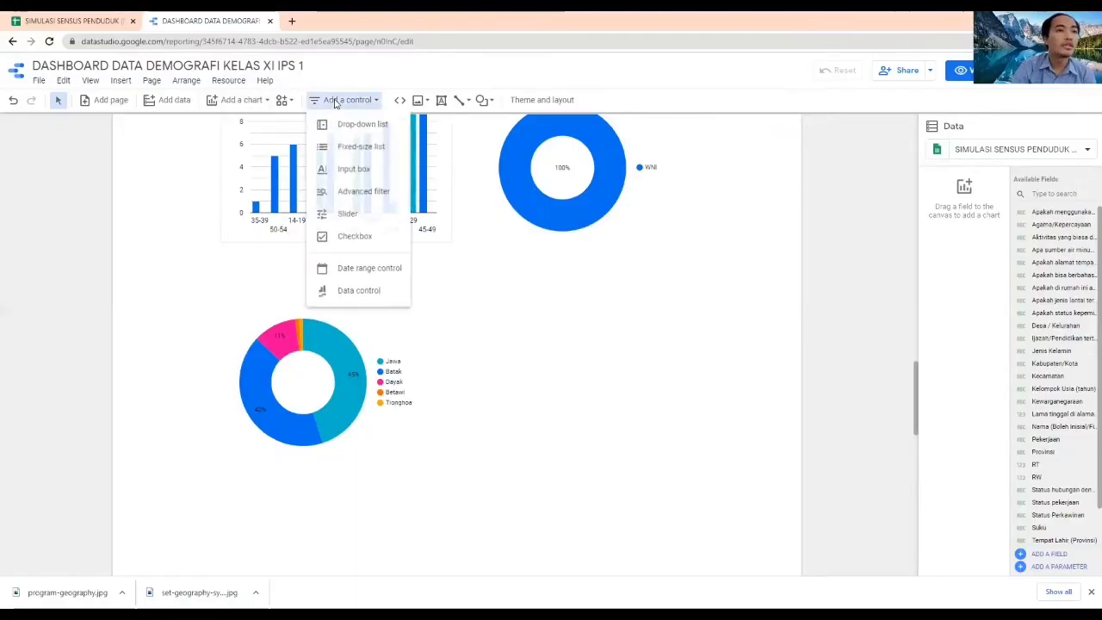
left_click(242, 104)
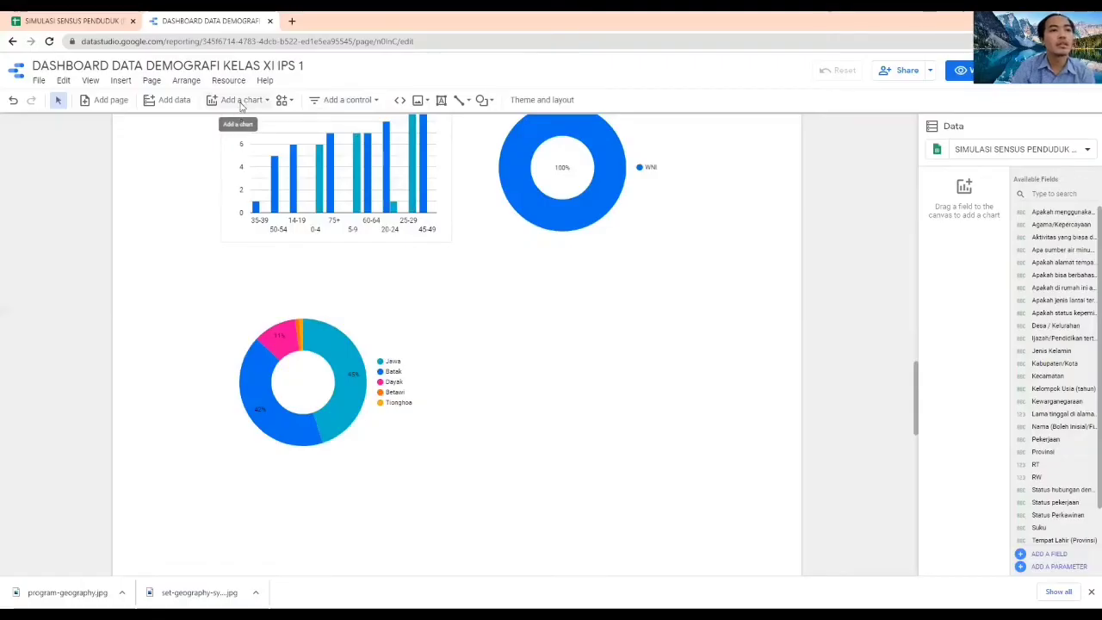
left_click(241, 101)
left_click(251, 274)
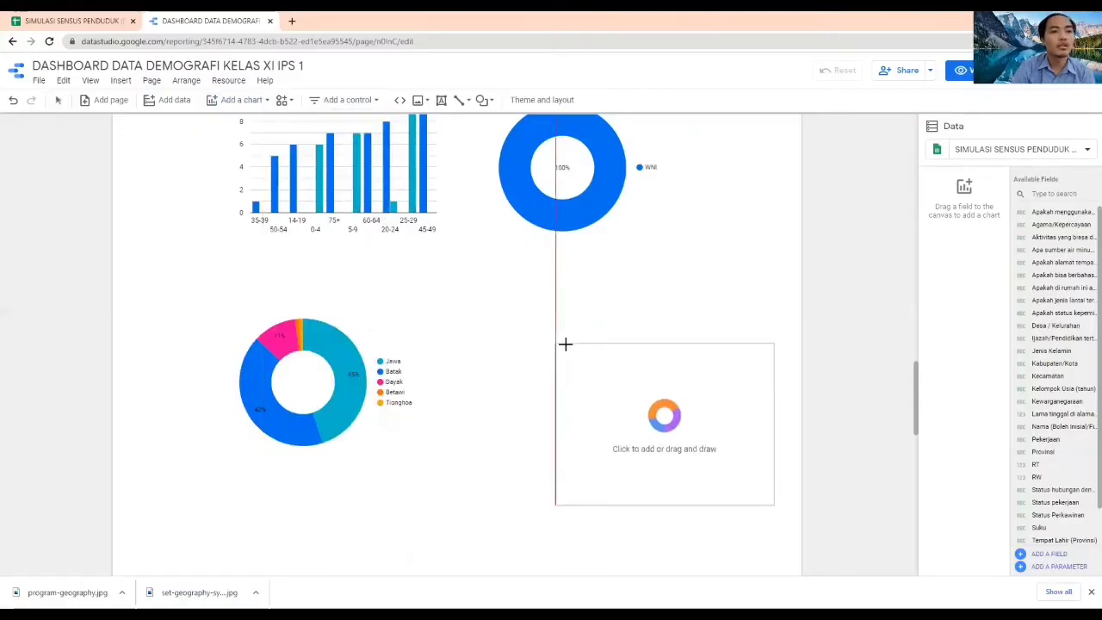
left_click(496, 301)
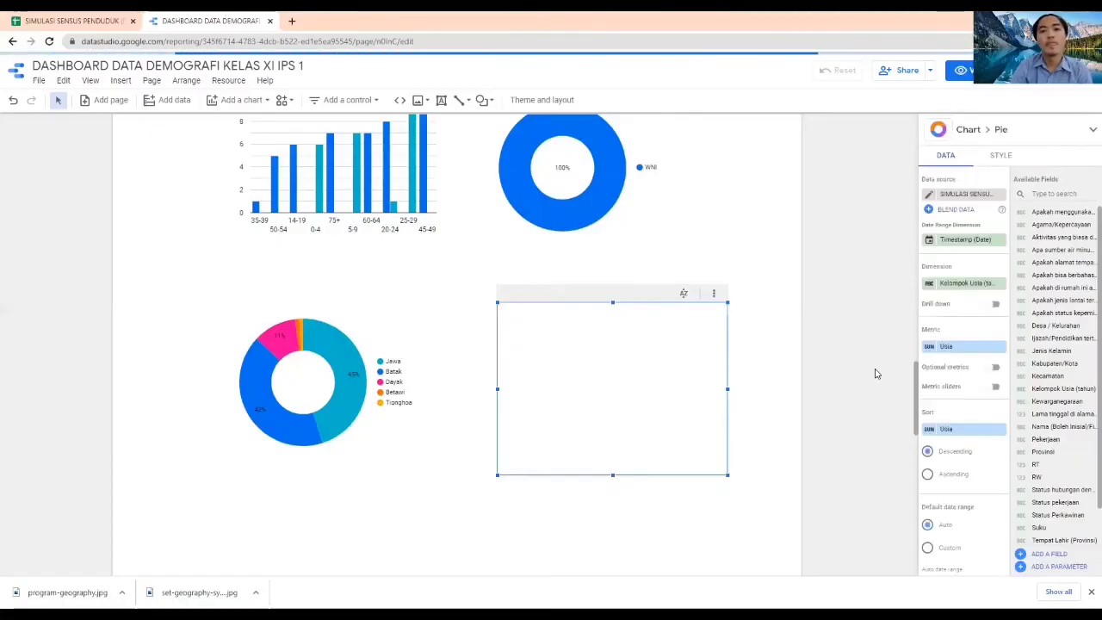
Set the dimension of the donut chart below the Kewarganegaraan chart to Agama/Kepercayaan
left_click(964, 284)
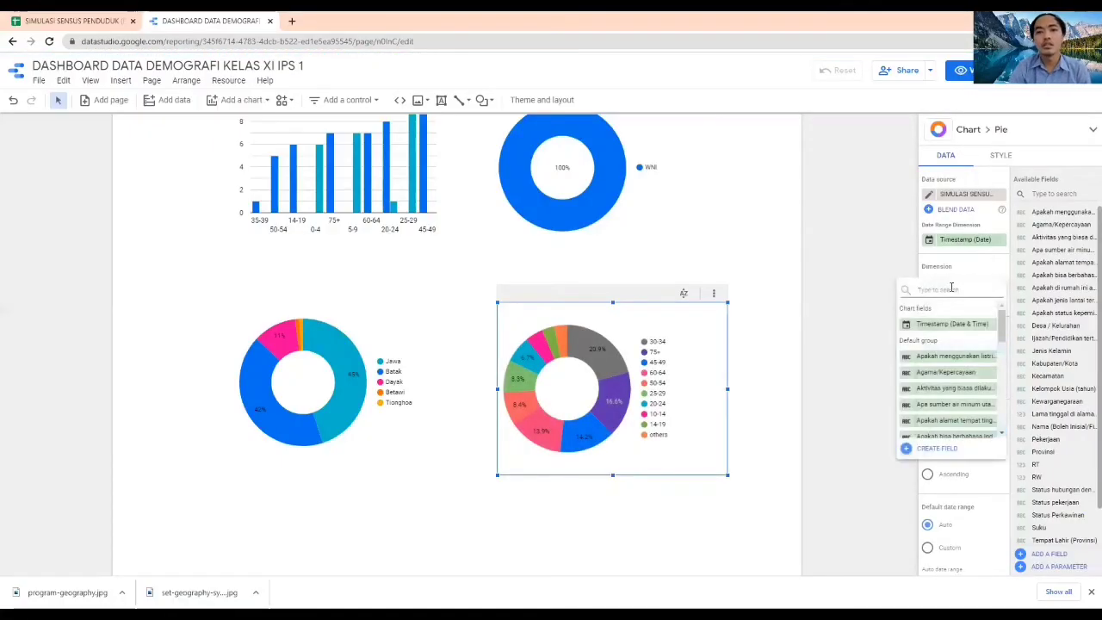
type("agama")
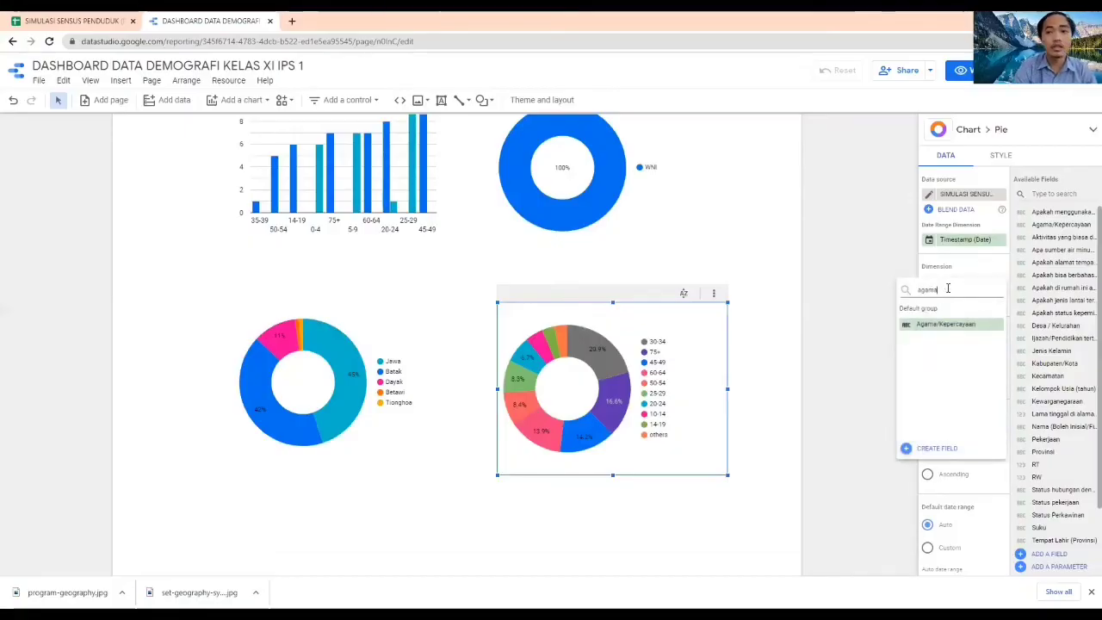
left_click(920, 328)
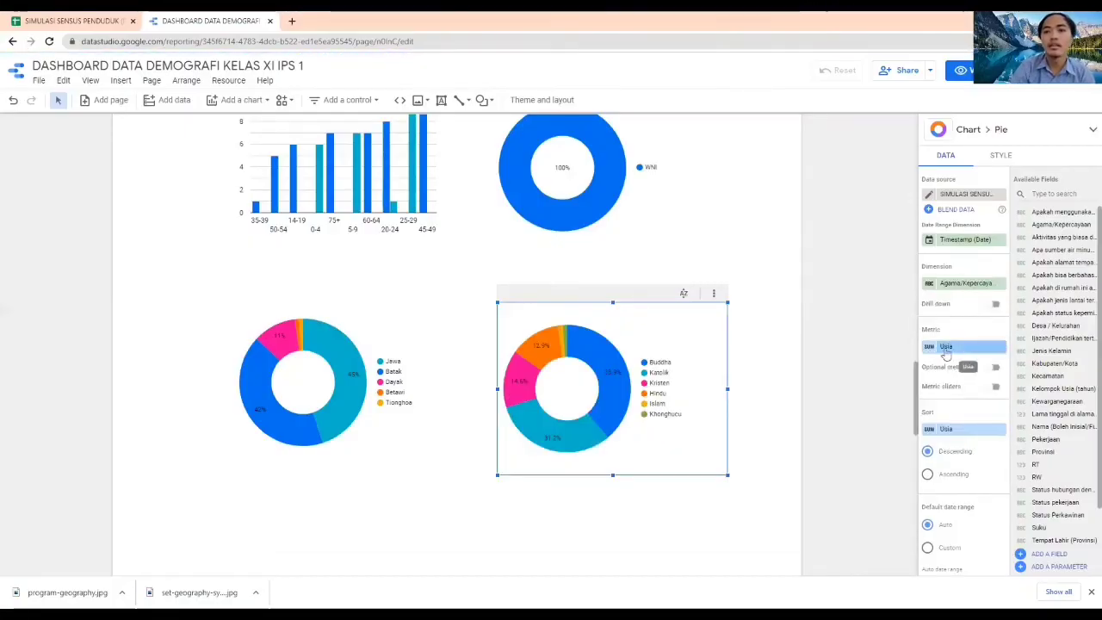
Replace the religion donut chart's metric with Agama/Kepercayaan aggregated by Count
left_click(946, 348)
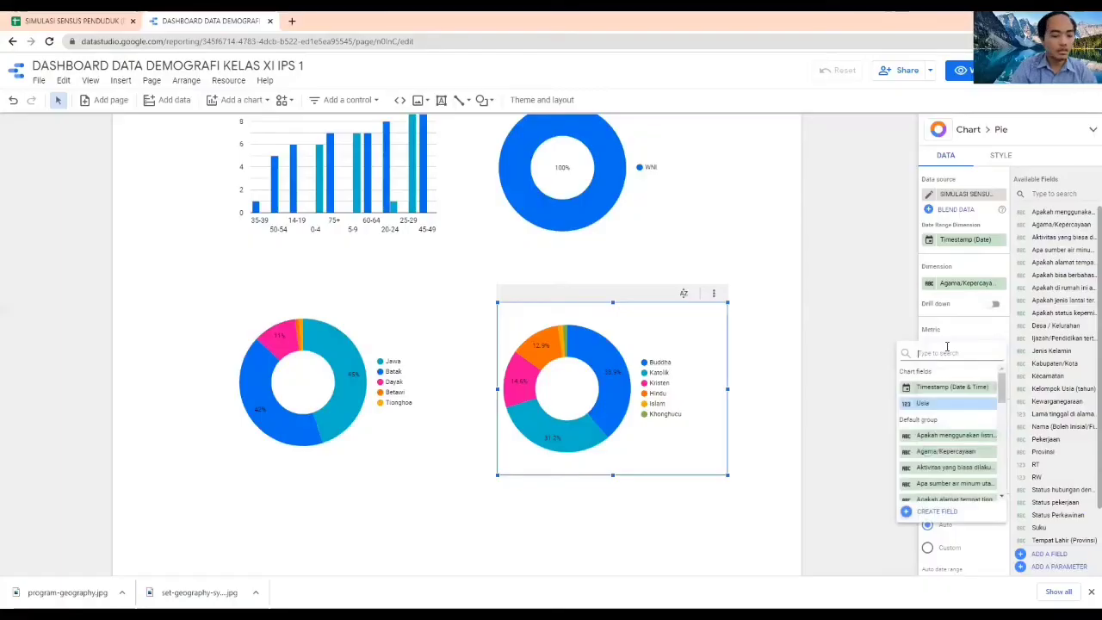
type("agam")
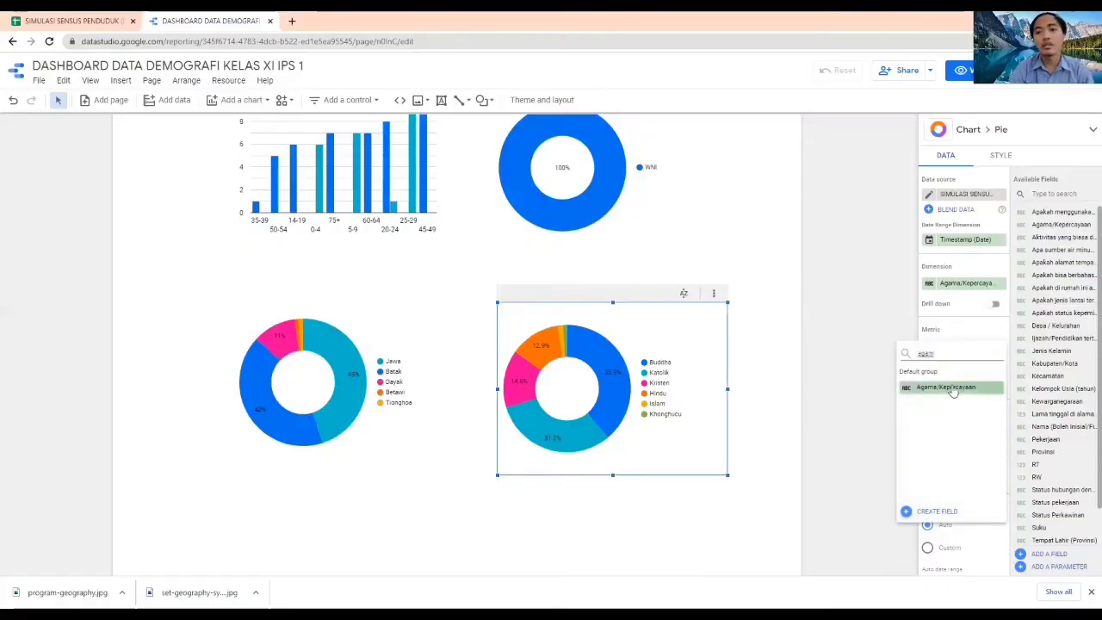
left_click(952, 389)
left_click(928, 346)
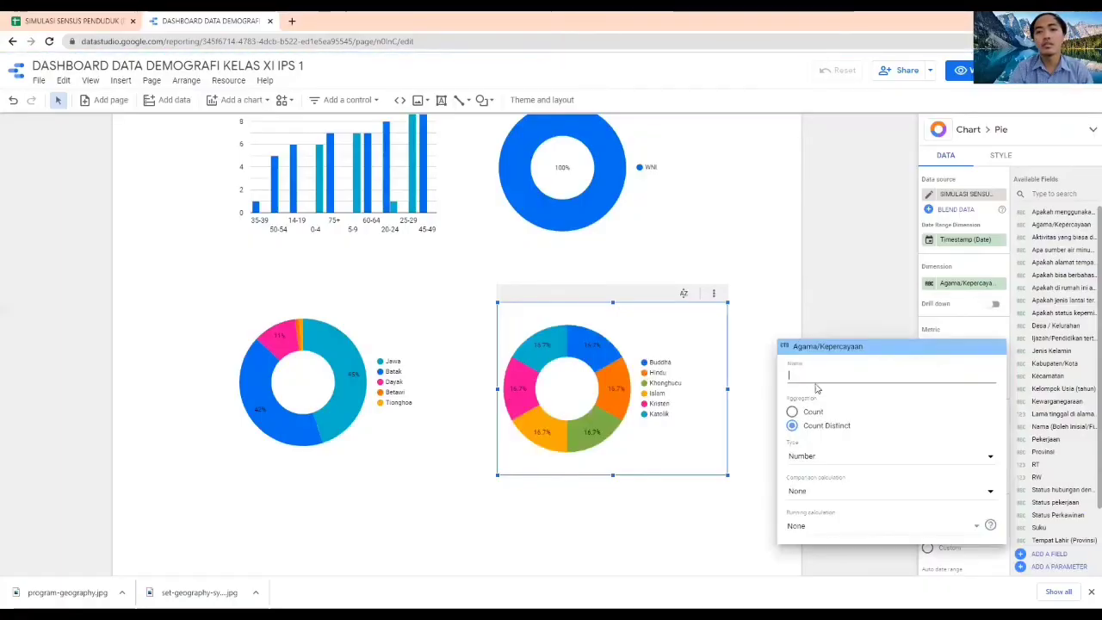
left_click(809, 413)
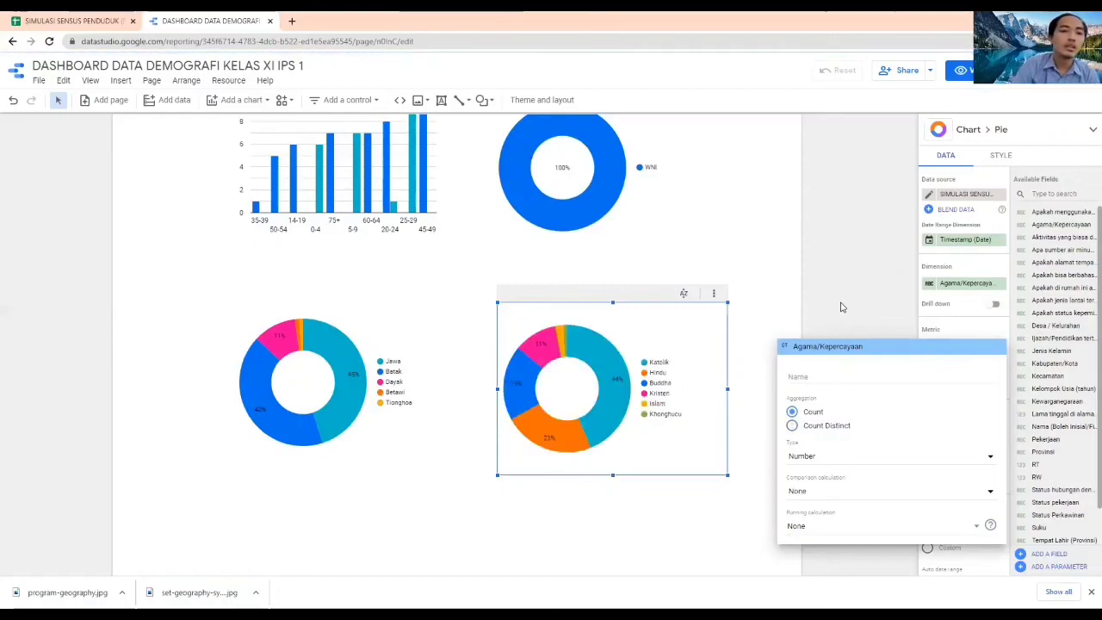
Add another donut chart below the Suku donut chart
left_click(842, 307)
mouse_move(609, 371)
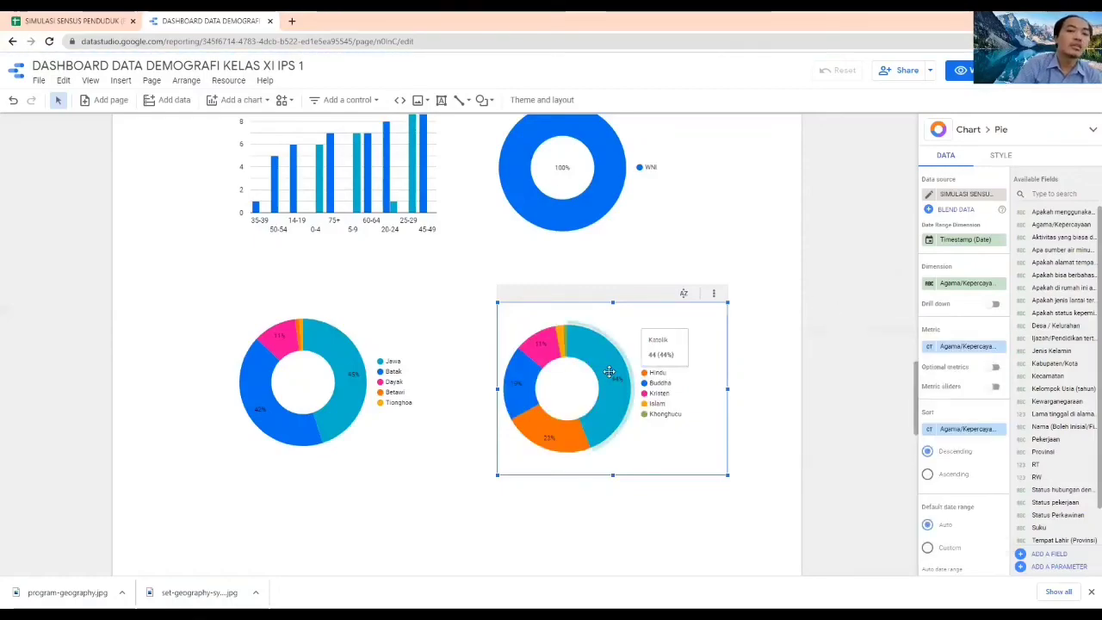
mouse_move(547, 439)
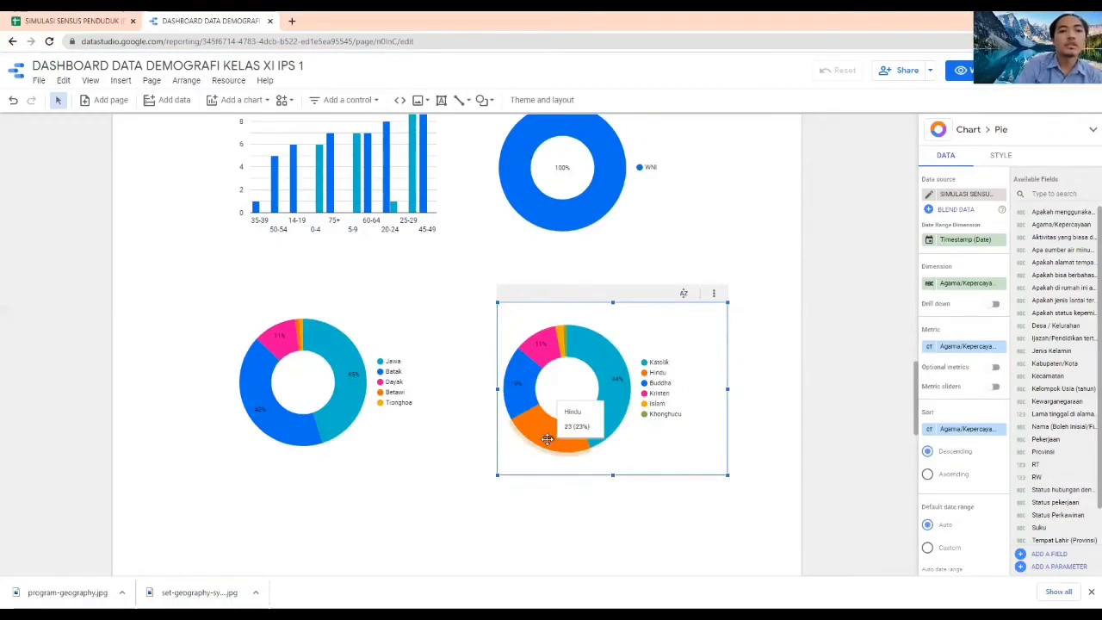
mouse_move(525, 389)
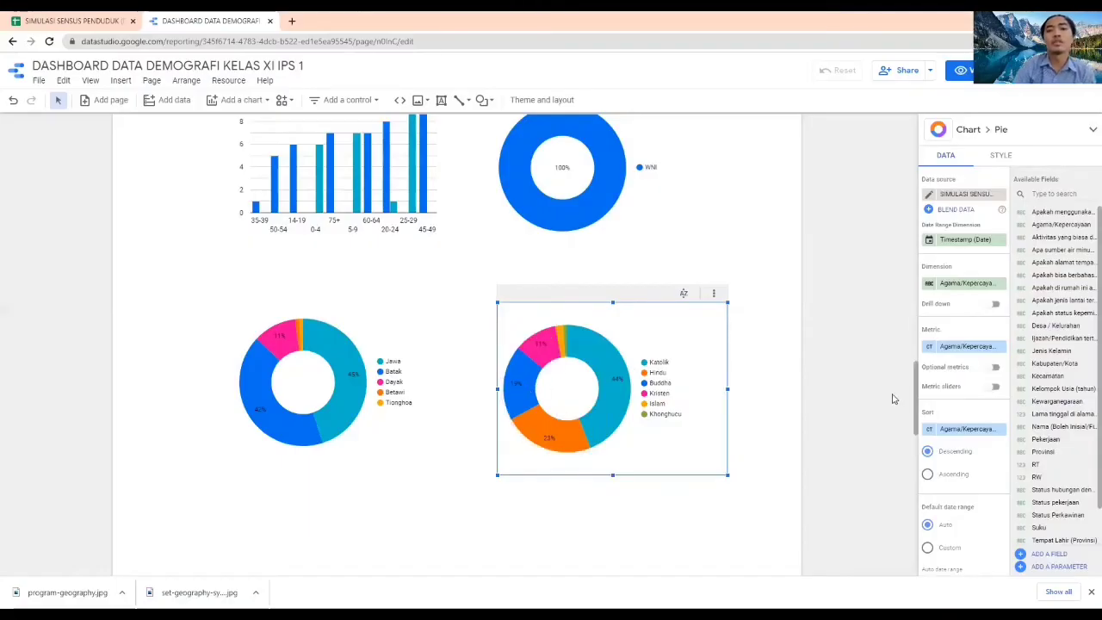
left_click(770, 376)
scroll(771, 376, "down", 1)
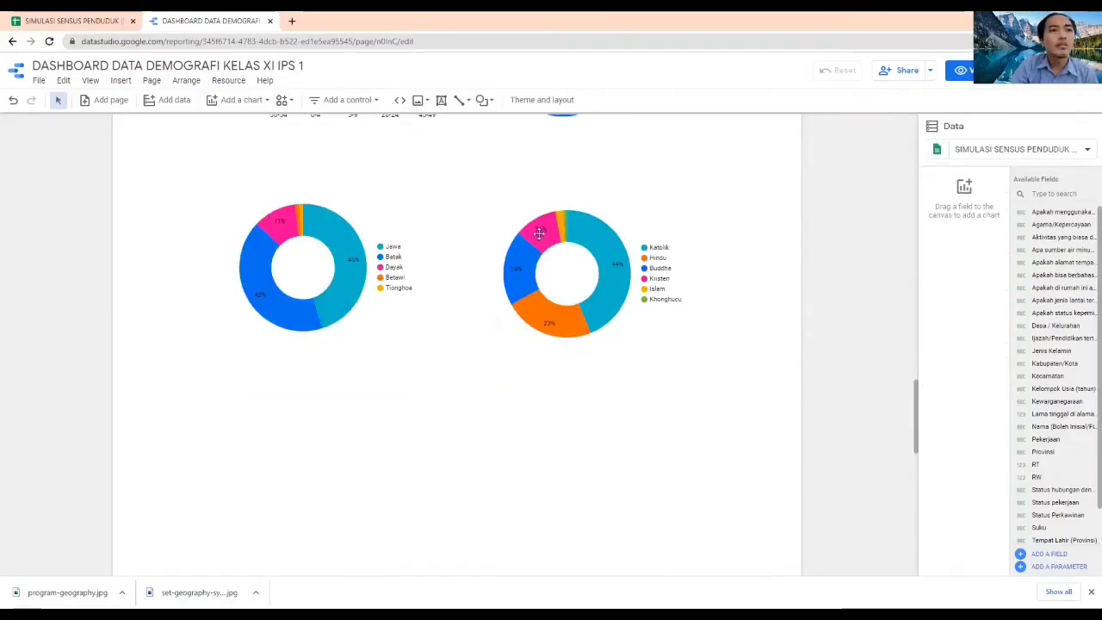
left_click(240, 100)
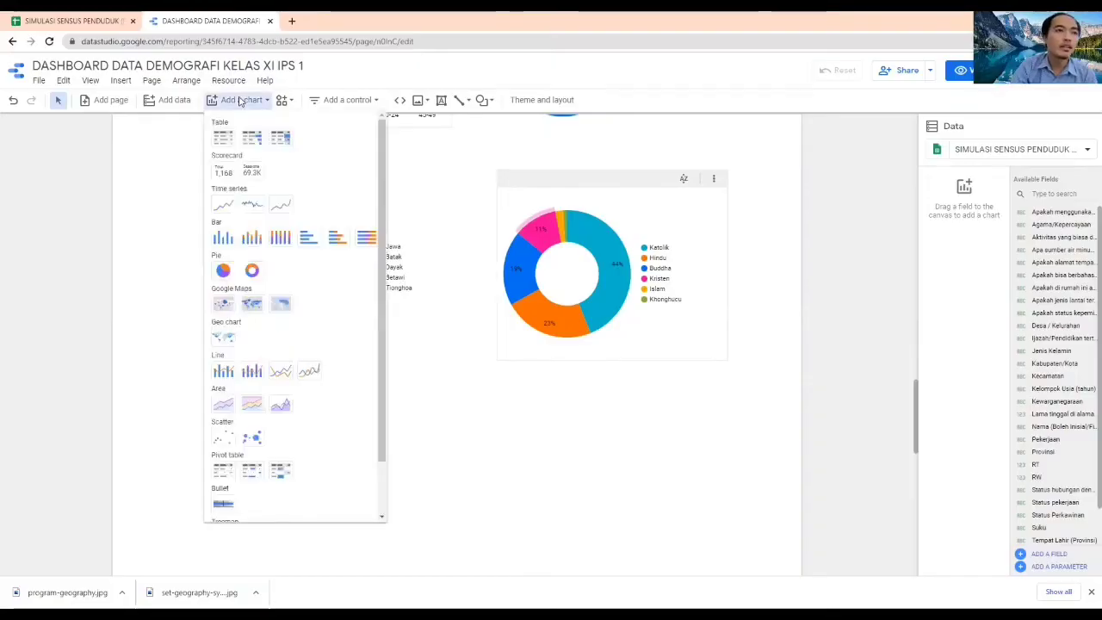
left_click(253, 273)
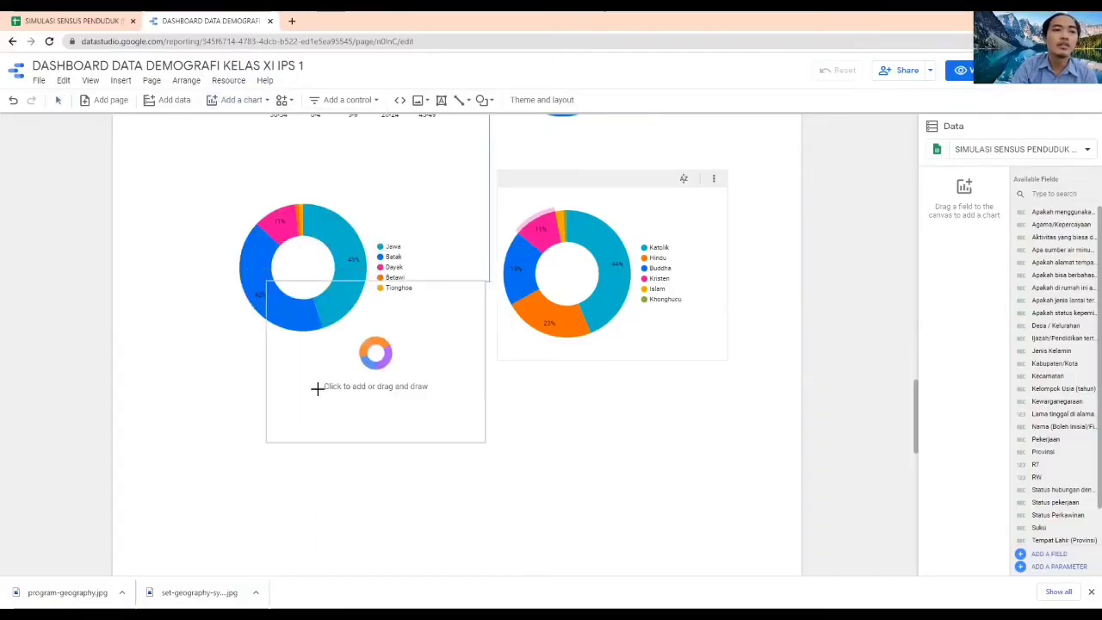
left_click(233, 413)
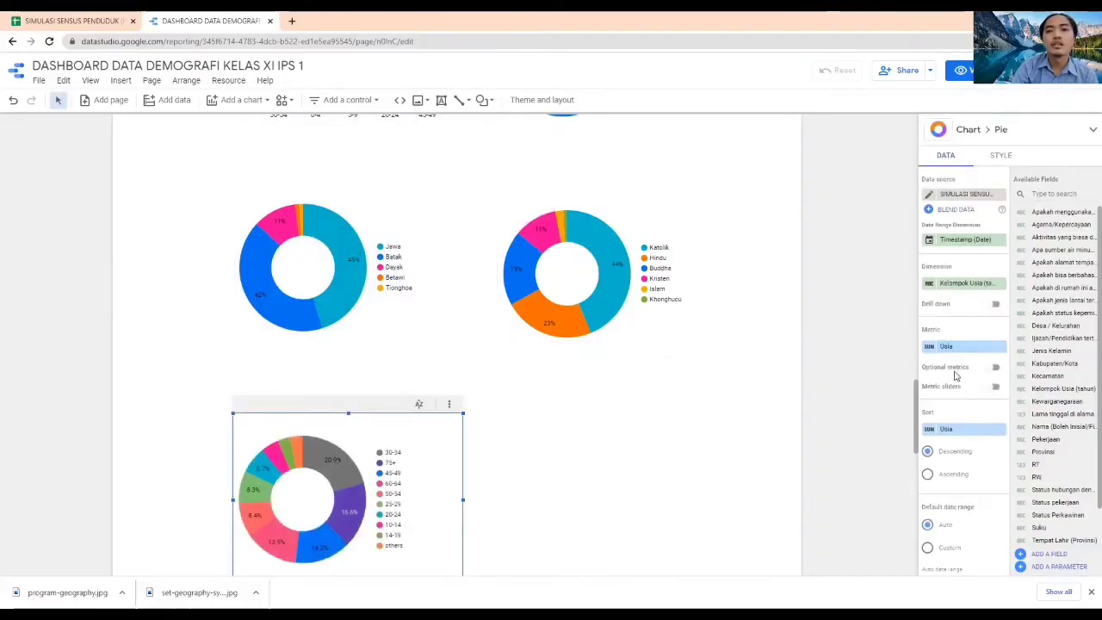
Set the dimension of the donut chart below the Suku chart to Status Perkawinan
left_click(952, 282)
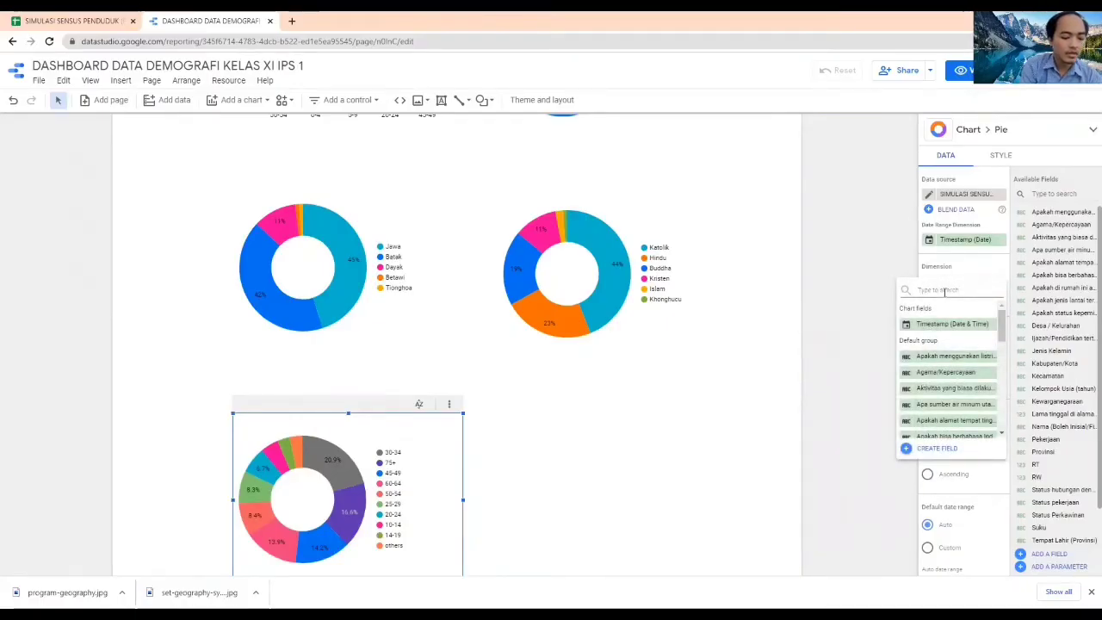
type("status")
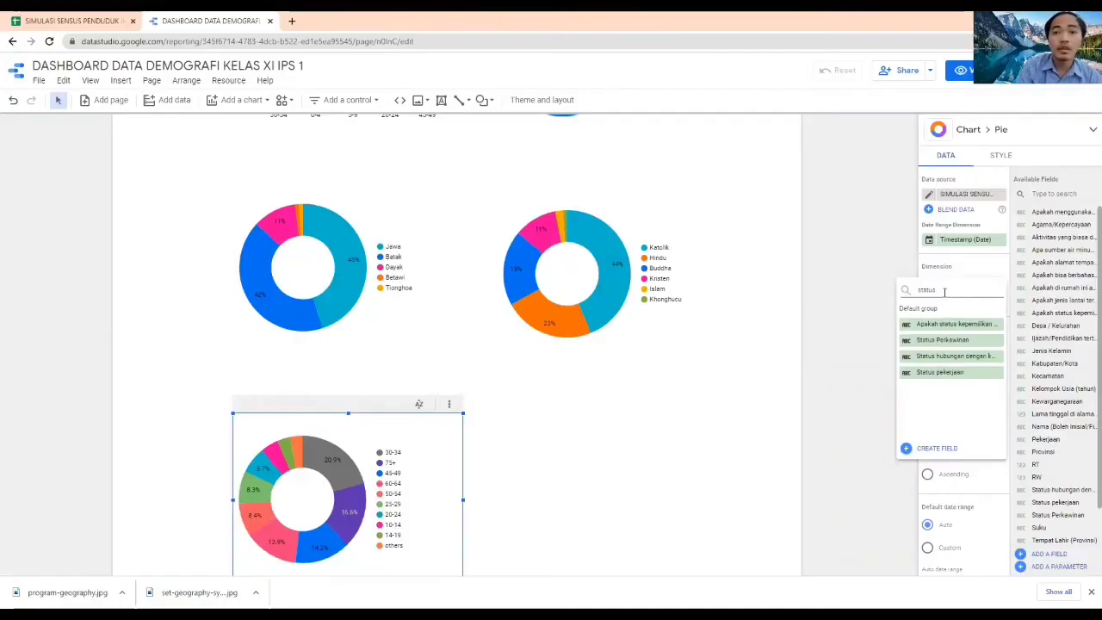
left_click(941, 339)
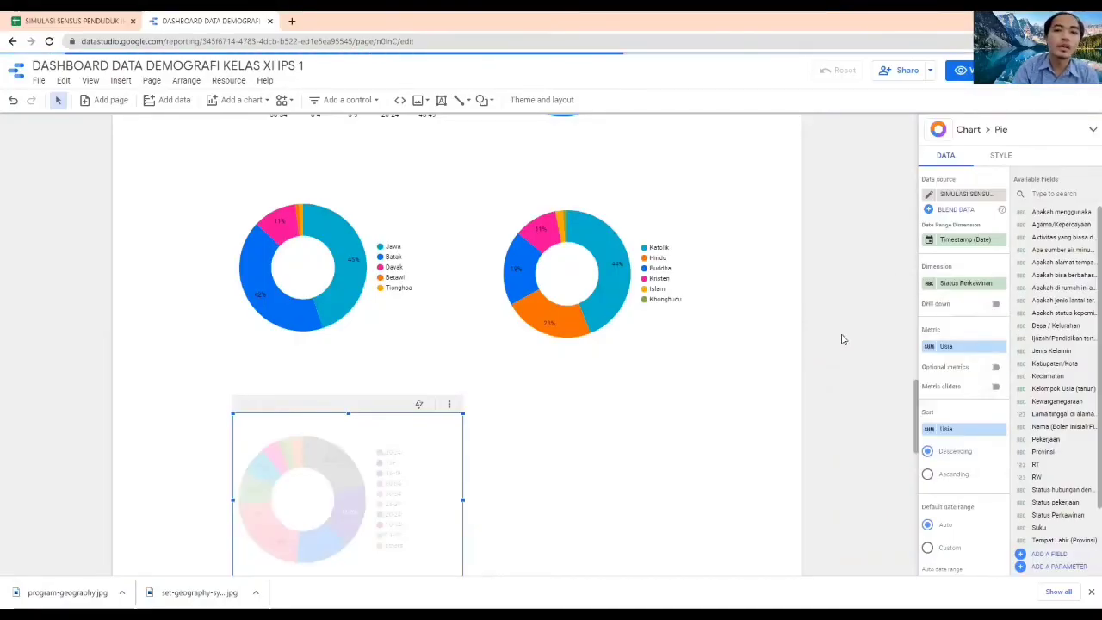
Replace the marital status donut chart's metric with Status Perkawinan aggregated by Count
left_click(955, 347)
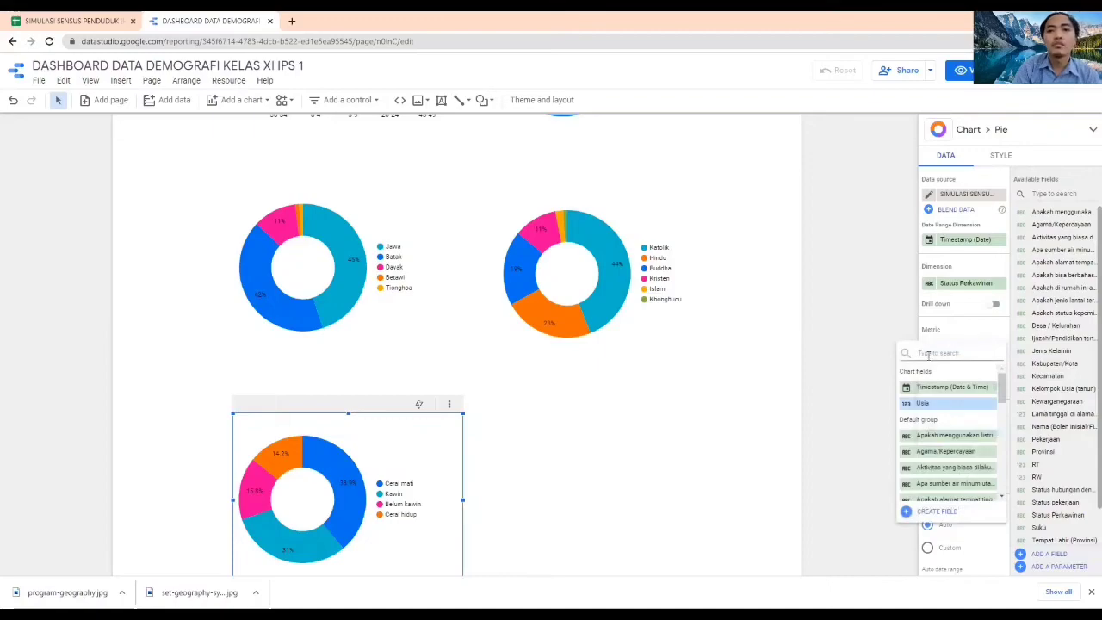
type("stat")
type("us")
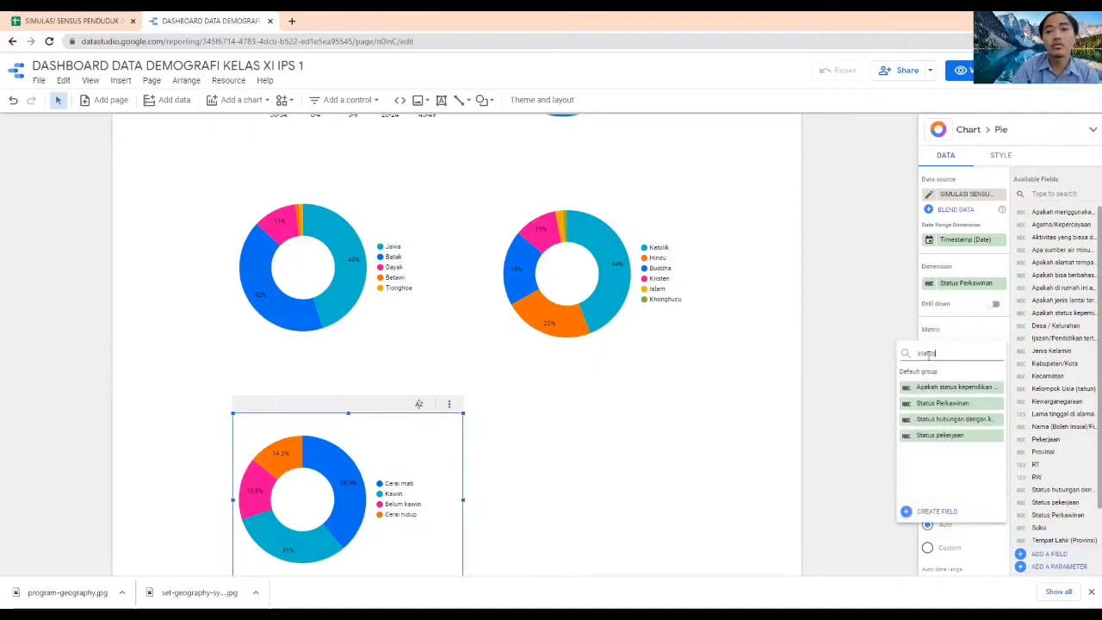
left_click(946, 405)
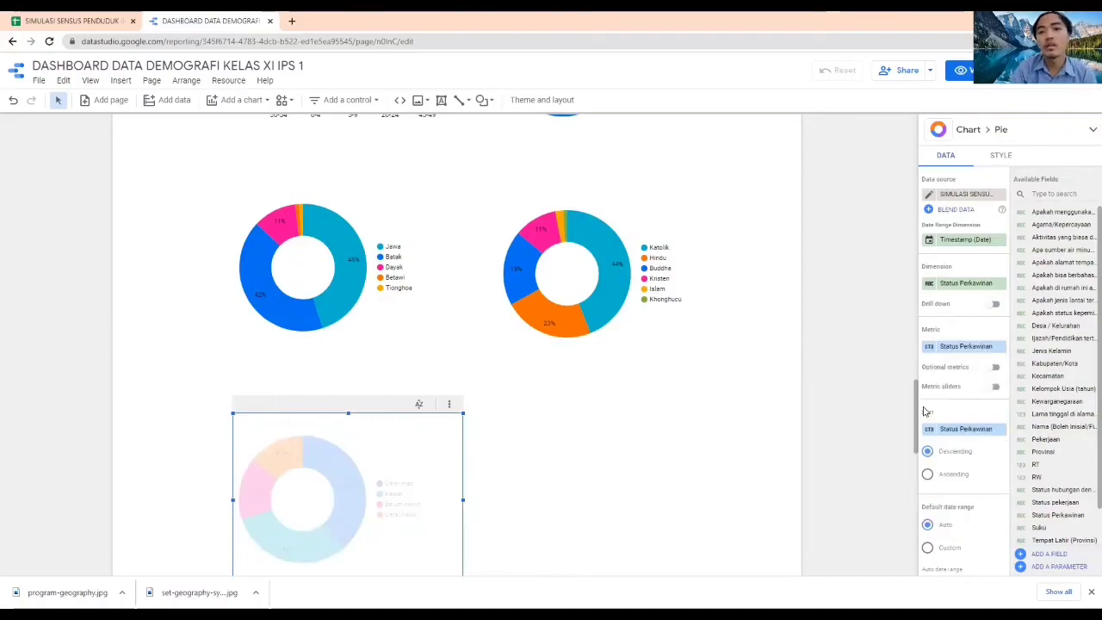
left_click(930, 348)
left_click(813, 412)
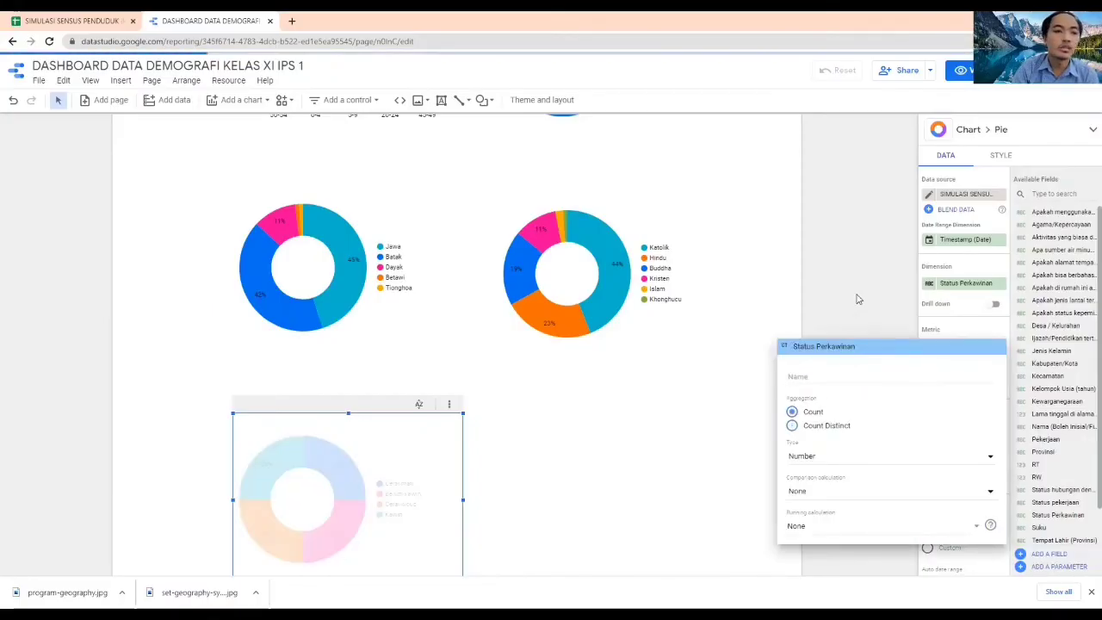
left_click(858, 302)
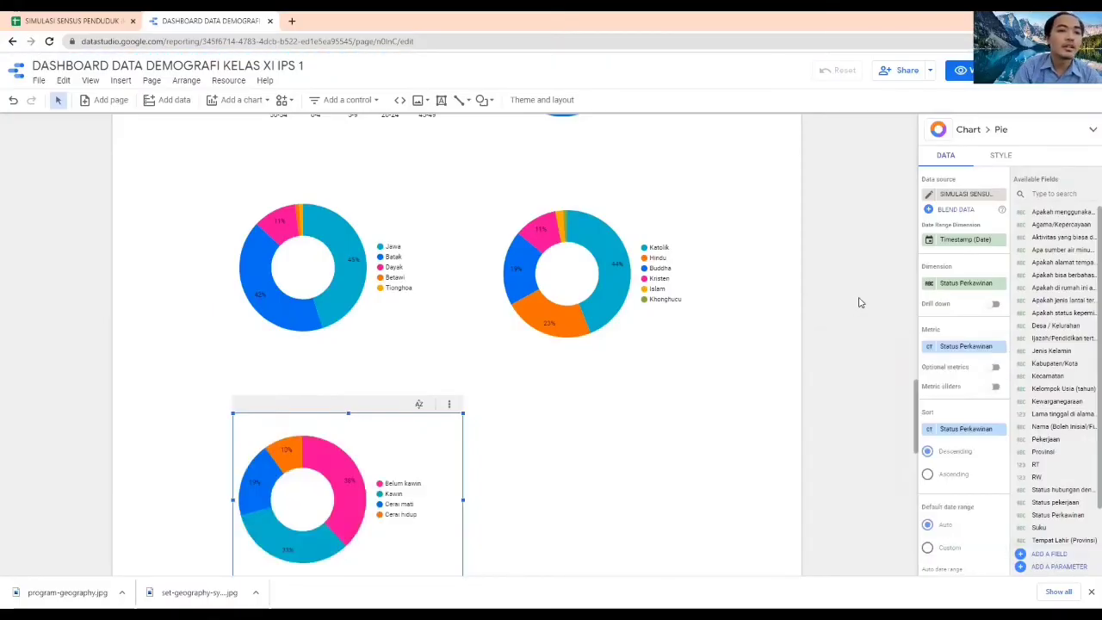
mouse_move(355, 463)
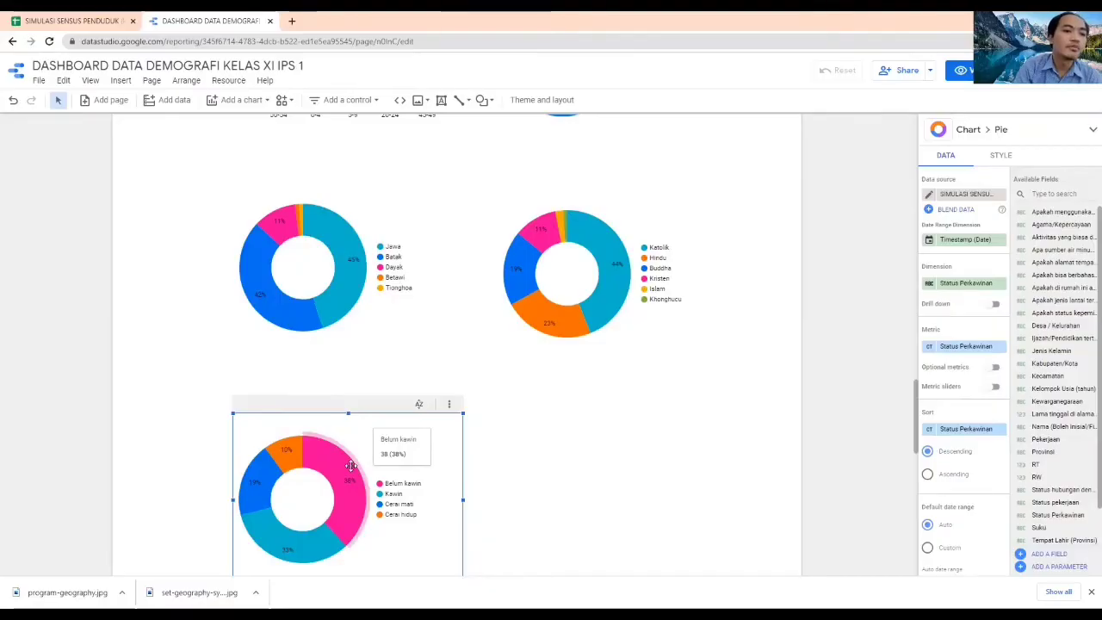
mouse_move(305, 555)
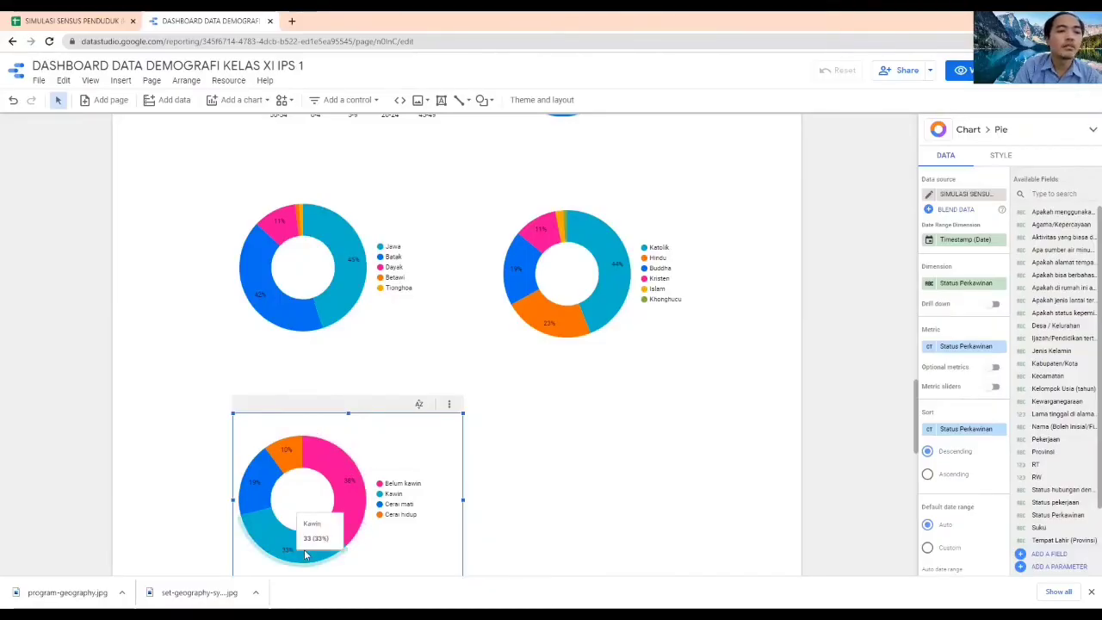
left_click(713, 443)
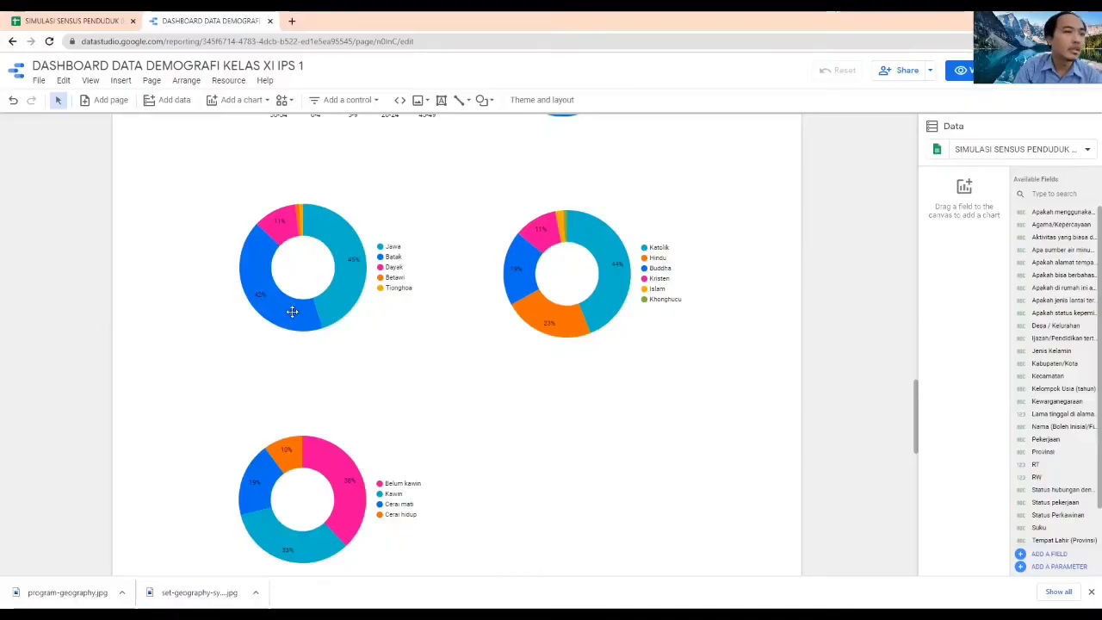
Check the next census column in the response spreadsheet and add a donut chart beside the Status Perkawinan chart, below the religion chart
left_click(69, 21)
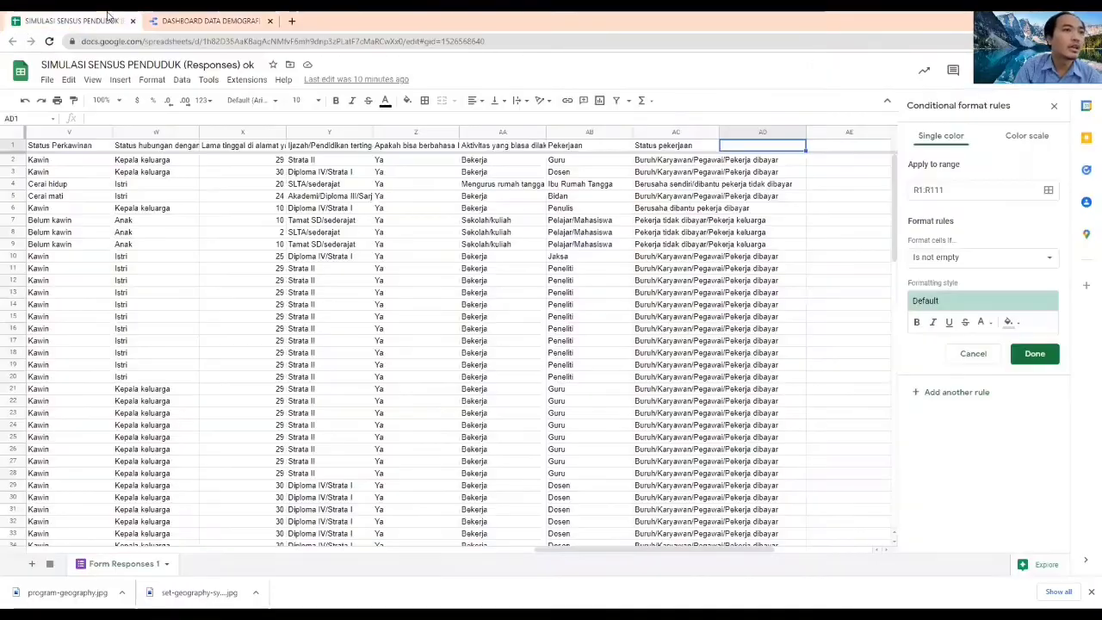
left_click(228, 19)
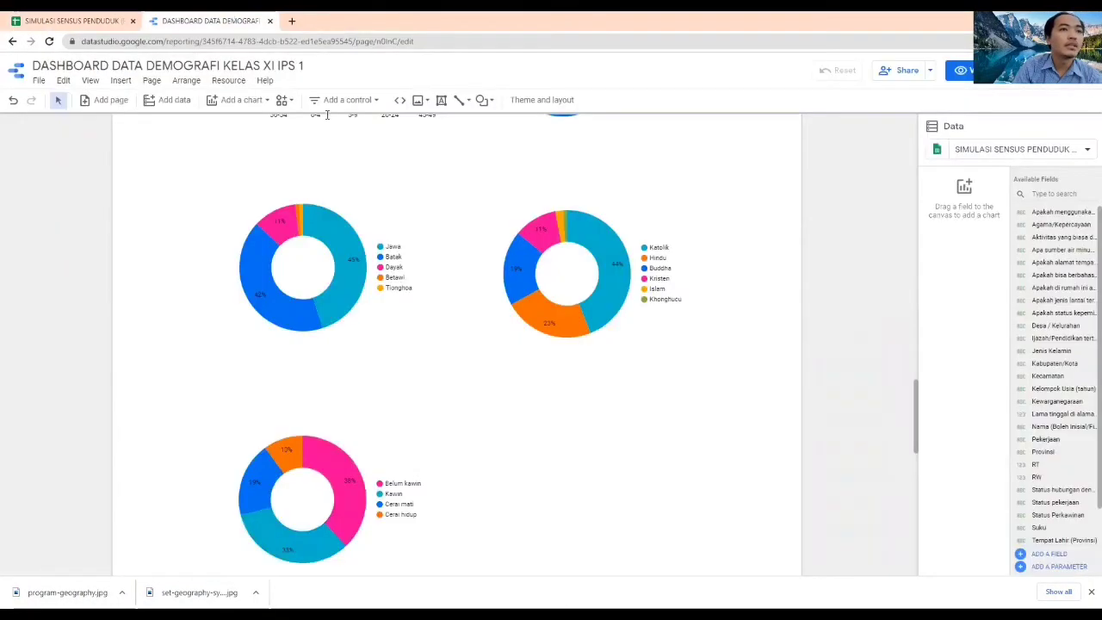
left_click(242, 100)
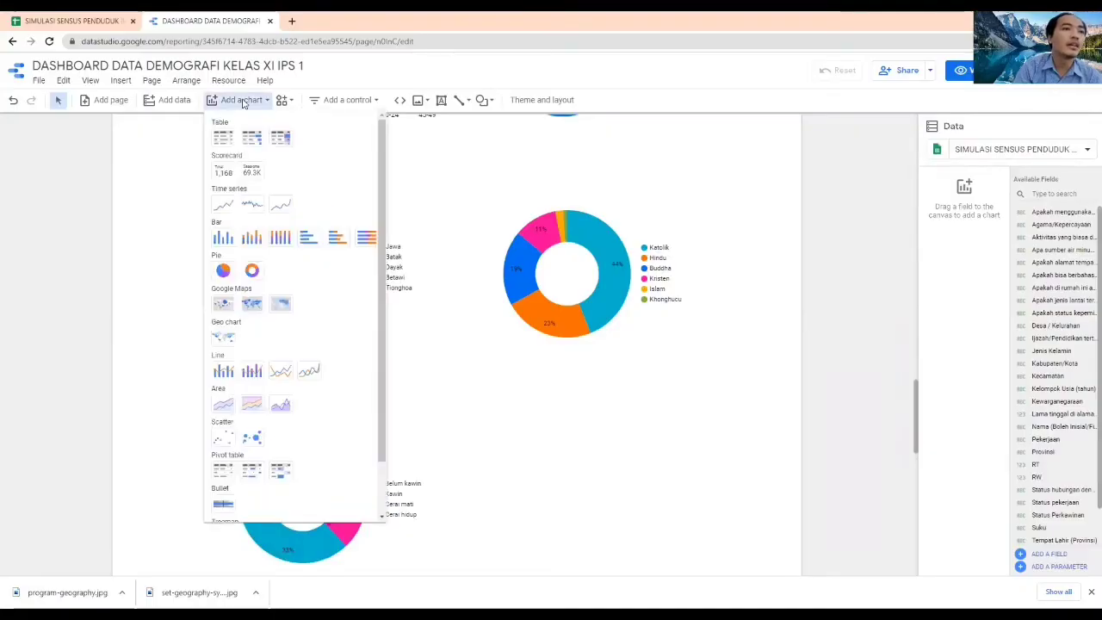
left_click(253, 272)
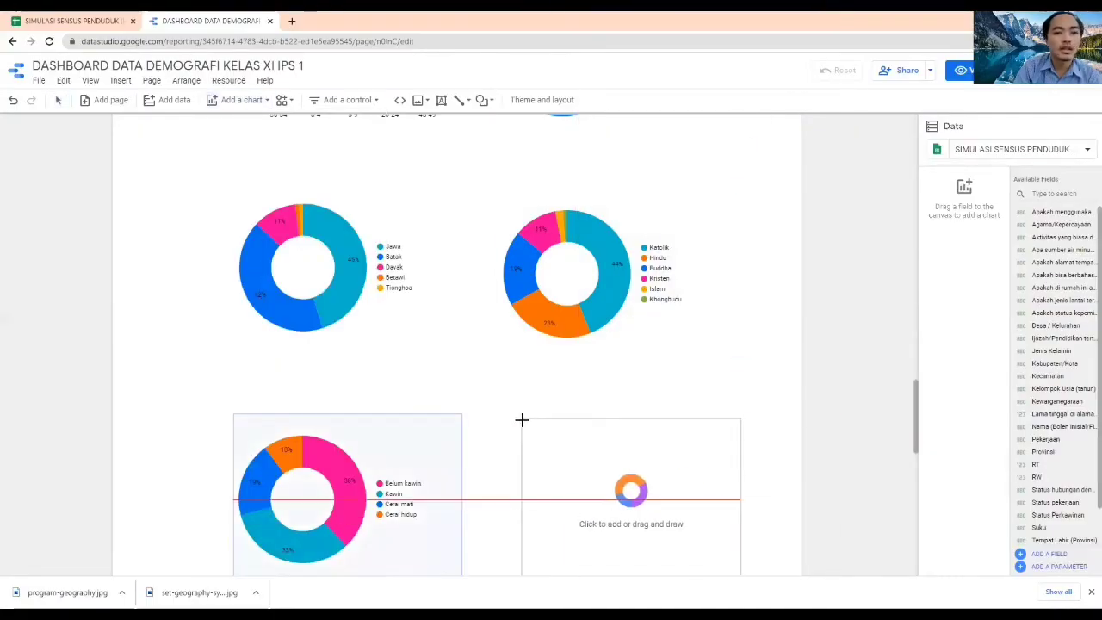
left_click(522, 420)
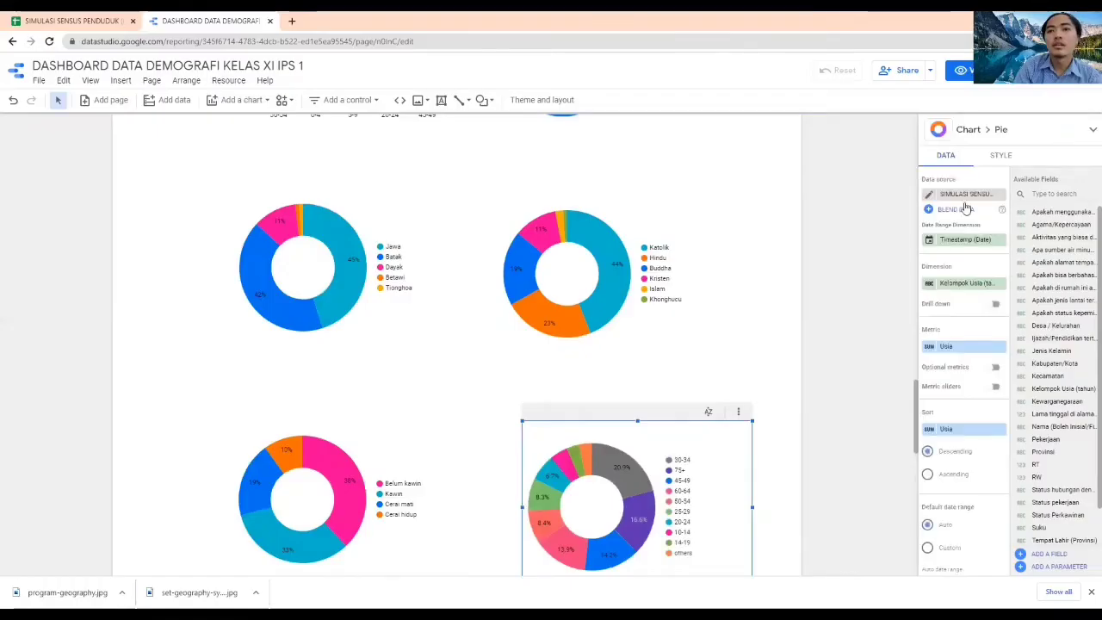
Set the dimension of the donut chart beside the Status Perkawinan chart to Ijazah/Pendidikan tertinggi yang ditamatkan
left_click(961, 285)
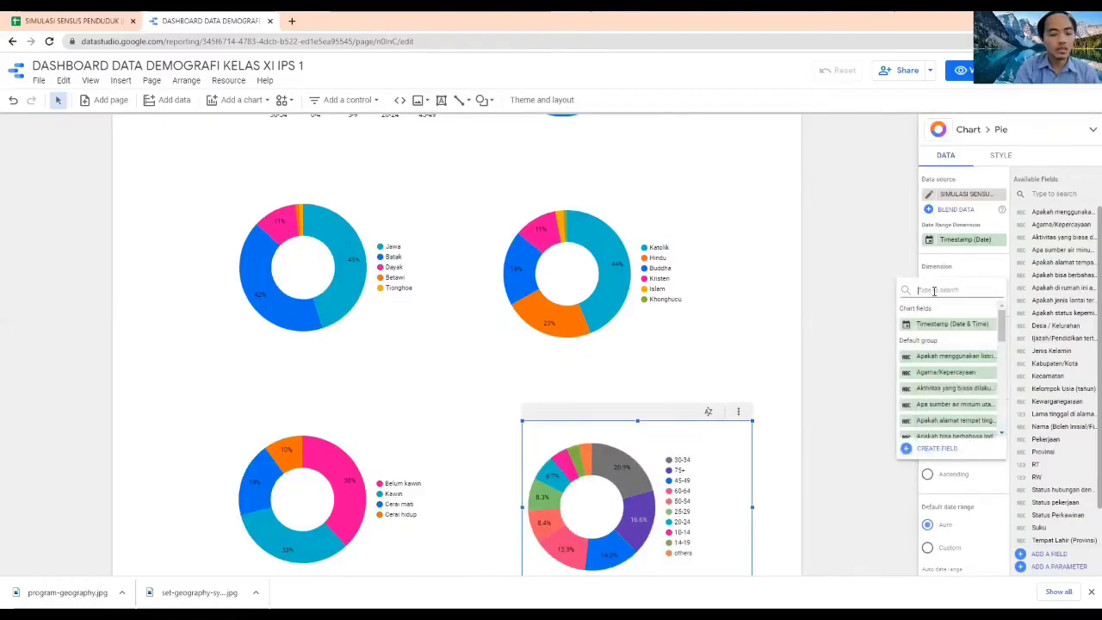
type("pendidi")
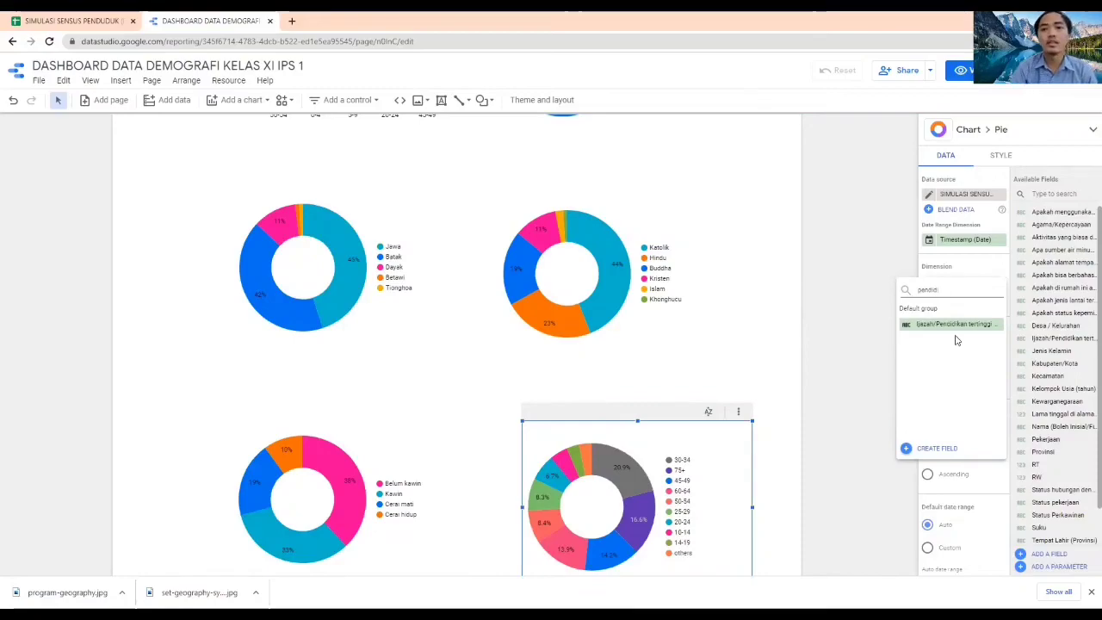
left_click(957, 325)
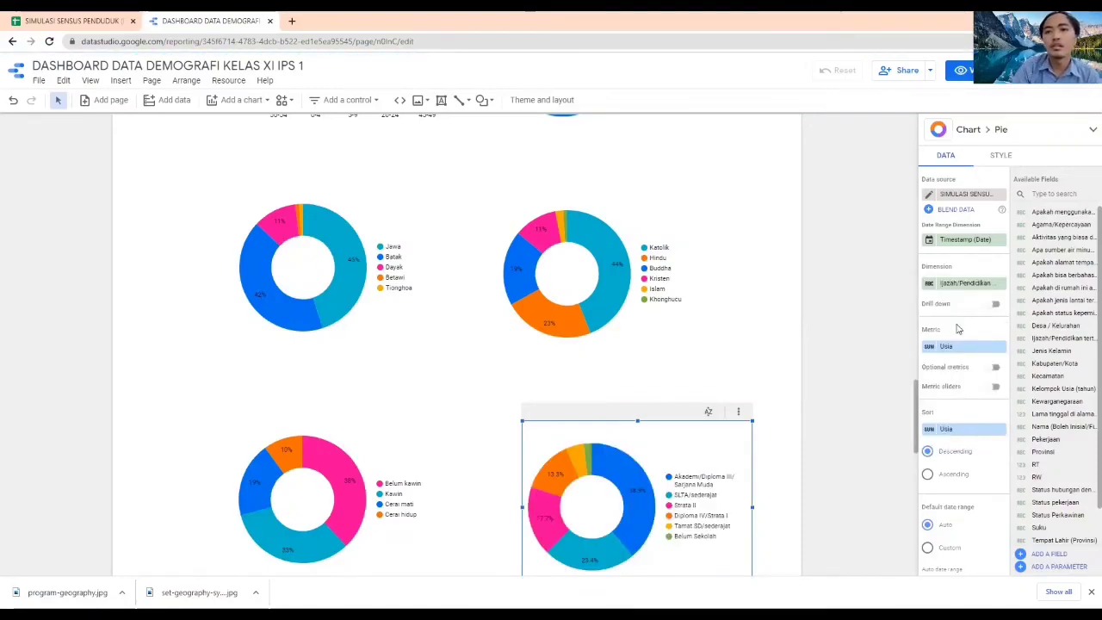
Replace the education donut chart's metric with Ijazah/Pendidikan tertinggi yang ditamatkan aggregated by Count
left_click(947, 346)
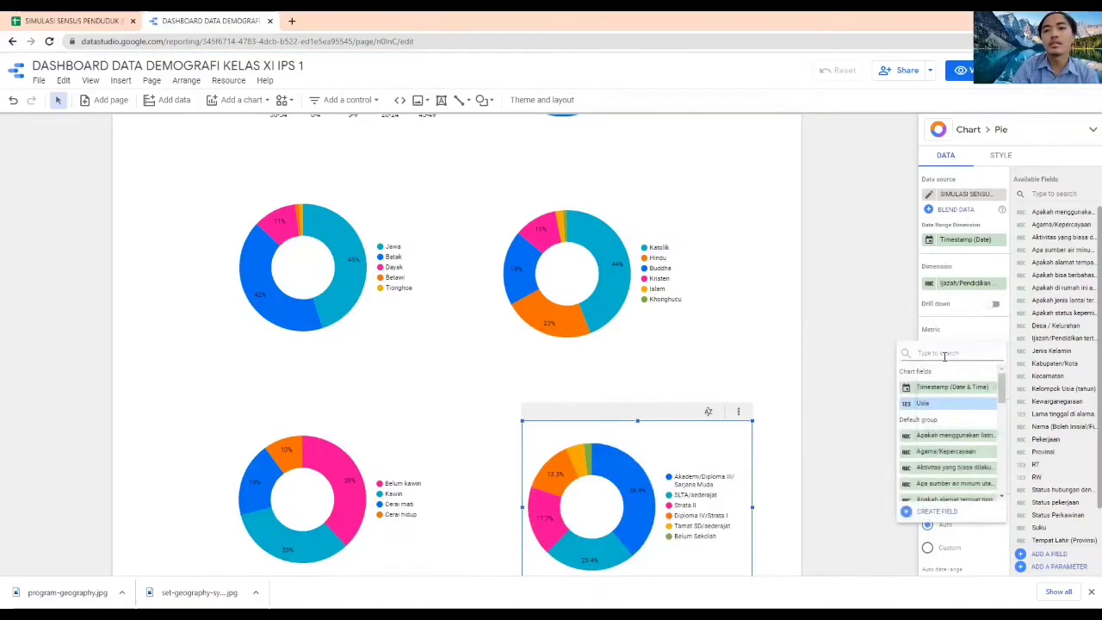
type("pendid")
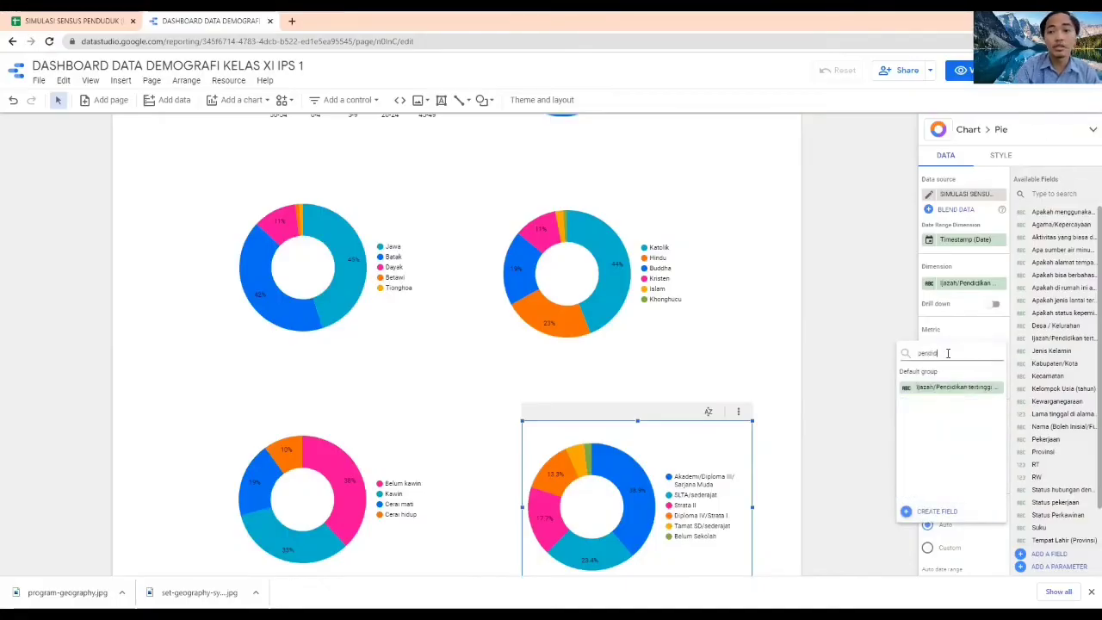
left_click(950, 389)
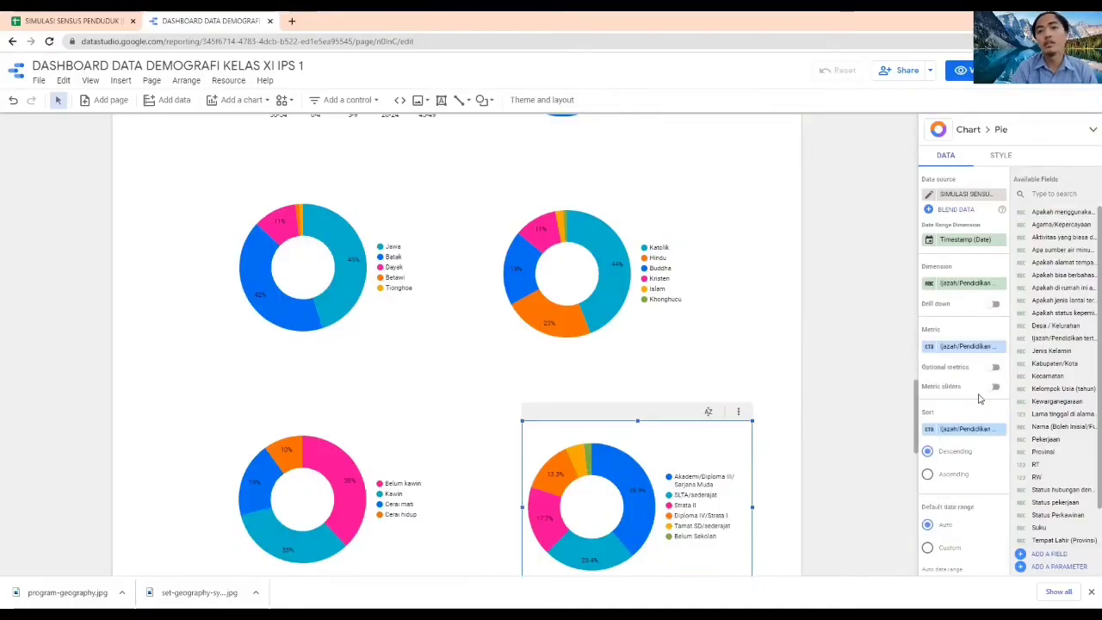
left_click(929, 347)
left_click(792, 411)
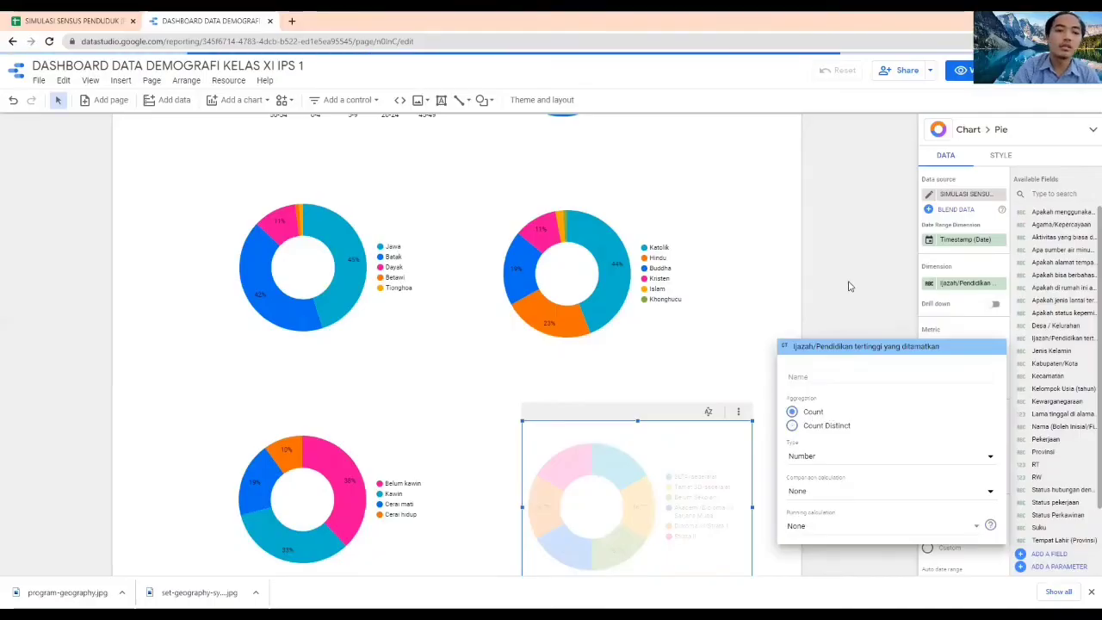
left_click(847, 287)
scroll(848, 286, "down", 2)
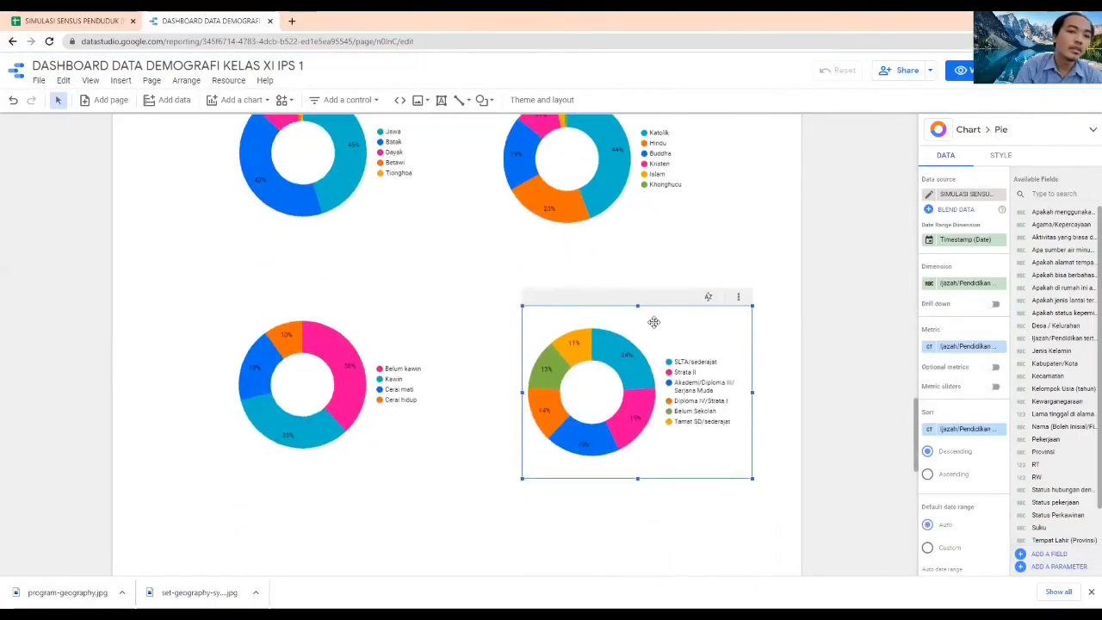
mouse_move(613, 349)
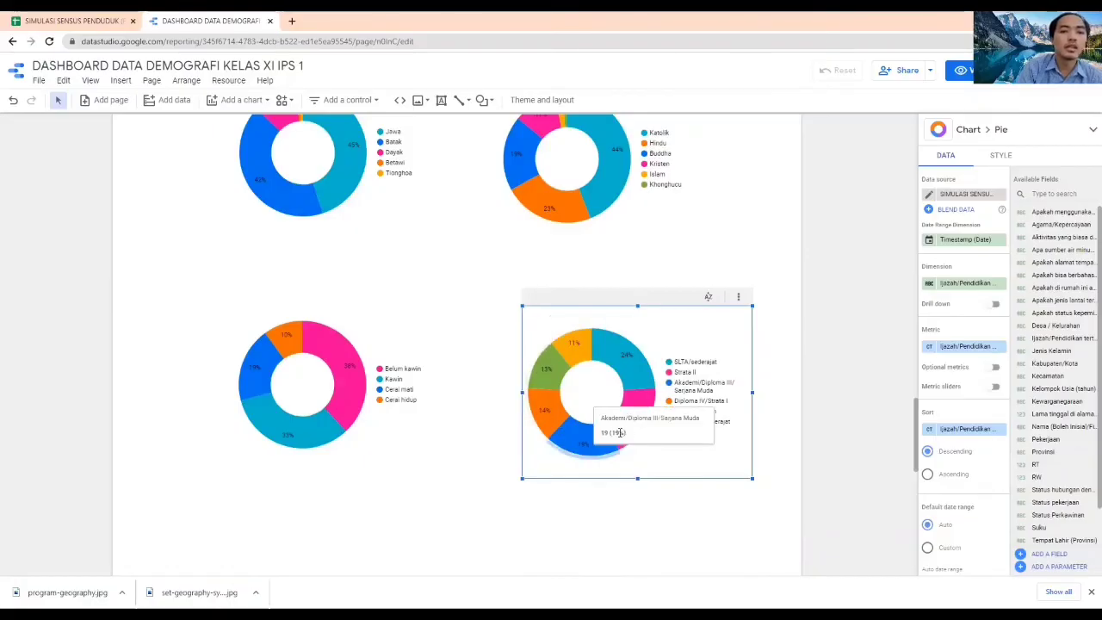
left_click(853, 373)
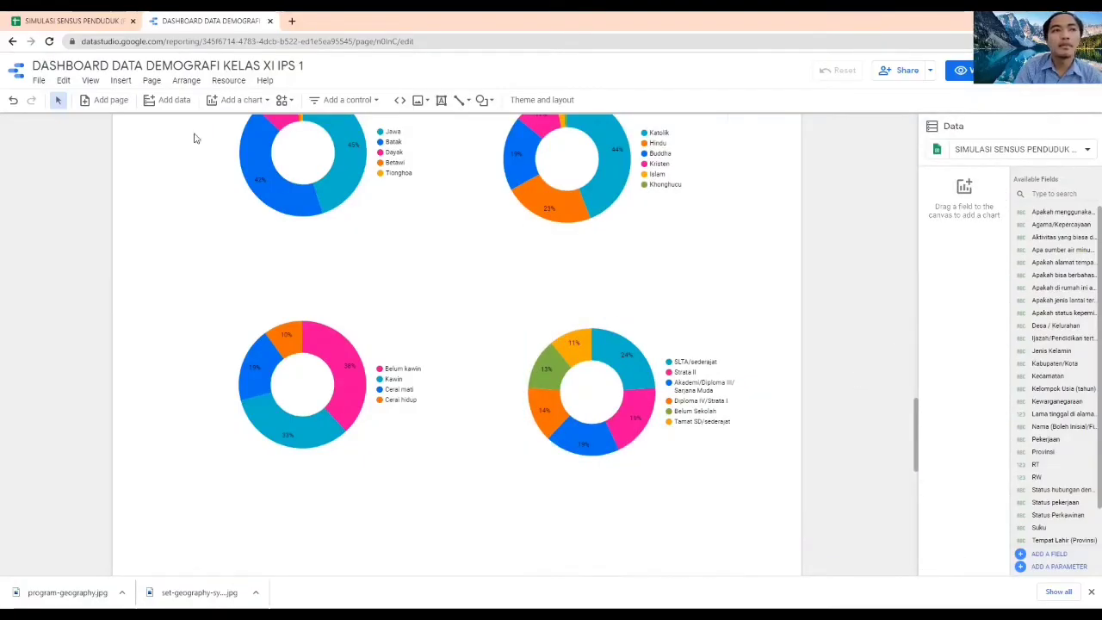
Check the census columns that follow education in the response spreadsheet and return to the dashboard report
left_click(92, 17)
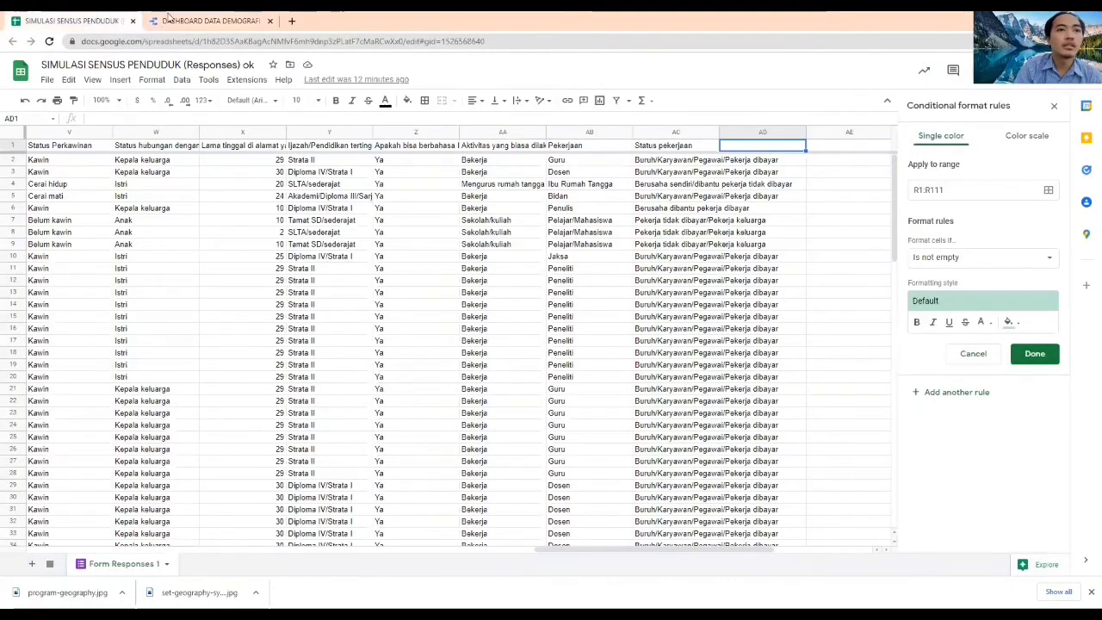
left_click(204, 20)
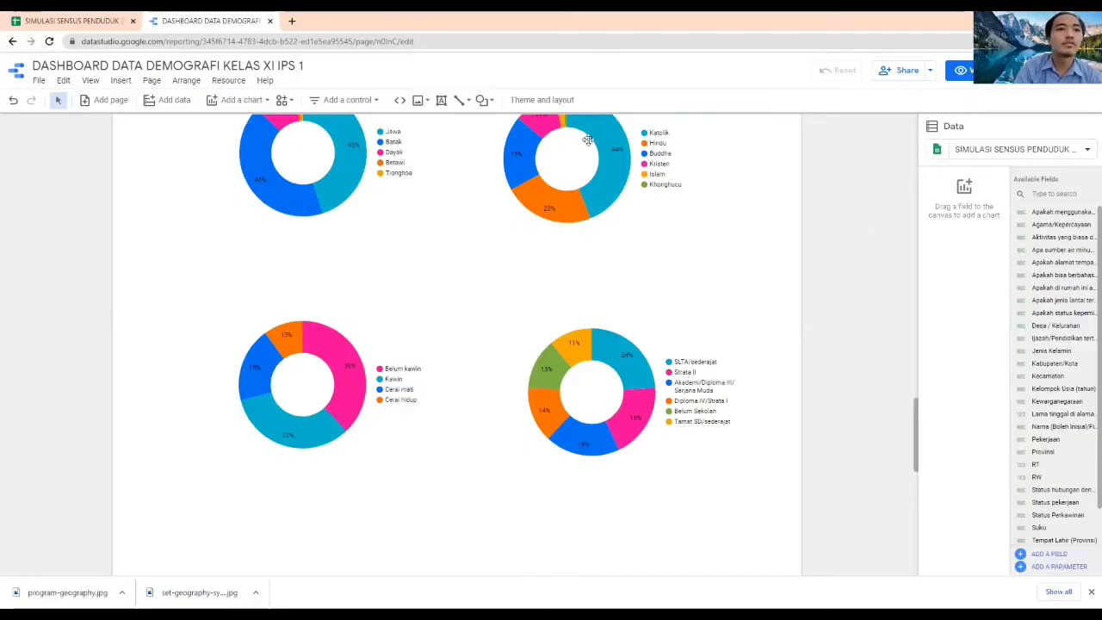
Add a donut chart below the Status Perkawinan chart
left_click(245, 101)
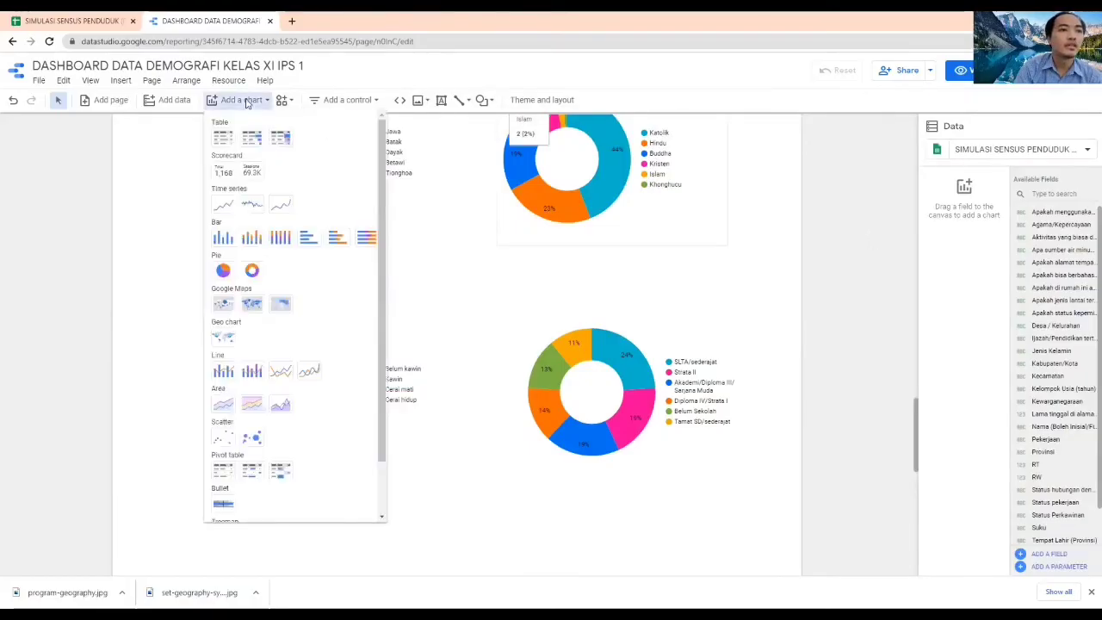
left_click(251, 270)
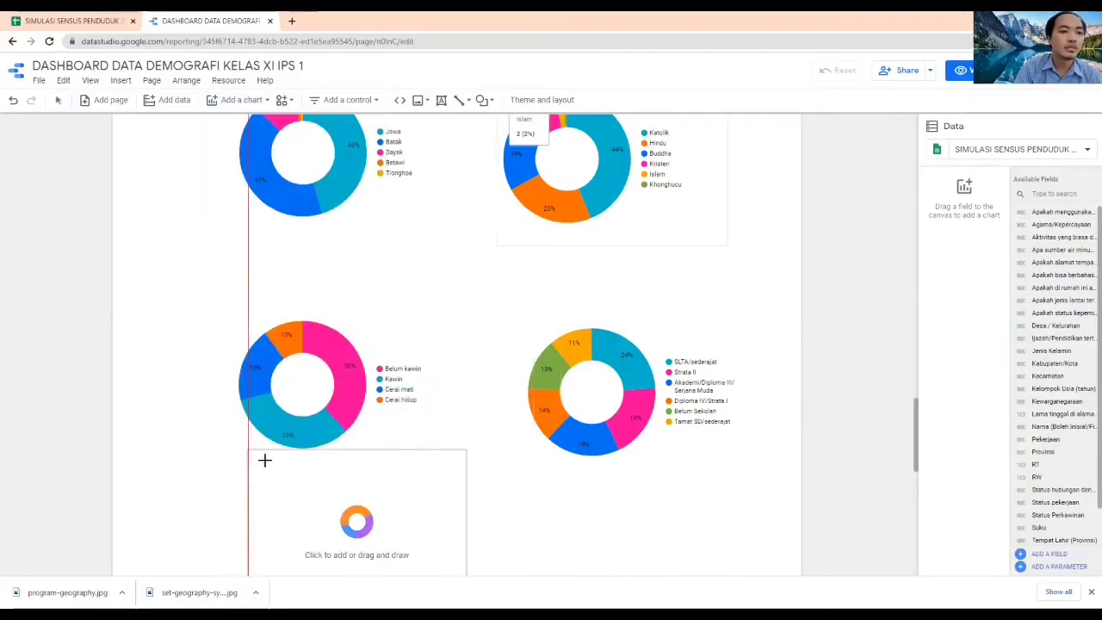
scroll(267, 345, "down", 3)
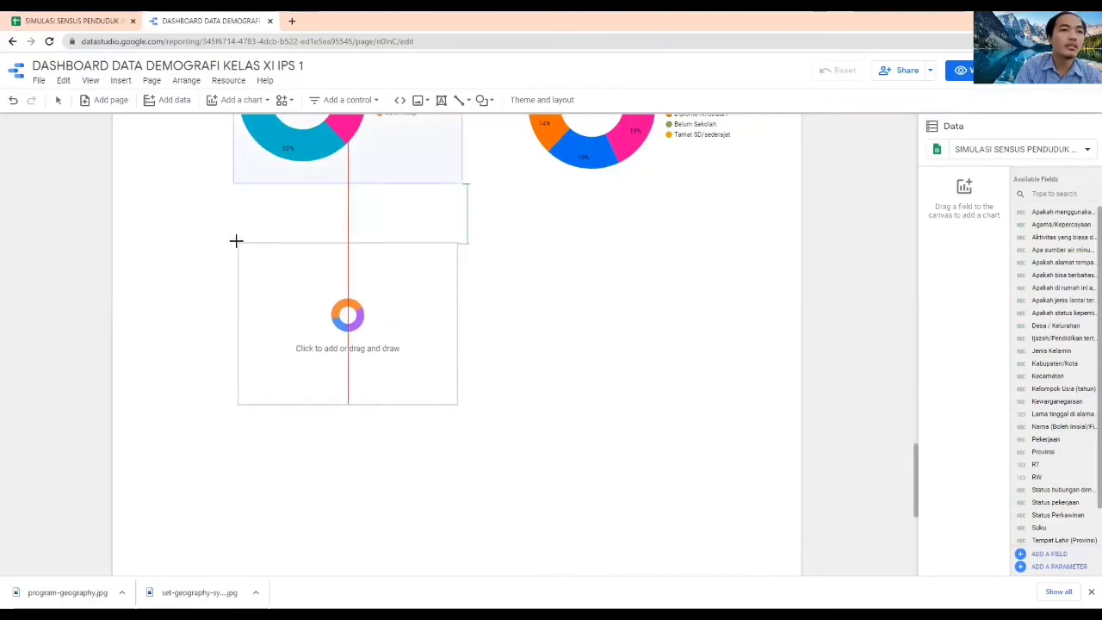
left_click(234, 241)
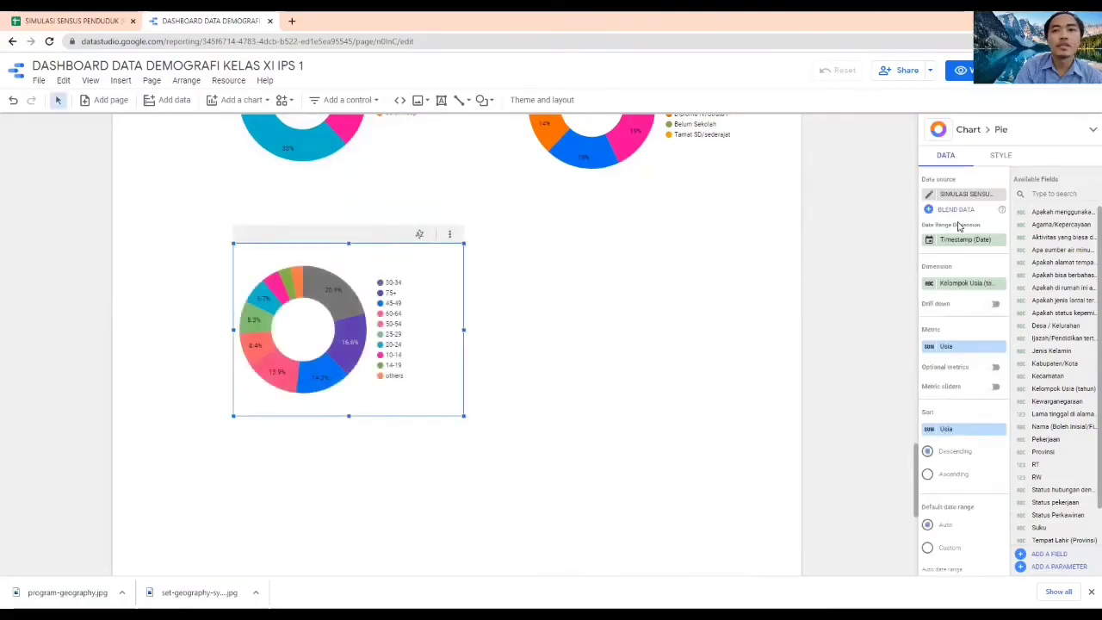
Set the dimension of the donut chart below the Status Perkawinan chart to Aktivitas yang biasa dilakukan
left_click(940, 284)
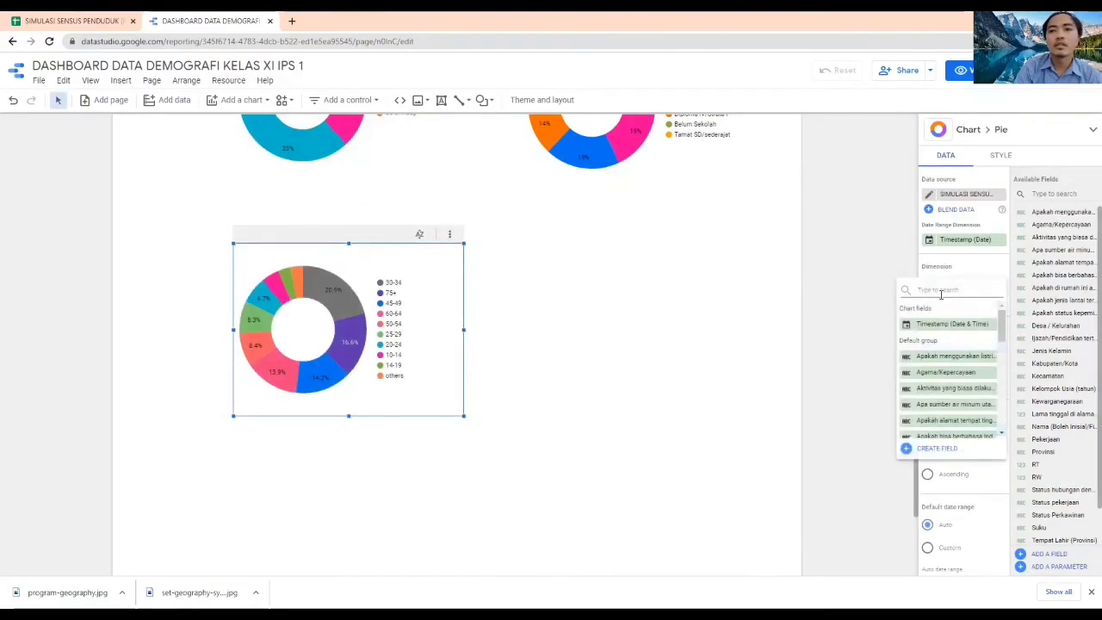
type("akt")
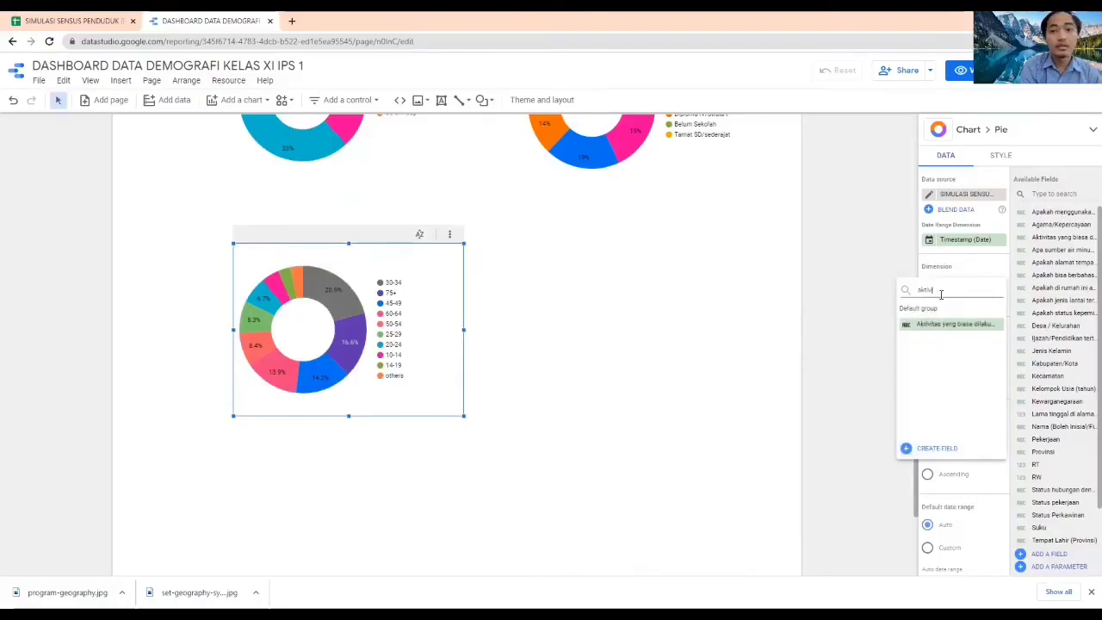
type("iv")
left_click(953, 324)
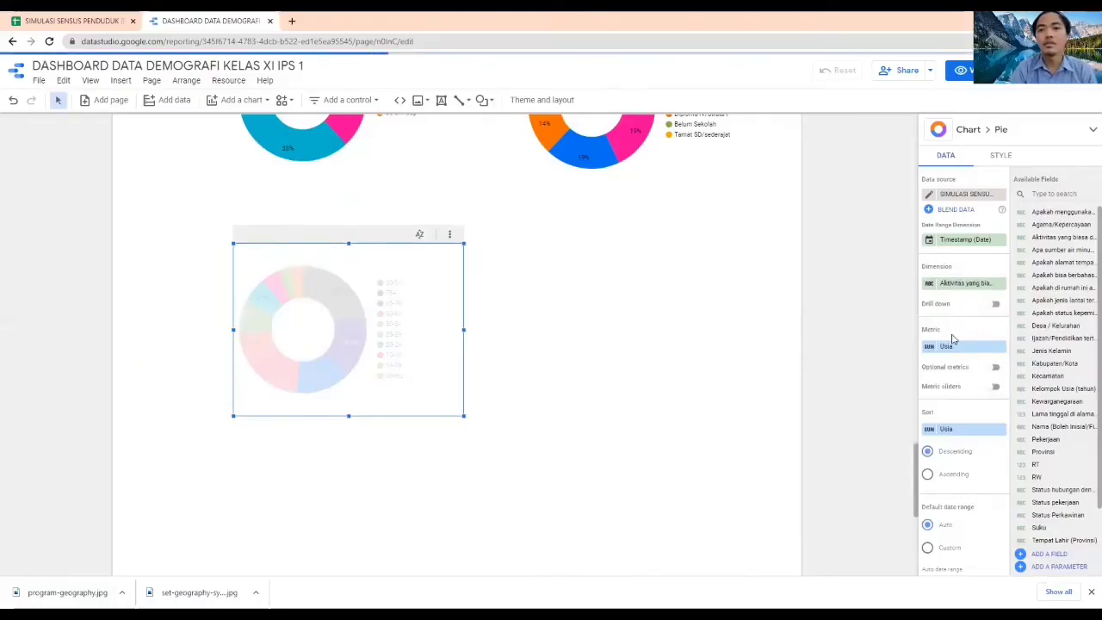
Replace the activity donut chart's metric with Aktivitas yang biasa dilakukan aggregated by Count
left_click(946, 348)
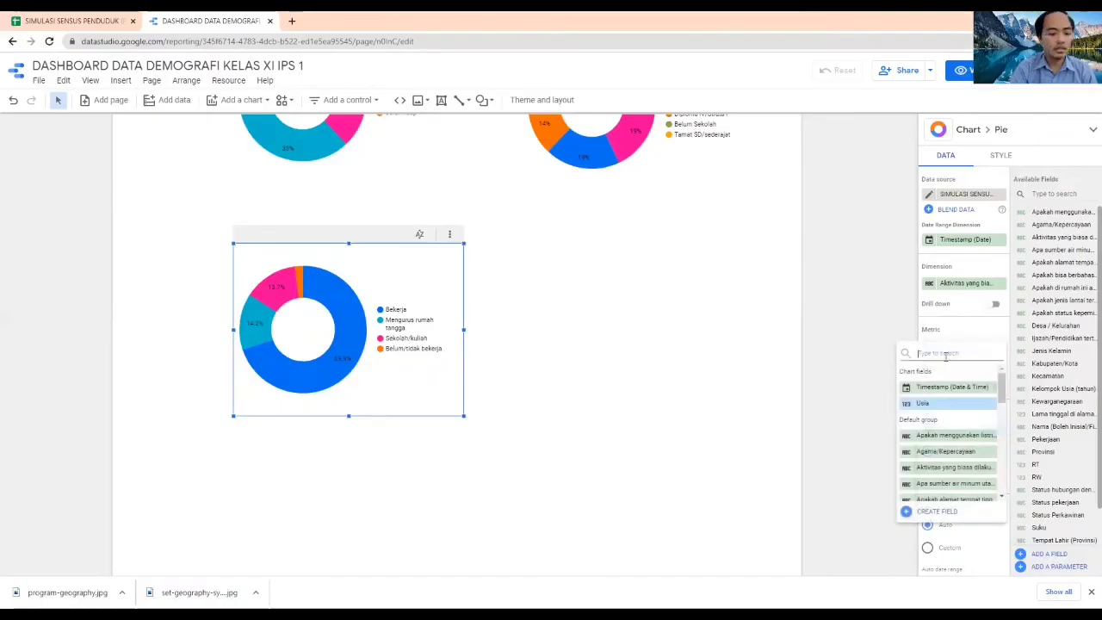
type("aktivitas")
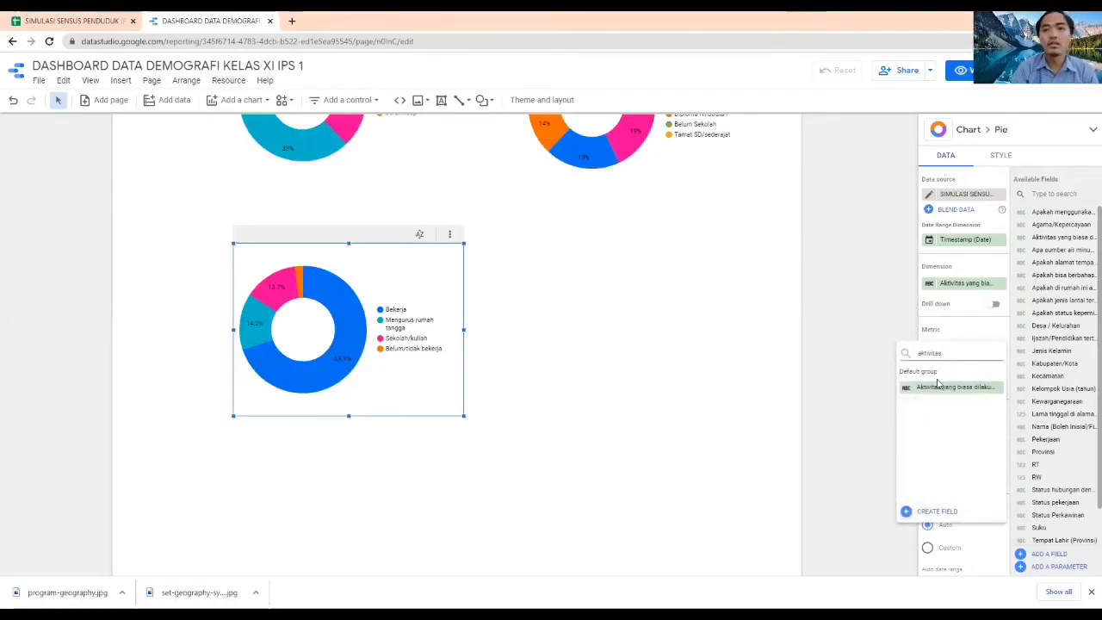
left_click(940, 386)
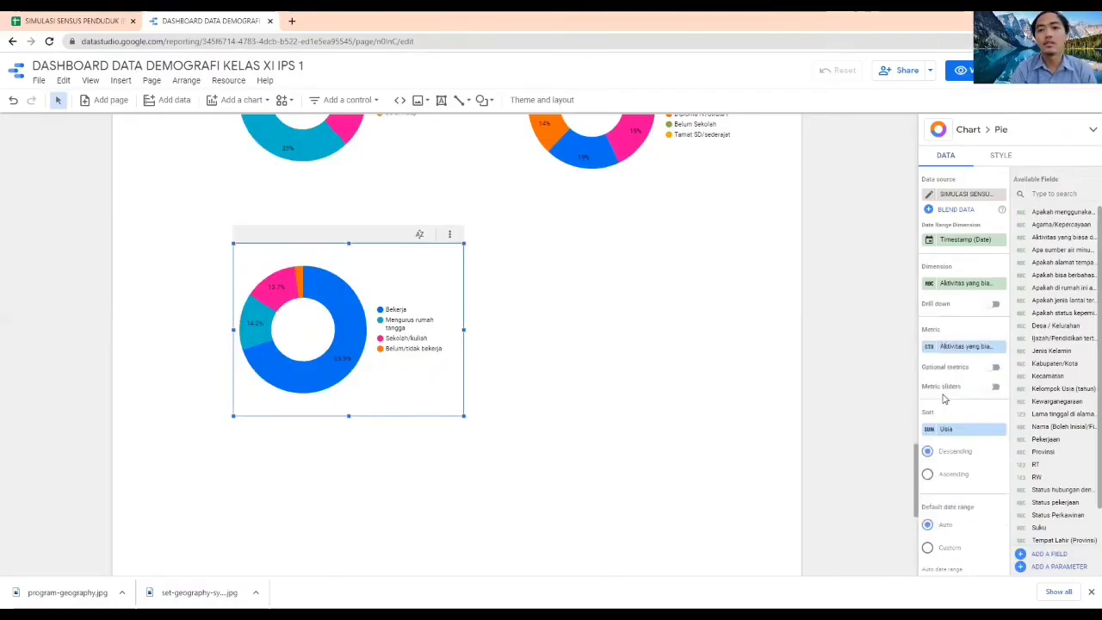
left_click(929, 350)
left_click(792, 412)
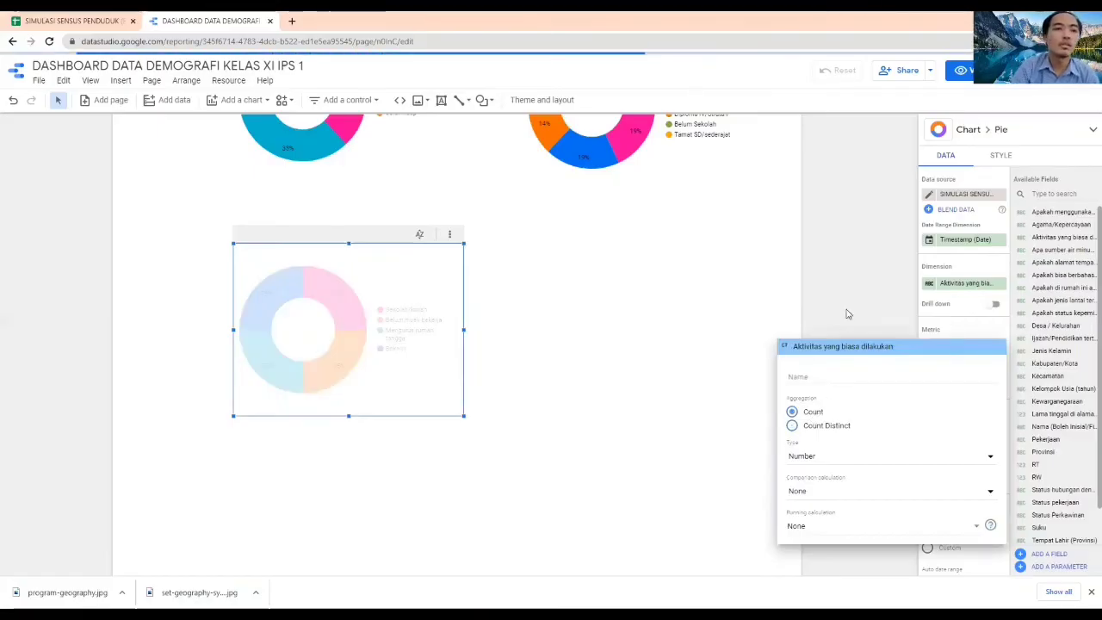
left_click(575, 314)
mouse_move(267, 370)
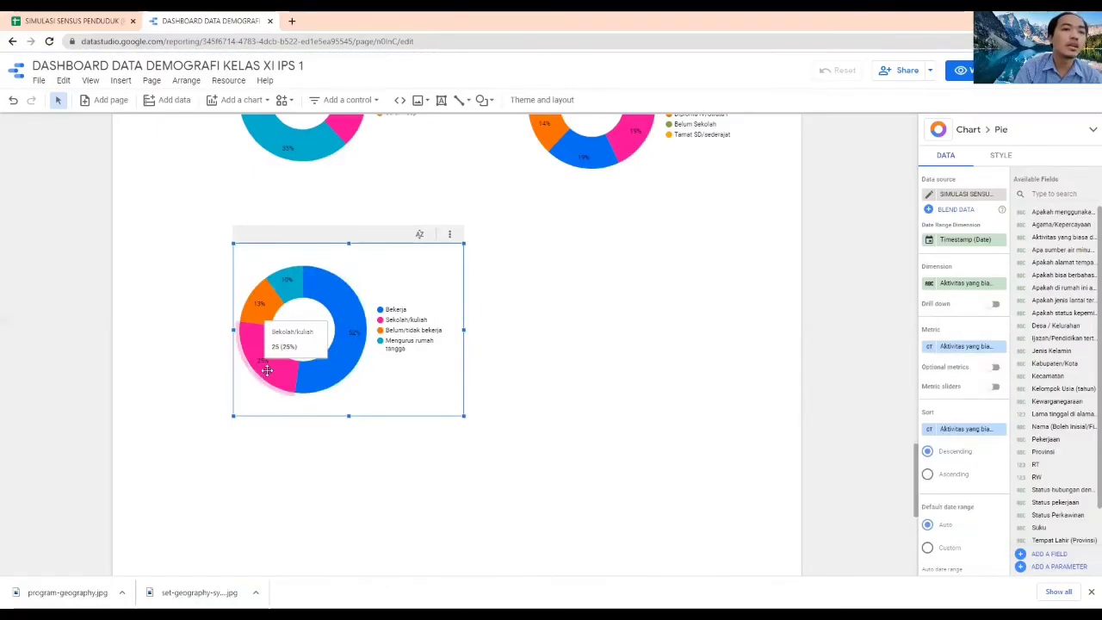
left_click(869, 347)
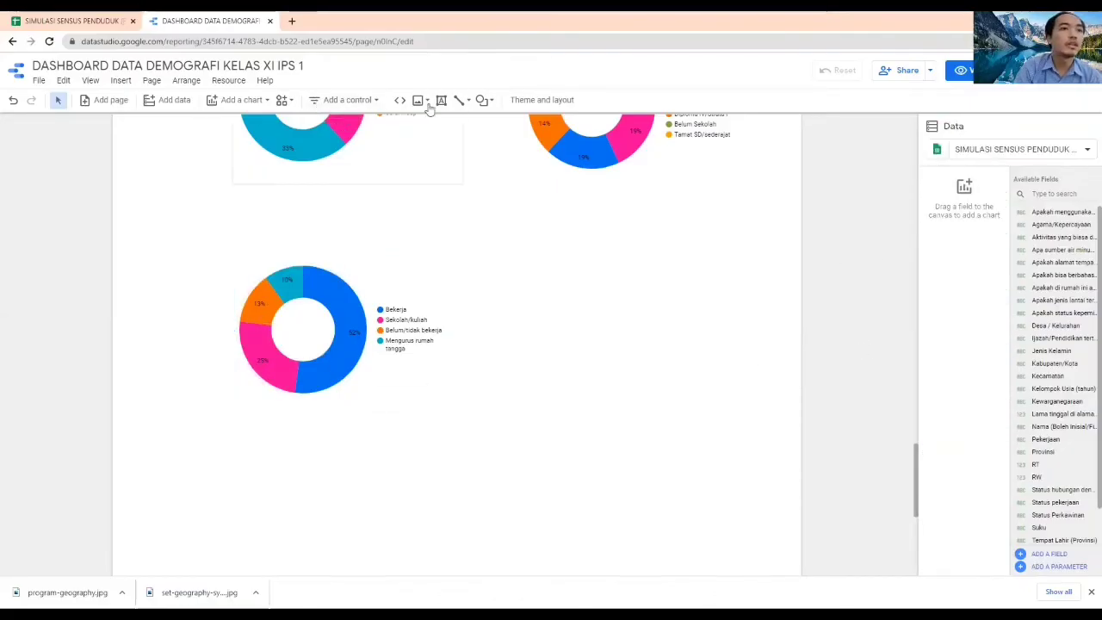
Check the next census column in the response spreadsheet and add a column chart beside the activity donut chart
left_click(99, 17)
left_click(207, 20)
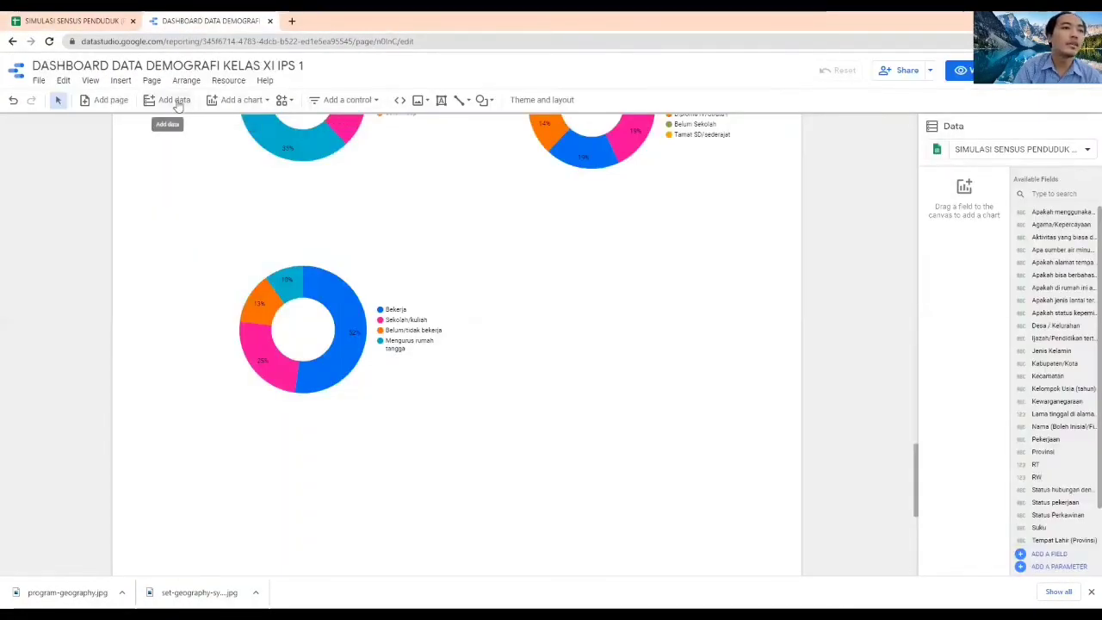
left_click(242, 101)
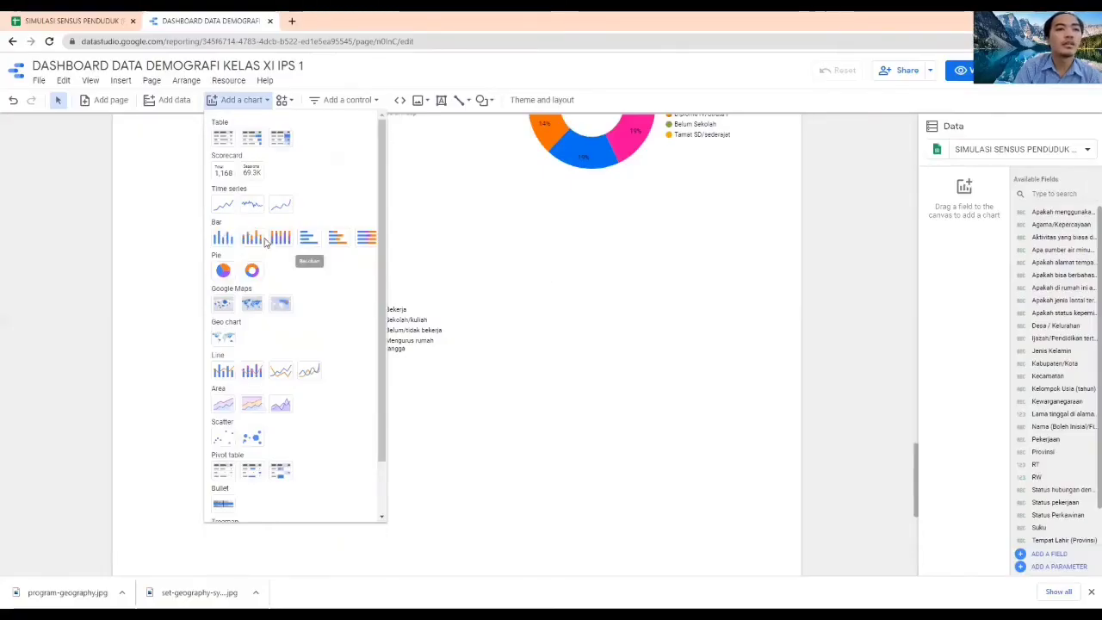
left_click(223, 238)
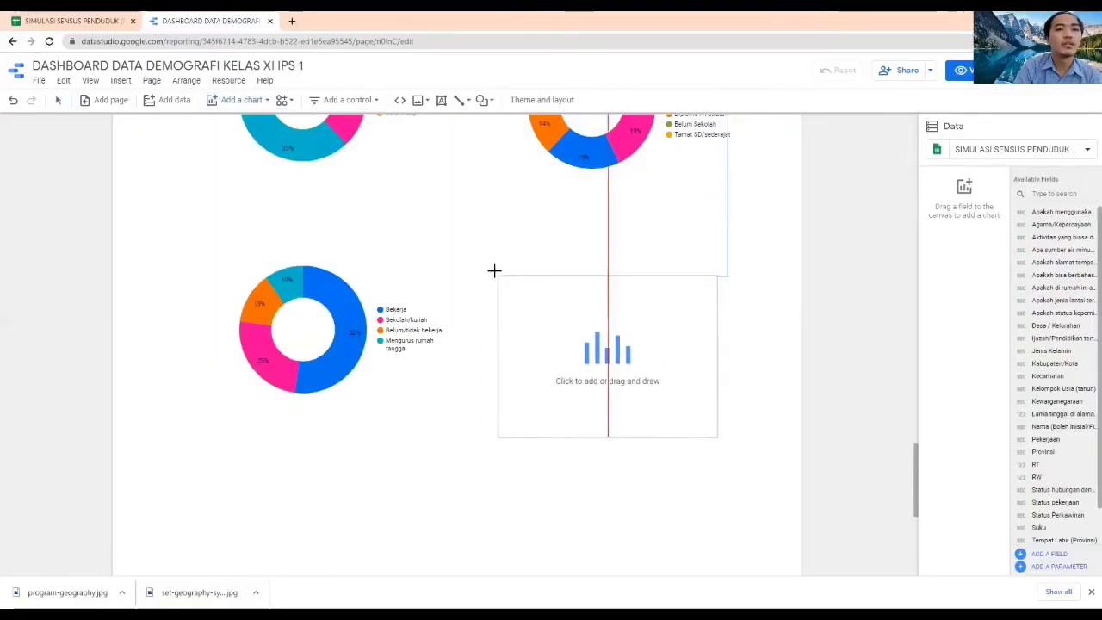
left_click(501, 245)
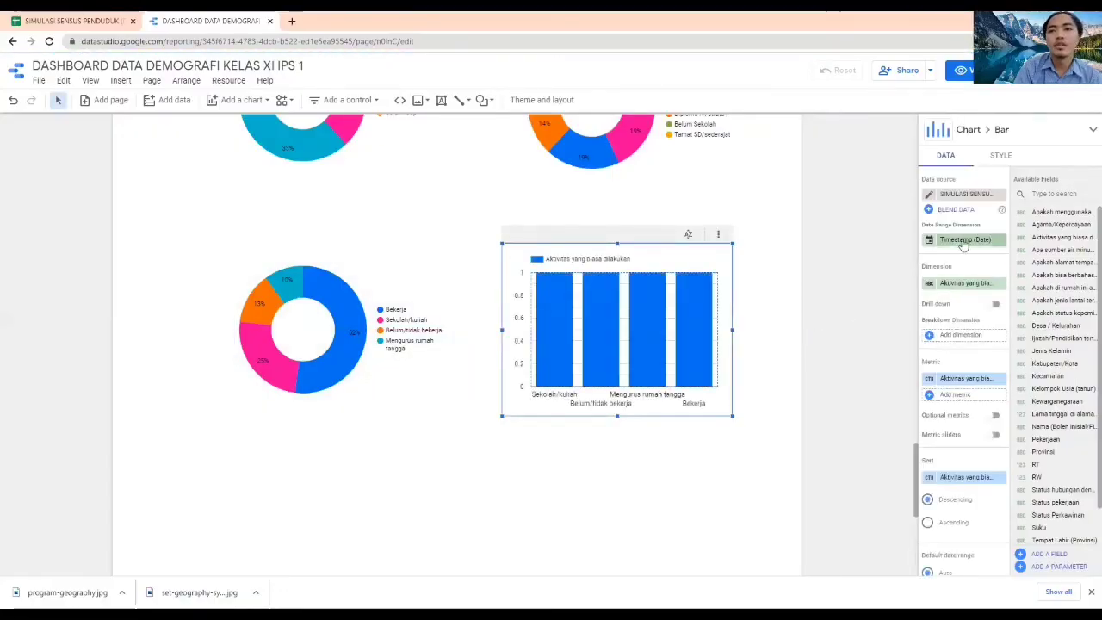
Set the dimension of the column chart beside the activity donut chart to Pekerjaan
left_click(996, 284)
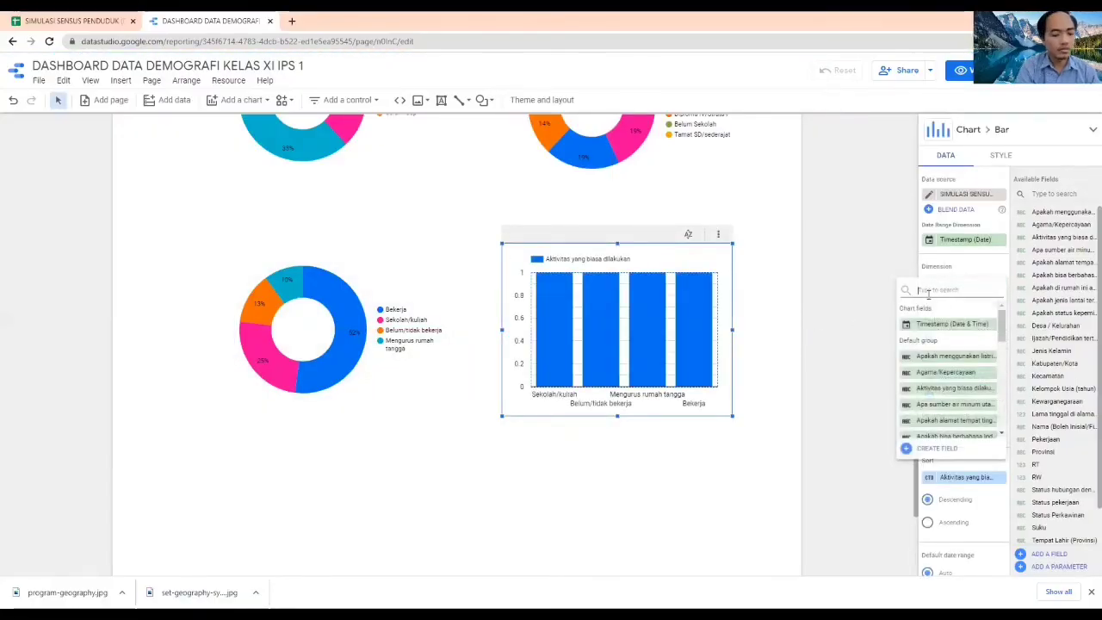
type("peker")
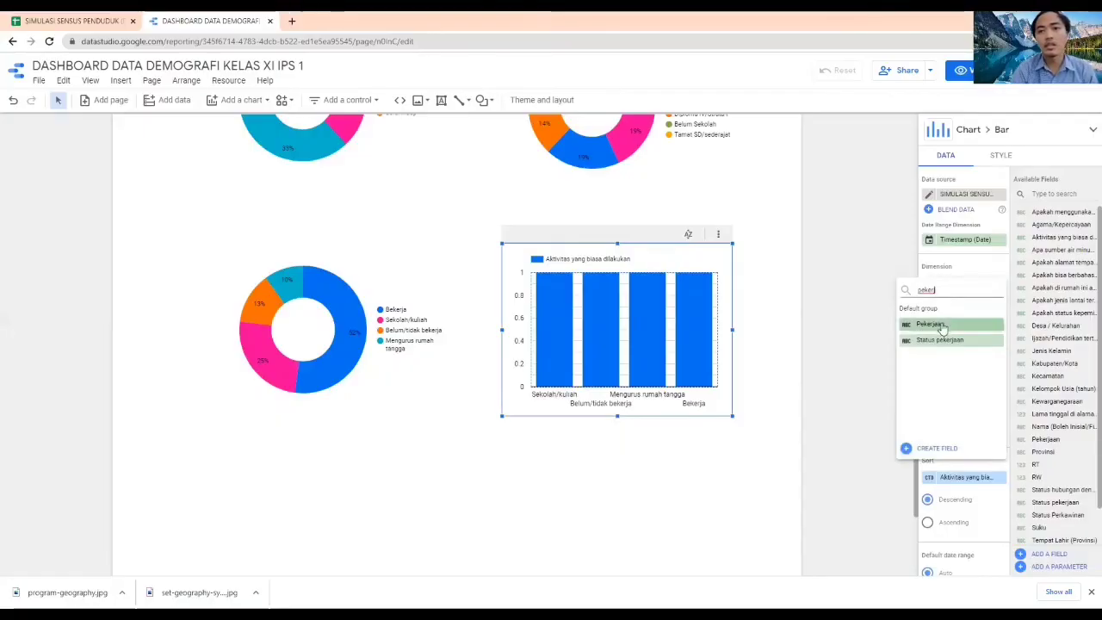
left_click(942, 327)
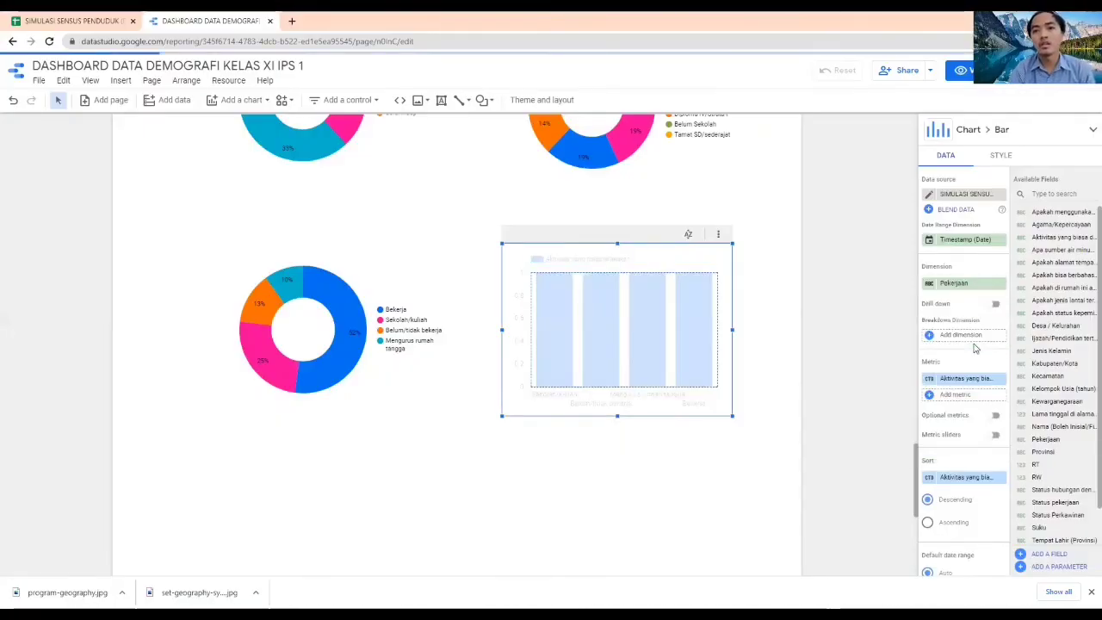
Replace the column chart's metric with Pekerjaan aggregated by Count
left_click(930, 381)
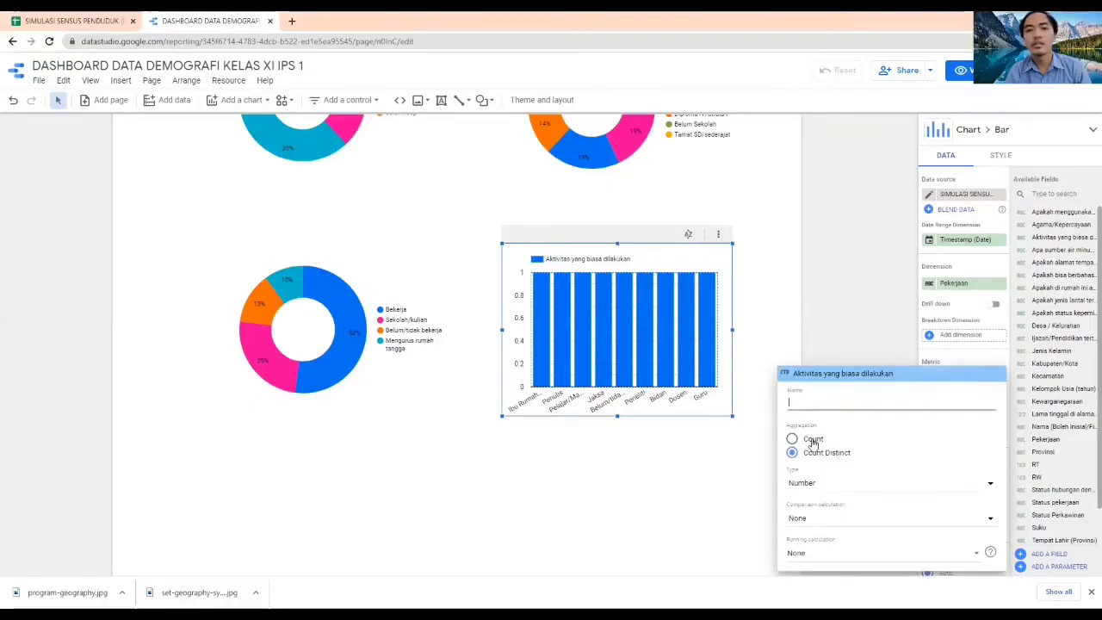
left_click(843, 332)
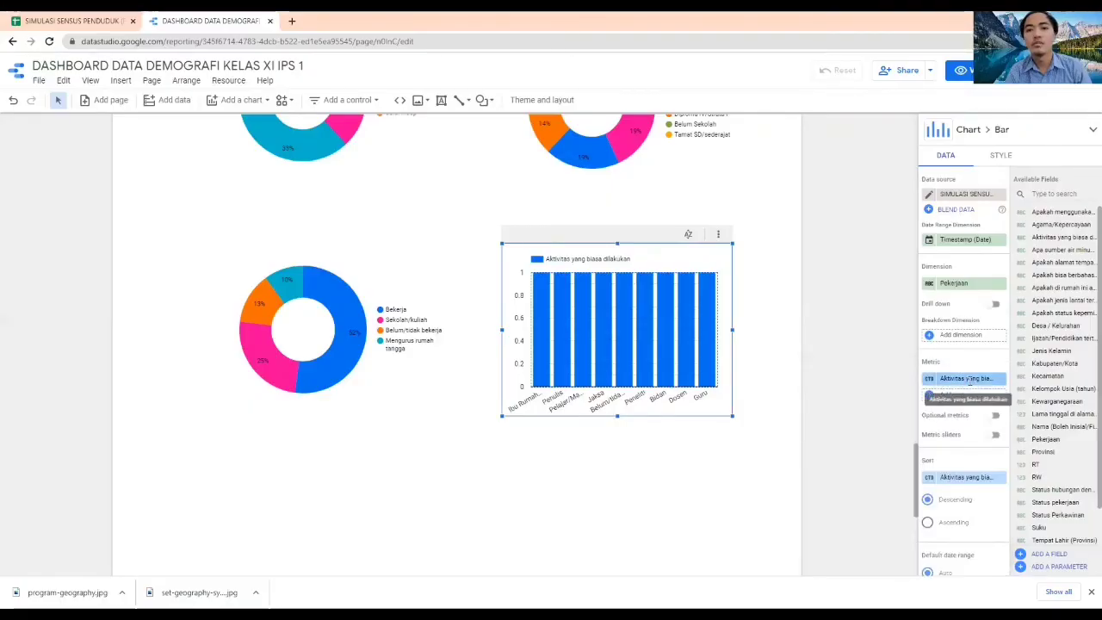
left_click(948, 376)
type("peker")
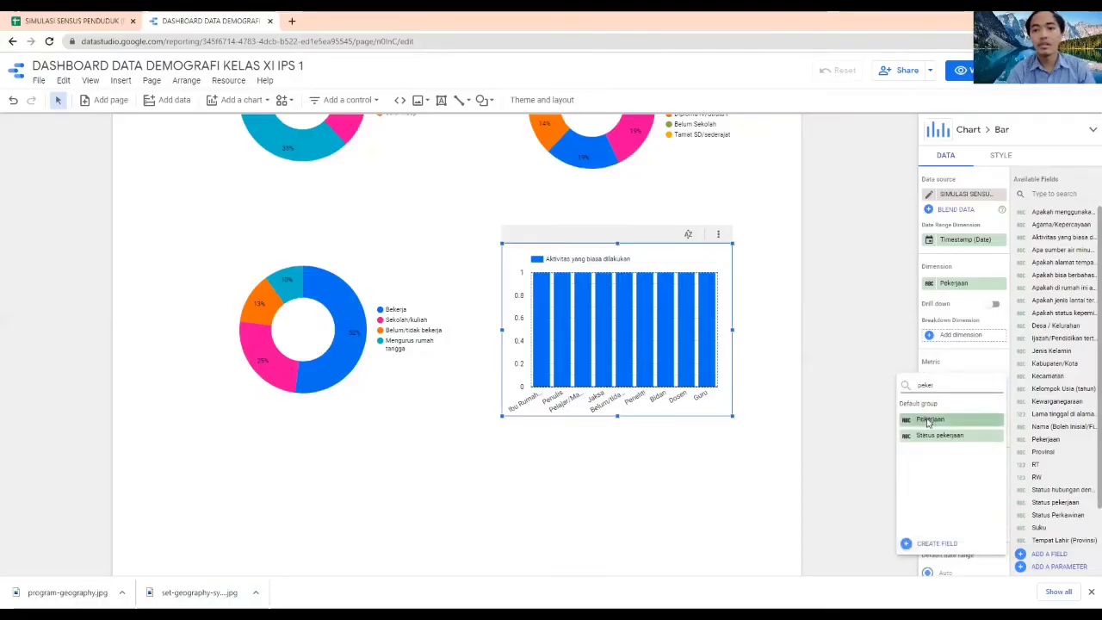
left_click(929, 418)
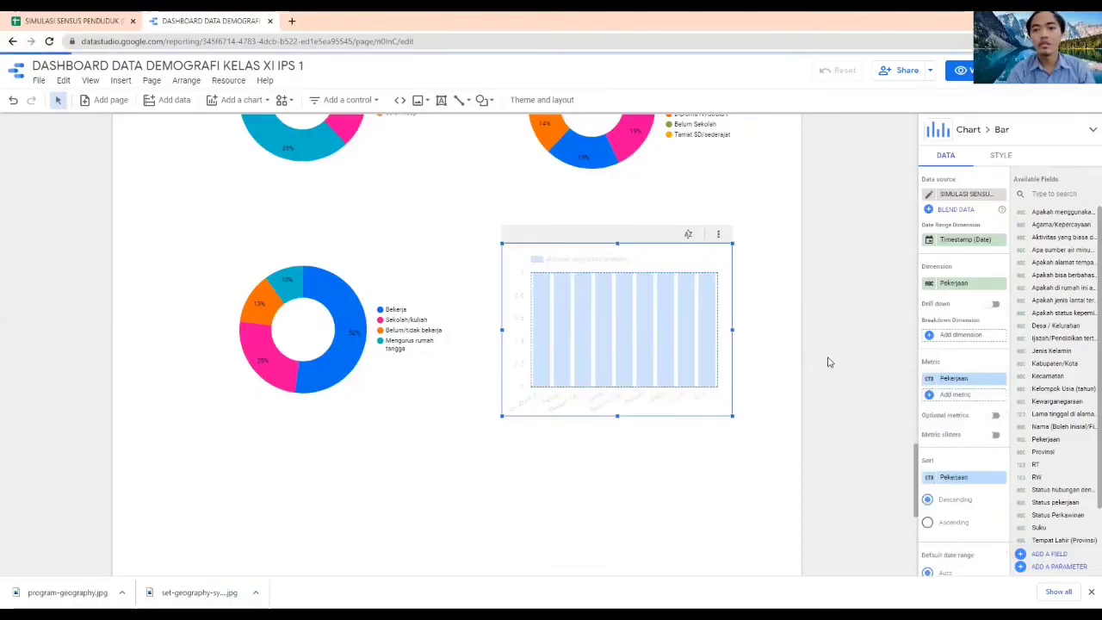
left_click(928, 382)
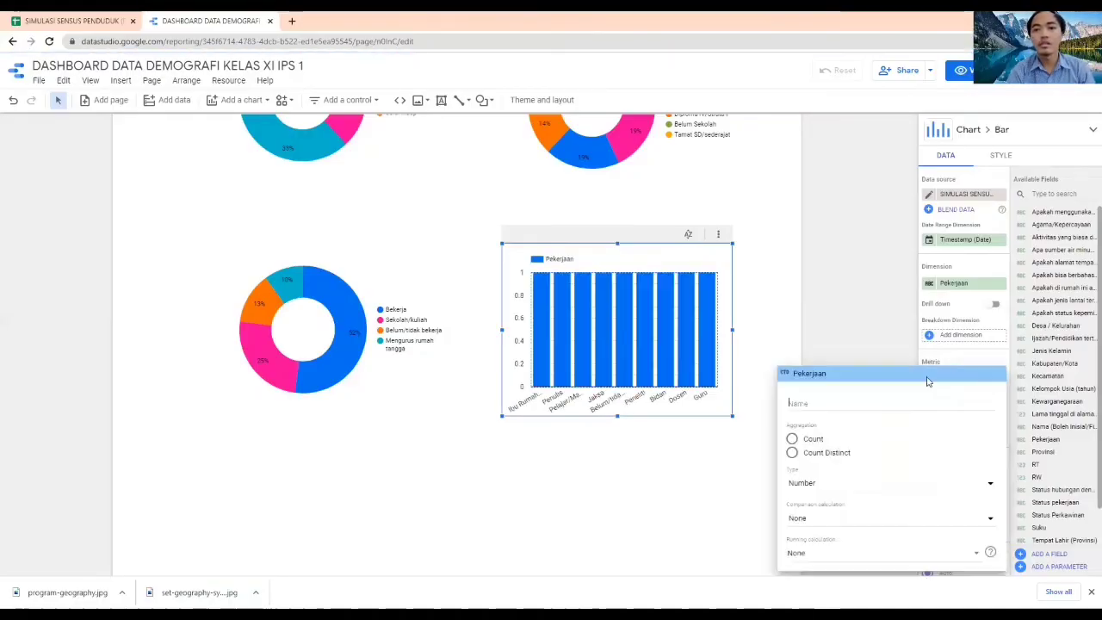
left_click(821, 442)
left_click(839, 312)
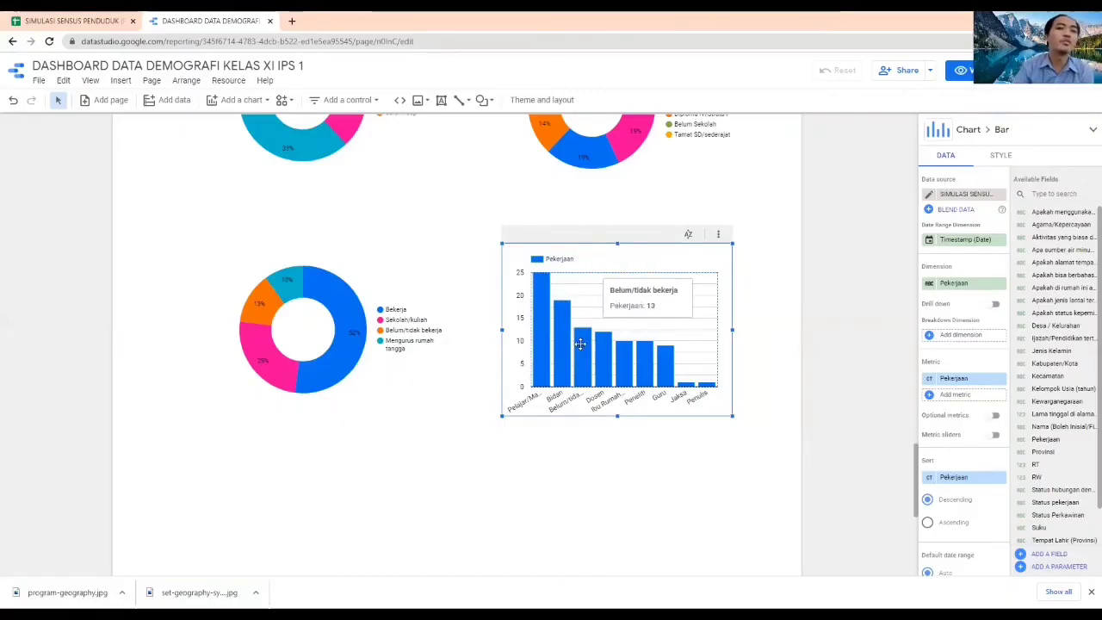
left_click(839, 369)
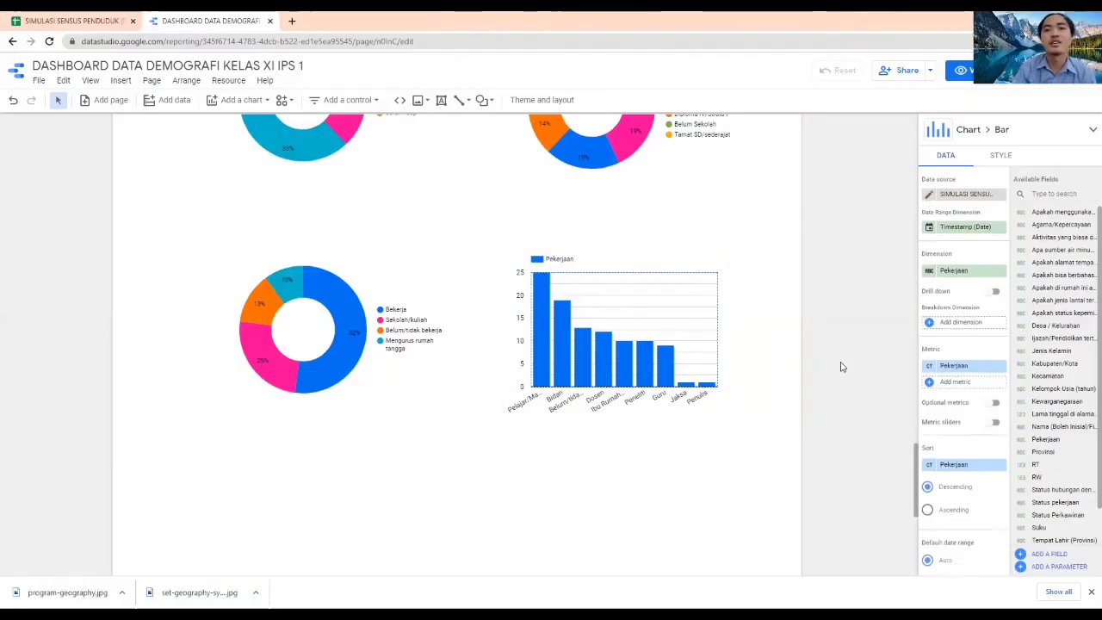
Check the column after Pekerjaan in the response spreadsheet and add a donut chart below the activity donut chart
scroll(837, 360, "down", 1)
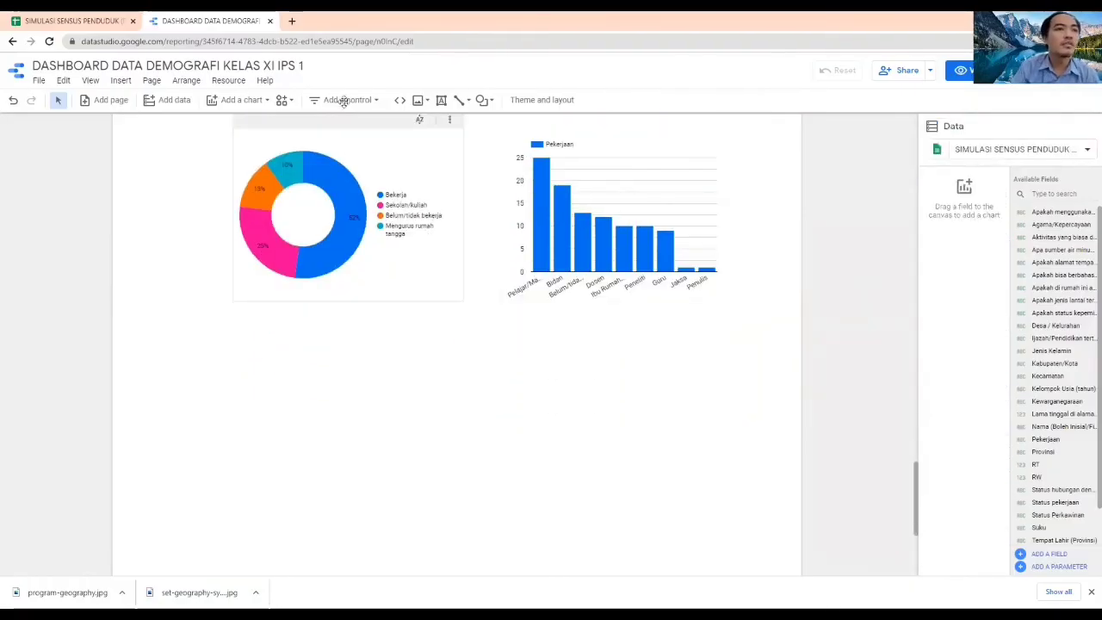
left_click(77, 20)
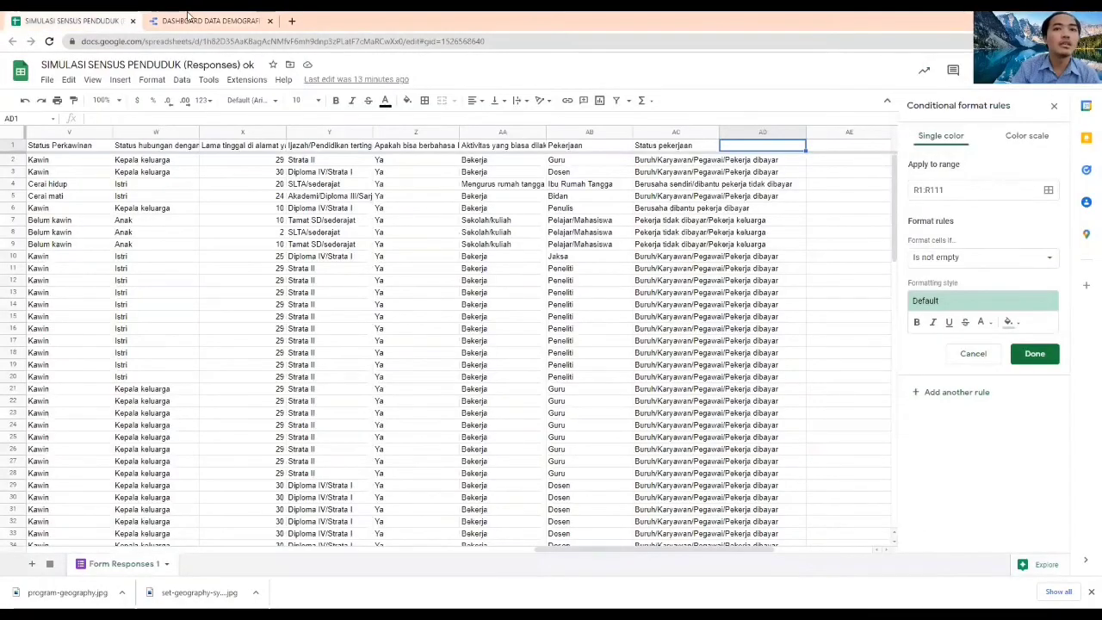
left_click(197, 20)
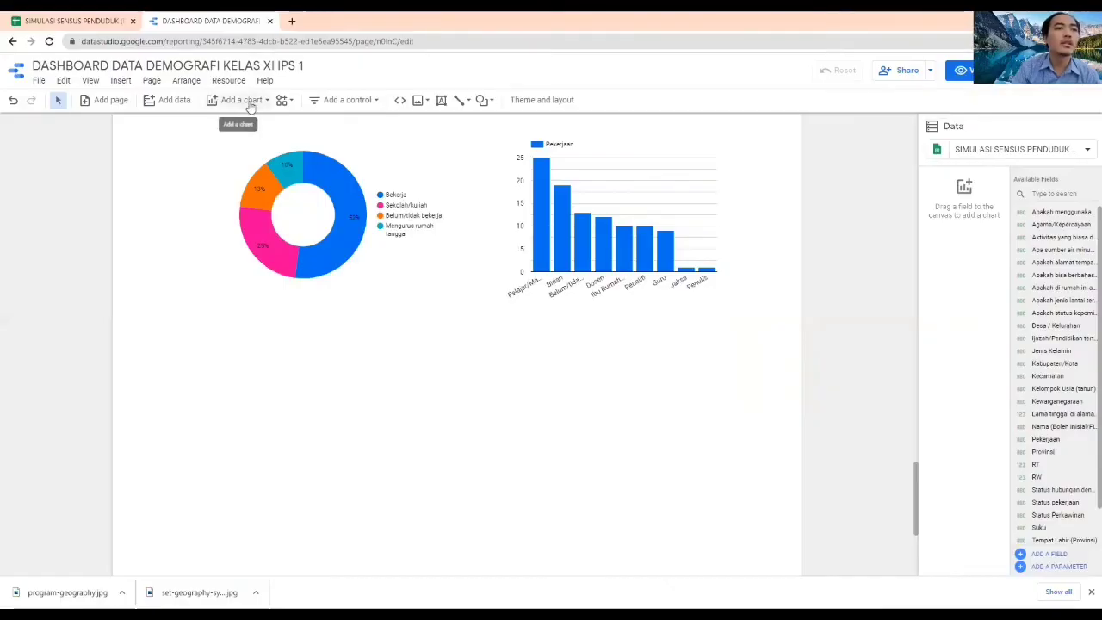
left_click(242, 100)
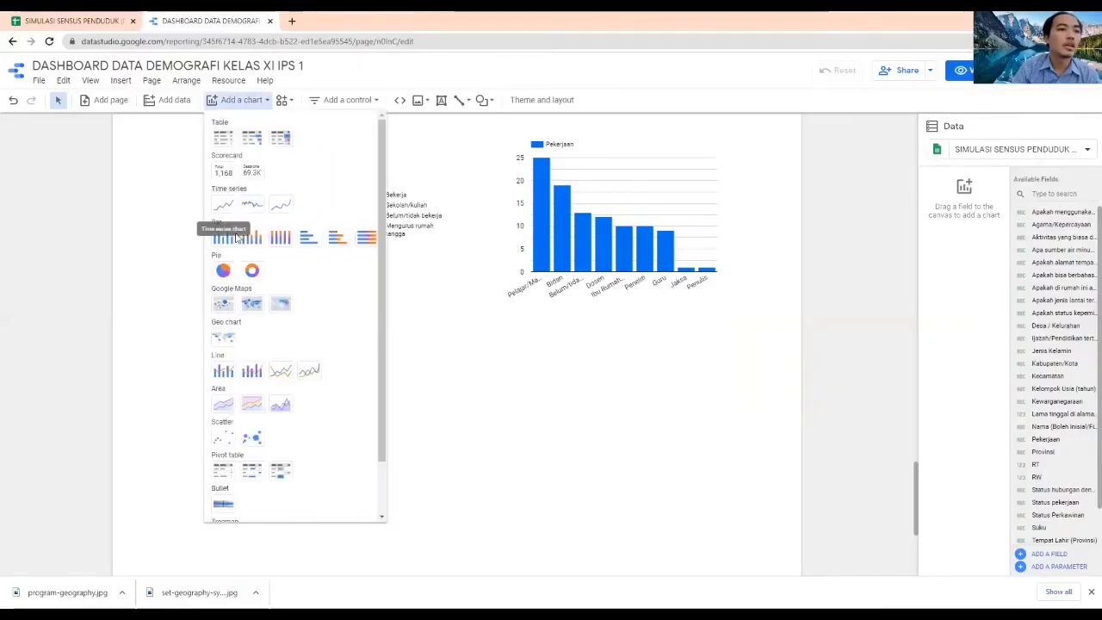
left_click(254, 273)
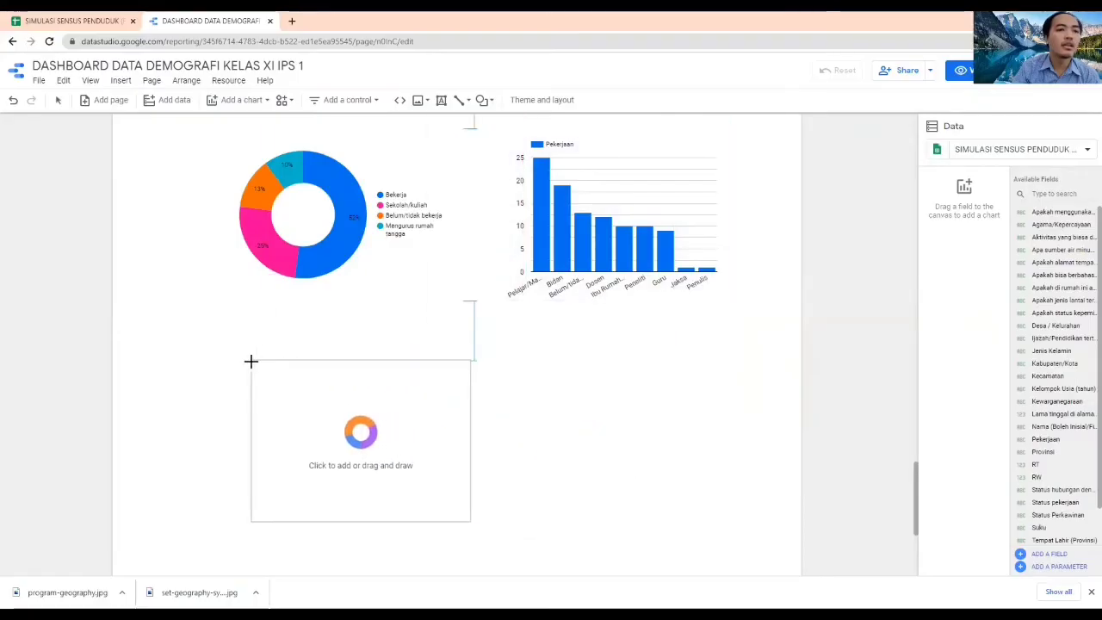
left_click(251, 362)
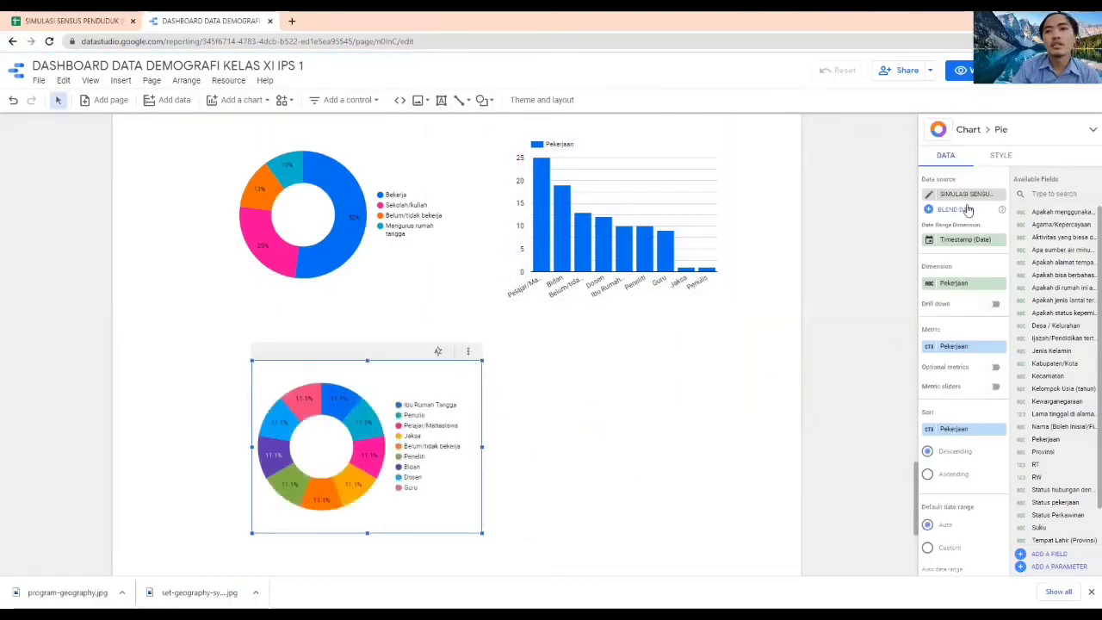
Set the dimension of the donut chart below the activity donut chart to Status pekerjaan
left_click(956, 284)
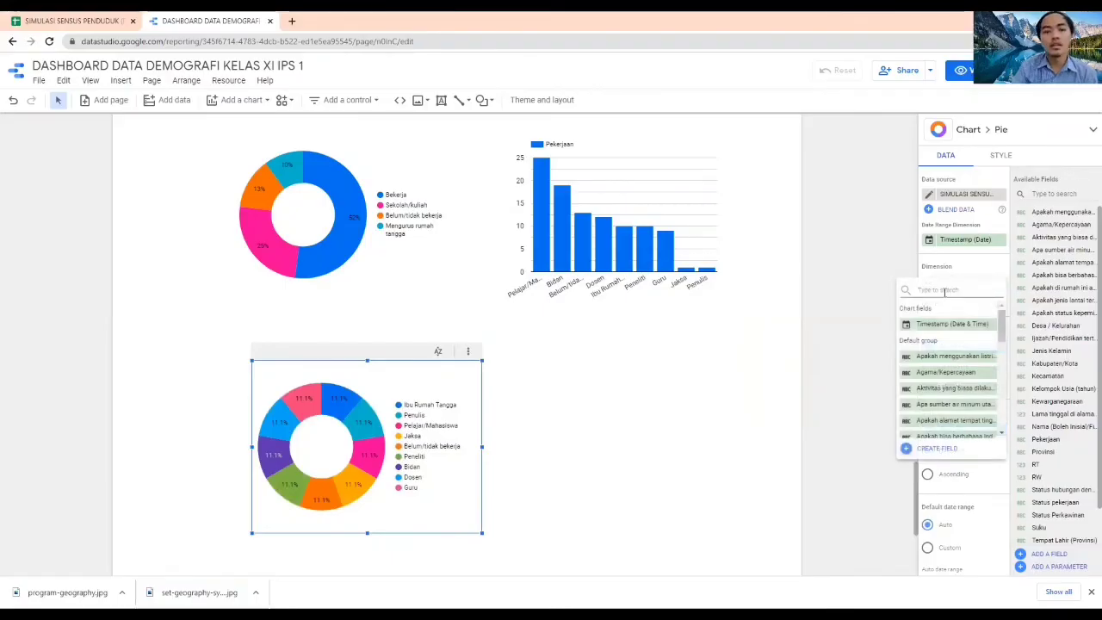
type("statu")
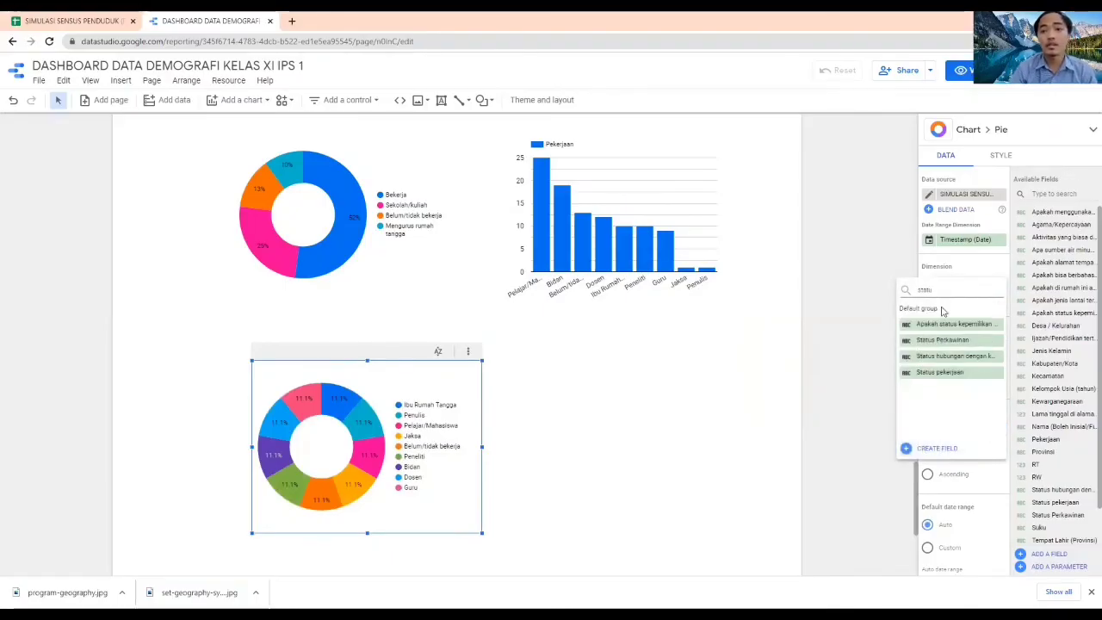
left_click(942, 372)
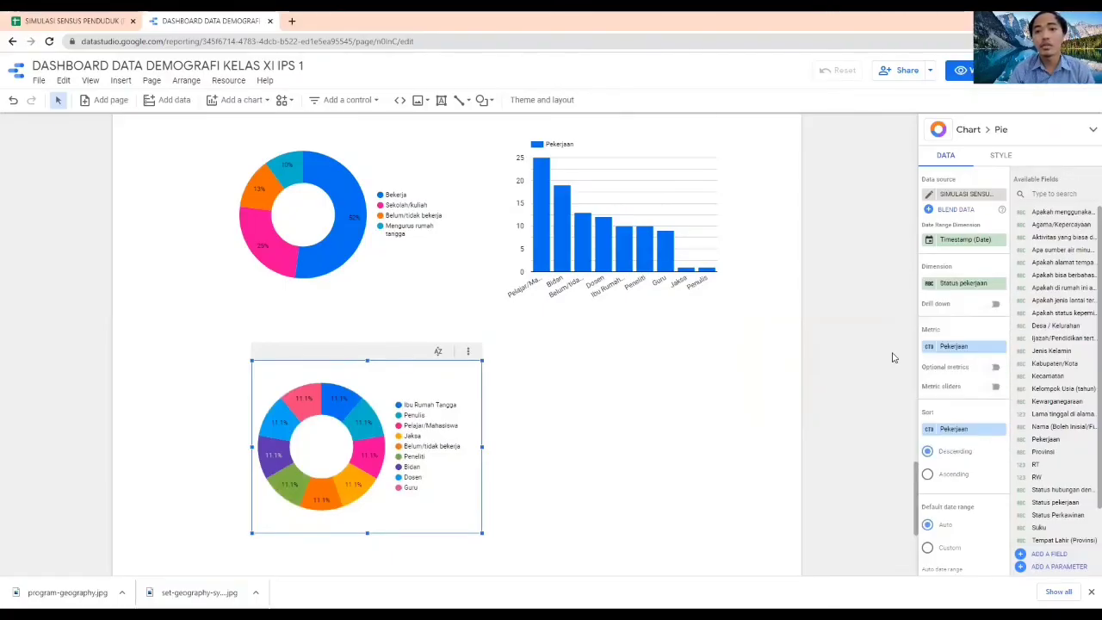
Replace the lower donut chart's metric with Status pekerjaan aggregated by Count
left_click(967, 346)
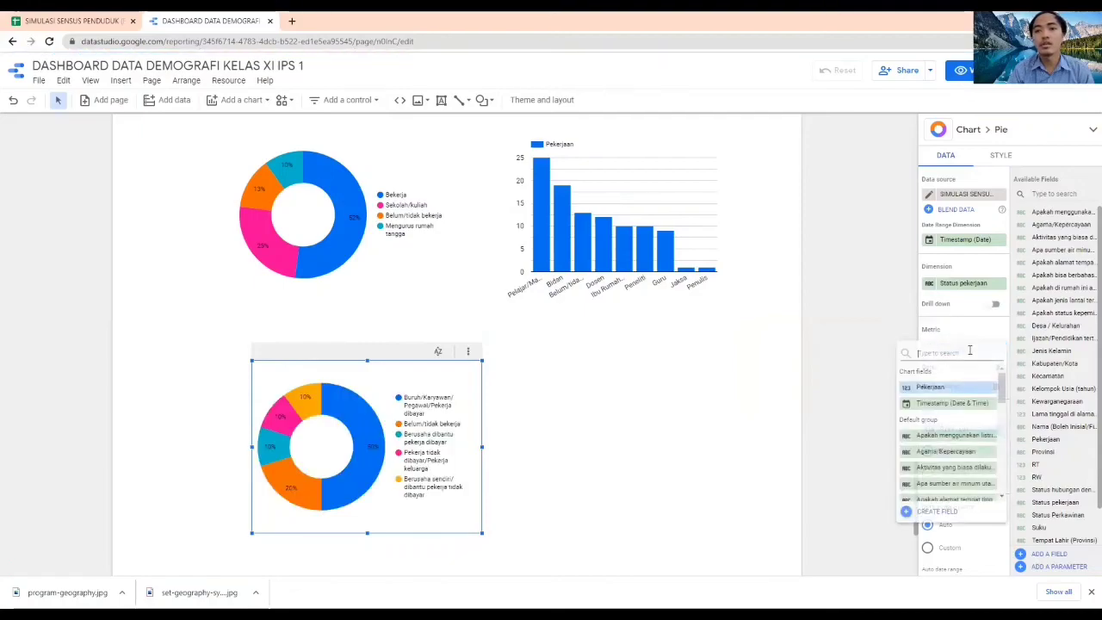
type("status")
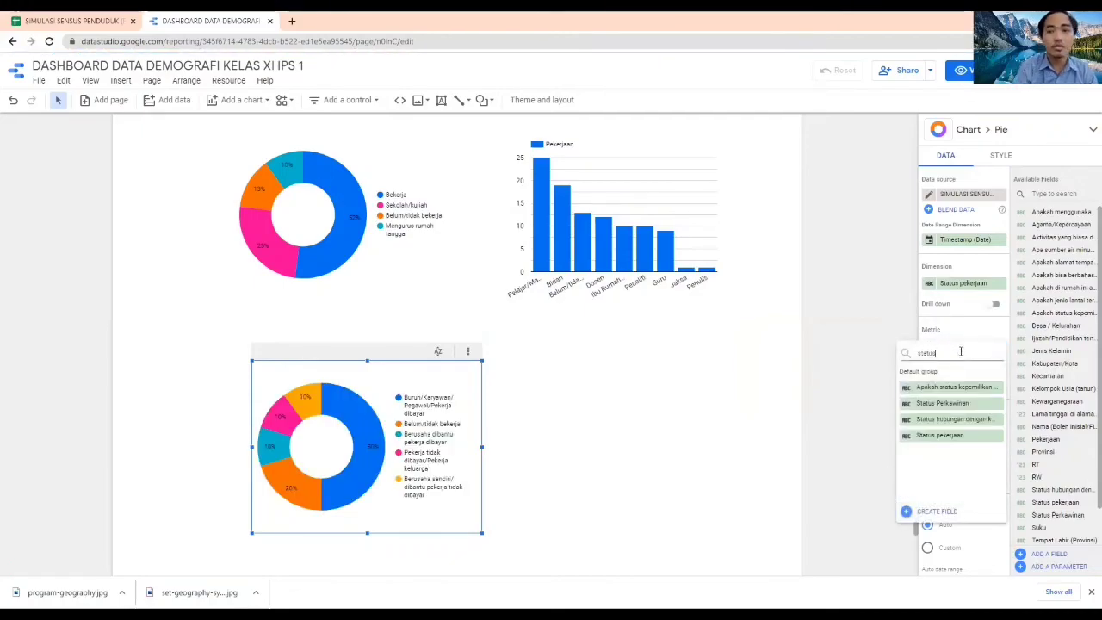
left_click(955, 435)
left_click(929, 347)
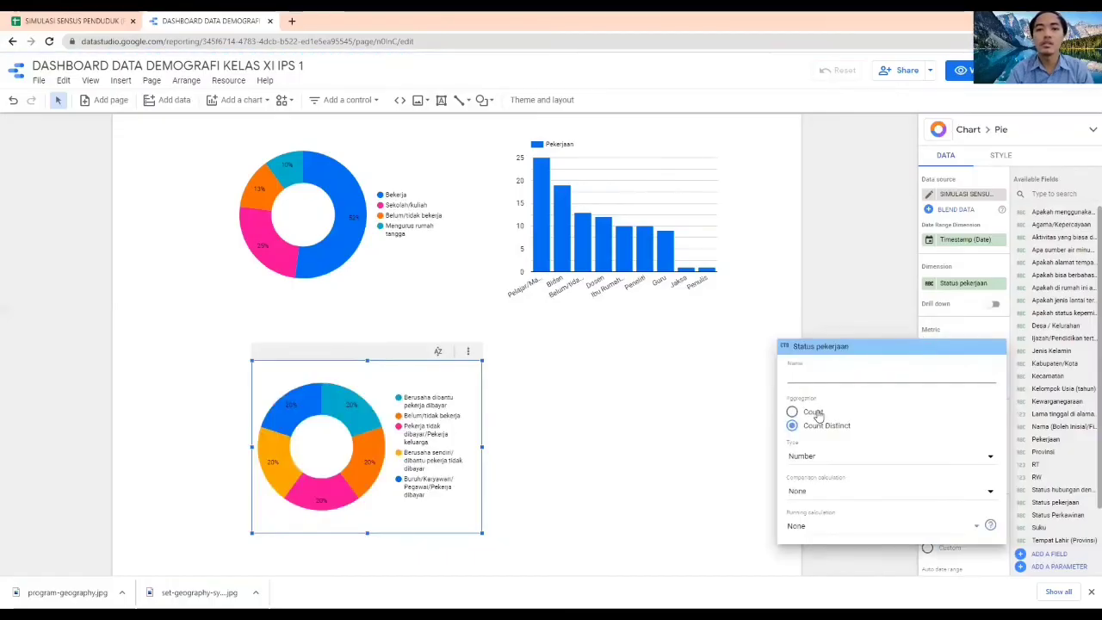
left_click(793, 412)
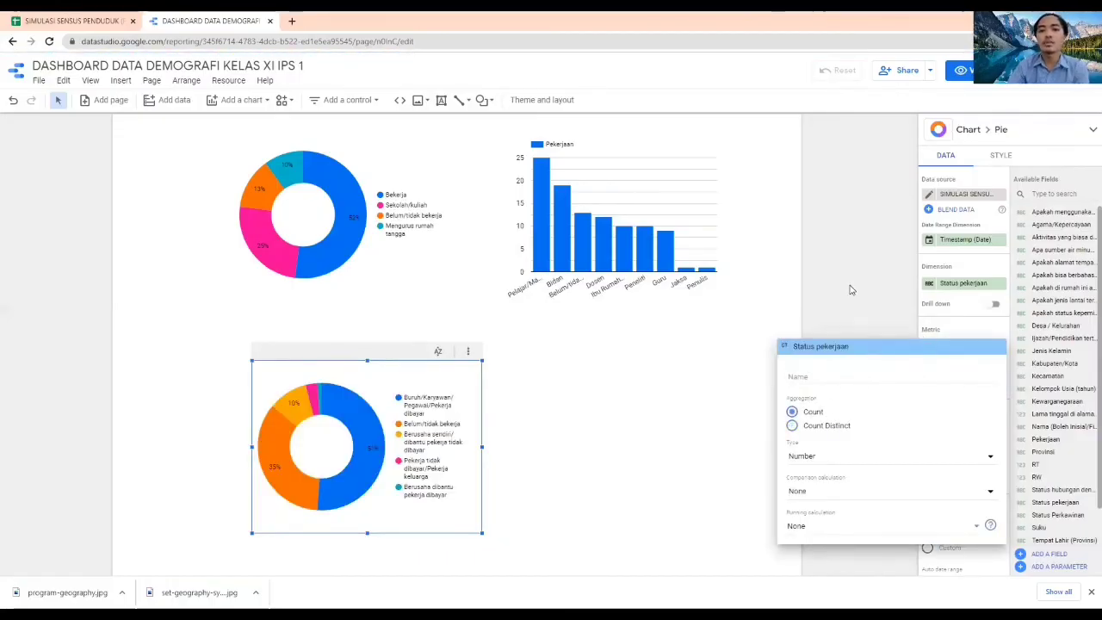
left_click(850, 290)
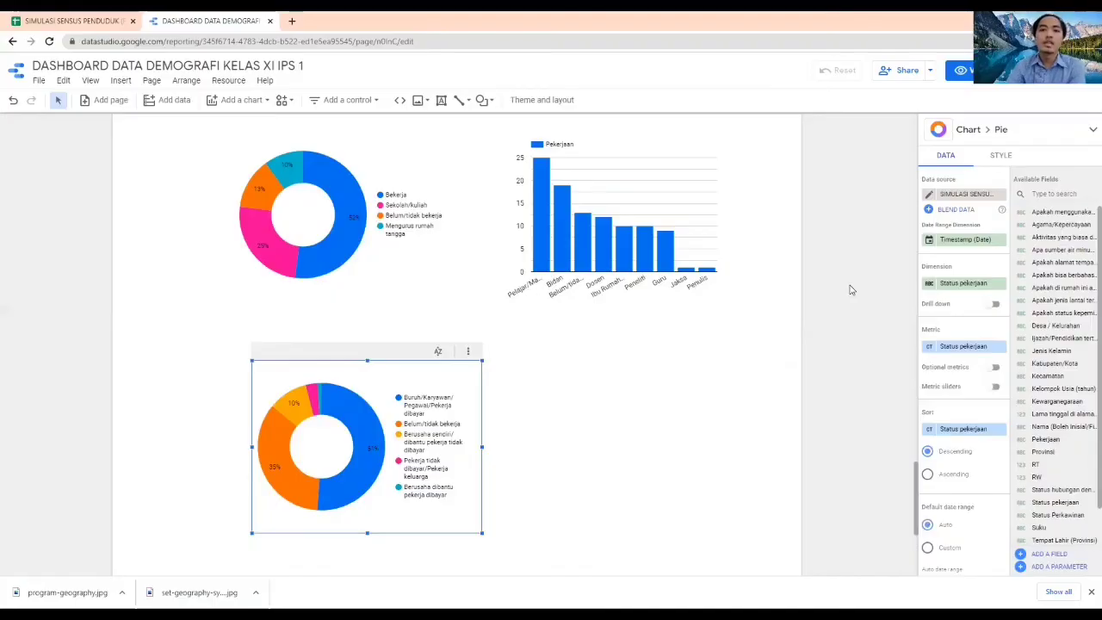
left_click(851, 283)
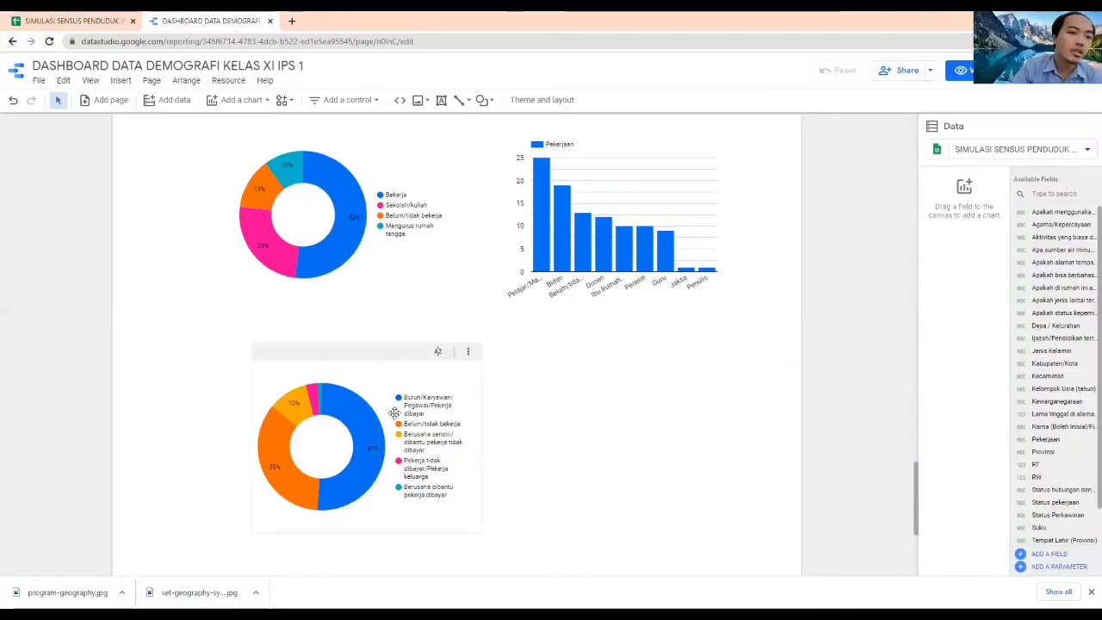
Test the Jenis Kelamin filter by limiting the dashboard to Perempuan and review how the scorecard, maps and charts respond
mouse_move(367, 418)
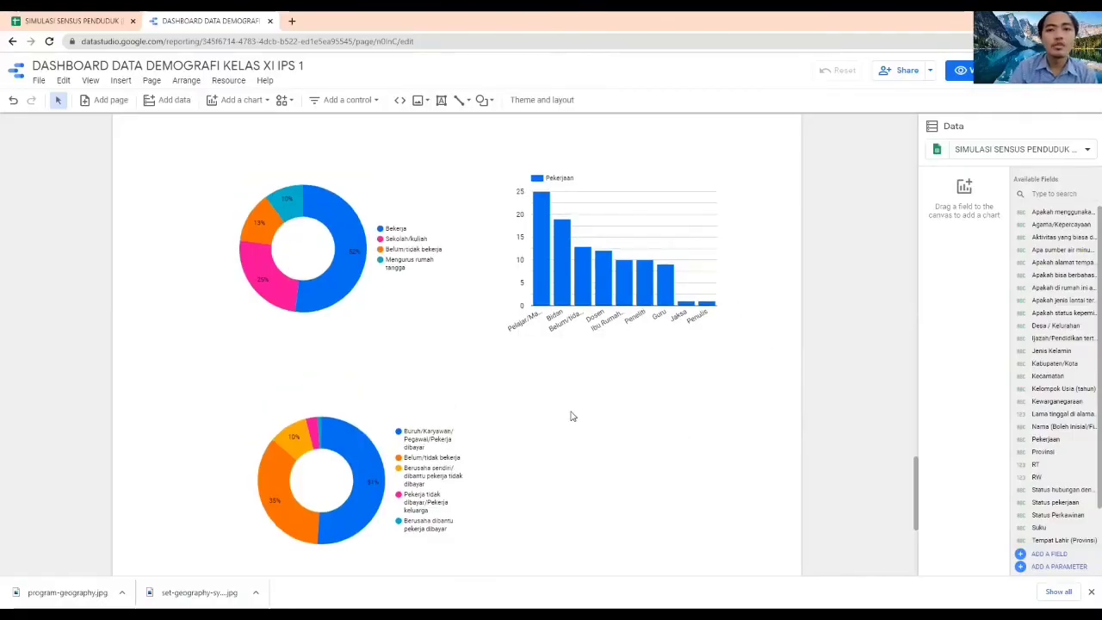
scroll(568, 418, "up", 15)
scroll(572, 416, "up", 15)
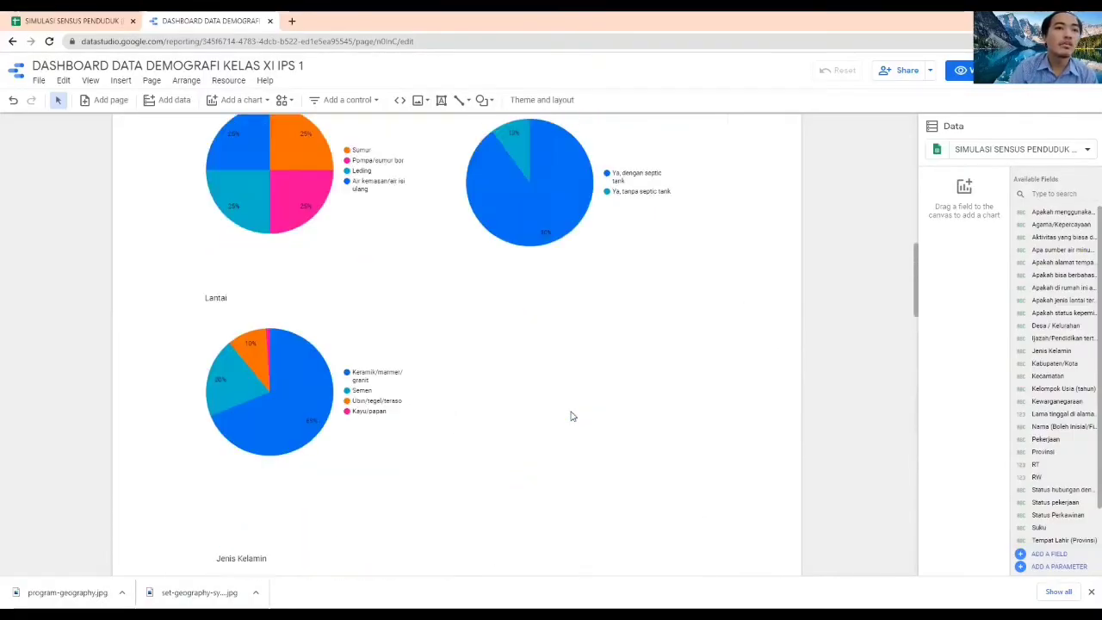
scroll(573, 416, "up", 2)
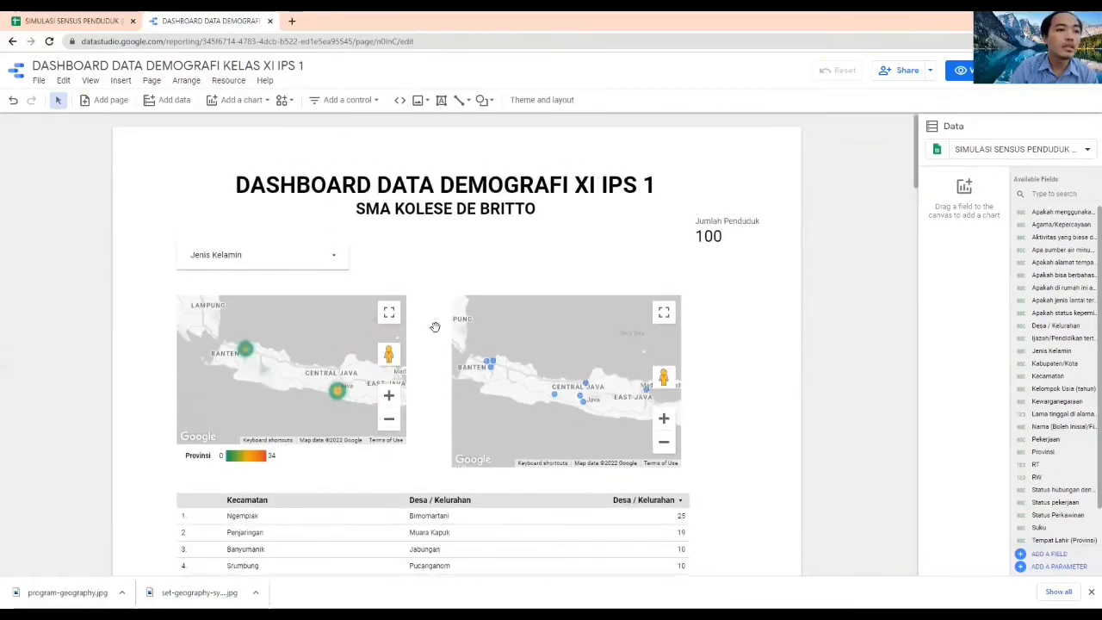
left_click(331, 261)
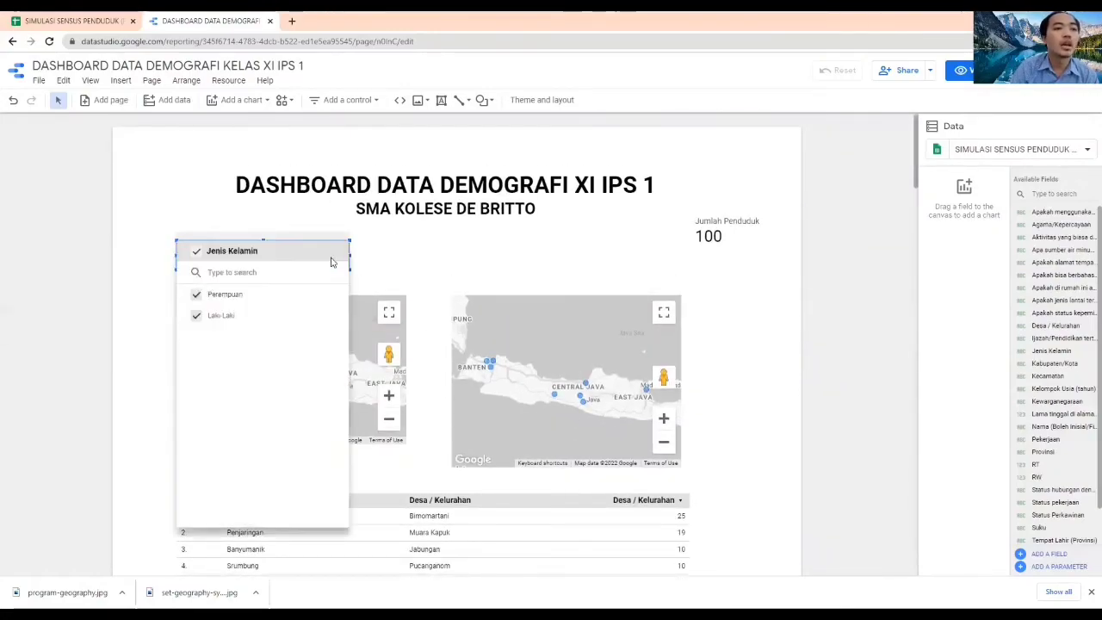
left_click(317, 294)
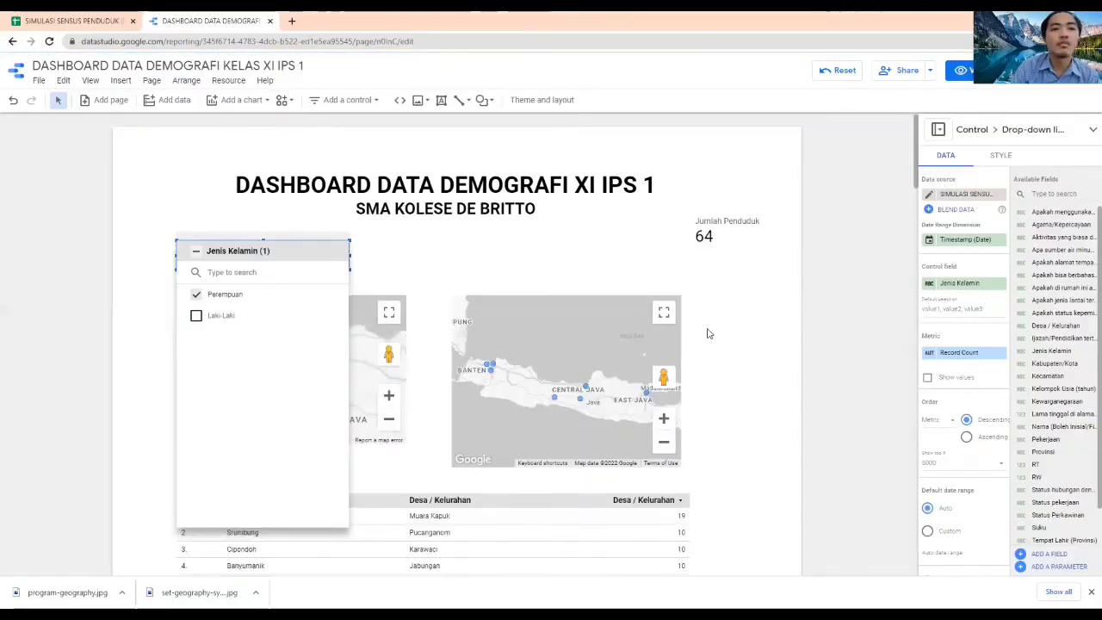
left_click(707, 334)
scroll(708, 333, "down", 5)
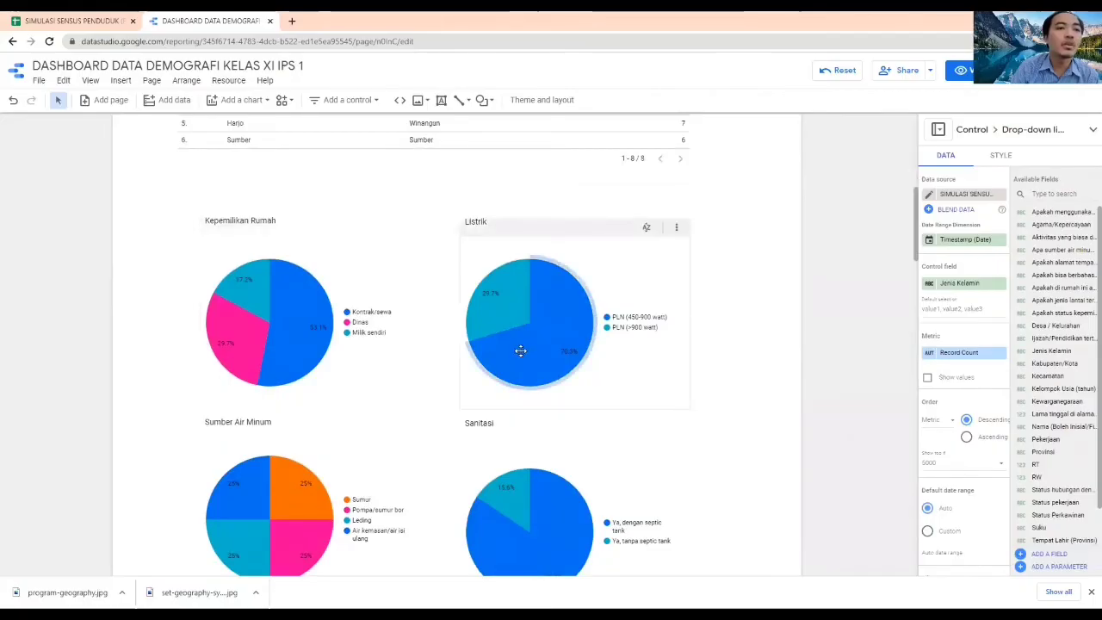
scroll(533, 358, "up", 5)
left_click(850, 299)
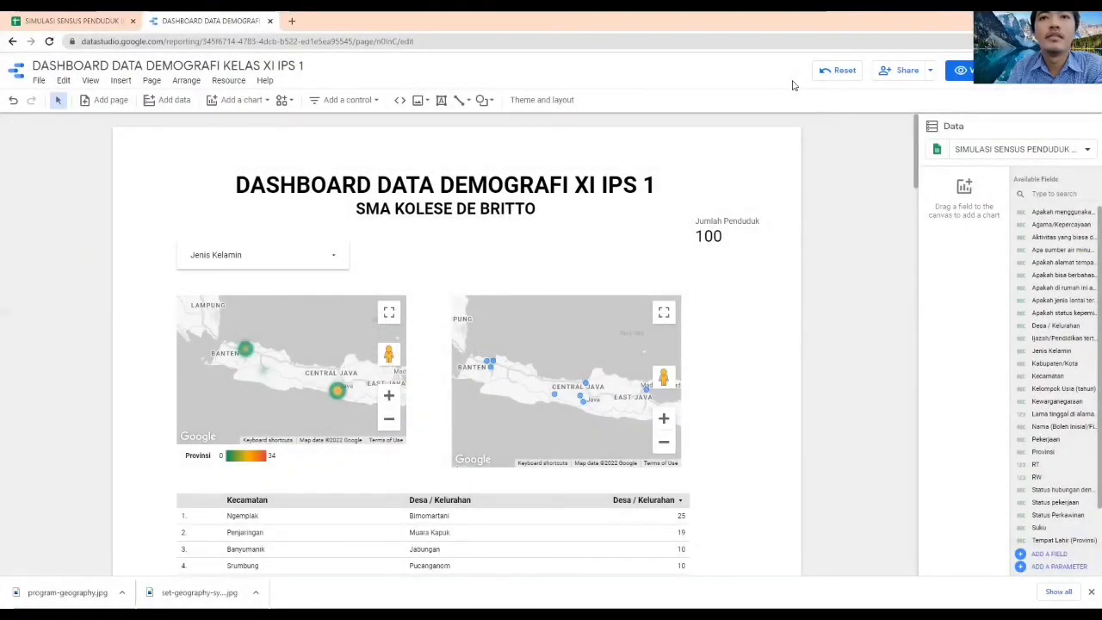
Move the Jumlah Penduduk scorecard below the title, just above the Kabupaten/Kota map
left_click(723, 233)
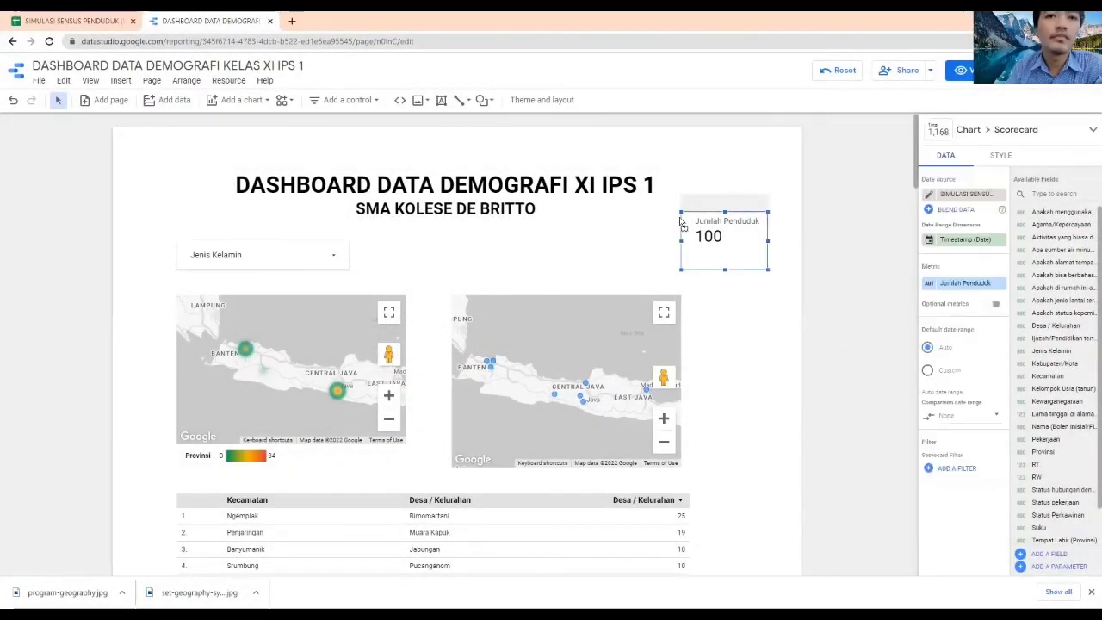
left_click_drag(726, 219, 640, 228)
left_click(804, 241)
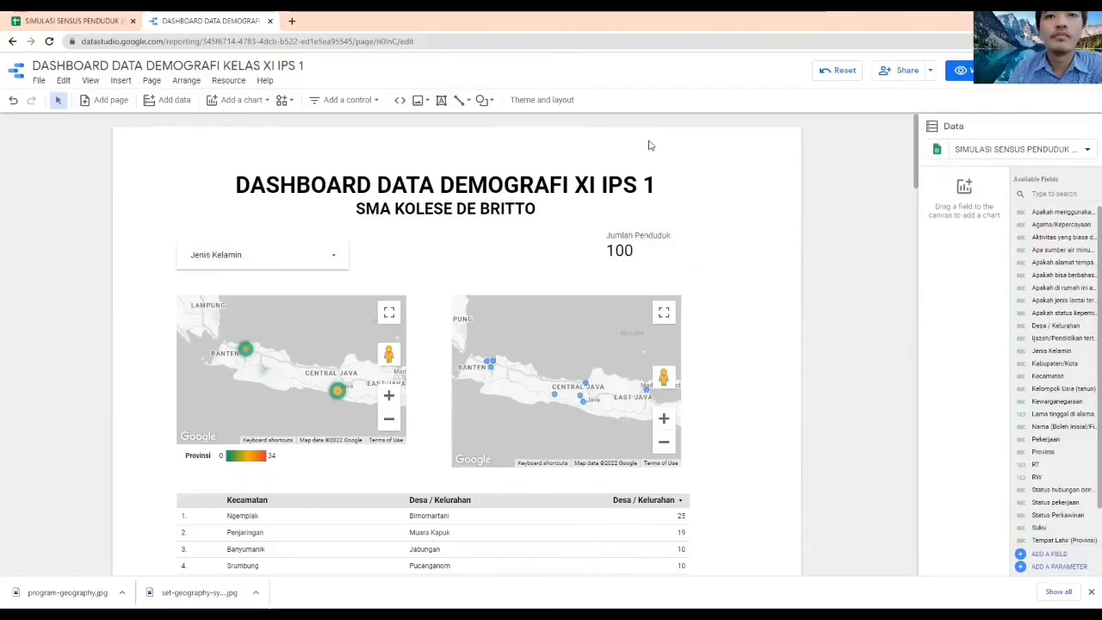
Try the Simple theme on the report and review the recoloured charts
left_click(541, 99)
scroll(1007, 344, "down", 10)
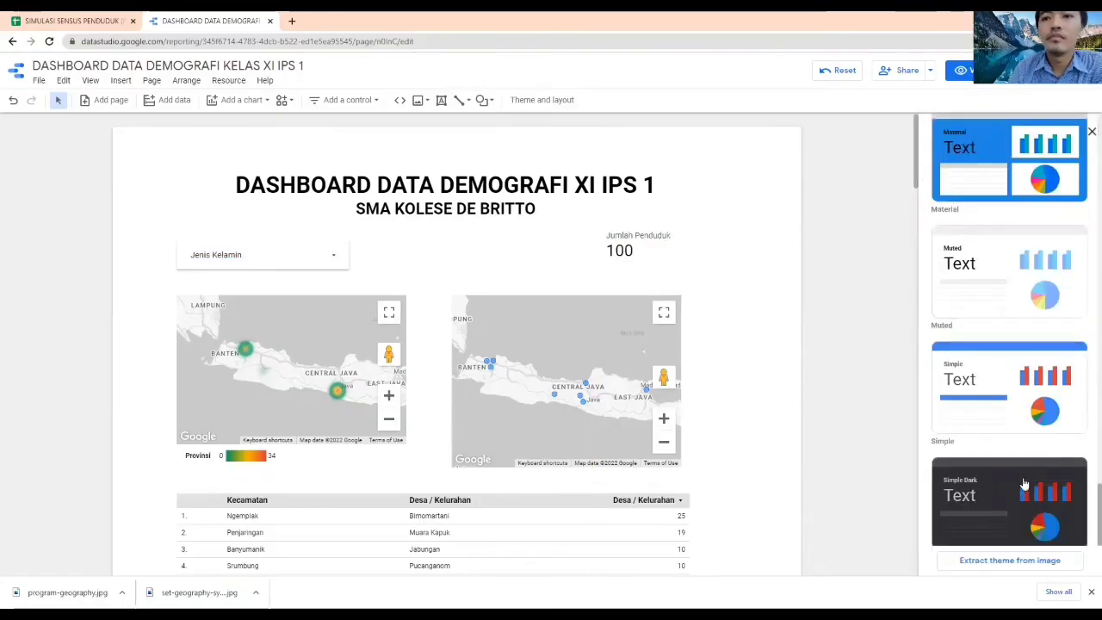
left_click(827, 280)
scroll(825, 271, "down", 10)
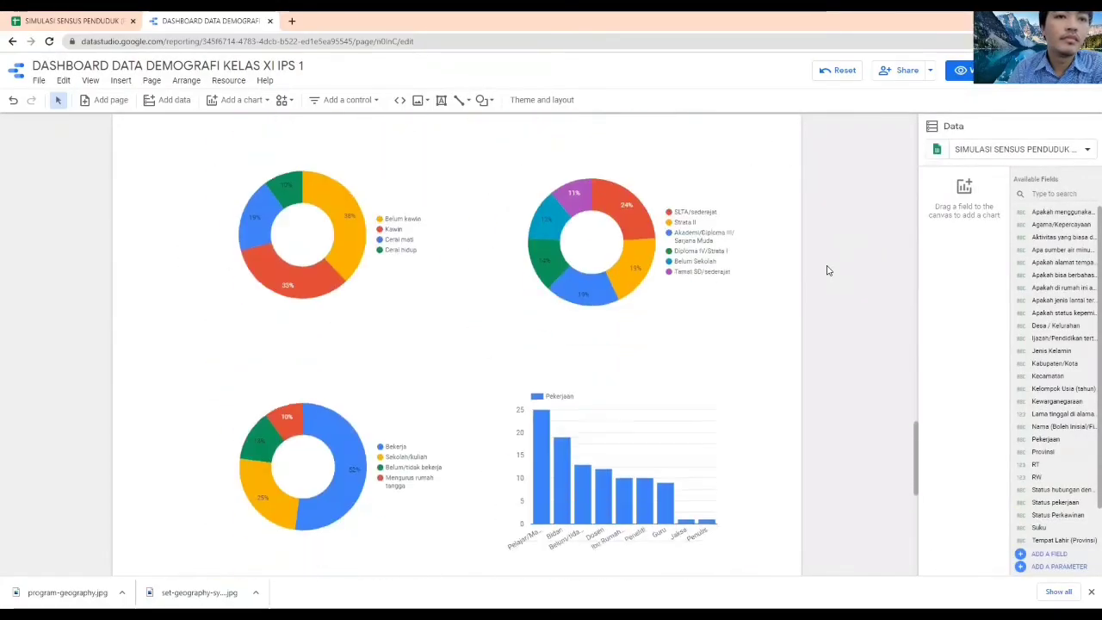
scroll(823, 263, "up", 10)
Apply the Constellation theme to the whole report and check the result
left_click(824, 263)
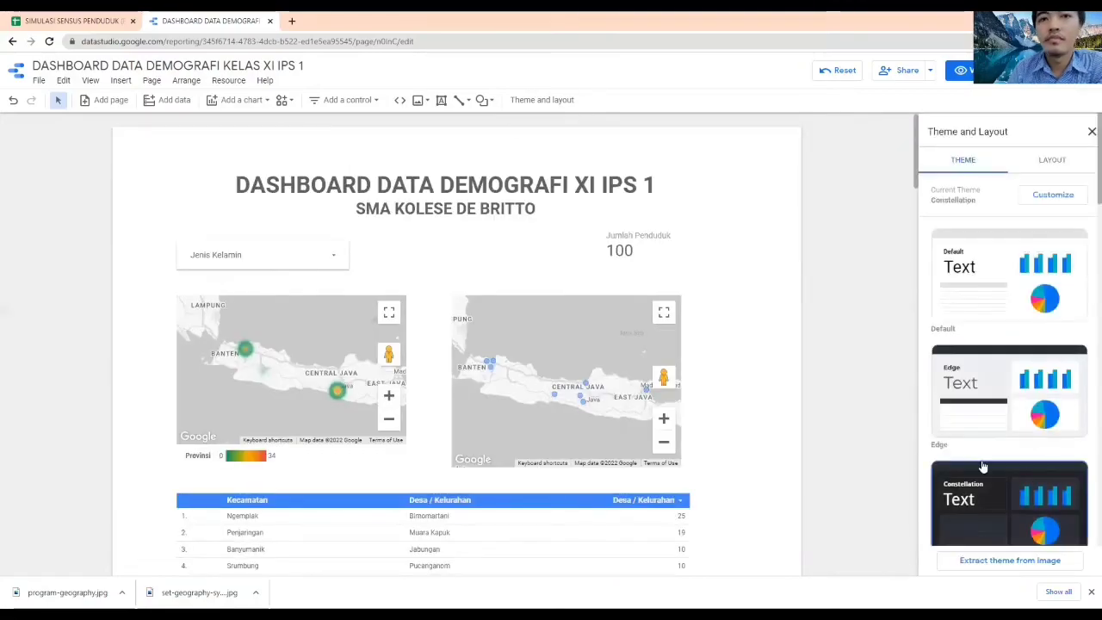
left_click(981, 470)
left_click(824, 320)
scroll(817, 327, "down", 10)
scroll(811, 339, "up", 10)
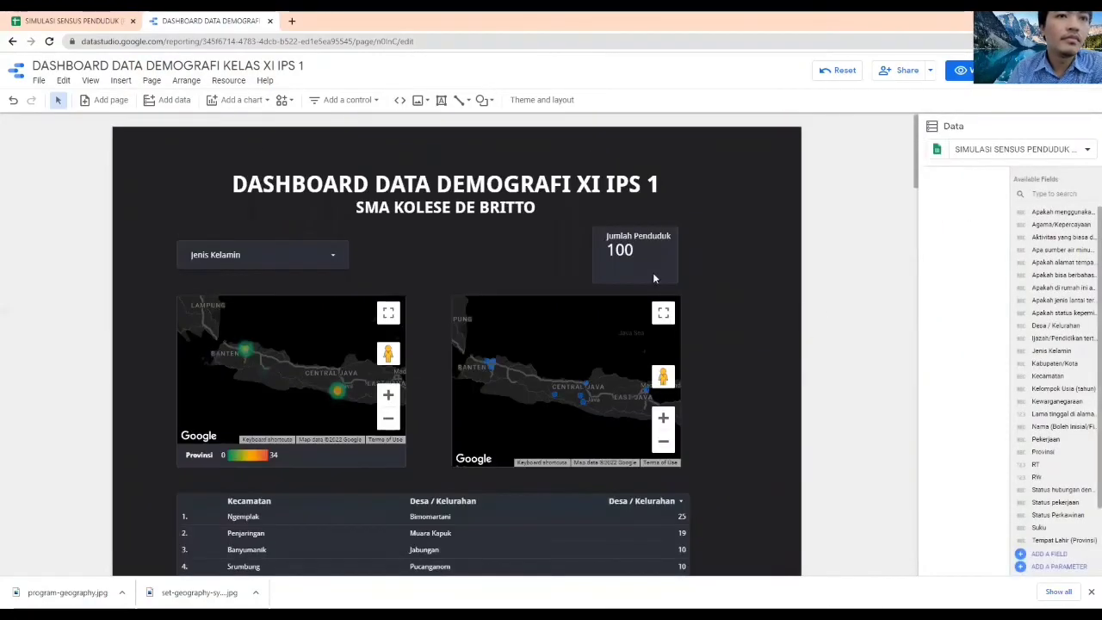
Search Google Images in a new browser tab for "logo sma kolese de britto"
left_click(291, 23)
type("logo sma kol")
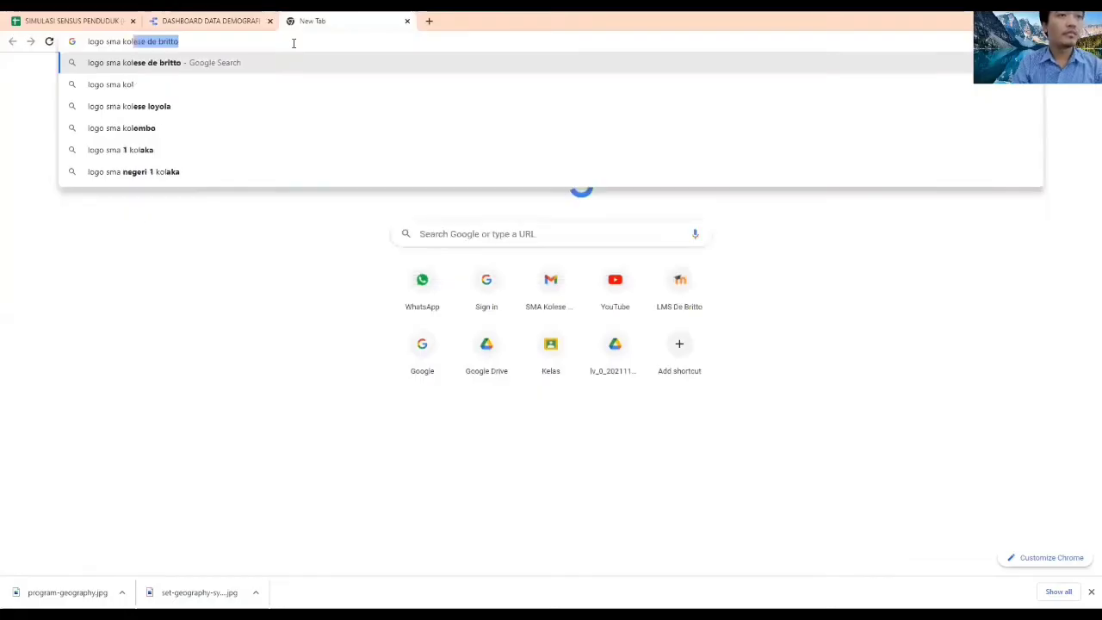
key("Return")
left_click(156, 113)
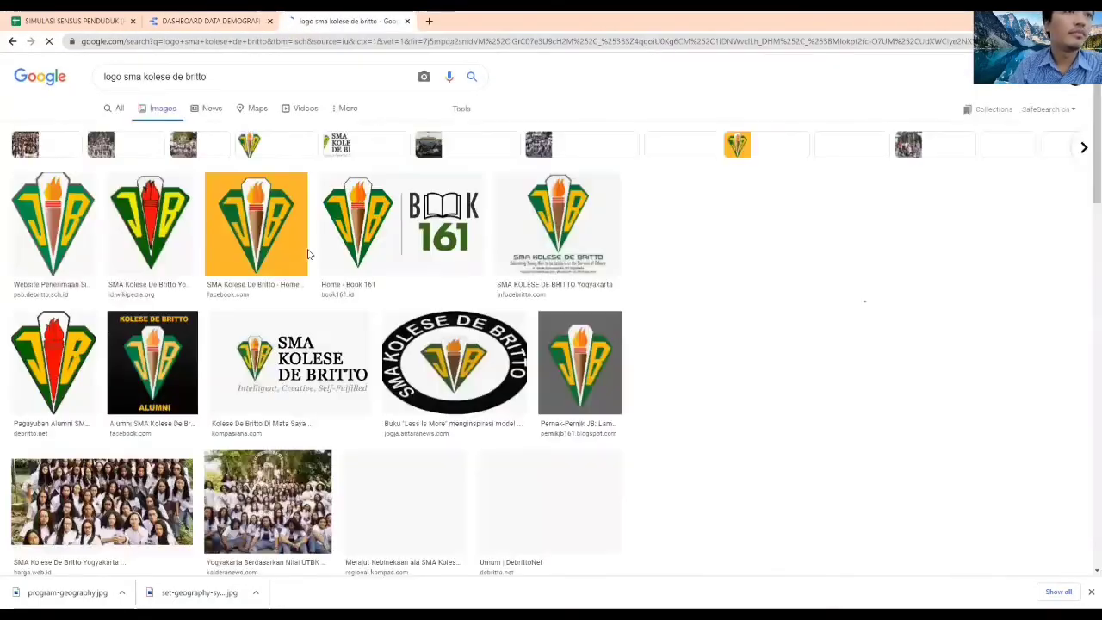
Save the school logo with the orange background to the Downloads folder as the PNG image download
left_click(255, 226)
right_click(695, 203)
left_click(761, 320)
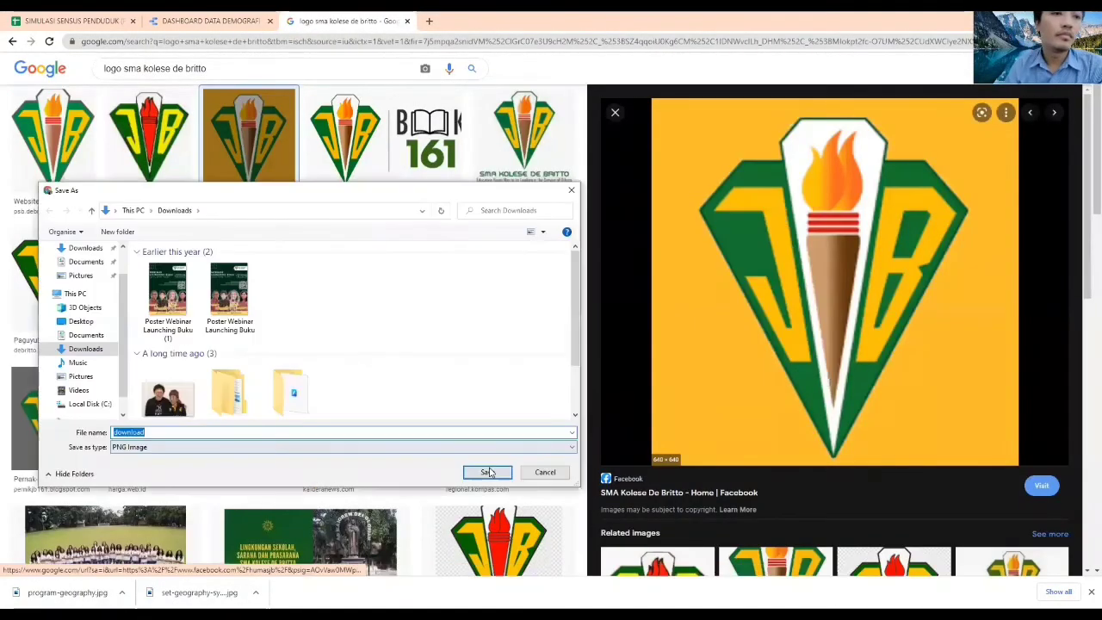
key("Return")
Return to the Data Studio report, insert download.png from the computer, and shrink it to fit left of the dashboard title
left_click(213, 20)
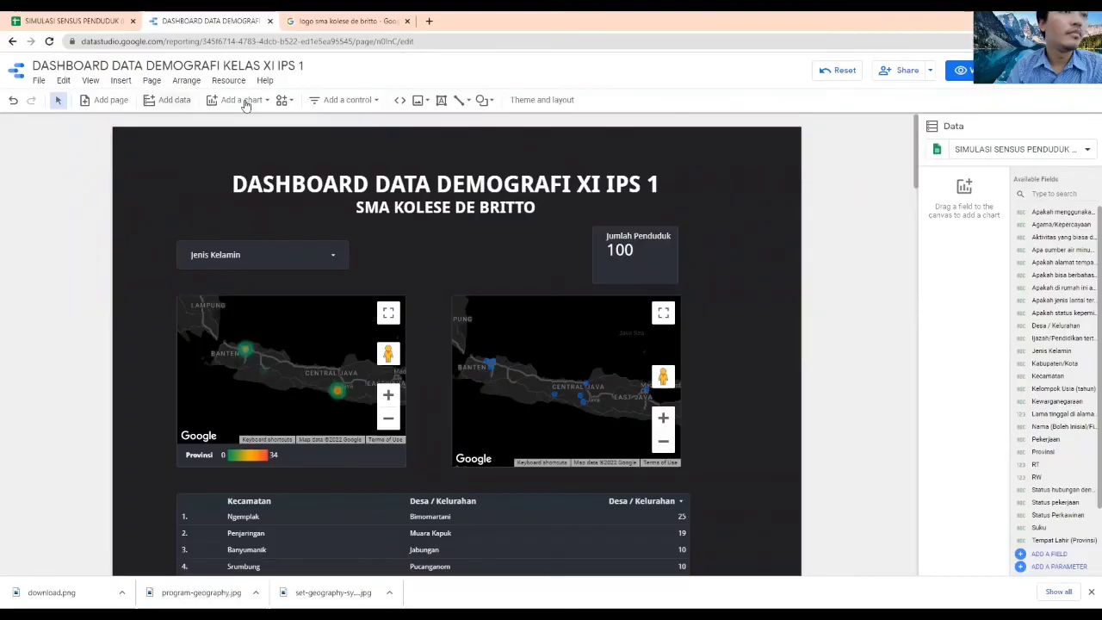
left_click(120, 80)
left_click(138, 485)
left_click(171, 174)
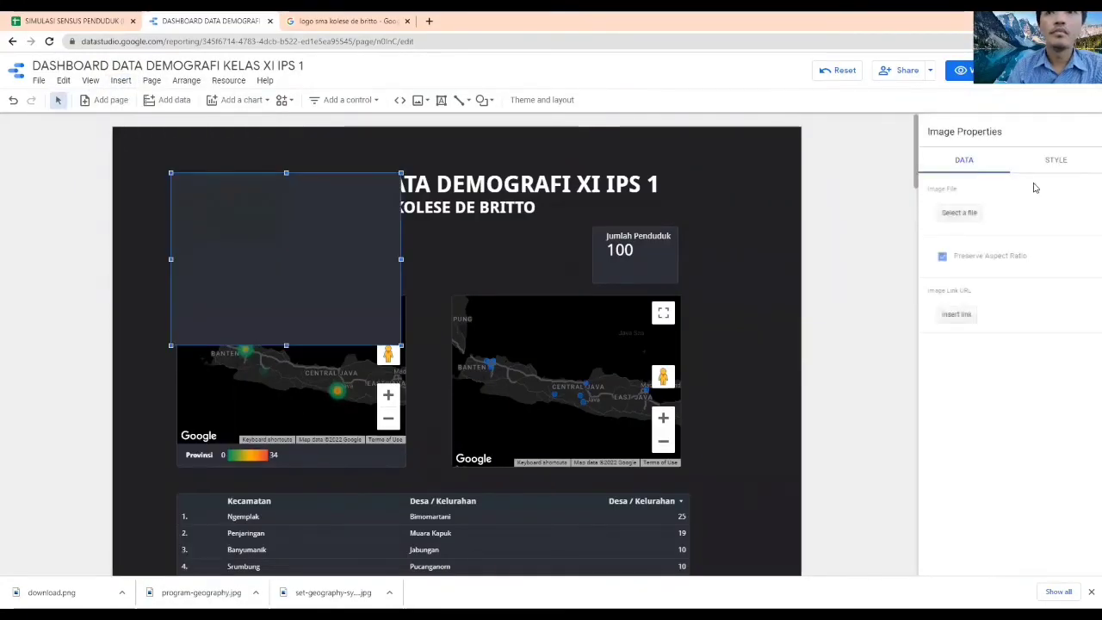
left_click(960, 212)
left_click(167, 290)
left_click(489, 470)
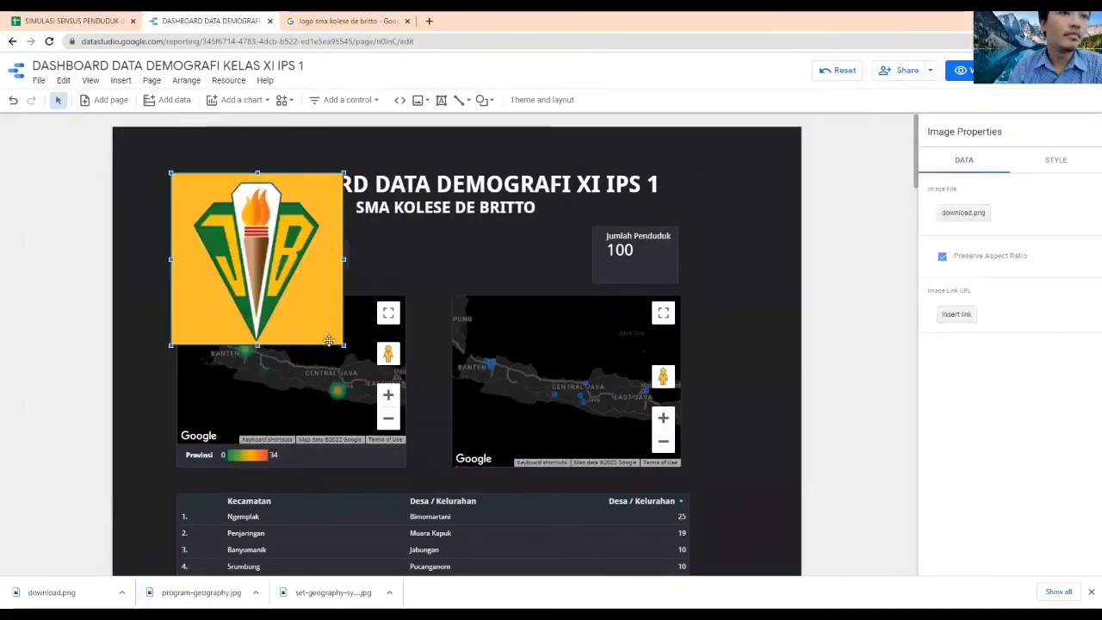
left_click_drag(333, 338, 221, 222)
Duplicate the school logo and place the copy on the right side of the dashboard title
right_click(226, 211)
left_click(393, 243)
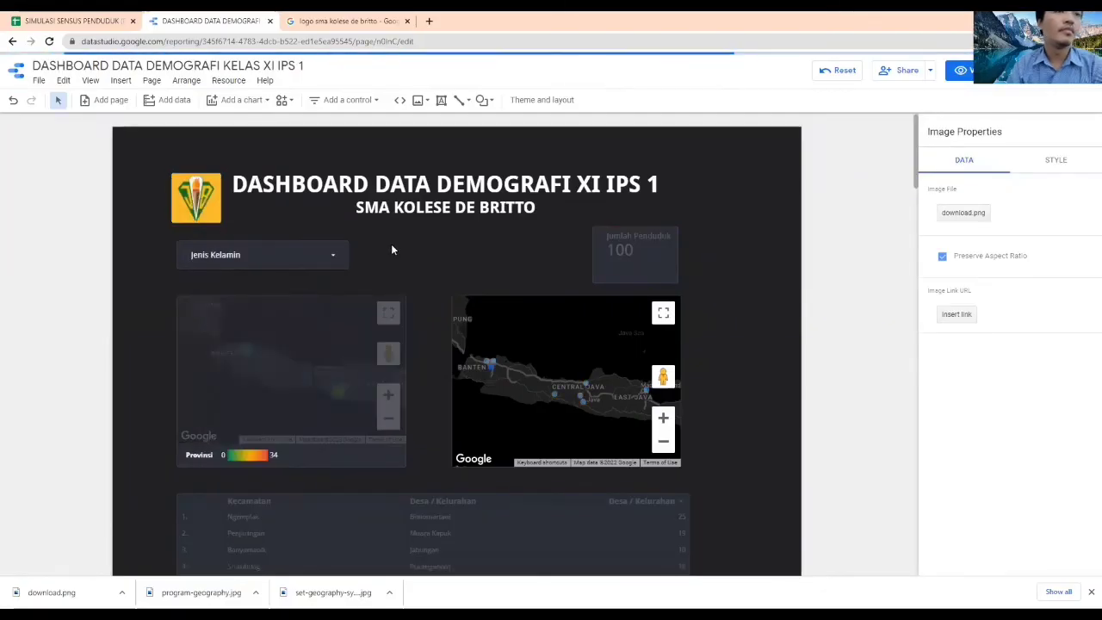
key("ctrl+v")
left_click_drag(712, 184, 721, 192)
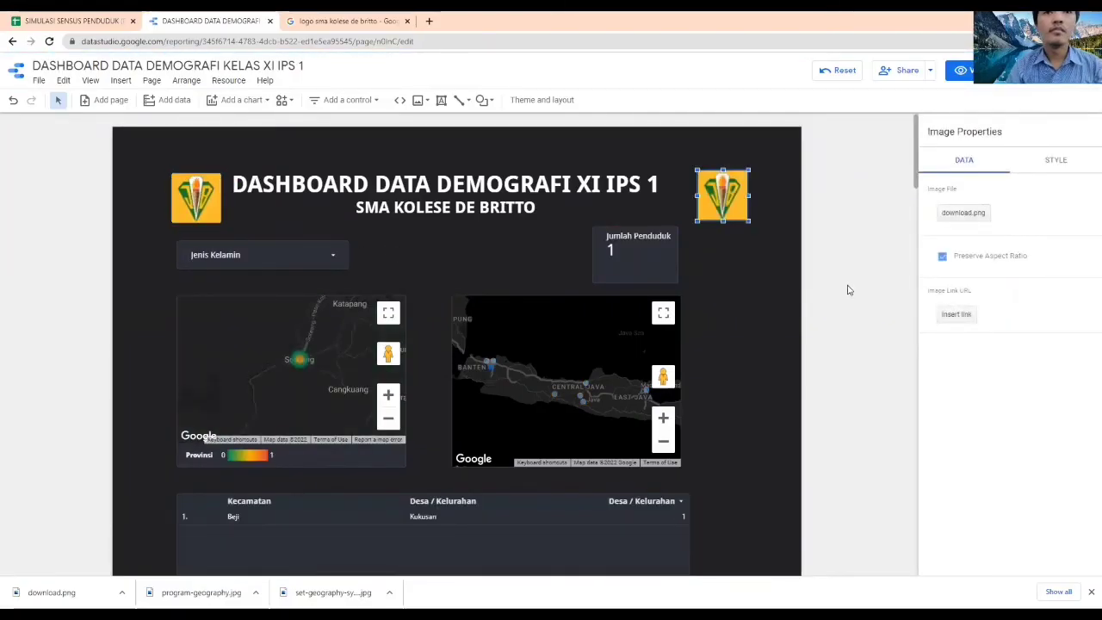
left_click(848, 290)
left_click(474, 318)
left_click(336, 258)
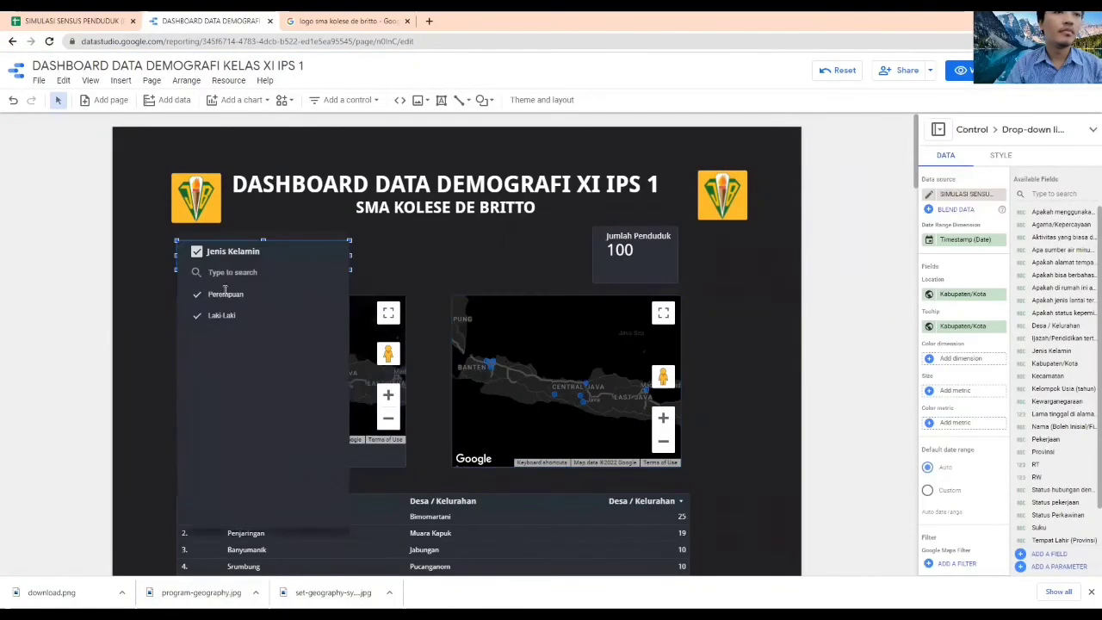
Reduce the height of the Jumlah Penduduk scorecard and lower it to sit just above the Kabupaten/Kota map
left_click(653, 242)
left_click_drag(652, 238, 652, 244)
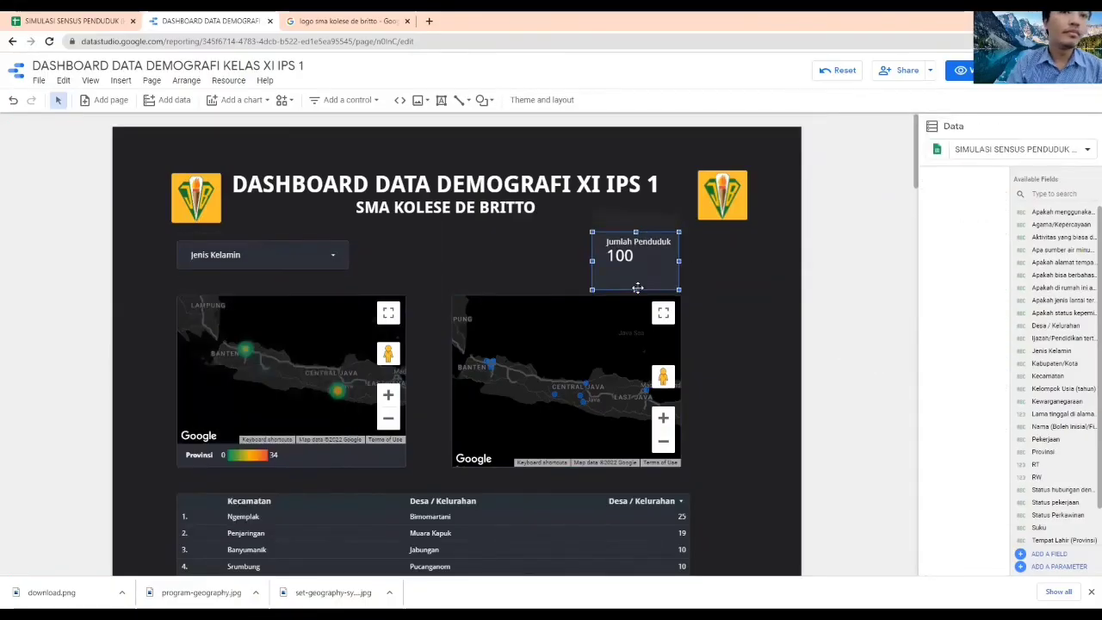
left_click_drag(636, 288, 637, 268)
left_click_drag(656, 232, 656, 245)
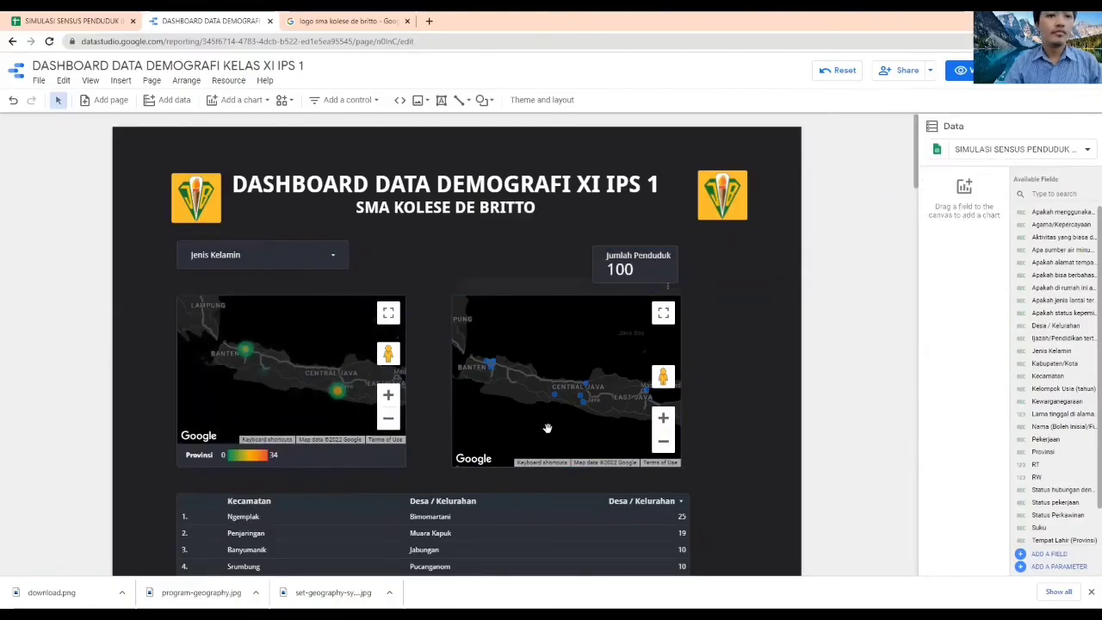
Widen the Kabupaten/Kota map and shift its left edge inward, and widen the Provinsi heatmap so both maps nearly meet across the page
left_click(672, 382)
left_click_drag(680, 381, 764, 382)
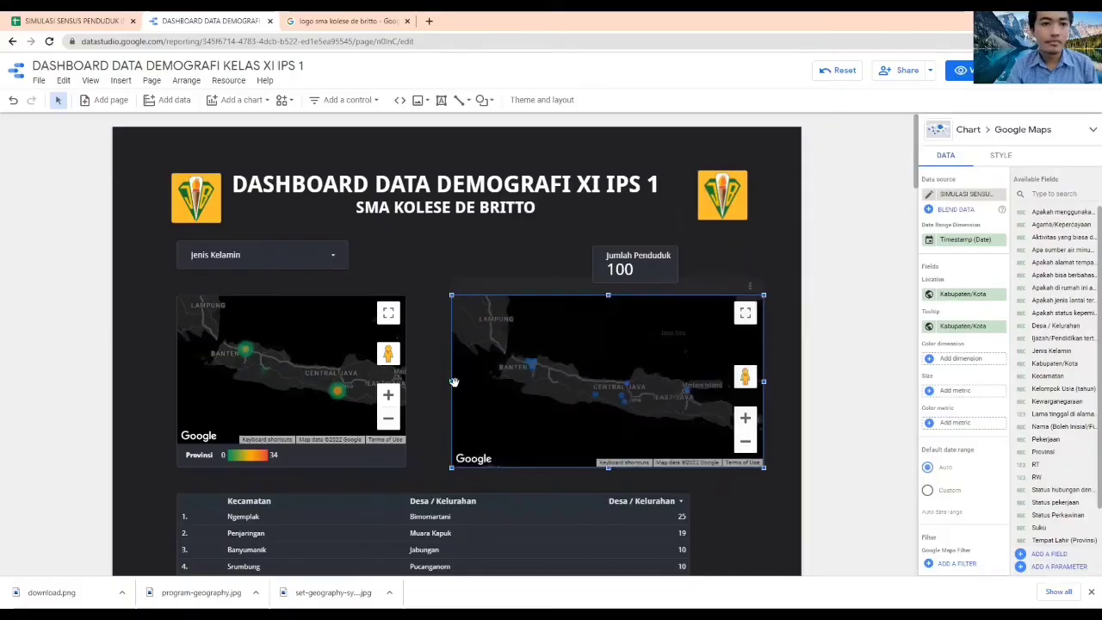
left_click(403, 389)
left_click_drag(407, 383, 475, 380)
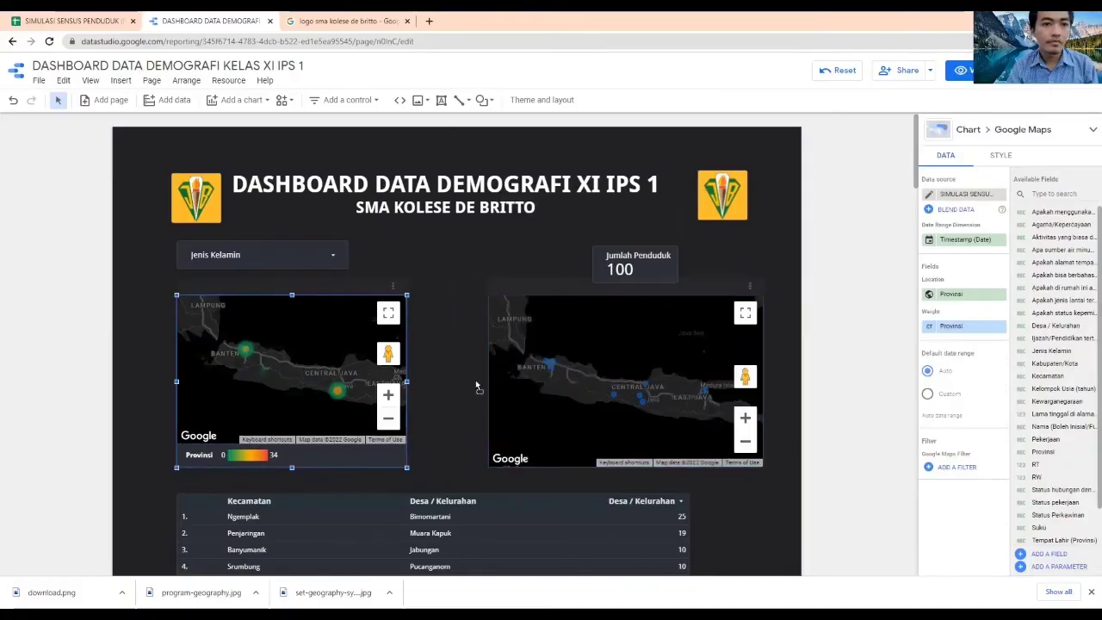
left_click(822, 379)
Widen the Kecamatan and Desa / Kelurahan table so its right edge lines up with the Kabupaten/Kota map
scroll(826, 370, "down", 1)
left_click(652, 418)
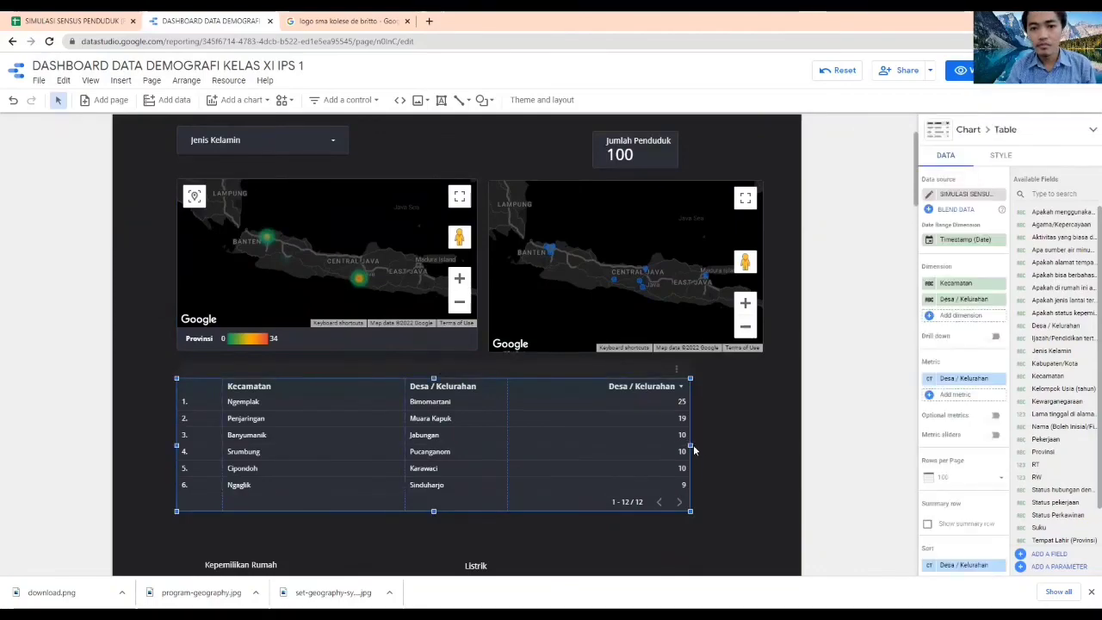
left_click_drag(689, 444, 763, 444)
left_click(842, 457)
scroll(841, 457, "up", 1)
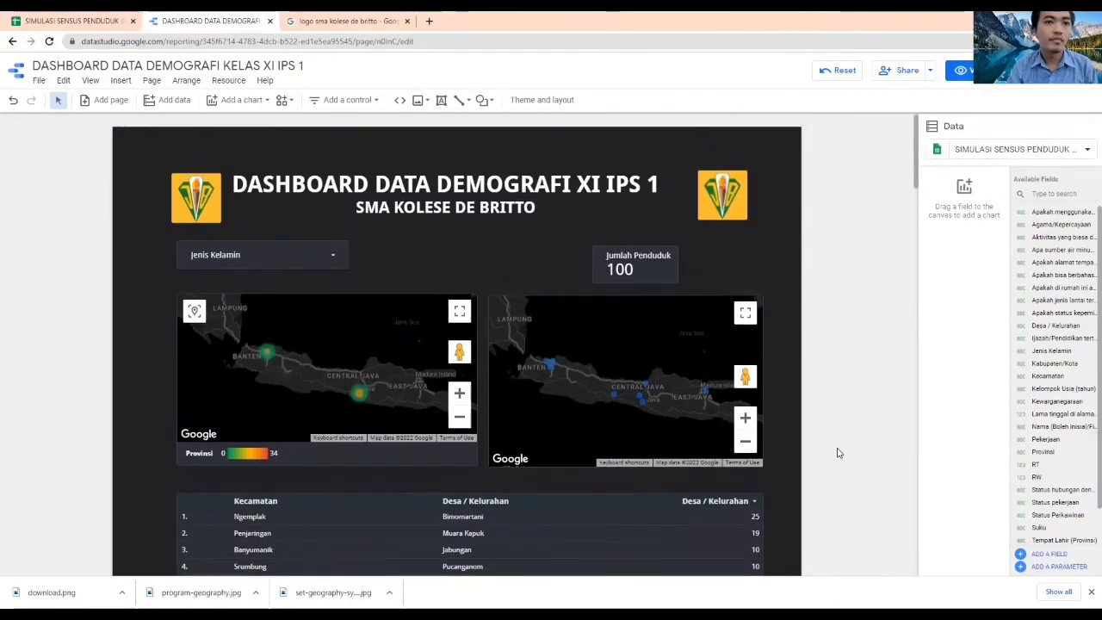
Shift the Jumlah Penduduk scorecard, the second school logo and both title lines rightward to match the widened layout
left_click(657, 247)
left_click_drag(657, 247, 742, 247)
left_click(723, 183)
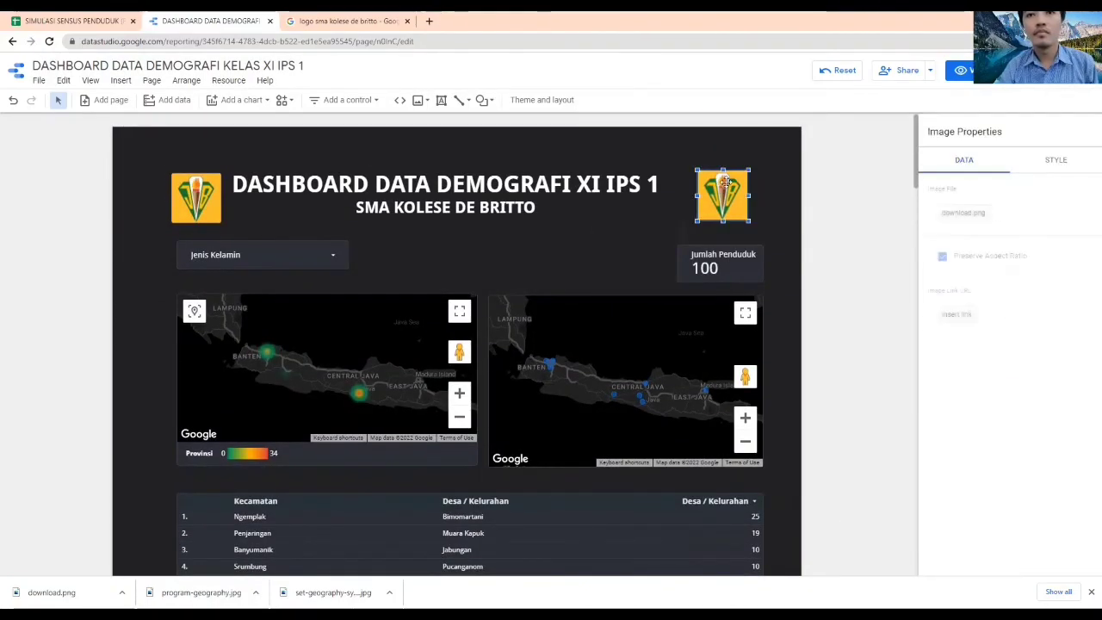
left_click_drag(723, 195, 738, 196)
left_click(785, 246)
left_click(477, 176)
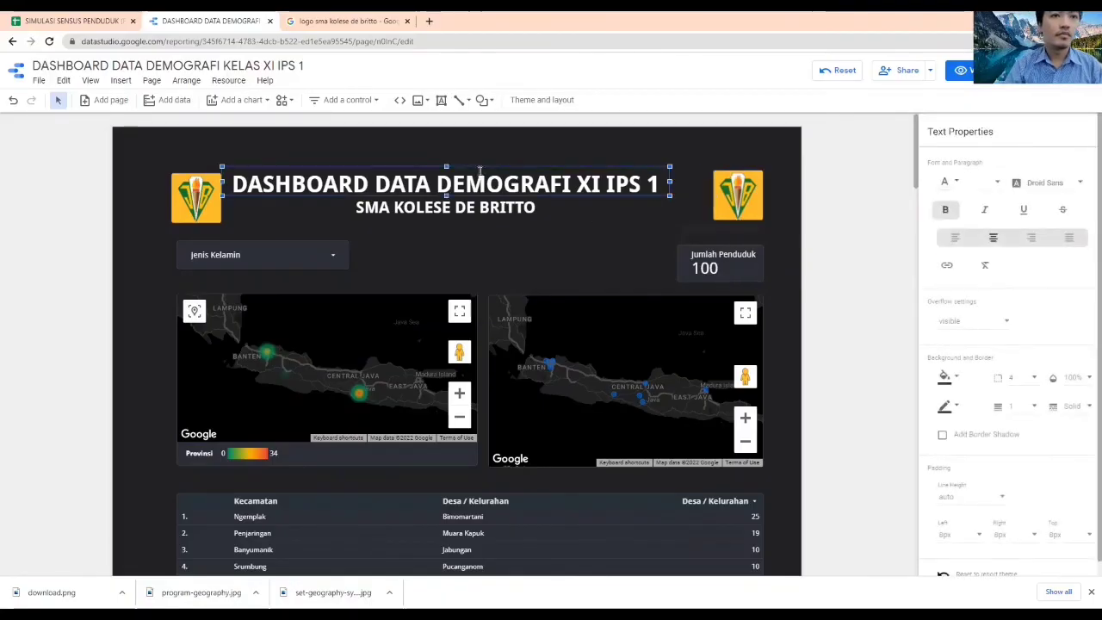
left_click(828, 319)
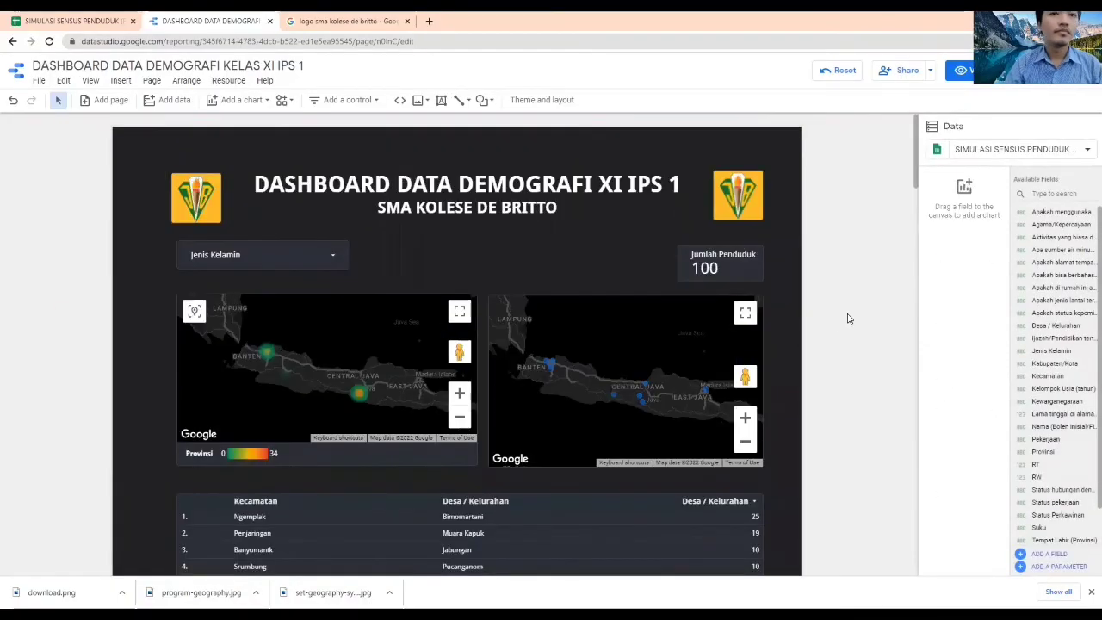
Lower the Jenis Kelamin filter slightly so it sits closer to the Provinsi heatmap
scroll(846, 315, "down", 1)
left_click(283, 198)
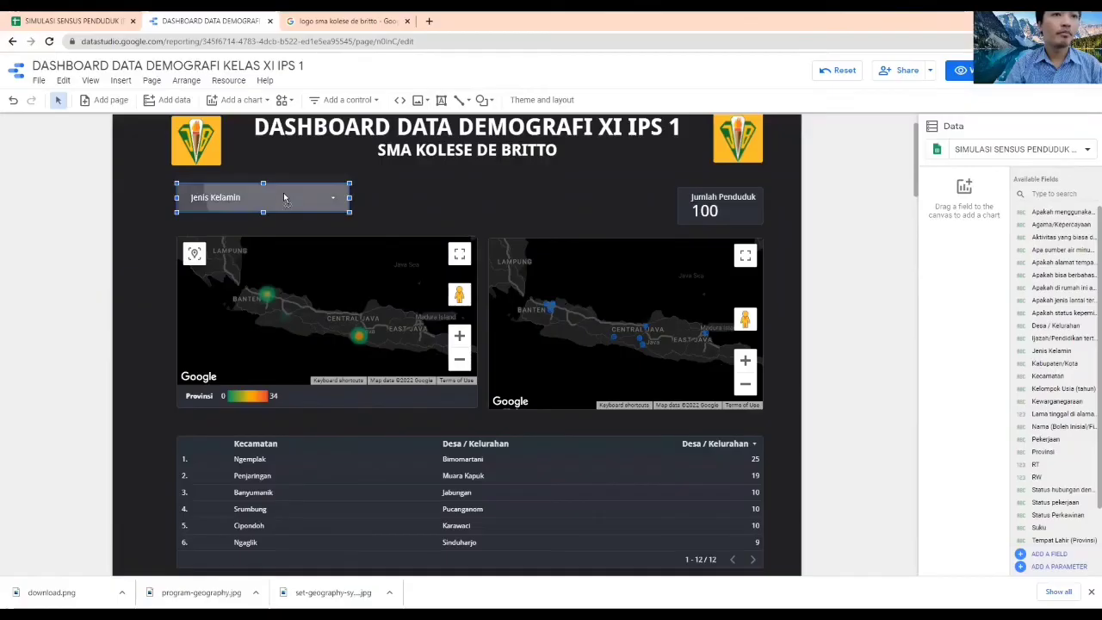
left_click_drag(284, 197, 284, 206)
left_click(843, 254)
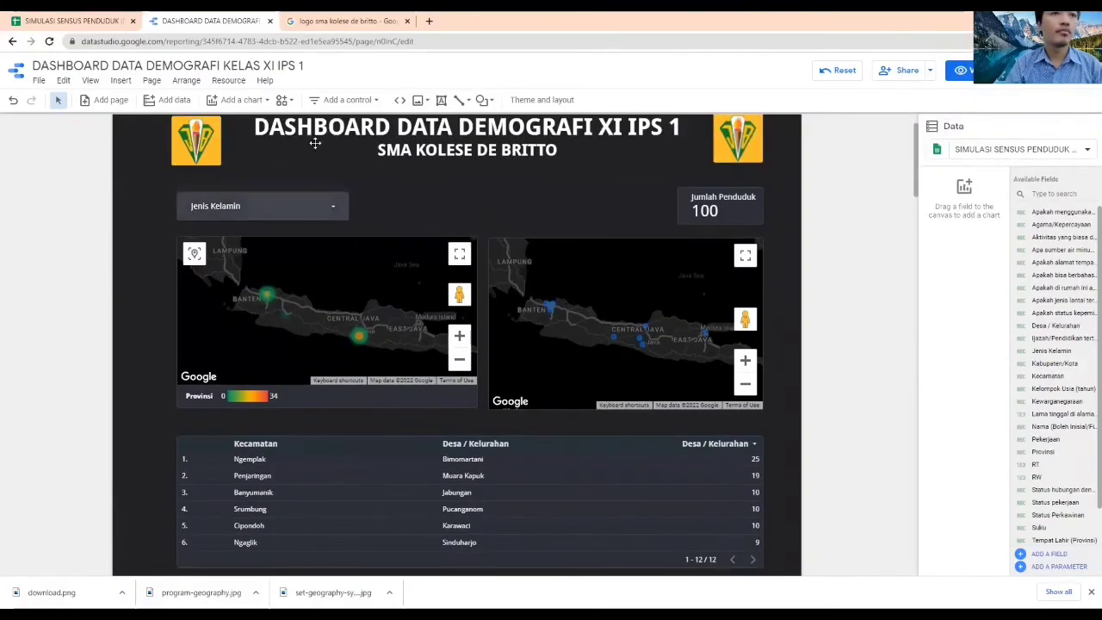
Add a drop-down list control for Provinsi beside the Jenis Kelamin filter
left_click(347, 100)
left_click(361, 123)
left_click(371, 193)
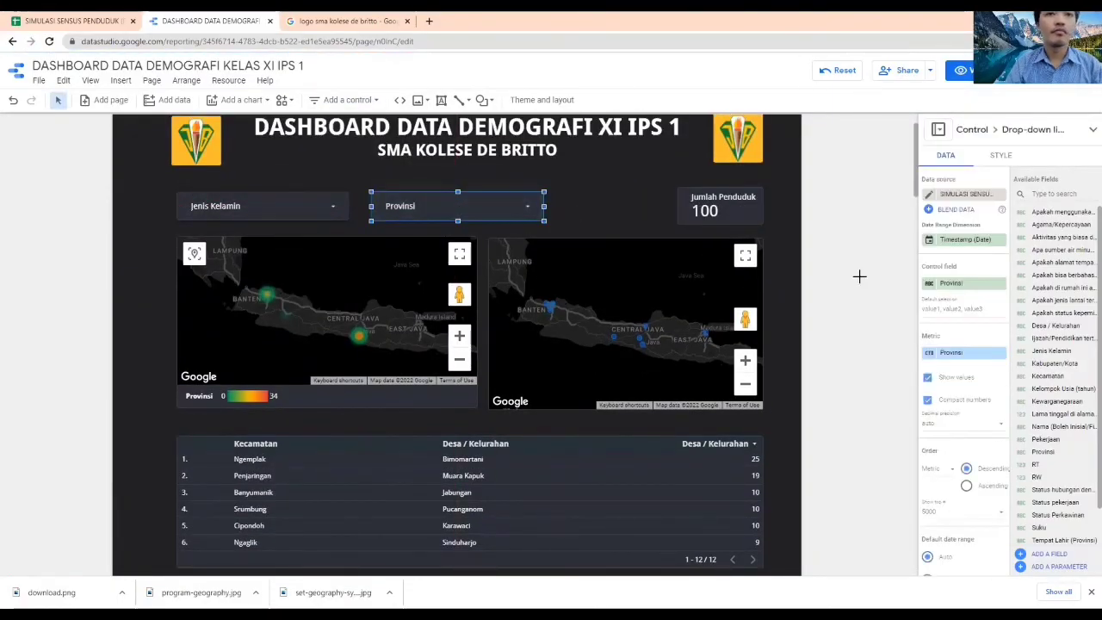
left_click(858, 275)
Group the two filters, scorecard, maps and table, and lower the group slightly to leave heading space beneath the title
scroll(848, 277, "down", 2)
scroll(848, 278, "up", 2)
left_click_drag(68, 179, 779, 579)
right_click(577, 278)
left_click(603, 333)
left_click(826, 350)
scroll(835, 349, "down", 1)
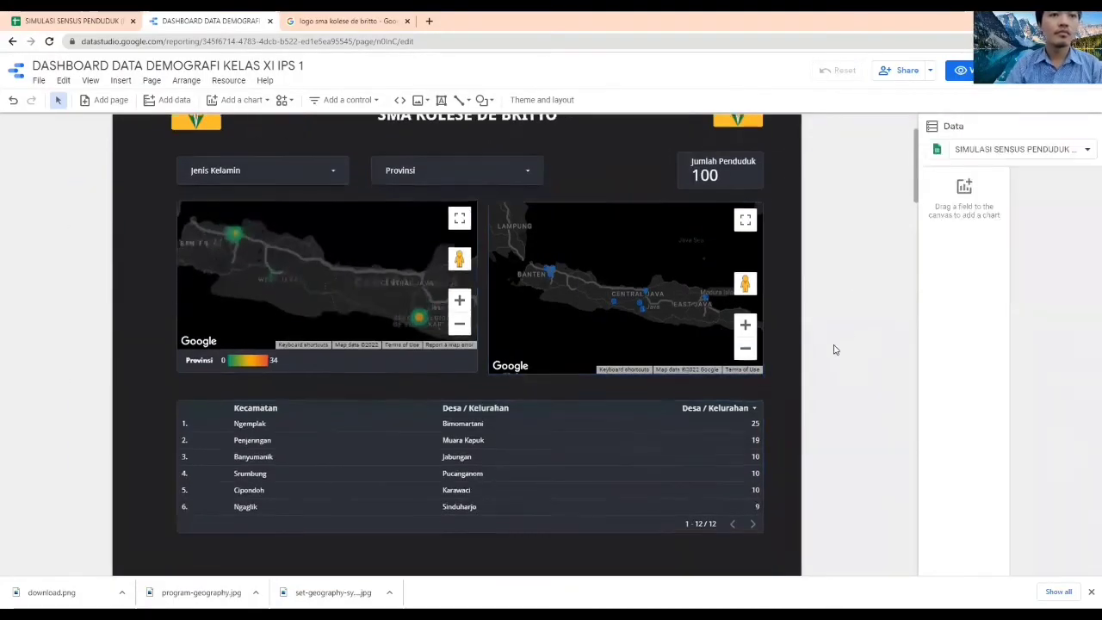
scroll(833, 350, "down", 1)
scroll(569, 162, "up", 3)
left_click(506, 279)
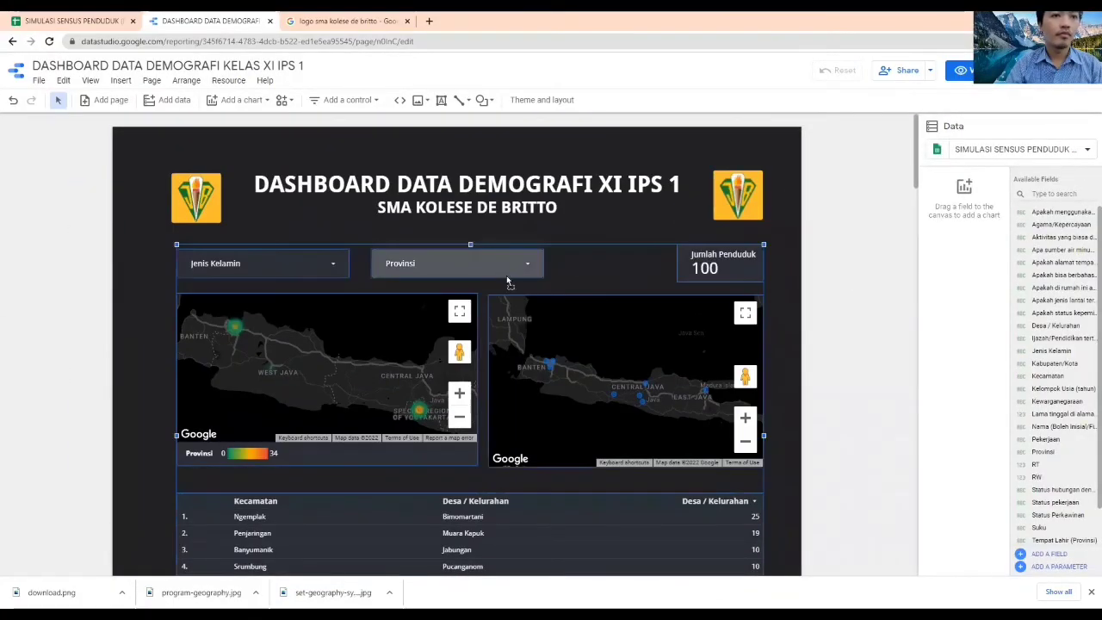
left_click_drag(508, 284, 508, 305)
Add a bold text heading "DATA LOKASI PENDUDUK" just above the Jenis Kelamin filter
left_click(120, 82)
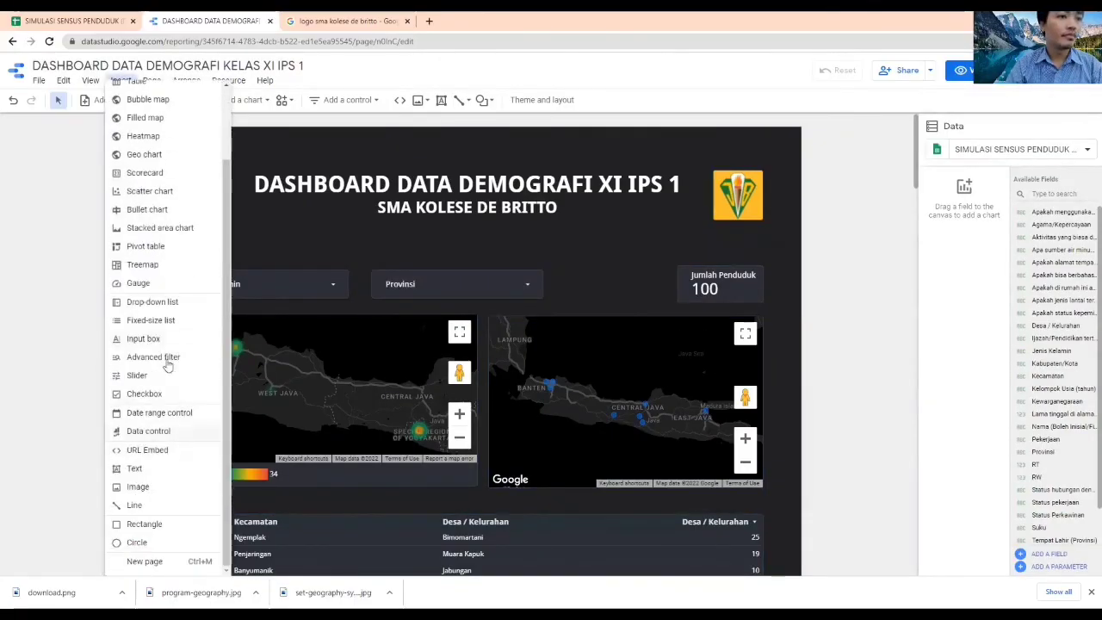
left_click(172, 468)
left_click(181, 257)
type("DATA LOK")
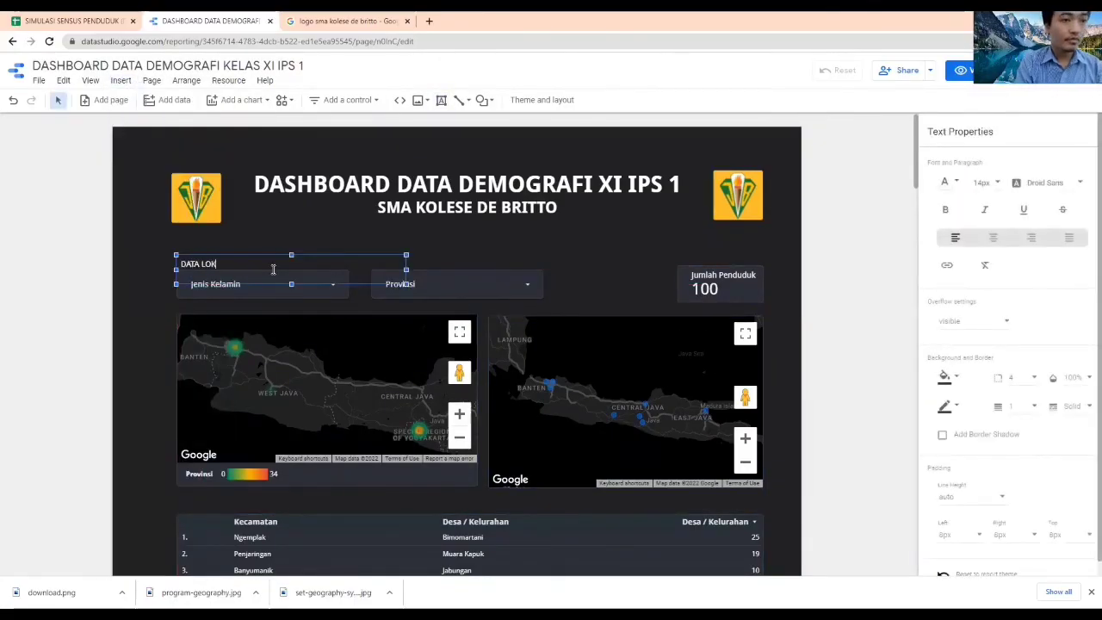
left_click(74, 21)
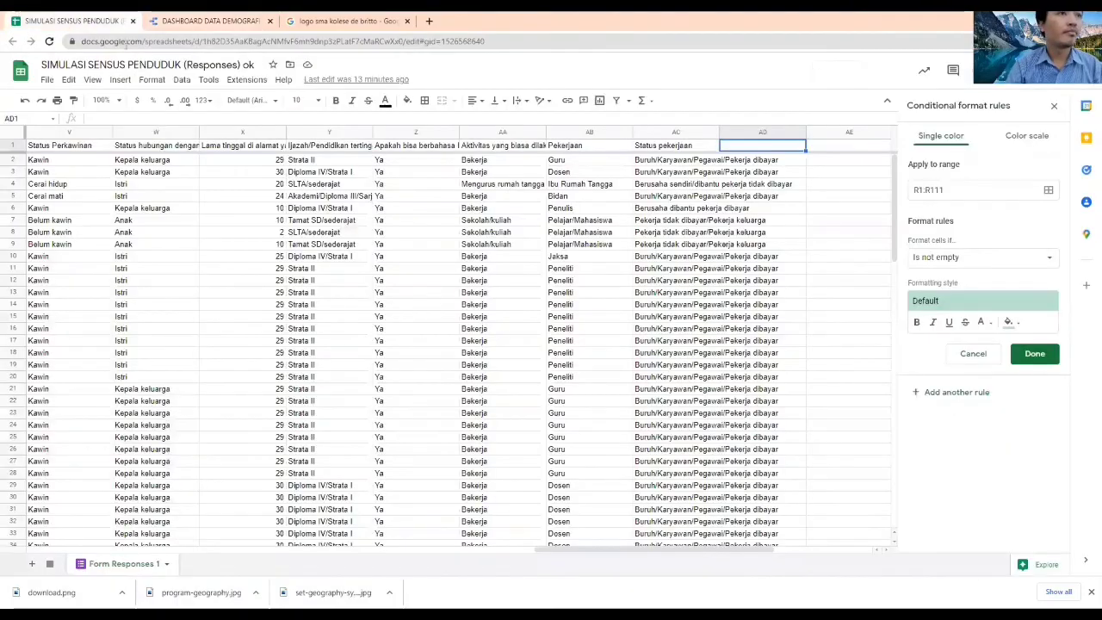
left_click(203, 21)
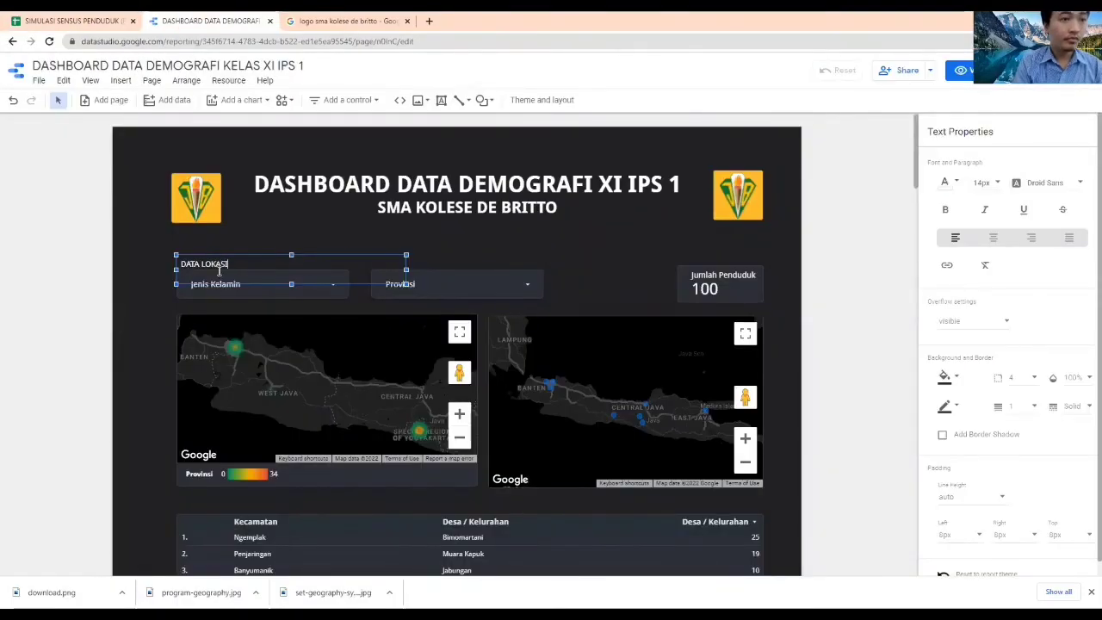
type("ASI PENDUDUK")
key("ctrl+a")
key("ctrl+b")
left_click(256, 245)
left_click_drag(256, 263, 259, 242)
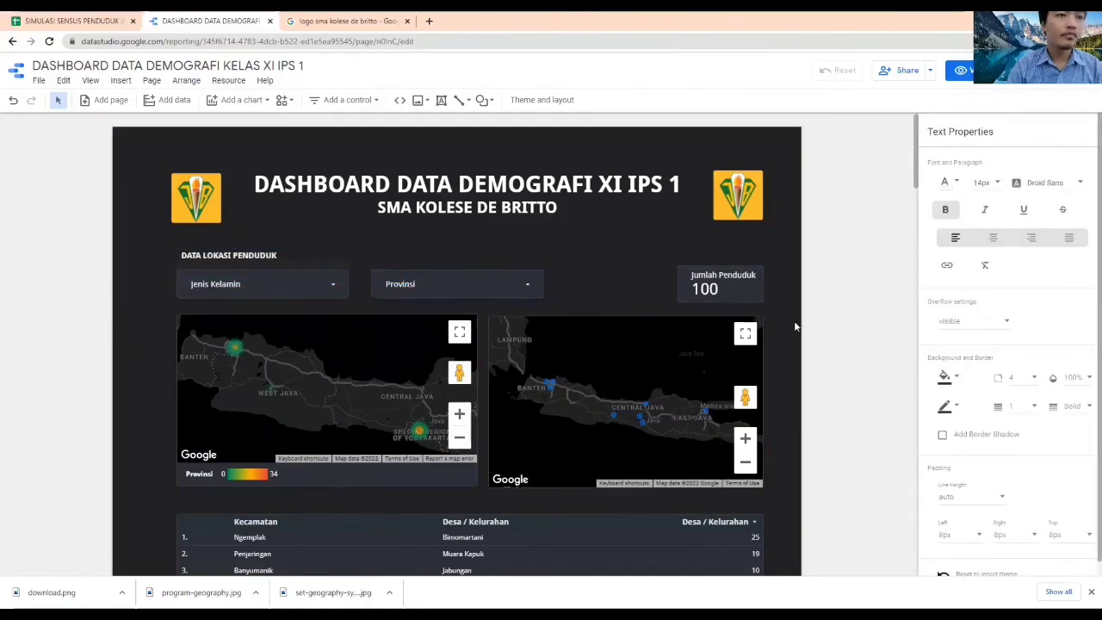
Draw a straight horizontal divider line across the content width between the dashboard title and the DATA LOKASI PENDUDUK heading
left_click(121, 80)
scroll(155, 362, "down", 1)
left_click(154, 505)
left_click_drag(171, 230, 745, 241)
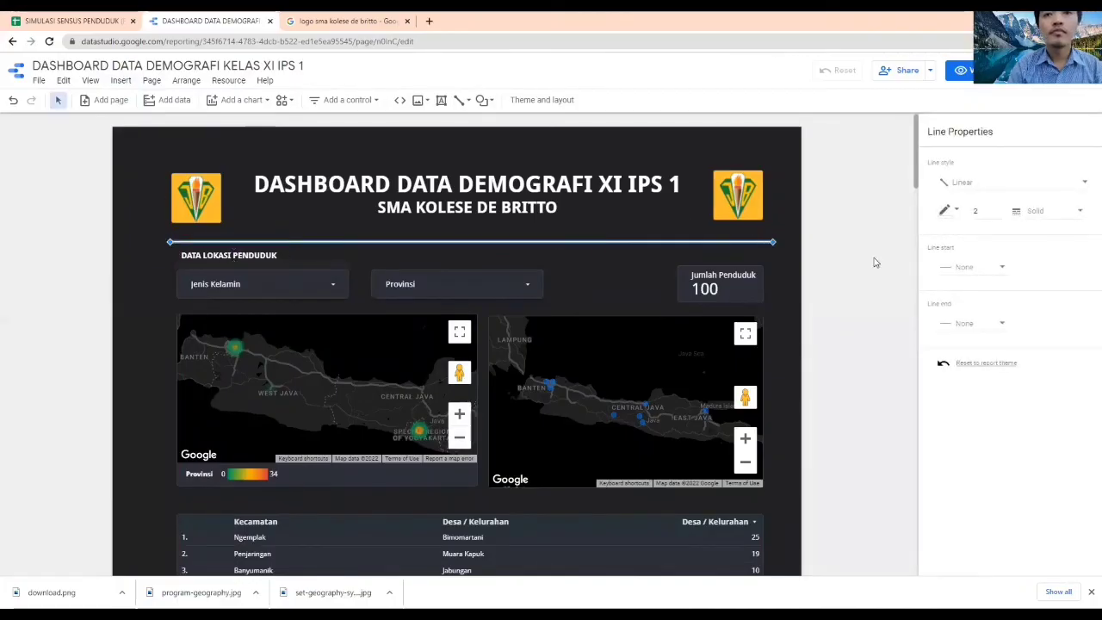
left_click(1057, 220)
left_click(1059, 216)
left_click(1038, 187)
left_click(1038, 186)
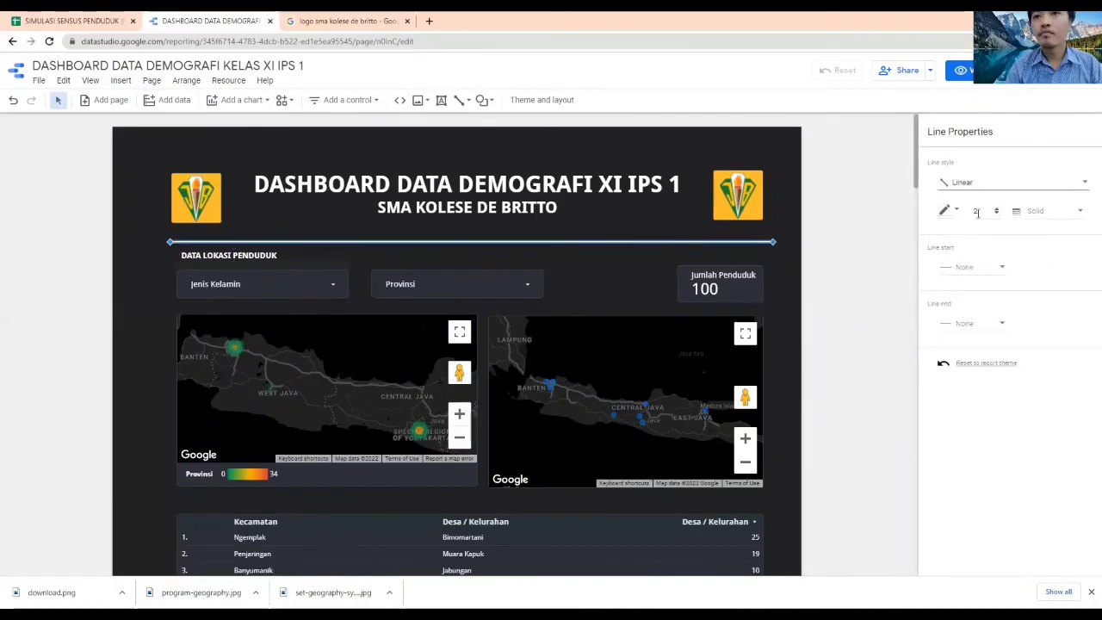
left_click(996, 213)
left_click(833, 250)
Group the five housing pie charts, from Kepemilikan Rumah to Lantai, together with their titles
scroll(839, 284, "down", 4)
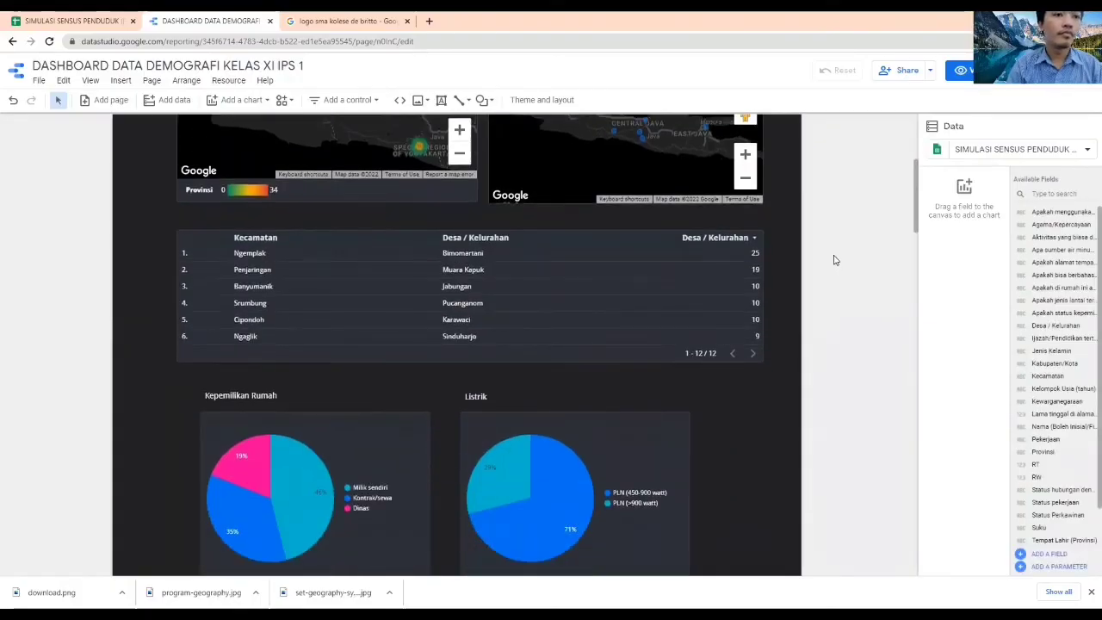
scroll(696, 459, "down", 6)
left_click_drag(41, 318, 698, 460)
right_click(510, 164)
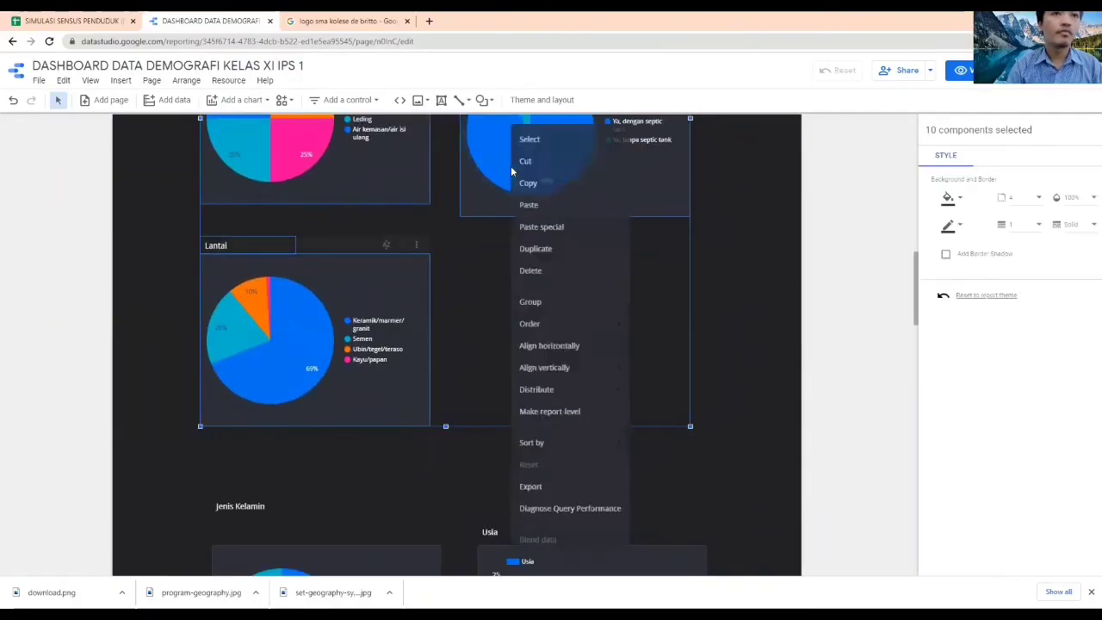
left_click(531, 311)
left_click(741, 319)
Align the housing chart group with the table's left edge and enlarge it to nearly the table's width
scroll(742, 310, "up", 3)
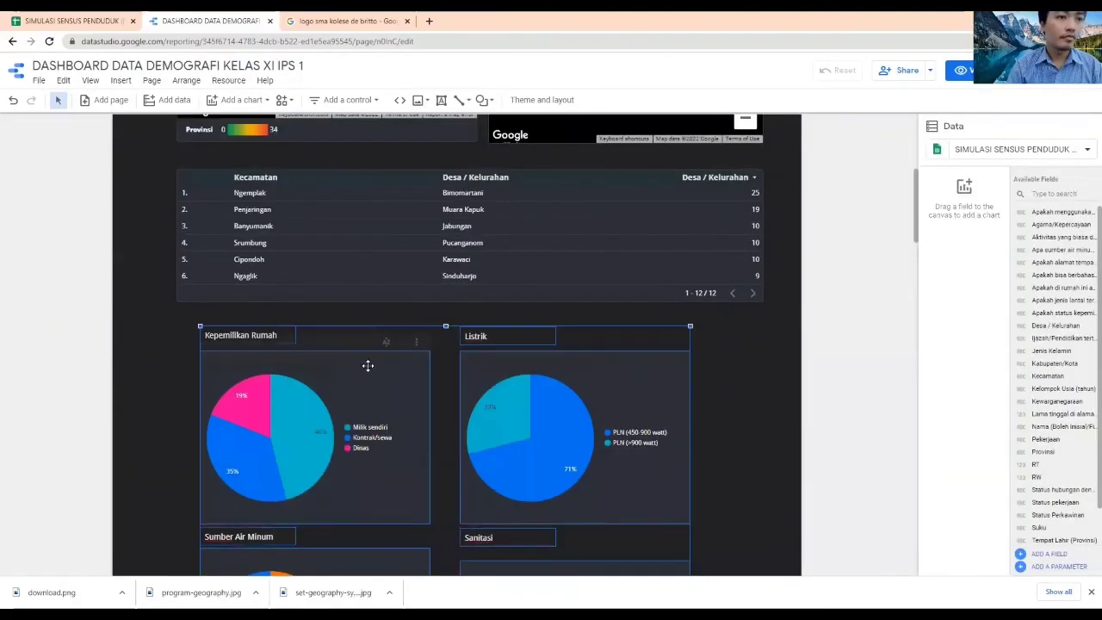
left_click_drag(348, 375, 324, 378)
scroll(431, 395, "down", 6)
left_click_drag(667, 429, 753, 477)
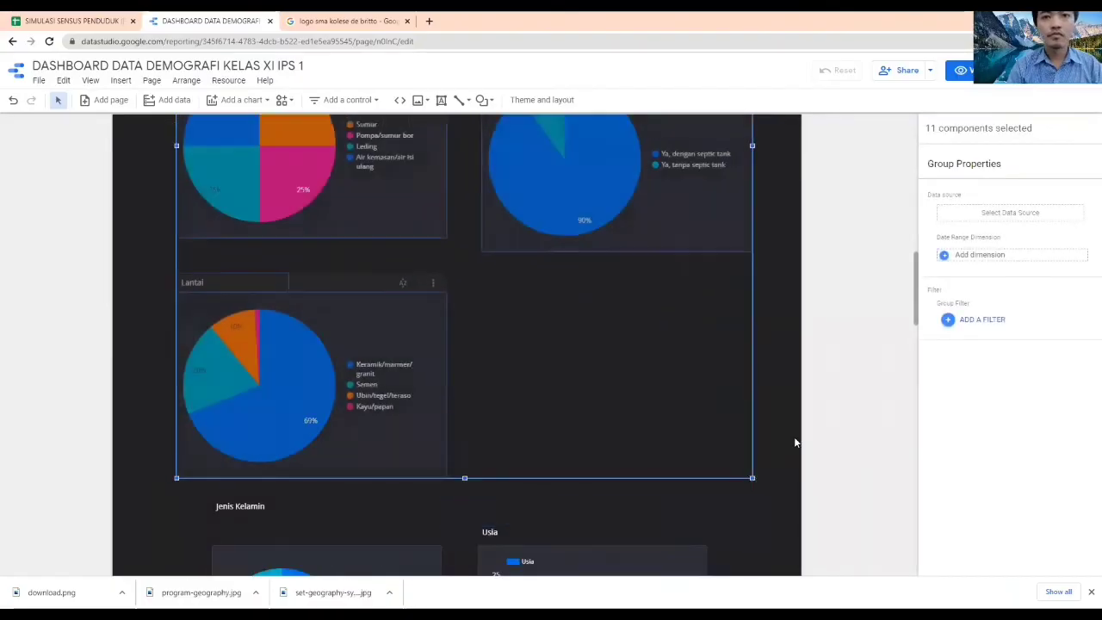
scroll(796, 430, "up", 5)
scroll(797, 429, "down", 6)
left_click_drag(753, 364, 760, 370)
scroll(831, 351, "up", 7)
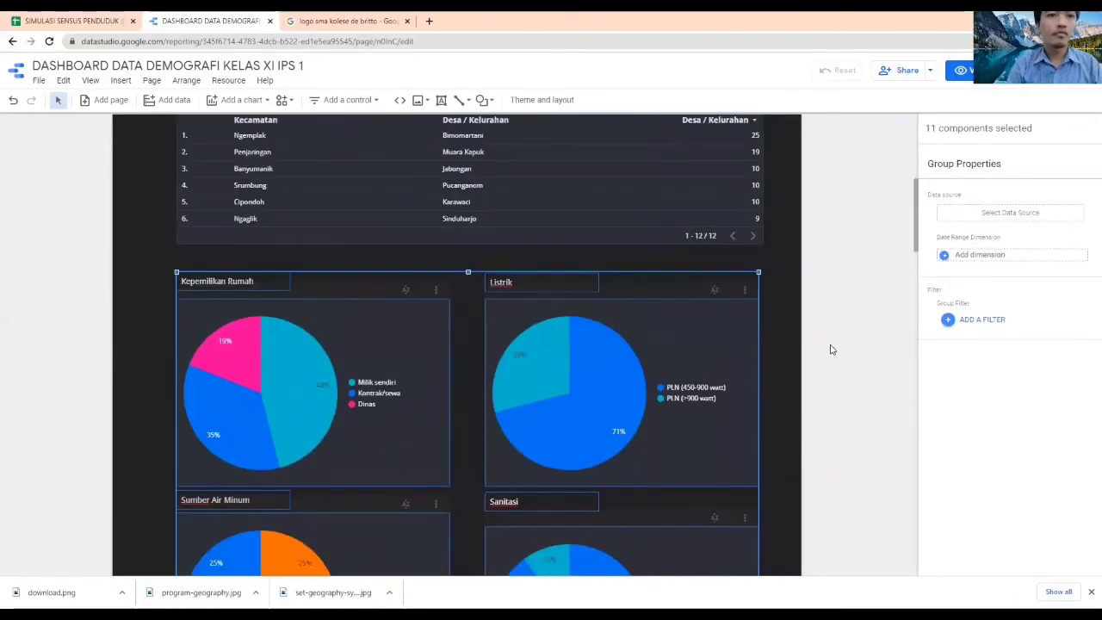
Lower the housing chart group to leave room for a section heading beneath the table
left_click(462, 293)
left_click(375, 306)
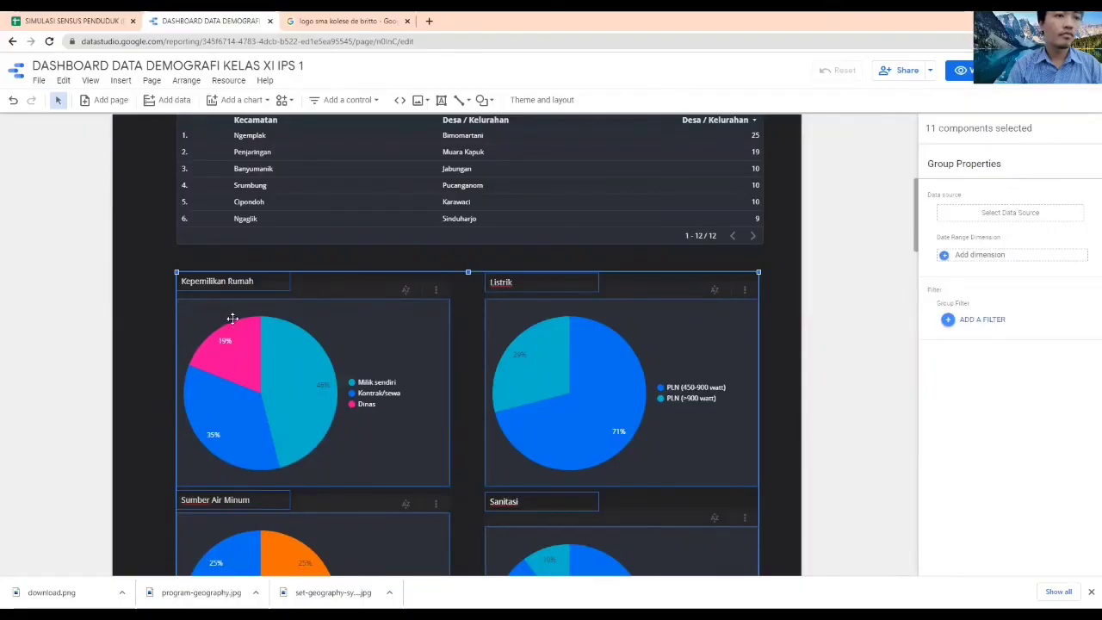
left_click_drag(231, 326, 231, 359)
left_click(220, 265)
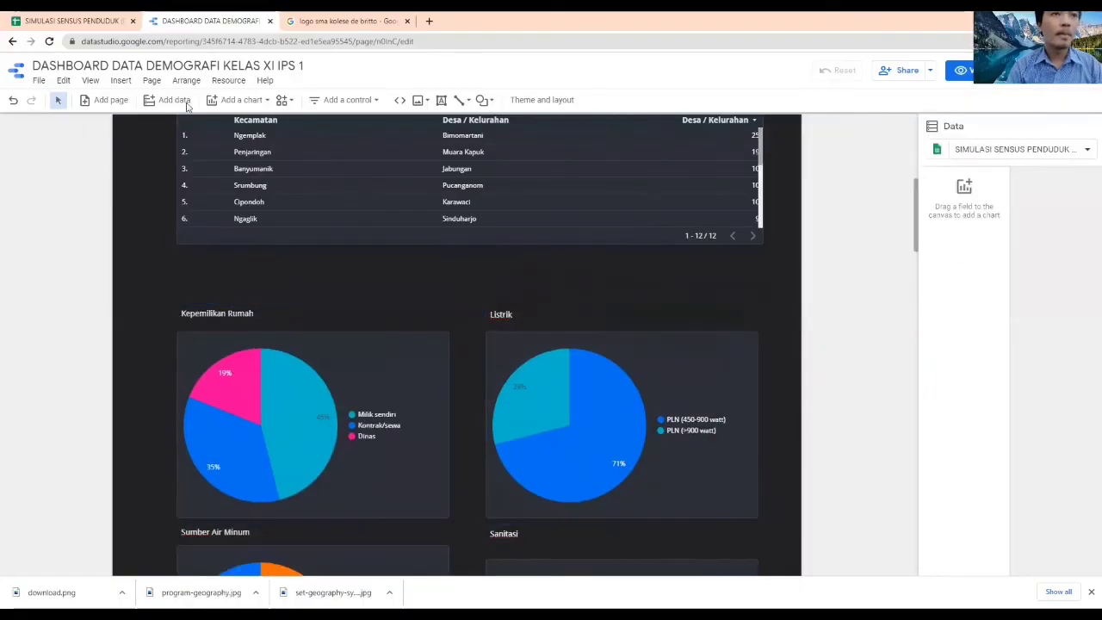
Draw a second straight horizontal divider line across the content width between the table and the housing charts
left_click(462, 101)
left_click(485, 127)
mouse_move(171, 270)
left_mouse_down()
mouse_move(205, 282)
mouse_move(560, 283)
mouse_move(758, 267)
left_mouse_up()
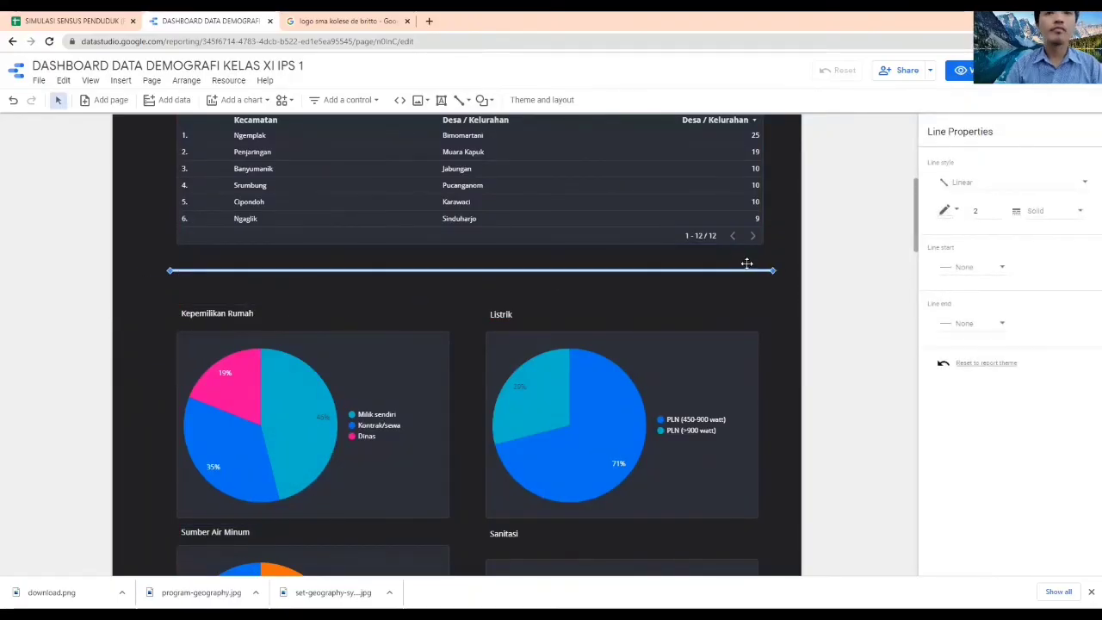
left_click(852, 289)
Copy the DATA LOKASI PENDUDUK heading beneath the second divider, change its text to "DATA KONDISI PERMUKIMAN", and widen its text box
scroll(856, 290, "up", 5)
left_click(266, 258)
key("ctrl+c")
key("ctrl+v")
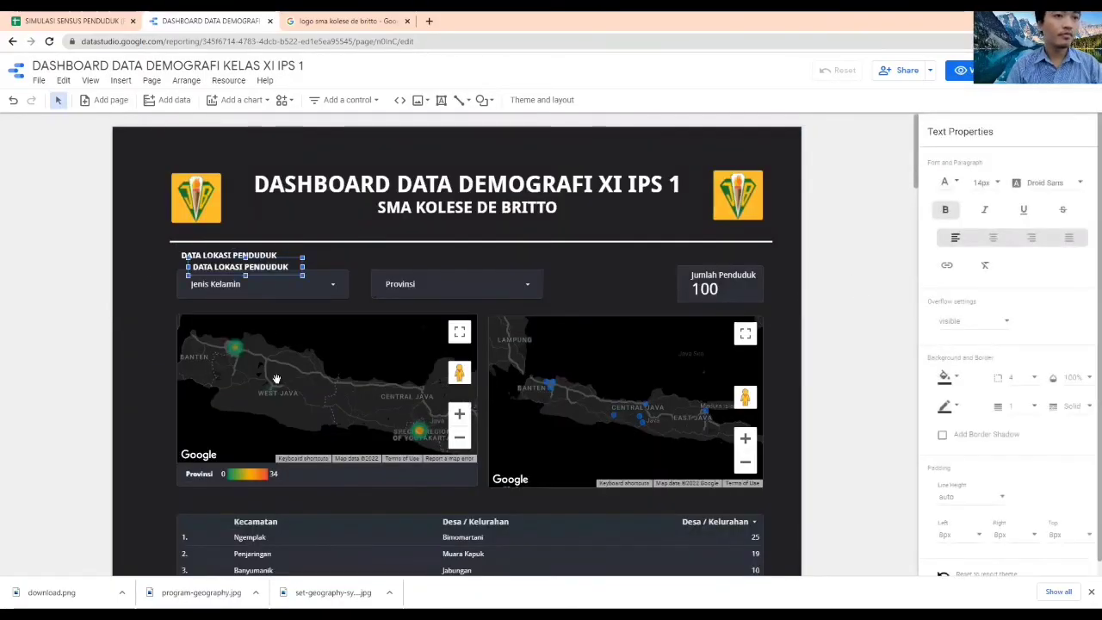
left_click_drag(276, 379, 281, 398)
left_click_drag(144, 481, 148, 519)
scroll(148, 516, "down", 5)
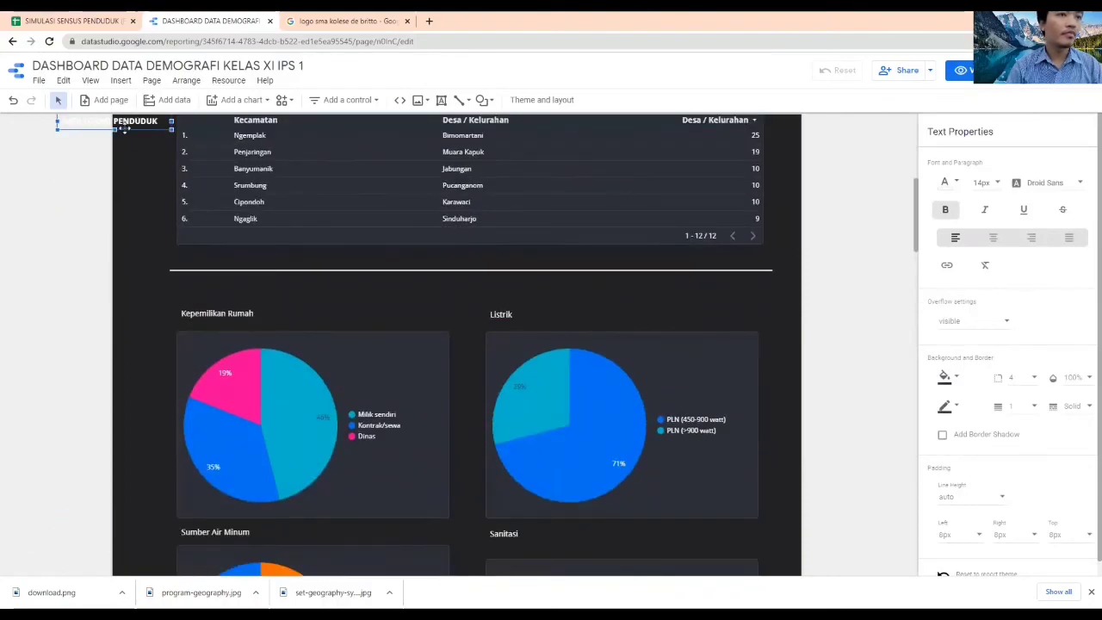
left_click_drag(236, 297, 262, 289)
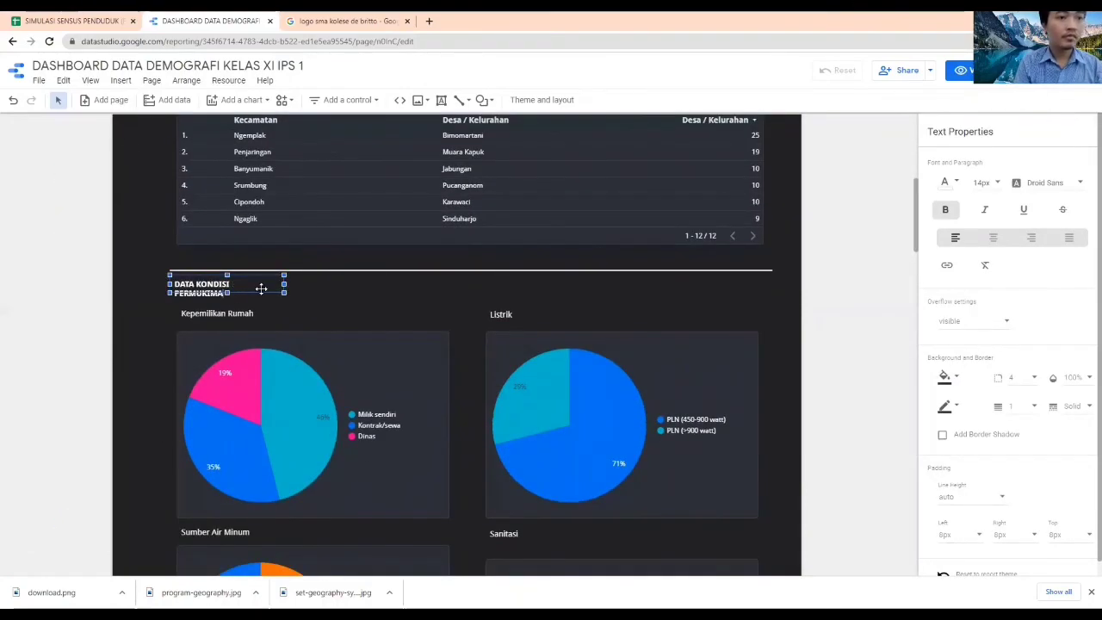
left_click_drag(283, 288, 307, 283)
left_click(850, 369)
Group all the population charts and their titles, from Jenis Kelamin and Usia down to the employment status donut chart
scroll(861, 344, "down", 3)
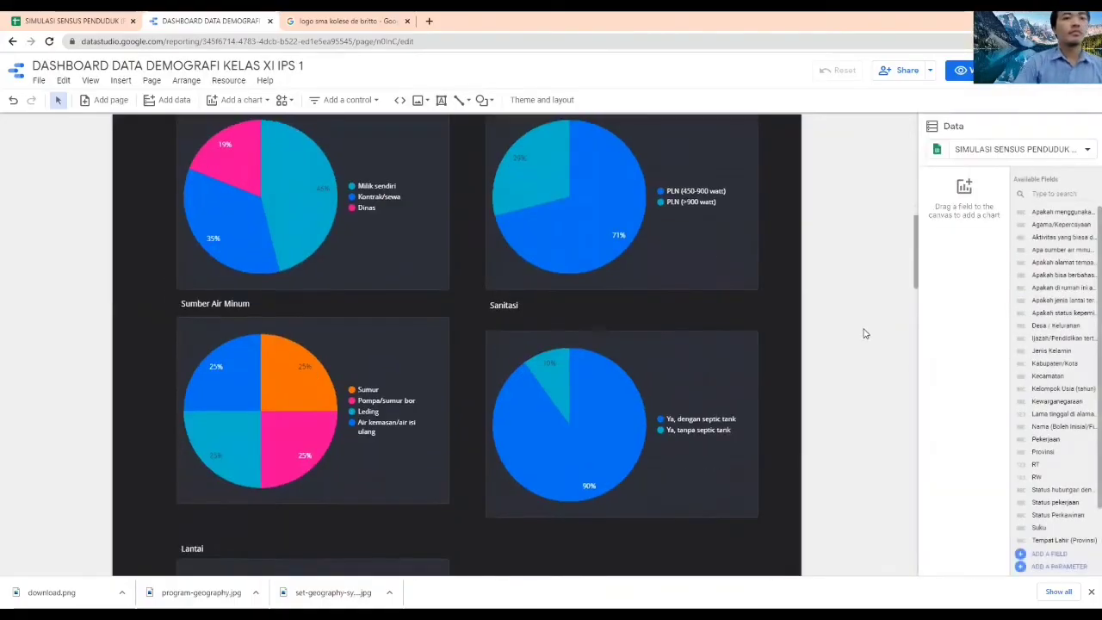
scroll(864, 330, "up", 5)
scroll(865, 331, "down", 8)
scroll(868, 332, "down", 2)
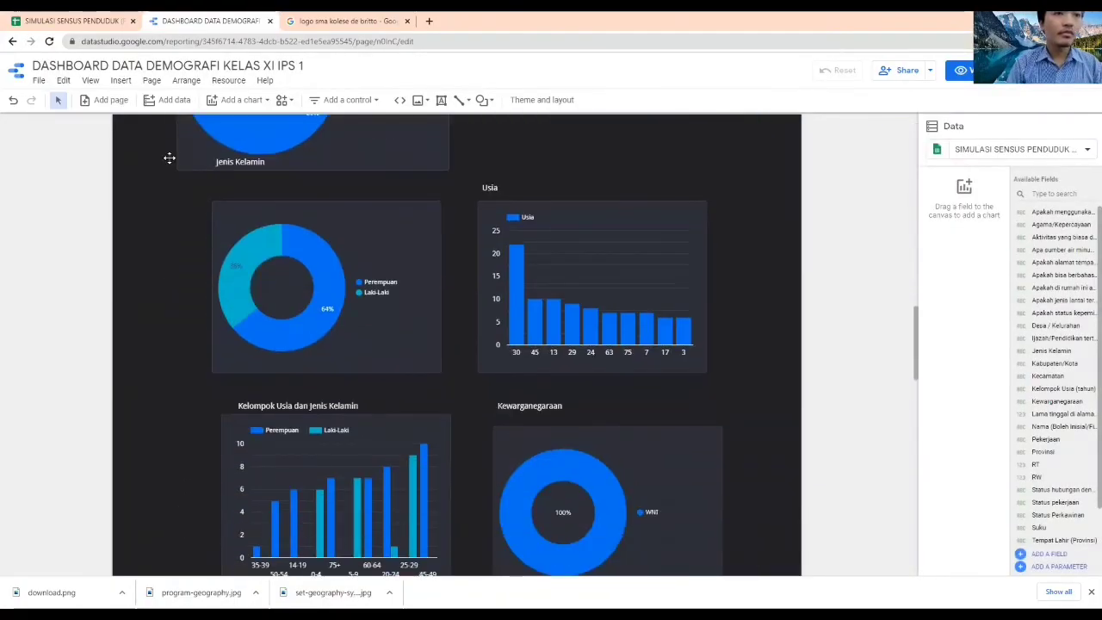
left_click_drag(79, 177, 727, 438)
scroll(695, 339, "down", 17)
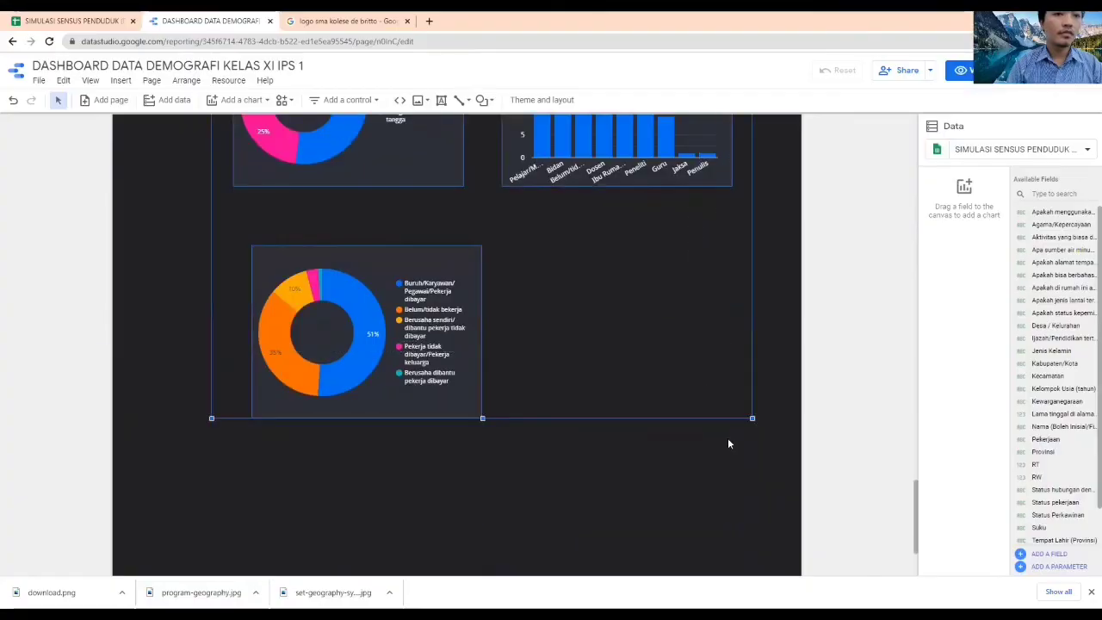
scroll(577, 347, "up", 10)
right_click(550, 475)
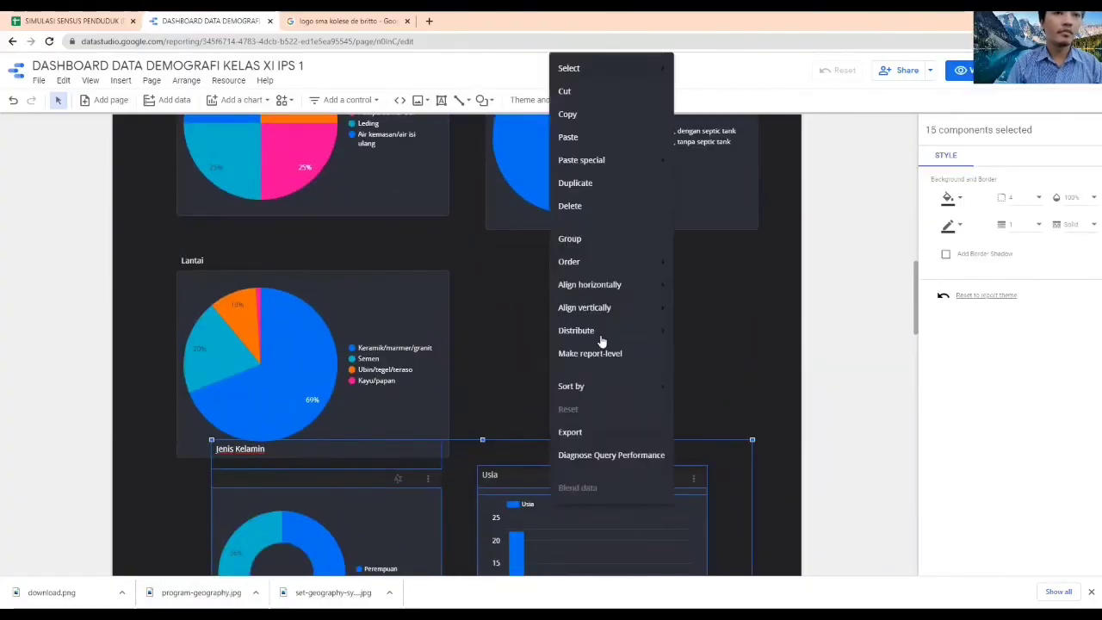
left_click(569, 239)
scroll(387, 233, "down", 3)
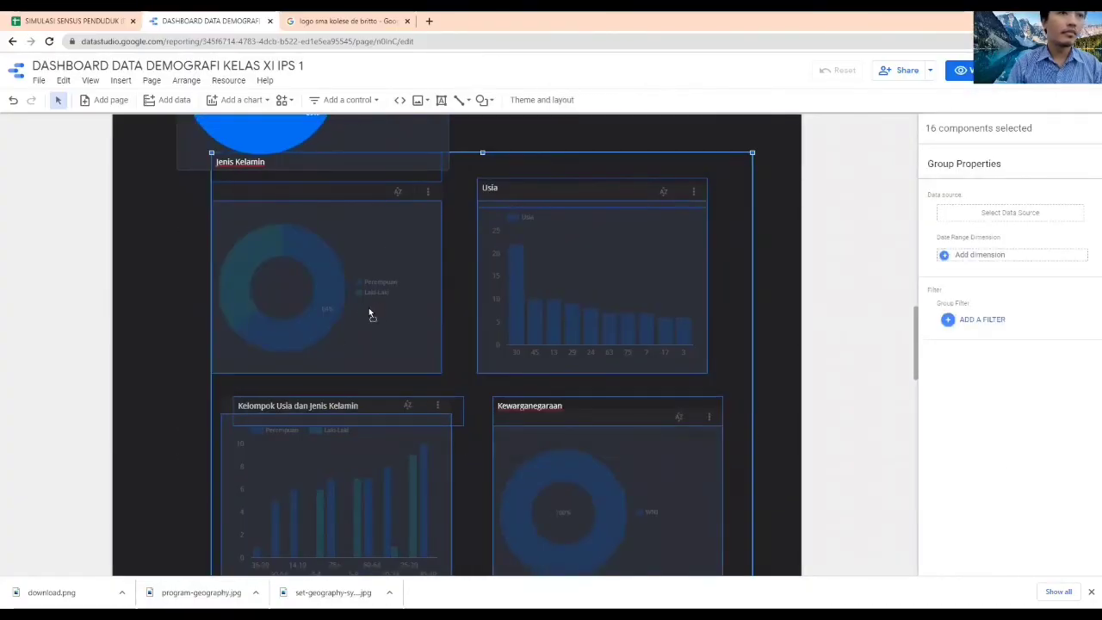
Move the population chart group down below the Lantai chart, align it with that chart's left edge, and widen it to the housing charts' width
left_click_drag(361, 325, 330, 404)
scroll(740, 301, "down", 4)
scroll(740, 302, "up", 9)
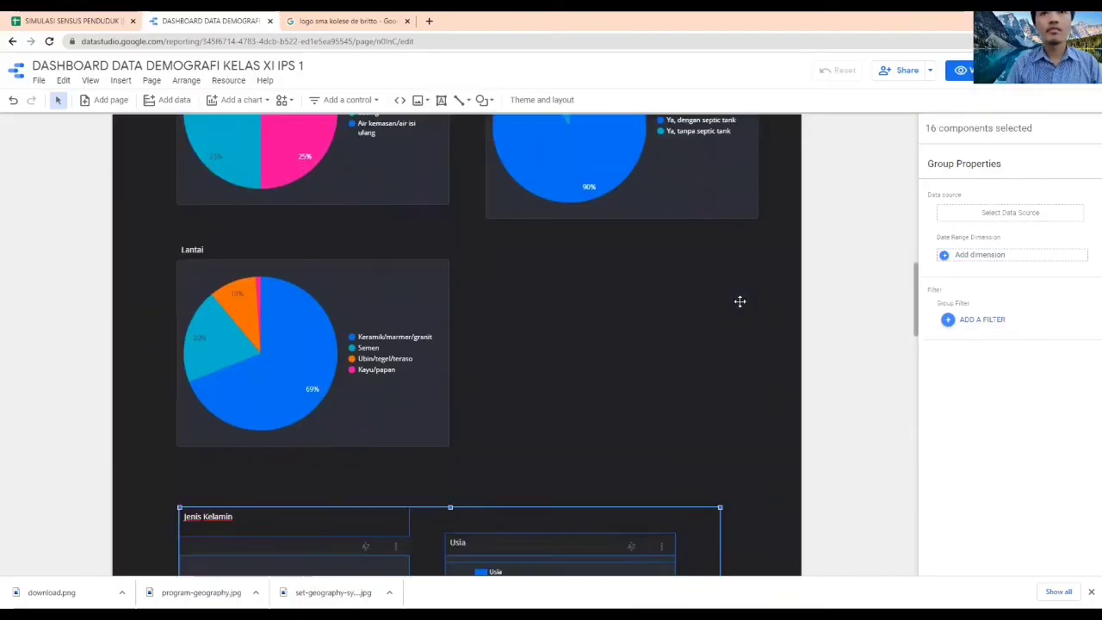
scroll(740, 302, "down", 1)
left_click_drag(719, 459, 758, 445)
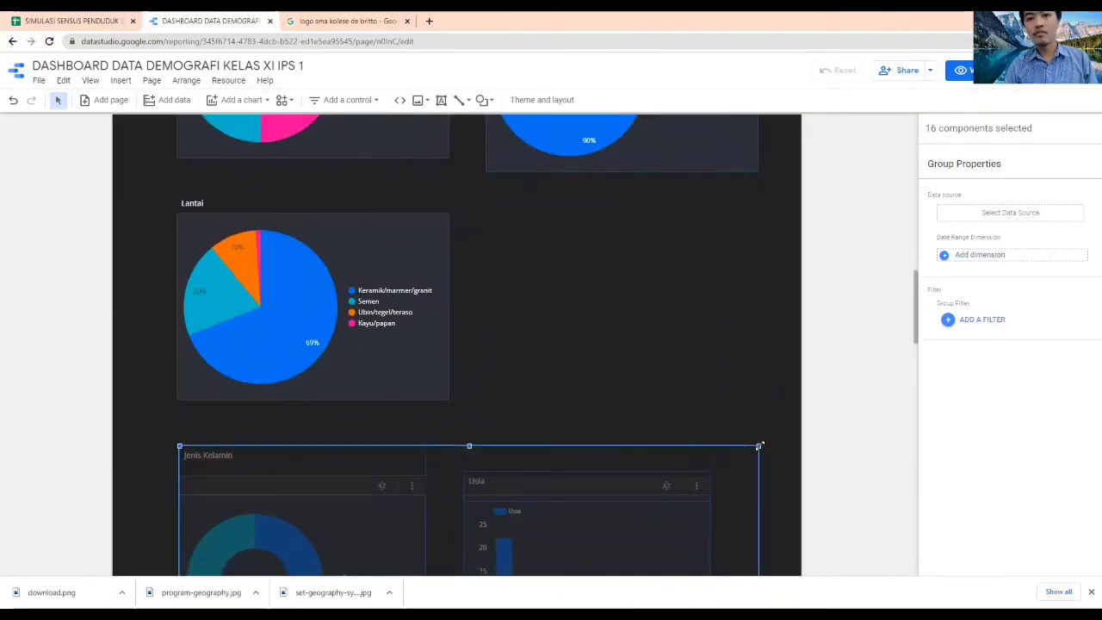
Lower the widened population chart group slightly to leave room for a divider and heading beneath the Lantai chart
scroll(395, 273, "down", 3)
left_click_drag(394, 307, 390, 344)
scroll(389, 343, "up", 3)
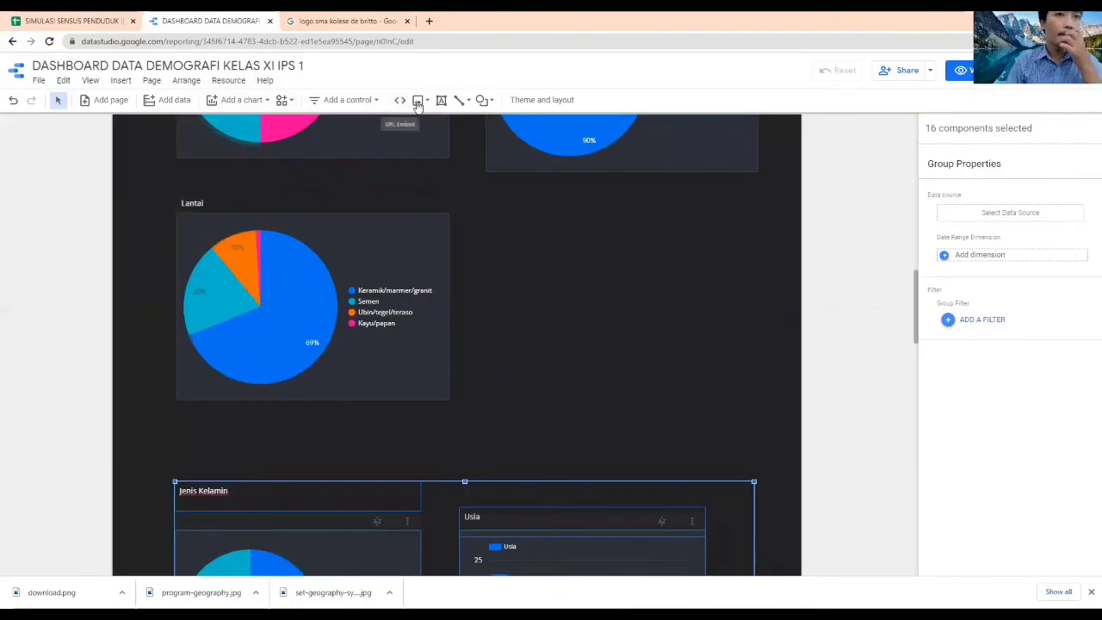
Draw a straight horizontal divider line across the content width between the Lantai chart and the population charts
left_click(461, 101)
left_click(487, 125)
left_click_drag(171, 439, 742, 447)
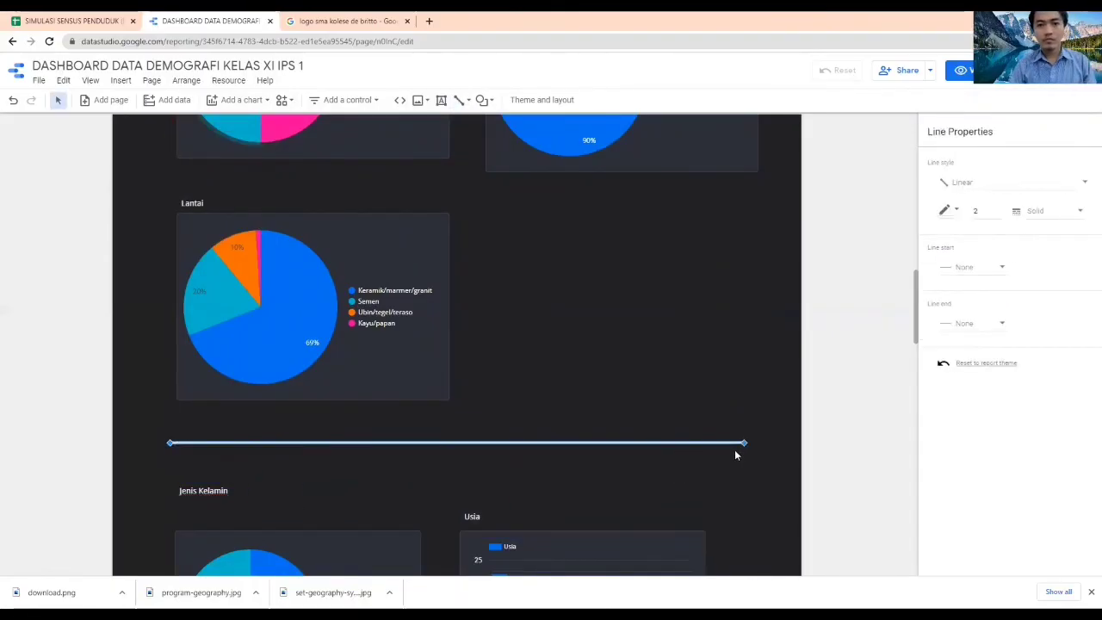
left_click(837, 454)
scroll(837, 454, "down", 10)
scroll(837, 453, "up", 10)
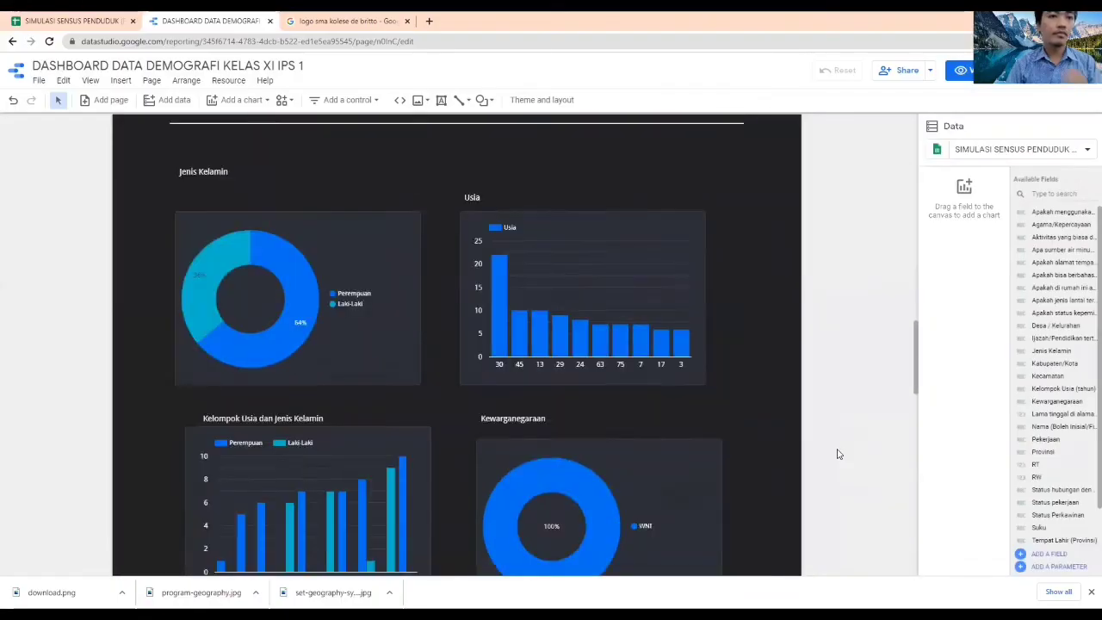
Copy the DATA KONDISI PERMUKIMAN heading beneath the third divider, above Jenis Kelamin, and change its text to "DATA KEPENDUDUKAN"
scroll(397, 326, "up", 5)
left_click(186, 318)
key("ctrl+c")
scroll(135, 343, "down", 10)
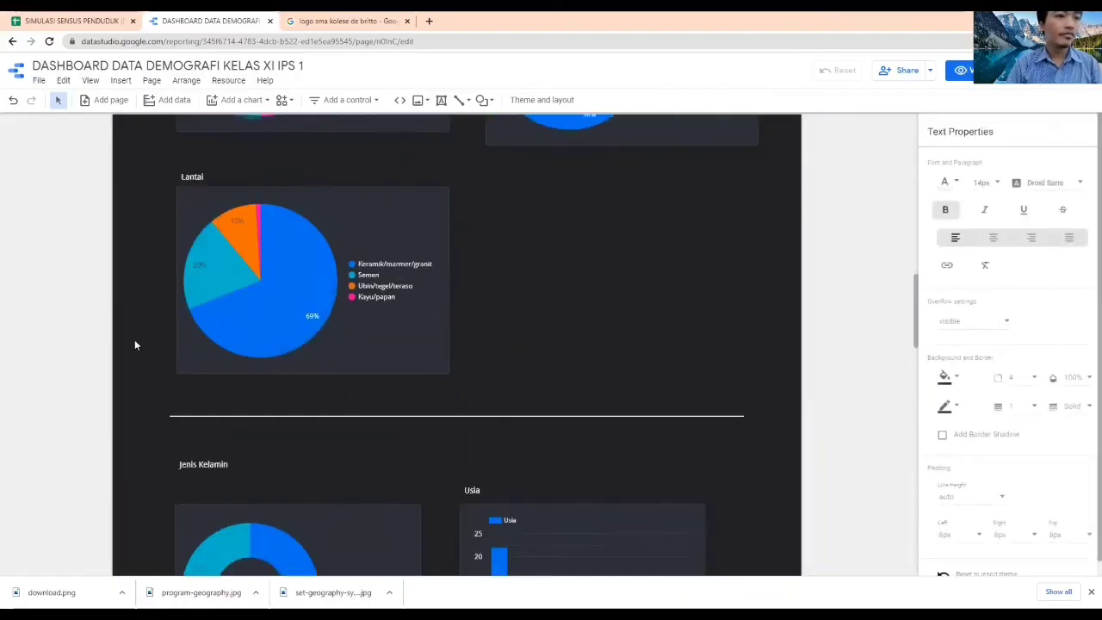
key("ctrl+v")
scroll(141, 310, "up", 10)
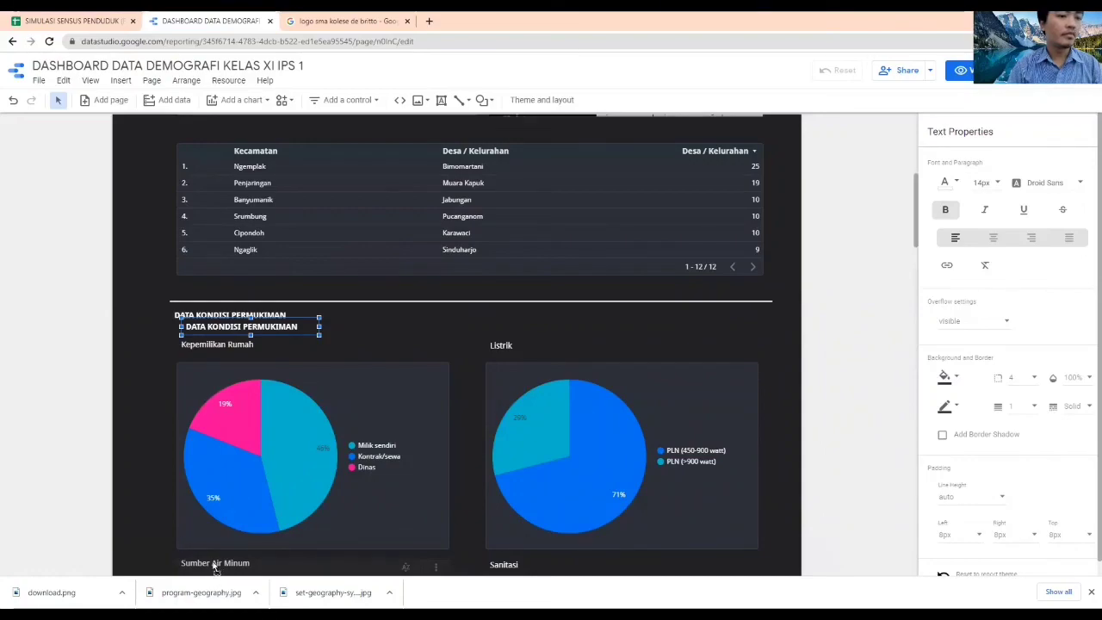
scroll(174, 455, "down", 5)
left_click_drag(173, 455, 170, 540)
scroll(170, 539, "down", 5)
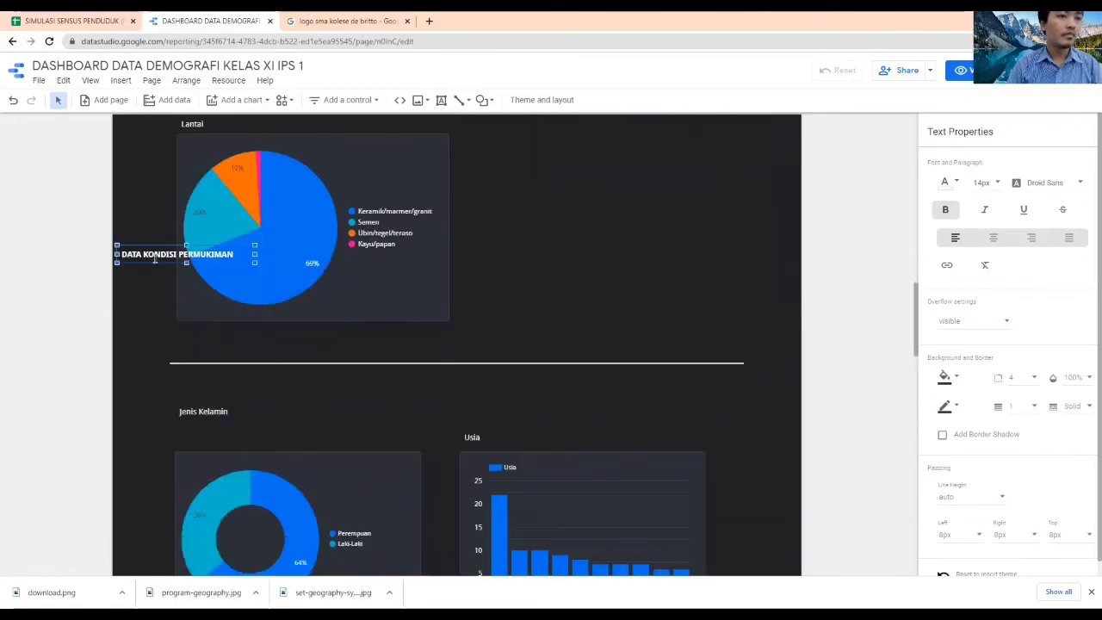
left_click_drag(219, 381, 266, 387)
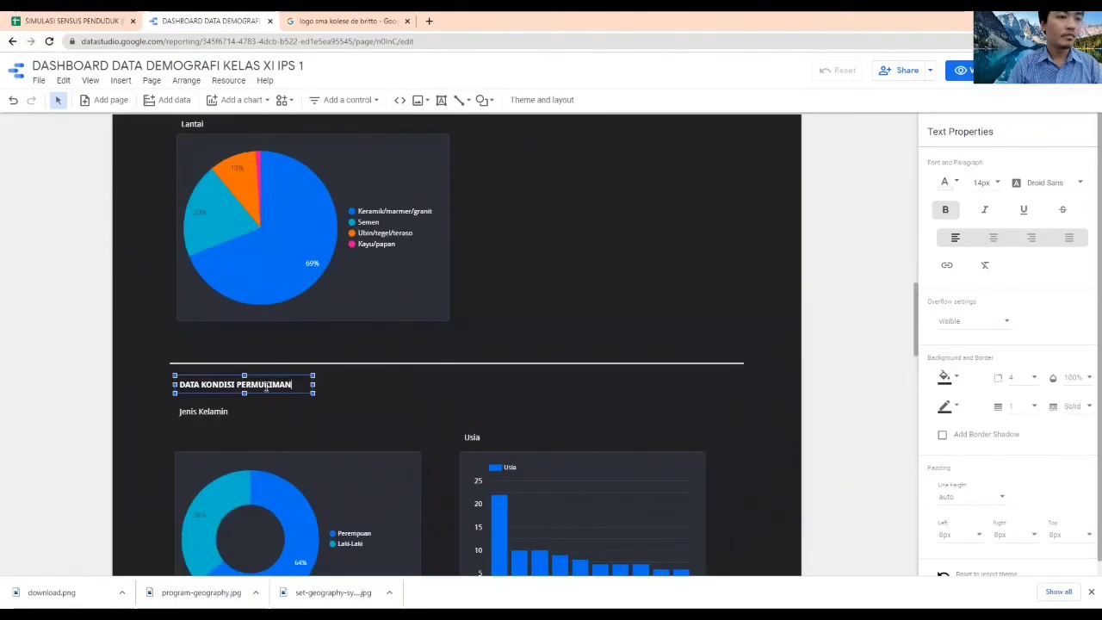
left_click(860, 408)
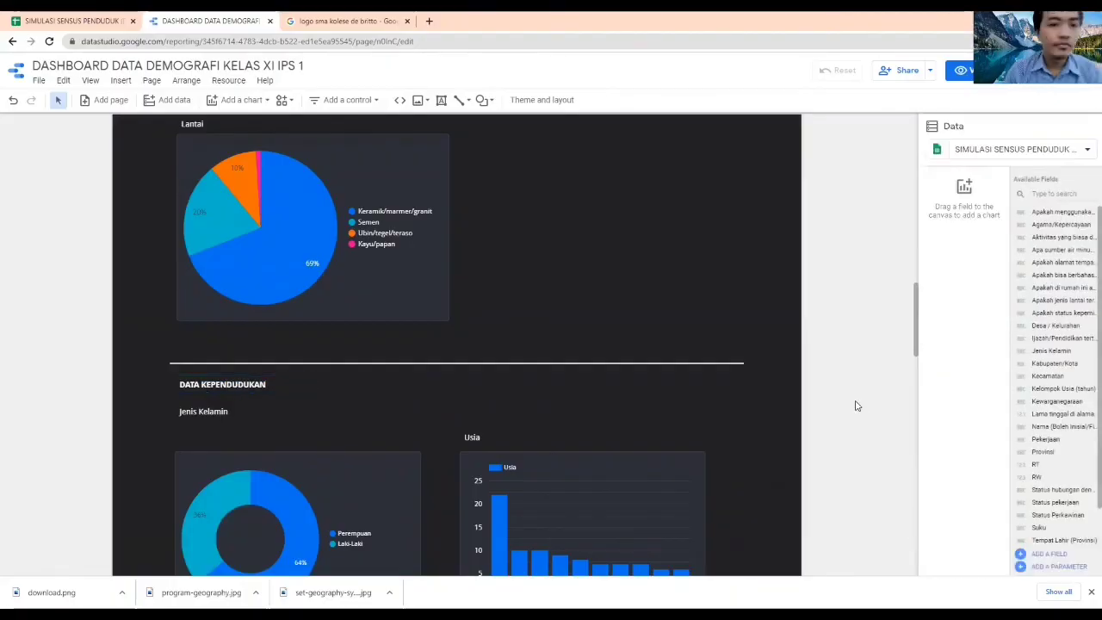
Review the layout of the whole dashboard, from the maps and table to the last population donut chart
scroll(855, 404, "down", 15)
scroll(844, 396, "up", 10)
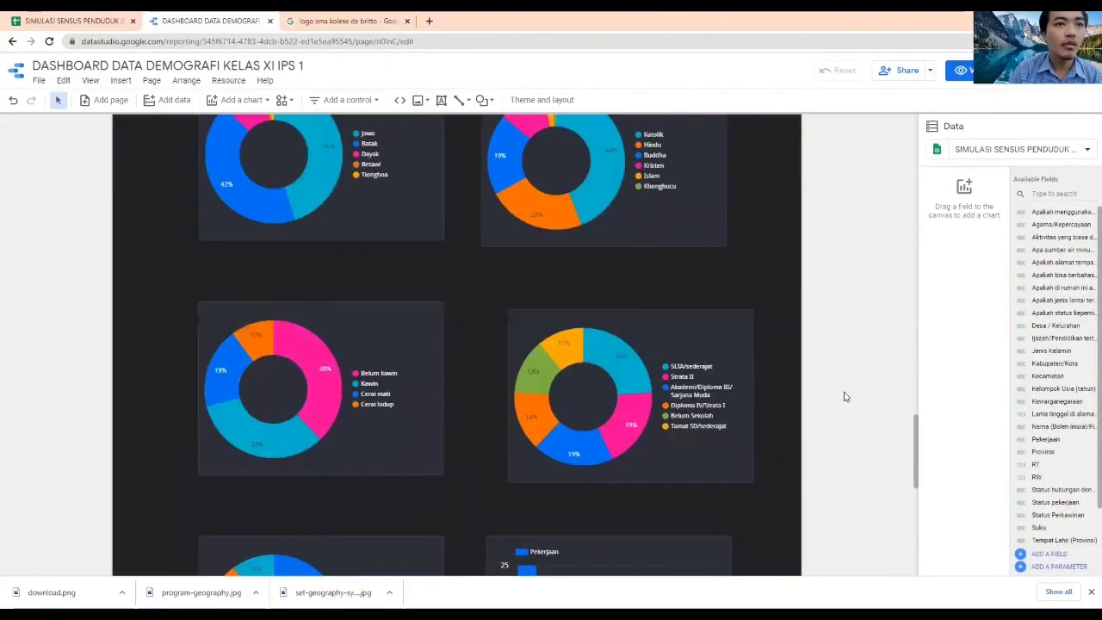
scroll(845, 396, "up", 10)
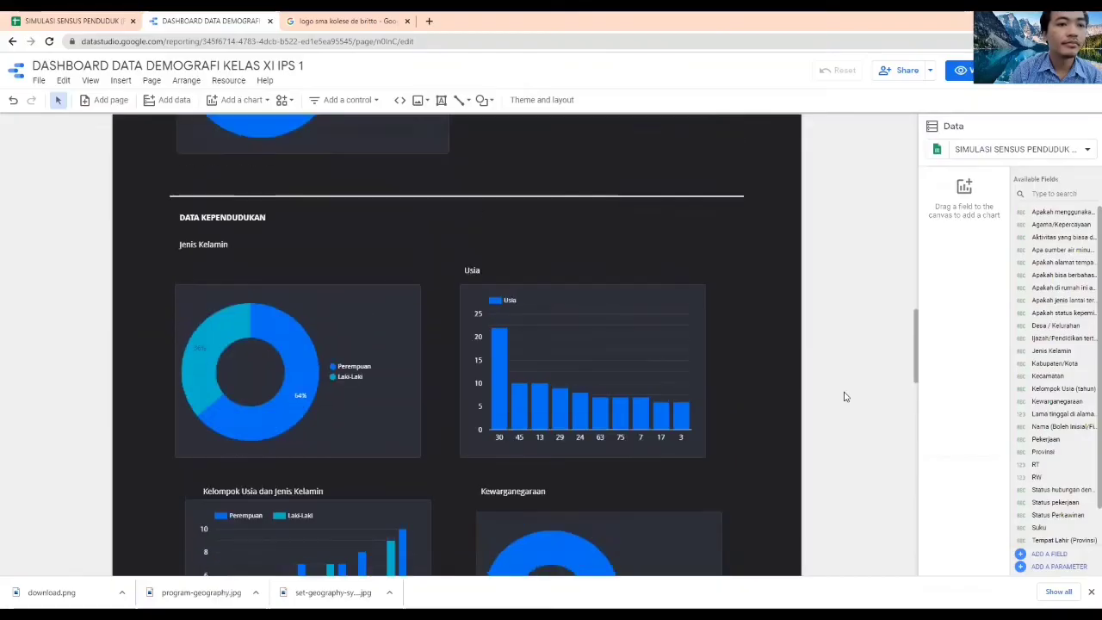
scroll(845, 396, "up", 10)
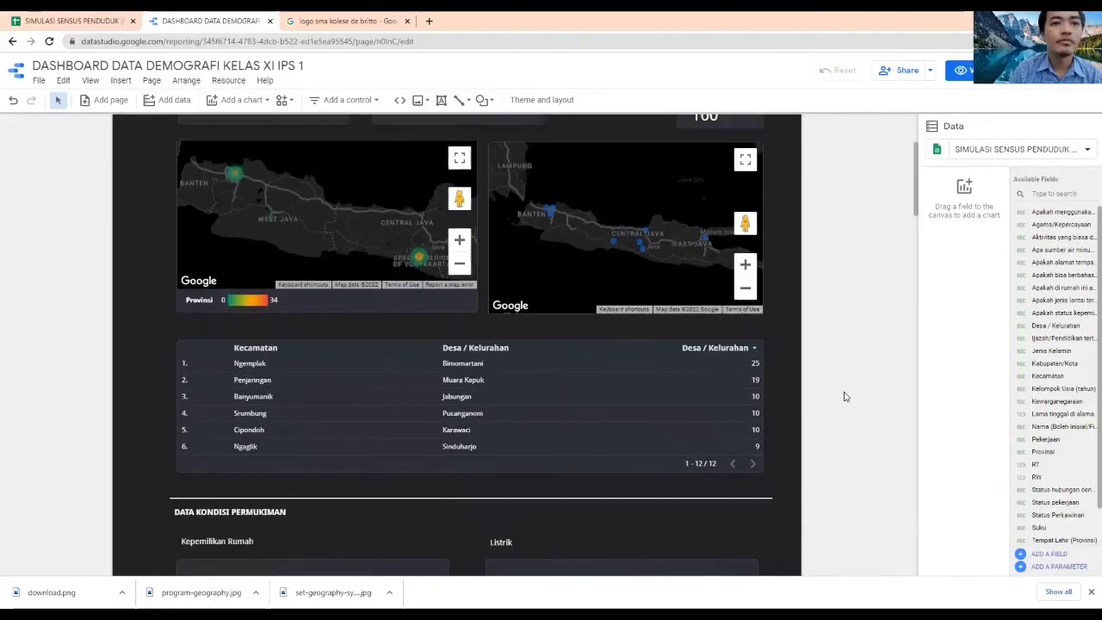
scroll(844, 396, "down", 15)
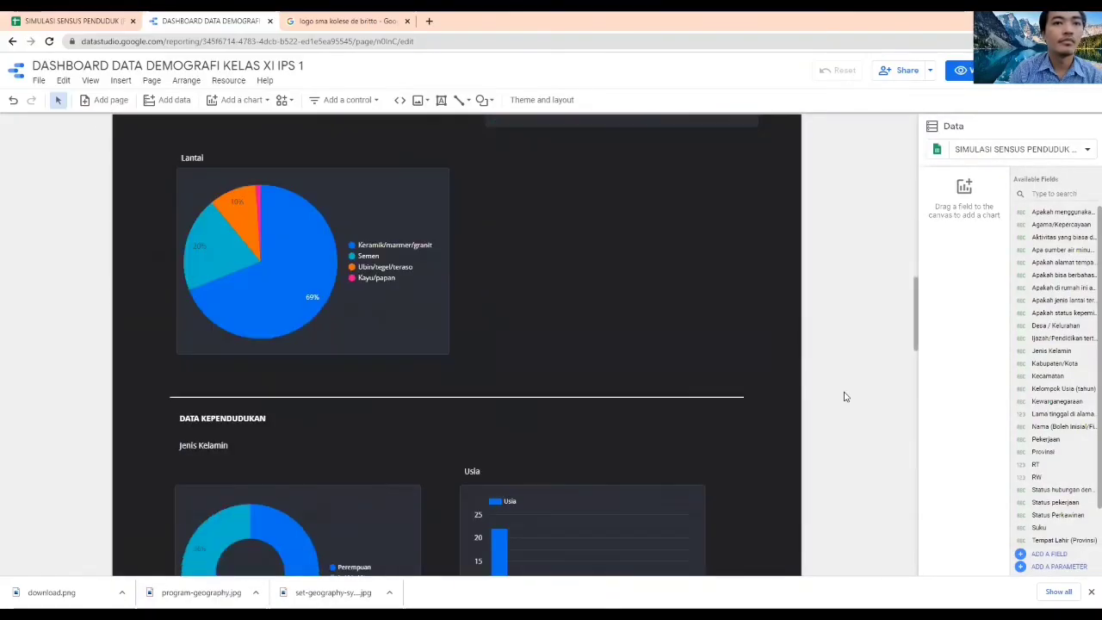
scroll(844, 396, "down", 5)
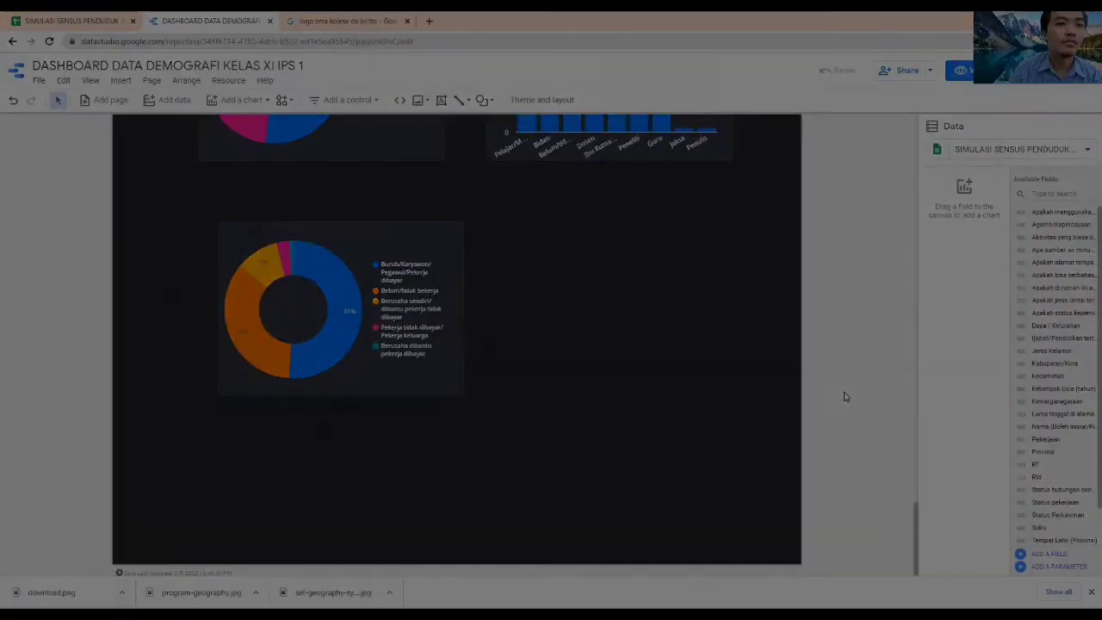